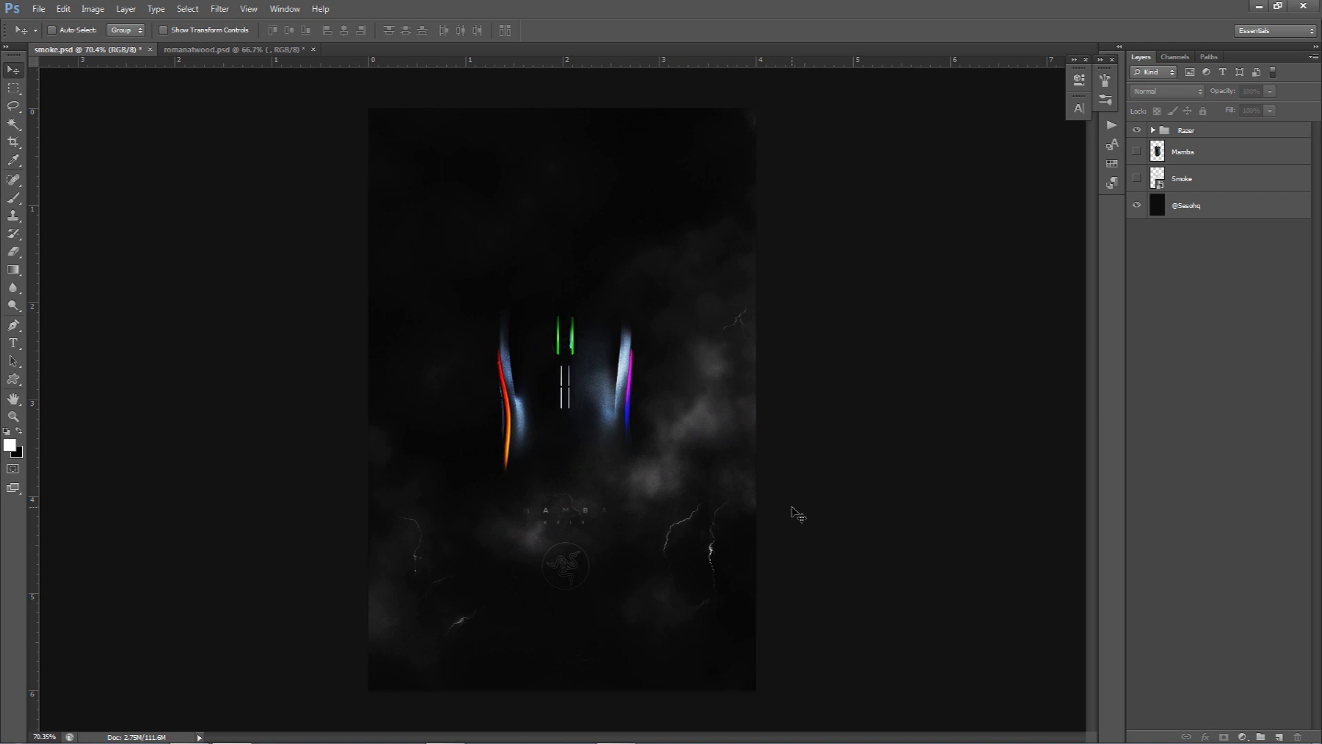
Step: Compare the composition in smoke.psd with the banner in romanatwood.psd, finishing on smoke.psd
click(580, 449)
click(663, 296)
click(215, 50)
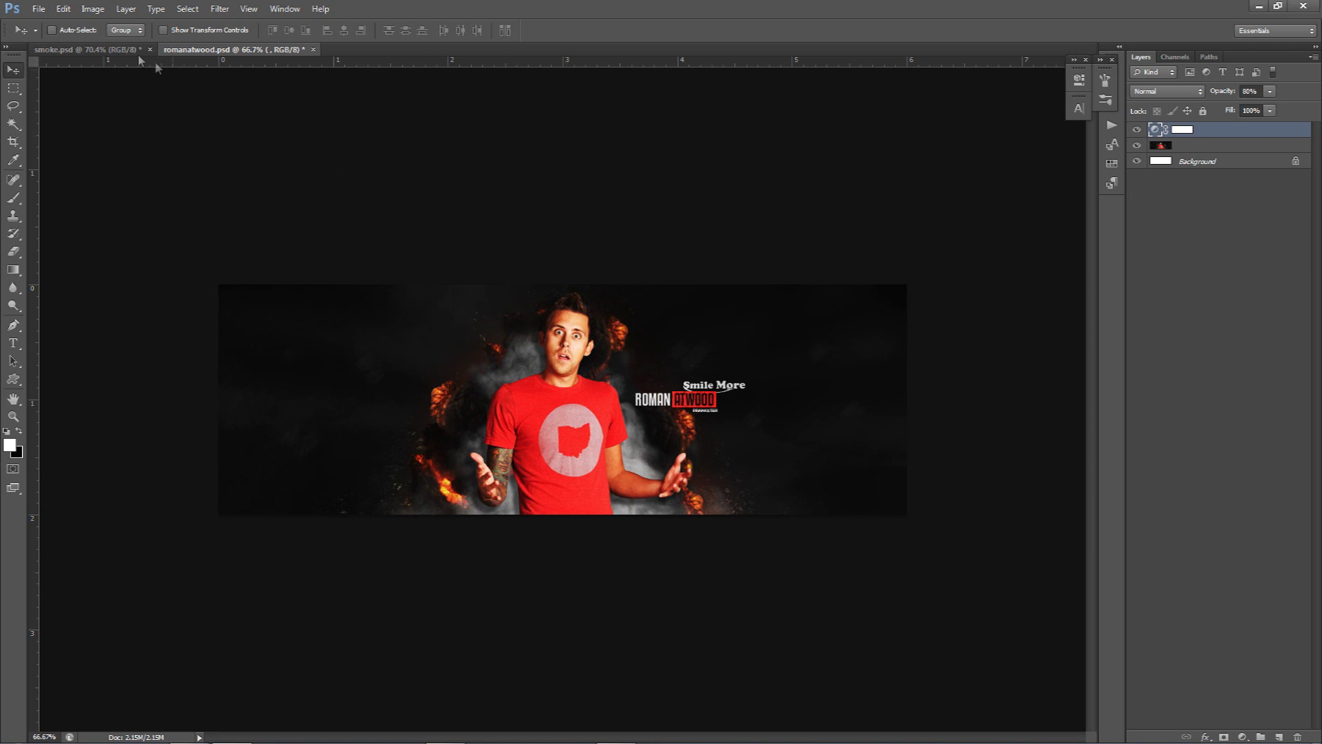
click(88, 49)
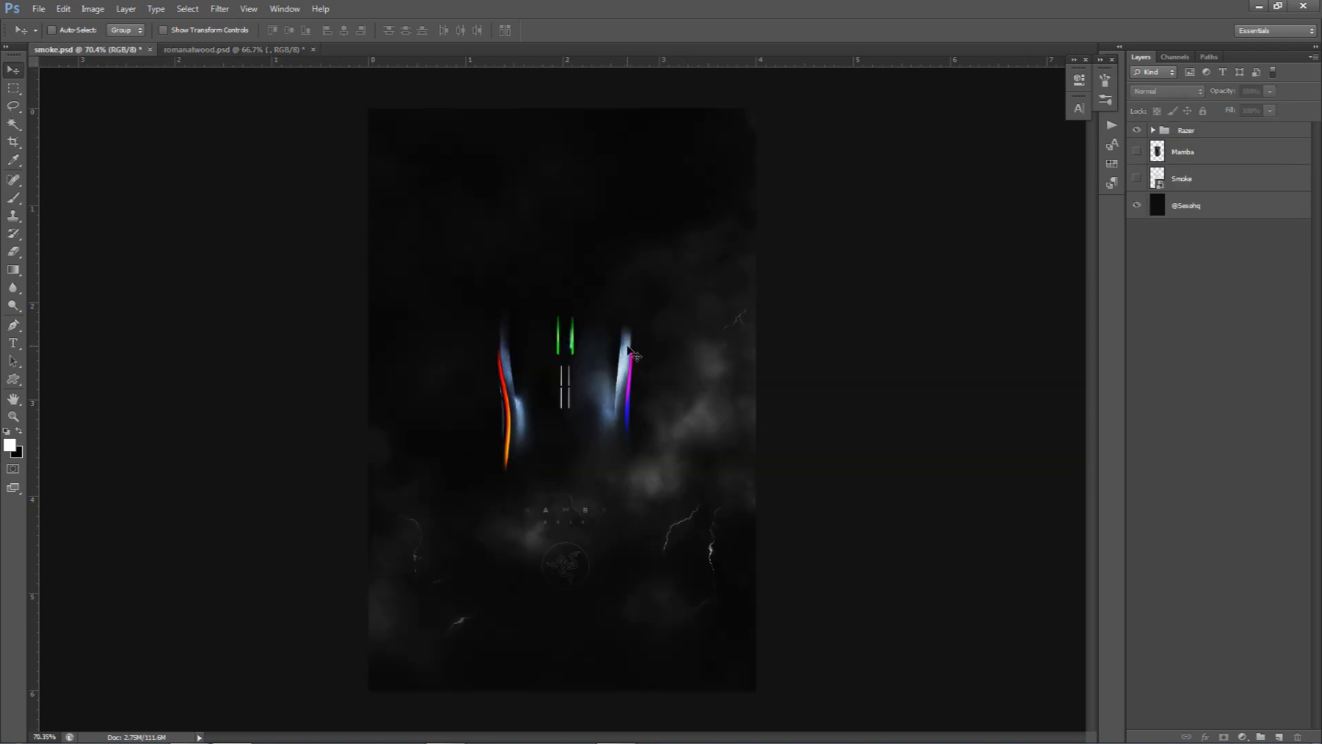
click(276, 52)
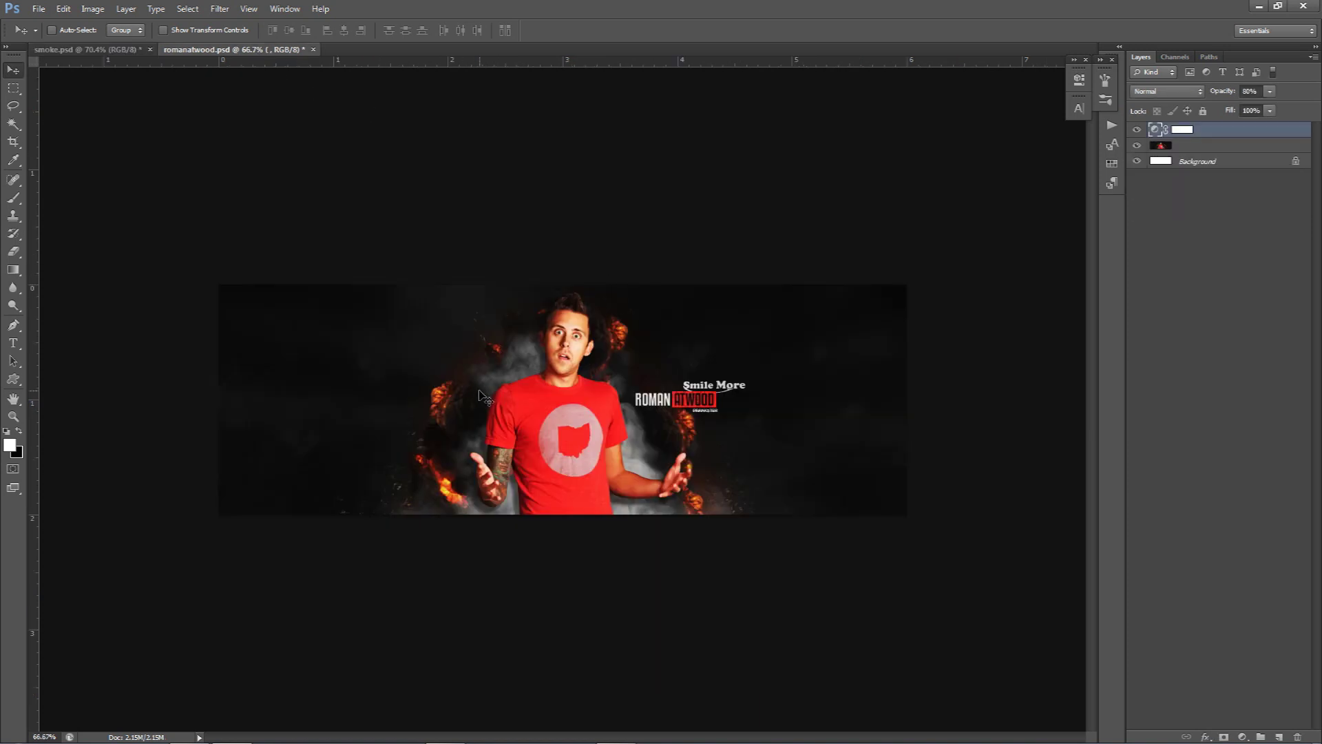
click(117, 50)
click(571, 339)
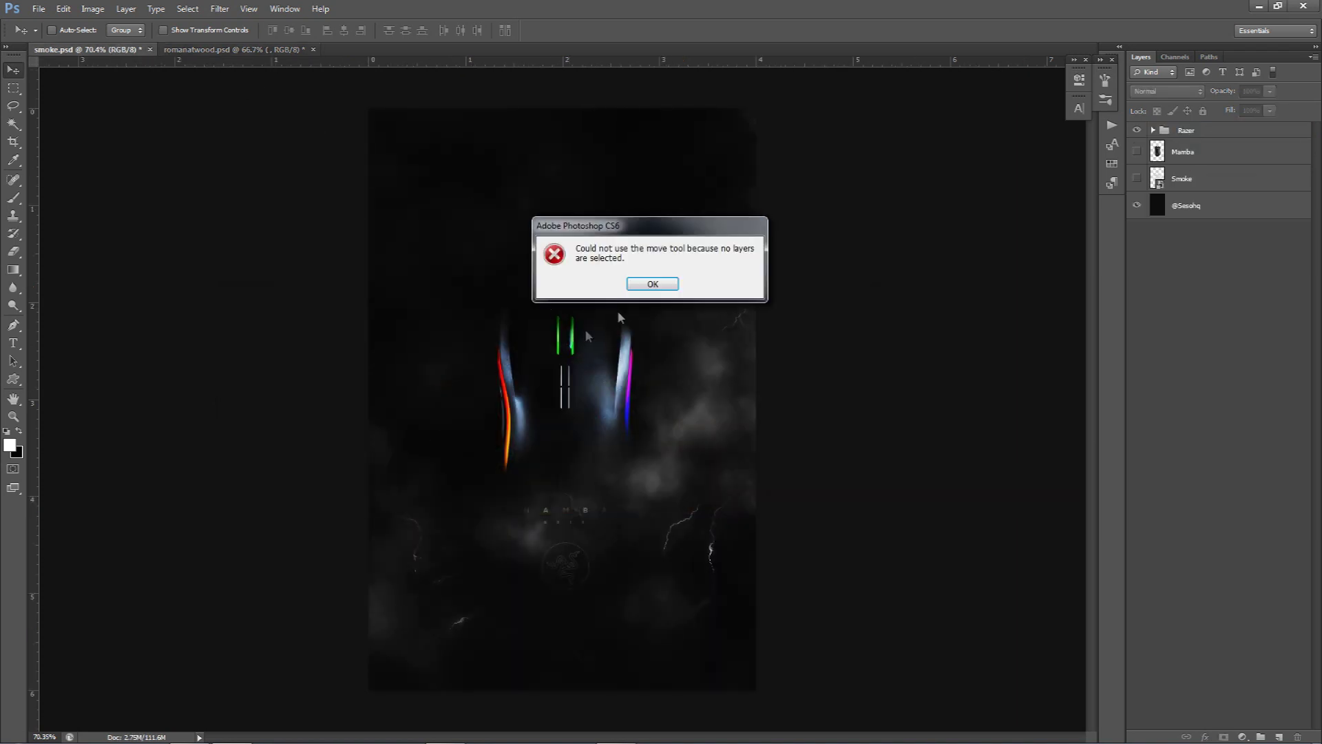
click(653, 284)
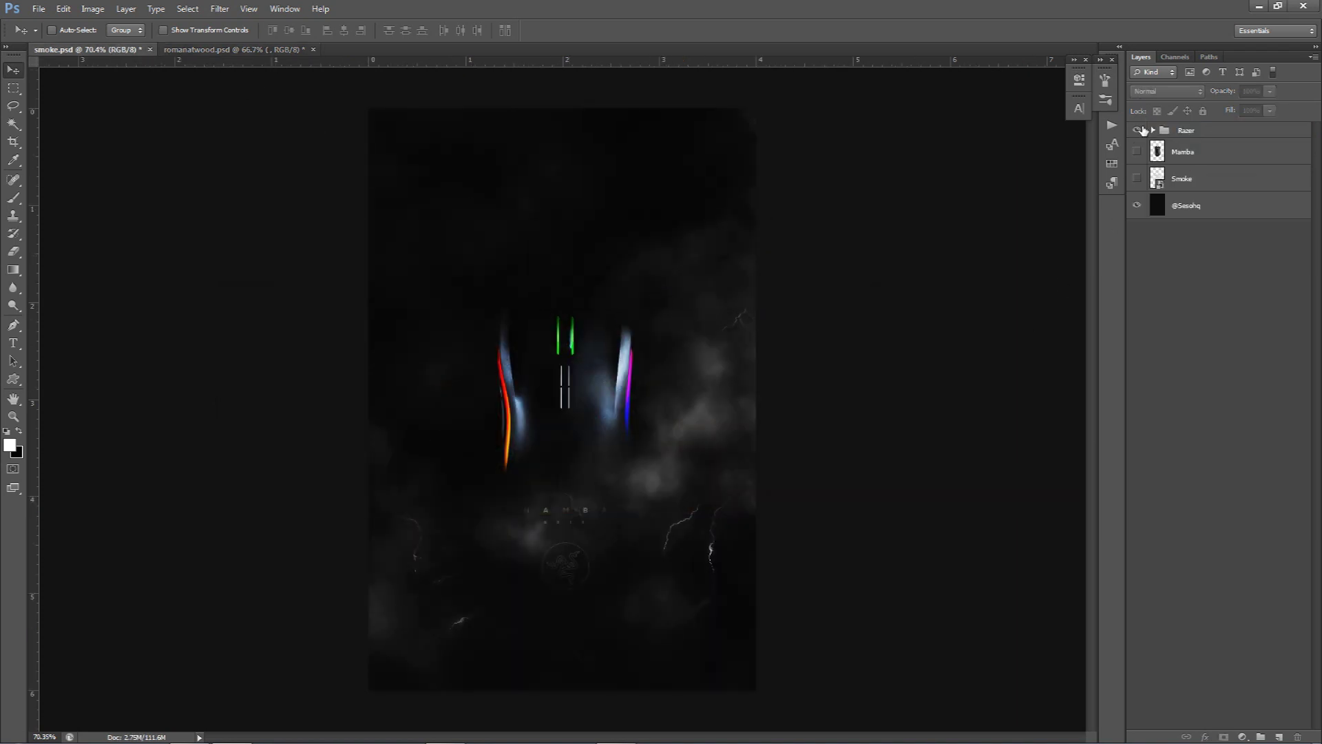
Step: Hide the Razer group, show the Smoke layer and reposition the smoke around the middle of the canvas
click(1137, 130)
click(1137, 178)
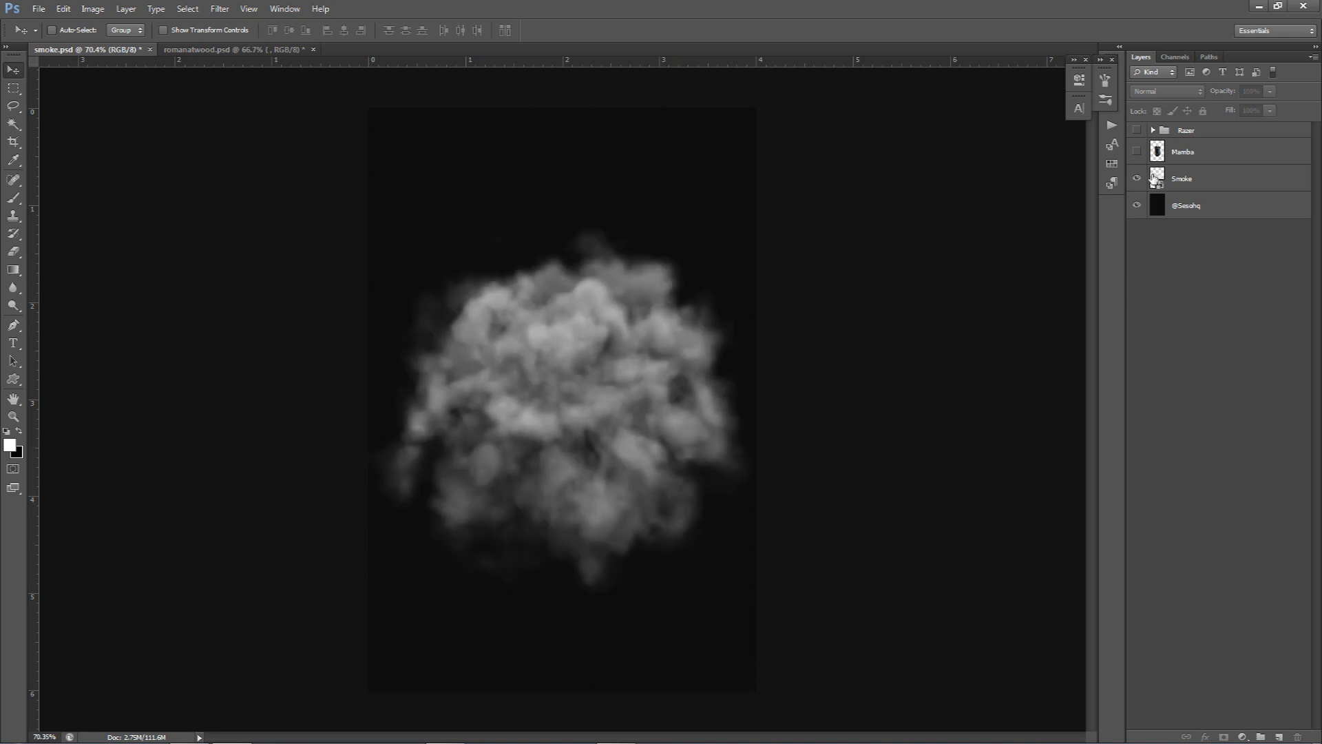
click(1202, 187)
mouse_move(593, 392)
mouse_down()
mouse_move(591, 367)
mouse_move(575, 375)
mouse_up()
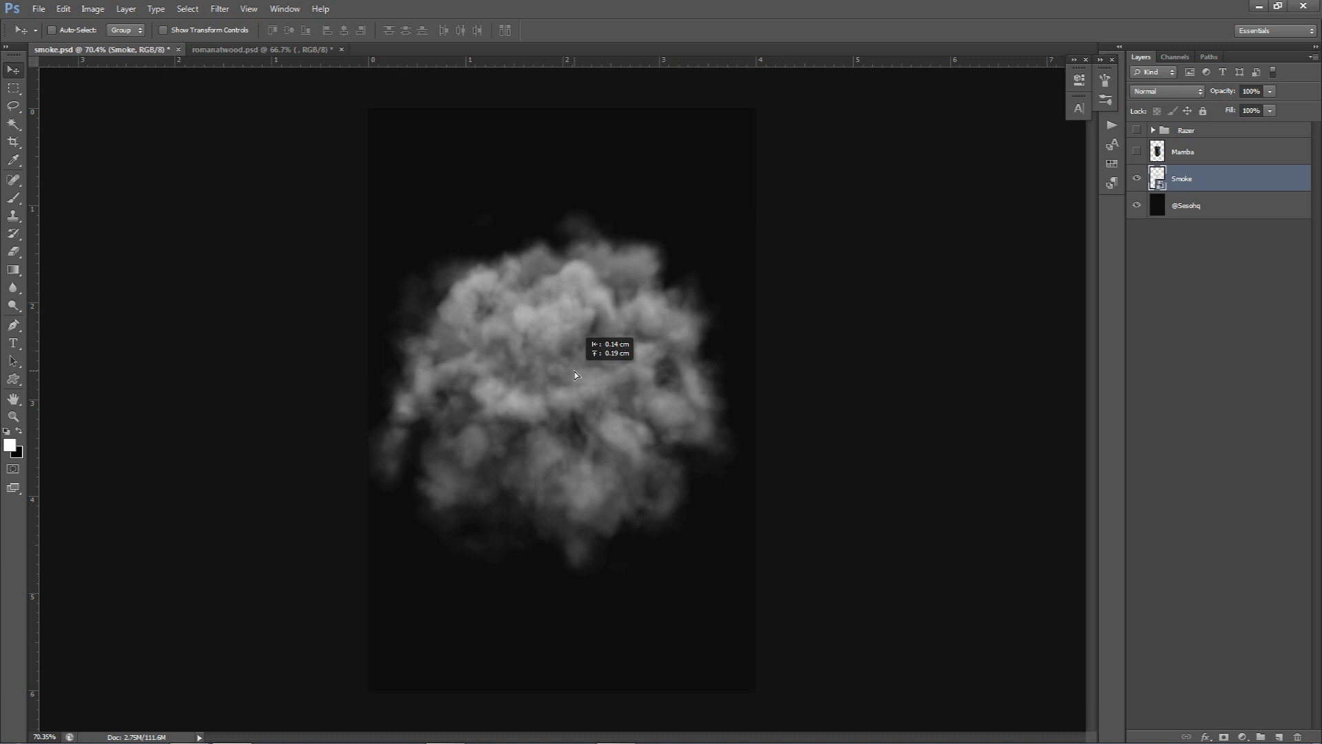
mouse_move(575, 374)
mouse_down()
mouse_move(582, 398)
mouse_move(599, 372)
mouse_up()
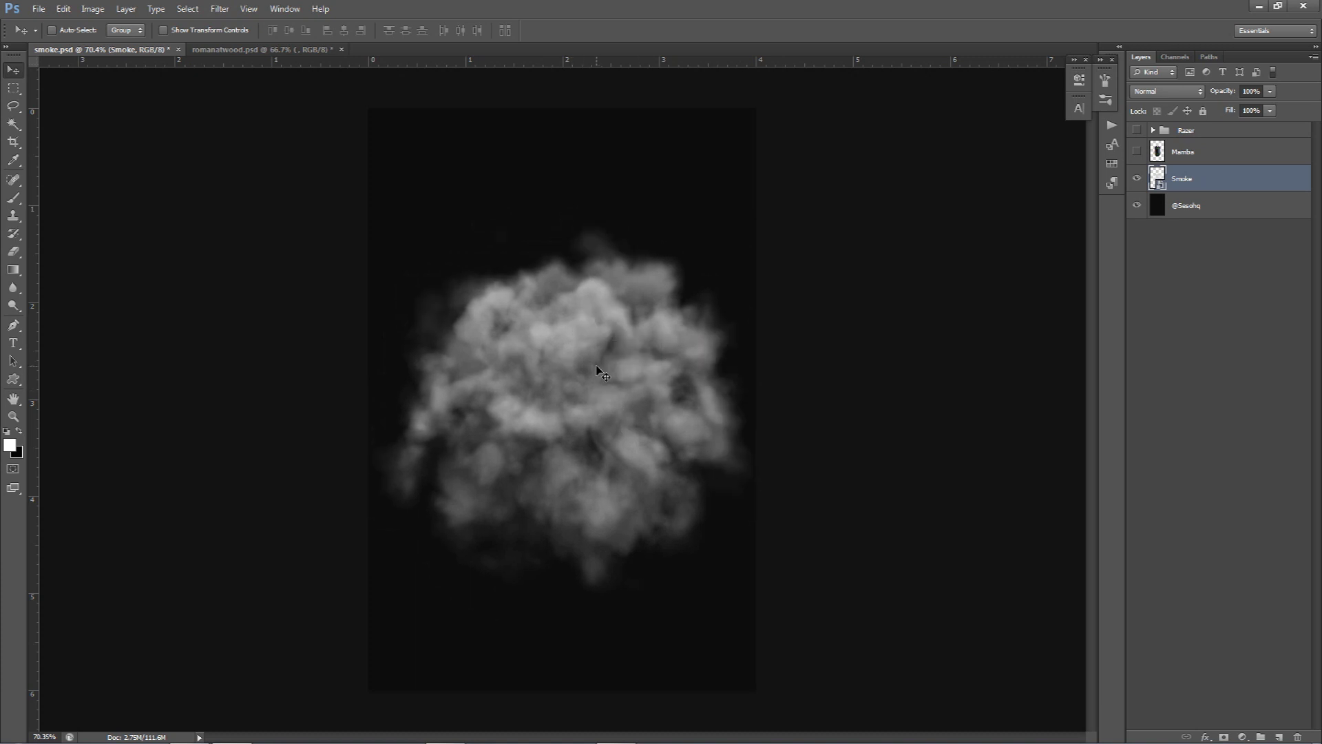
drag(600, 390, 554, 371)
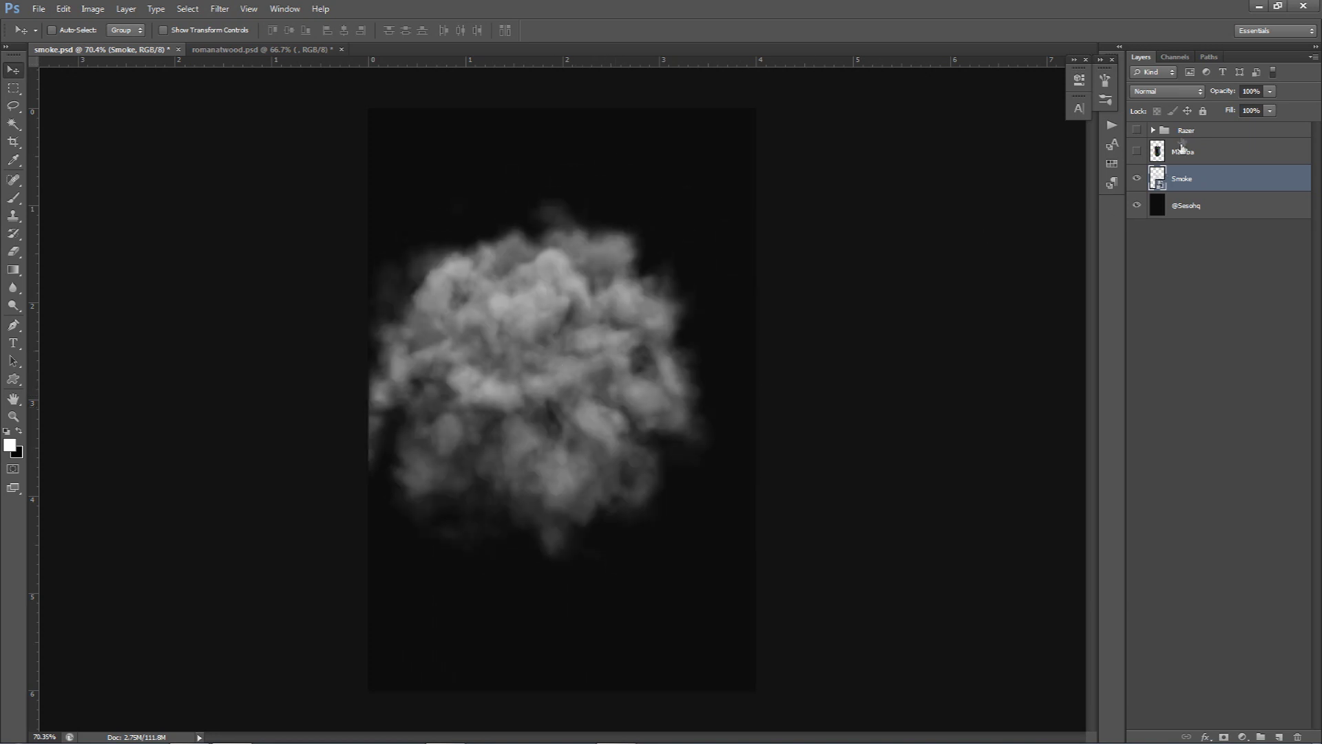
drag(473, 381, 515, 412)
drag(547, 371, 581, 333)
Step: Show the Mamba layer and shift the smoke and the mouse slightly against each other
click(1137, 151)
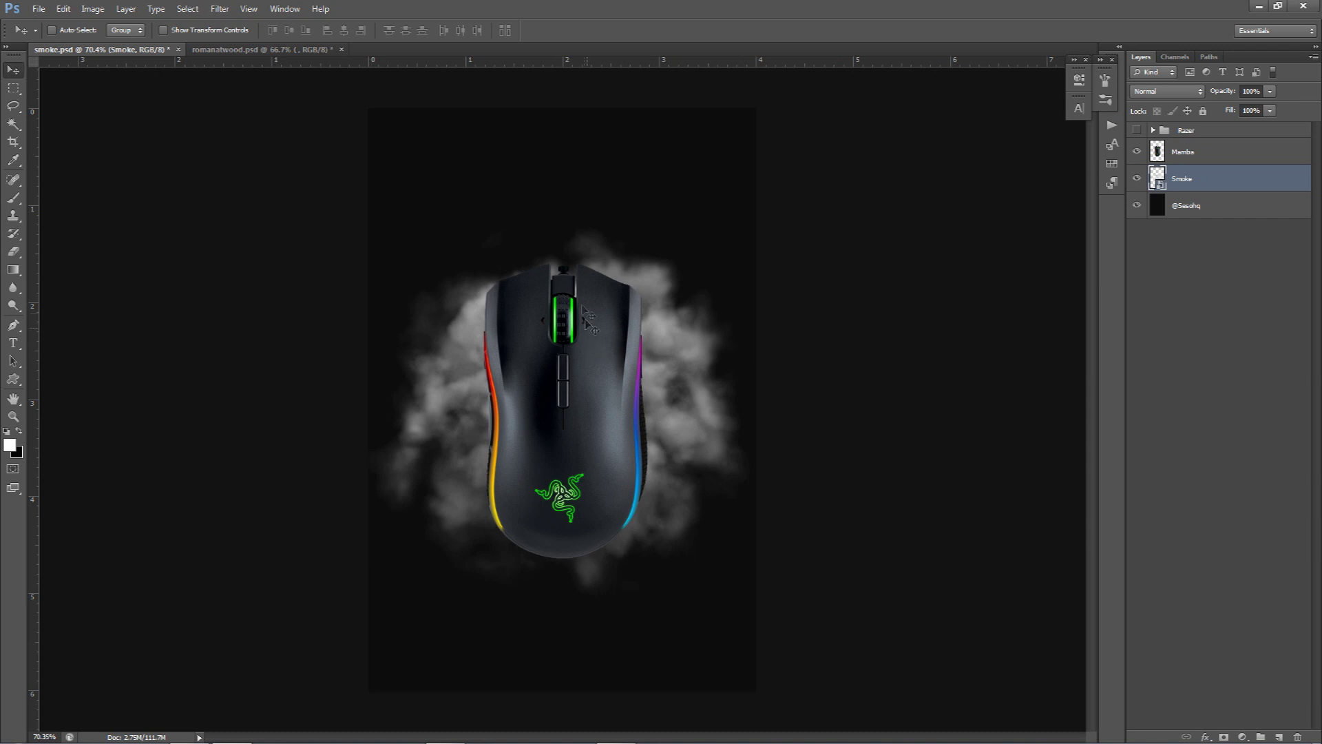
drag(591, 363, 581, 393)
click(1183, 151)
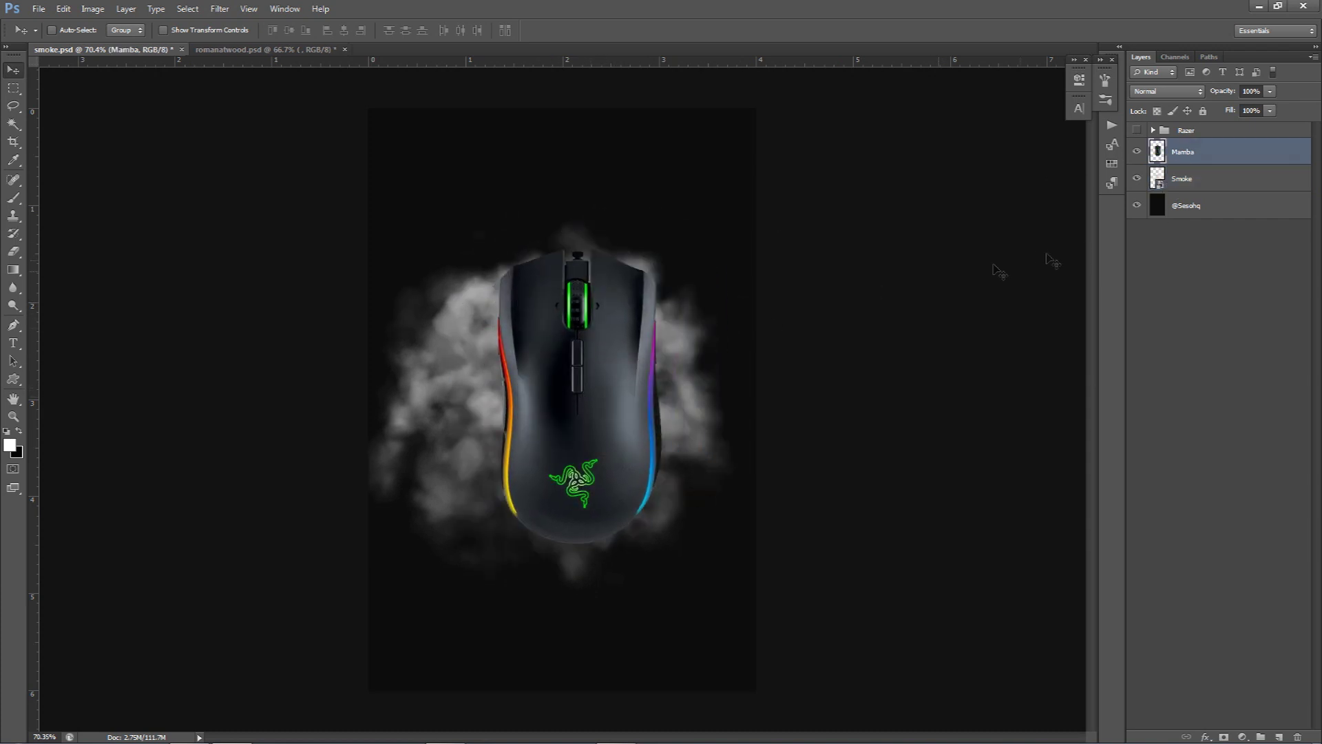
Step: Preview the Razer group with and without the Mamba layer, then hide everything except the black background layer
click(1137, 152)
click(1135, 179)
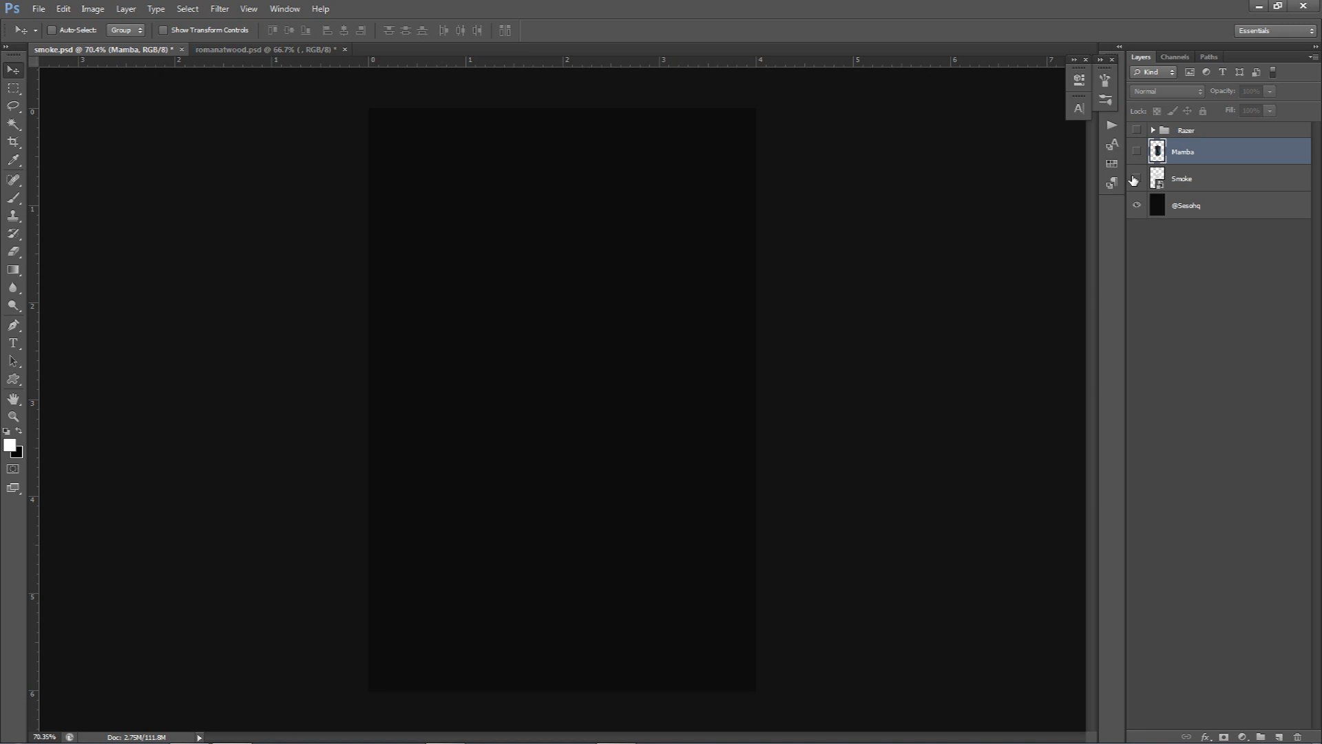
click(1137, 130)
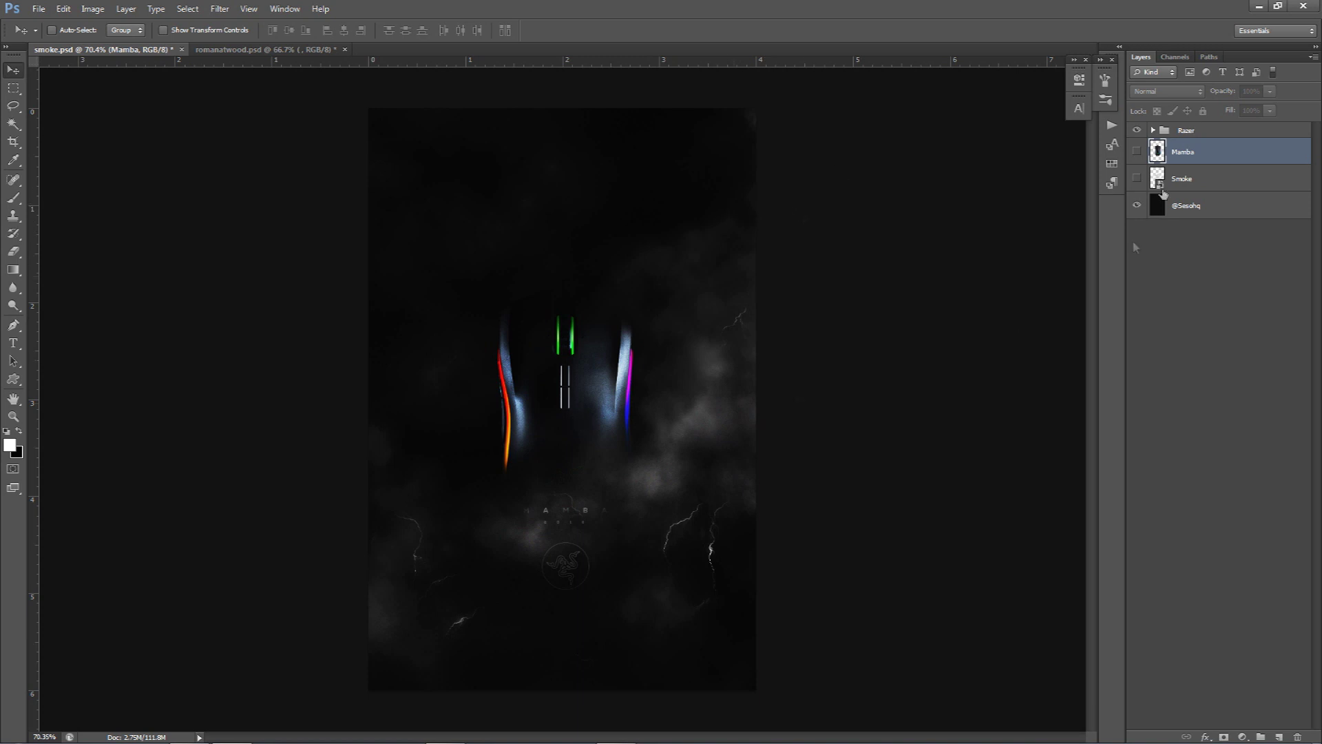
click(1137, 152)
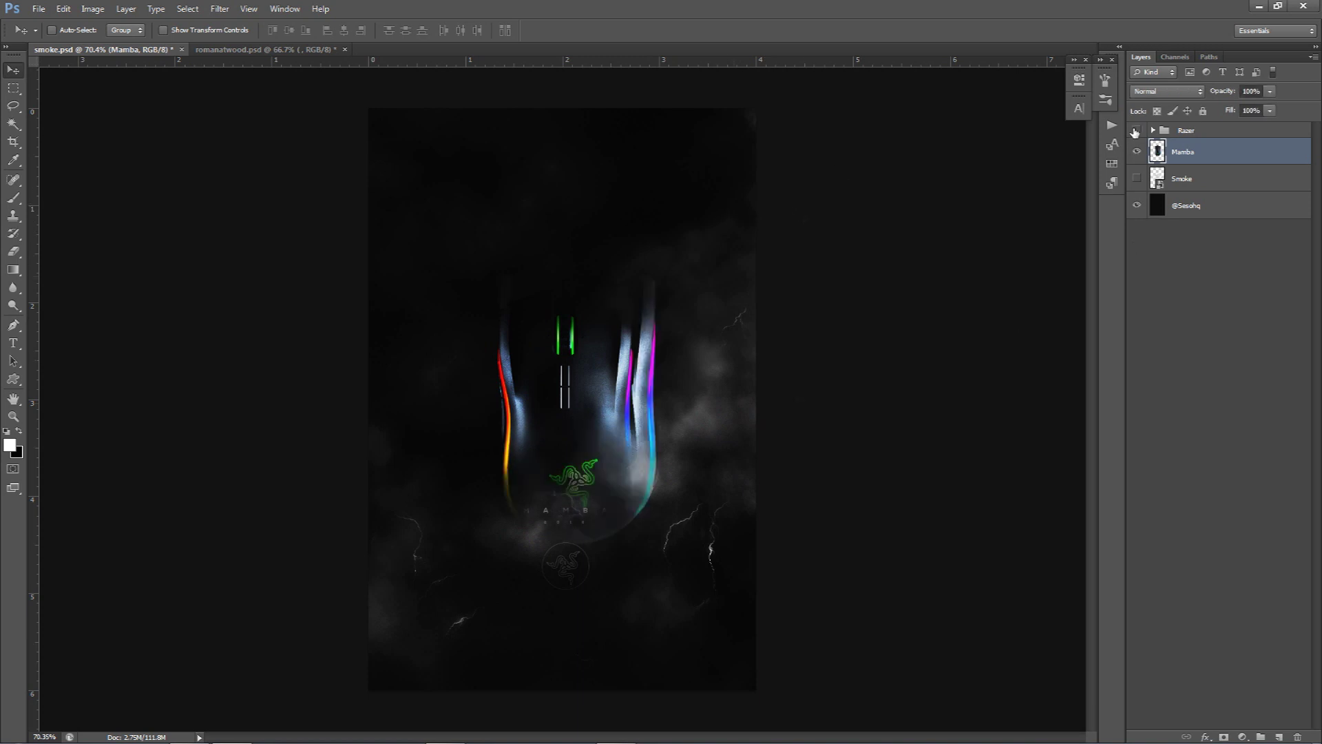
click(1136, 131)
click(1137, 131)
click(1136, 151)
click(1136, 130)
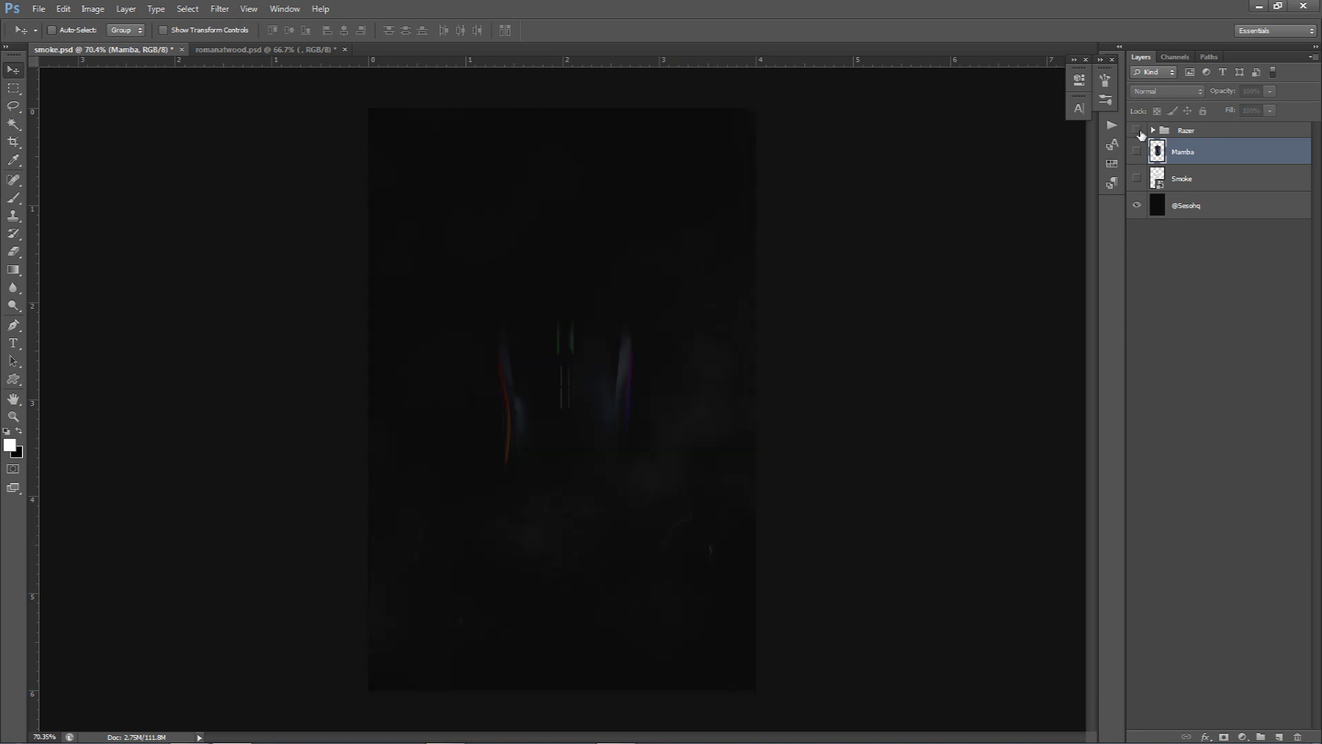
Step: Add a new layer directly above the black background layer and fill it with white
click(1207, 200)
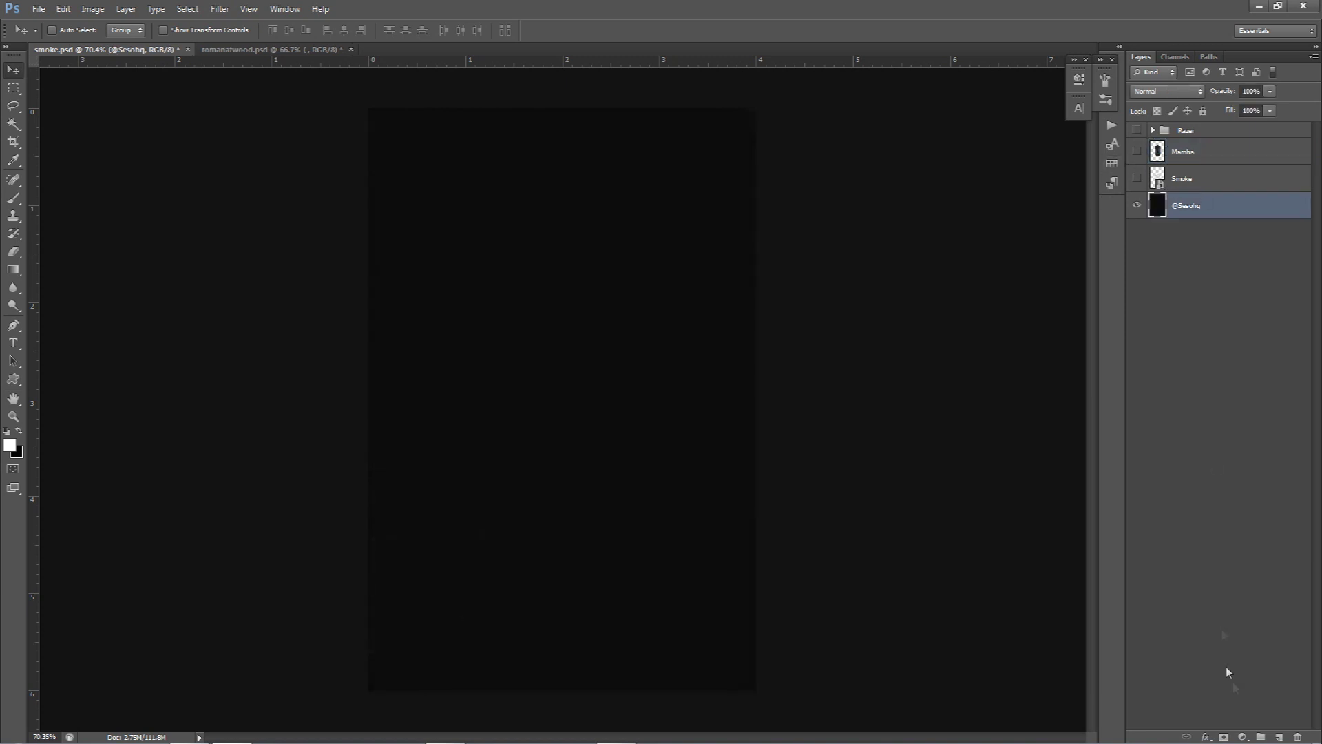
click(1275, 737)
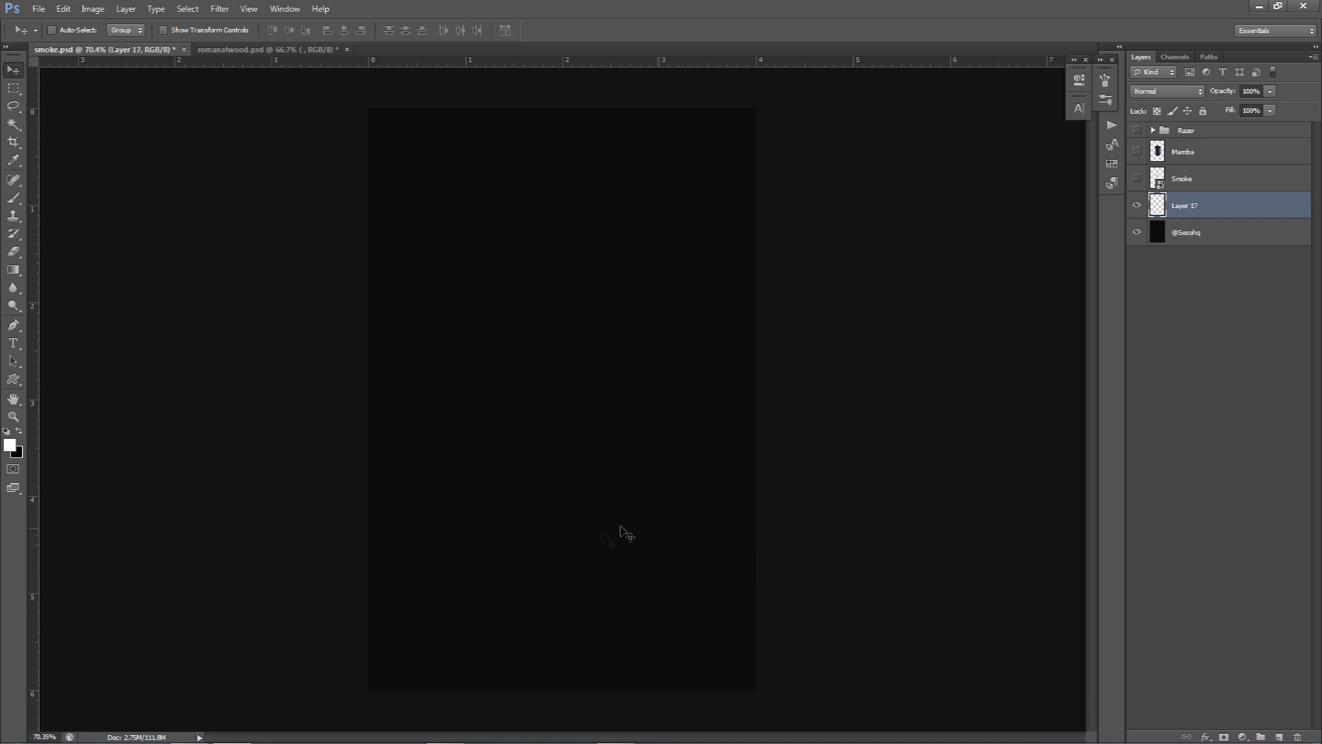
key(alt+BackSpace)
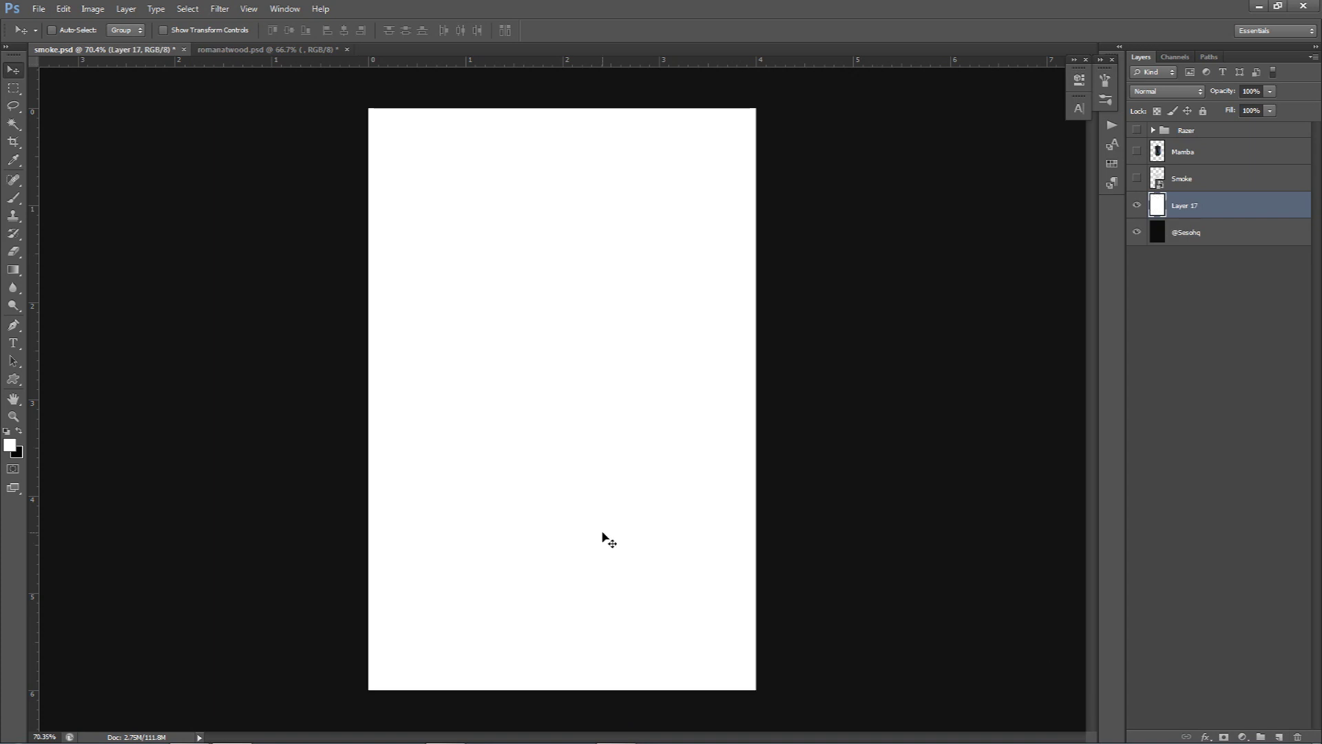
Step: Render clouds on the new layer with white as the foreground colour and black as the background colour
click(11, 447)
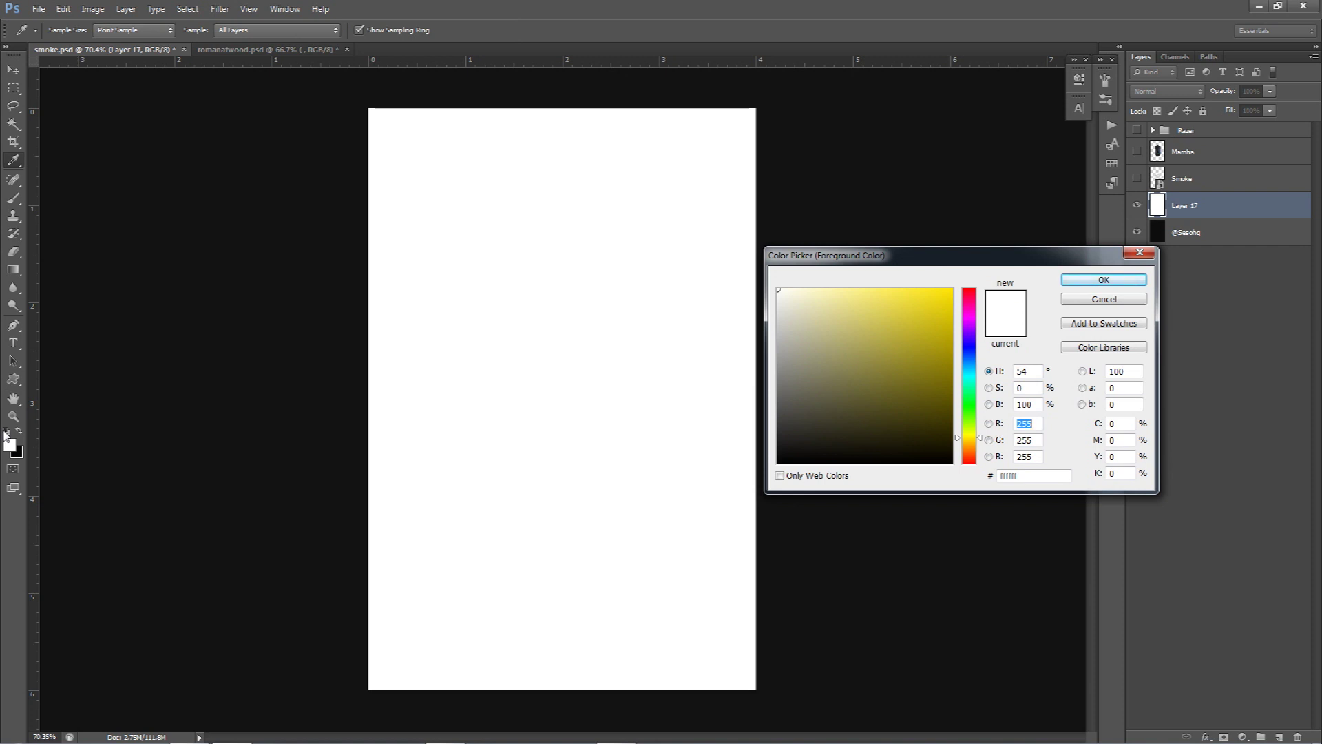
click(1104, 280)
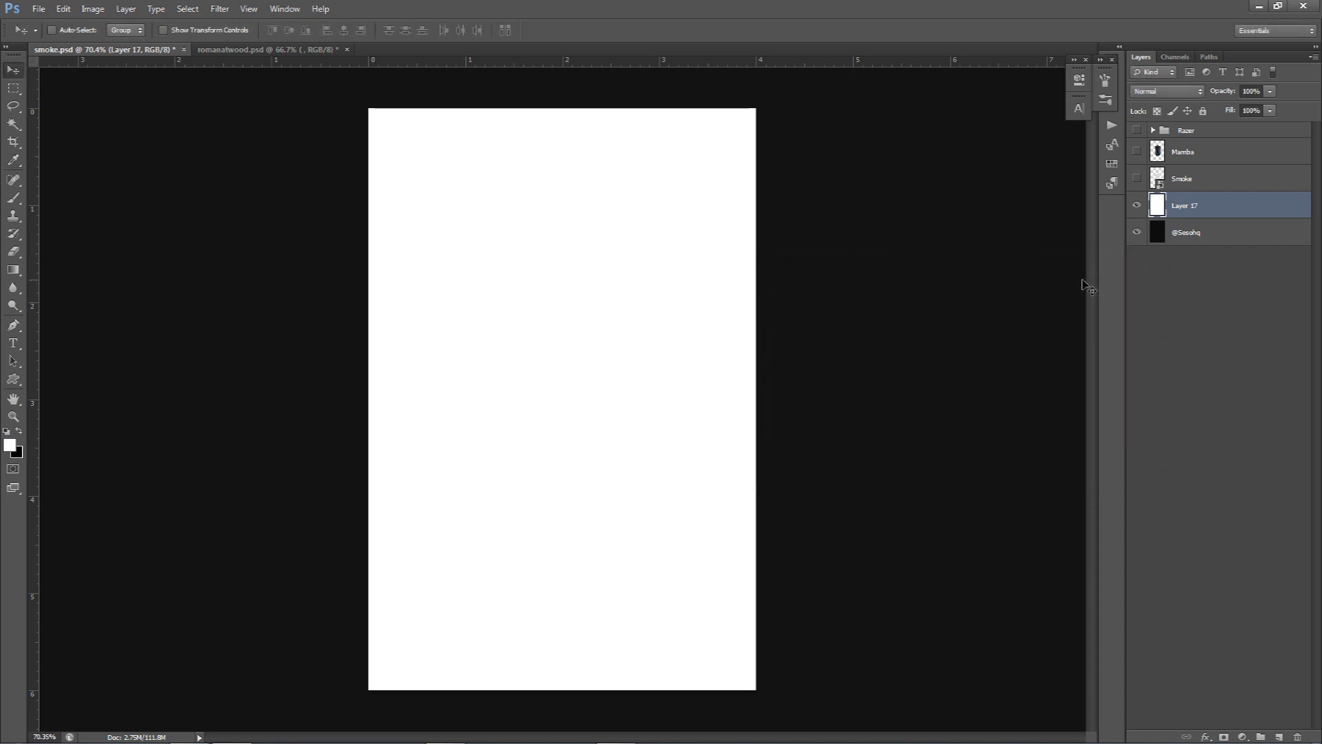
click(226, 9)
mouse_move(249, 199)
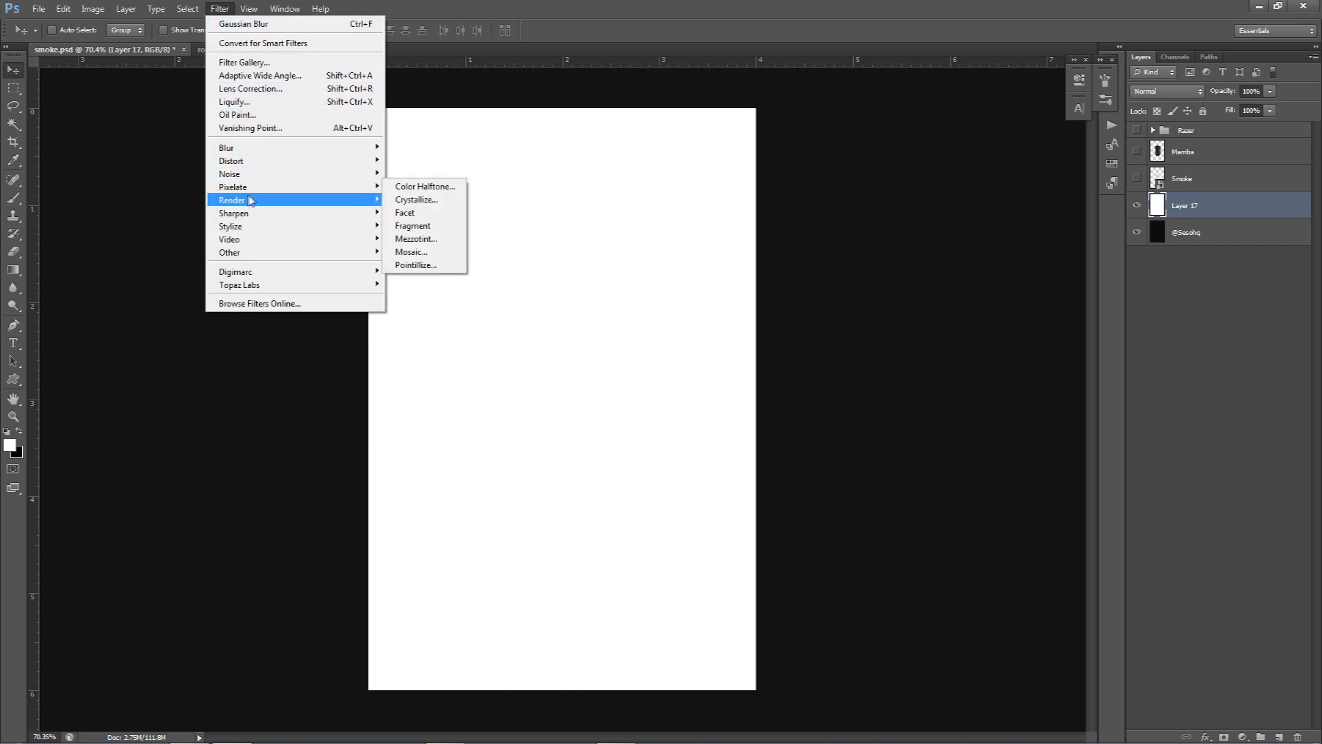
click(416, 200)
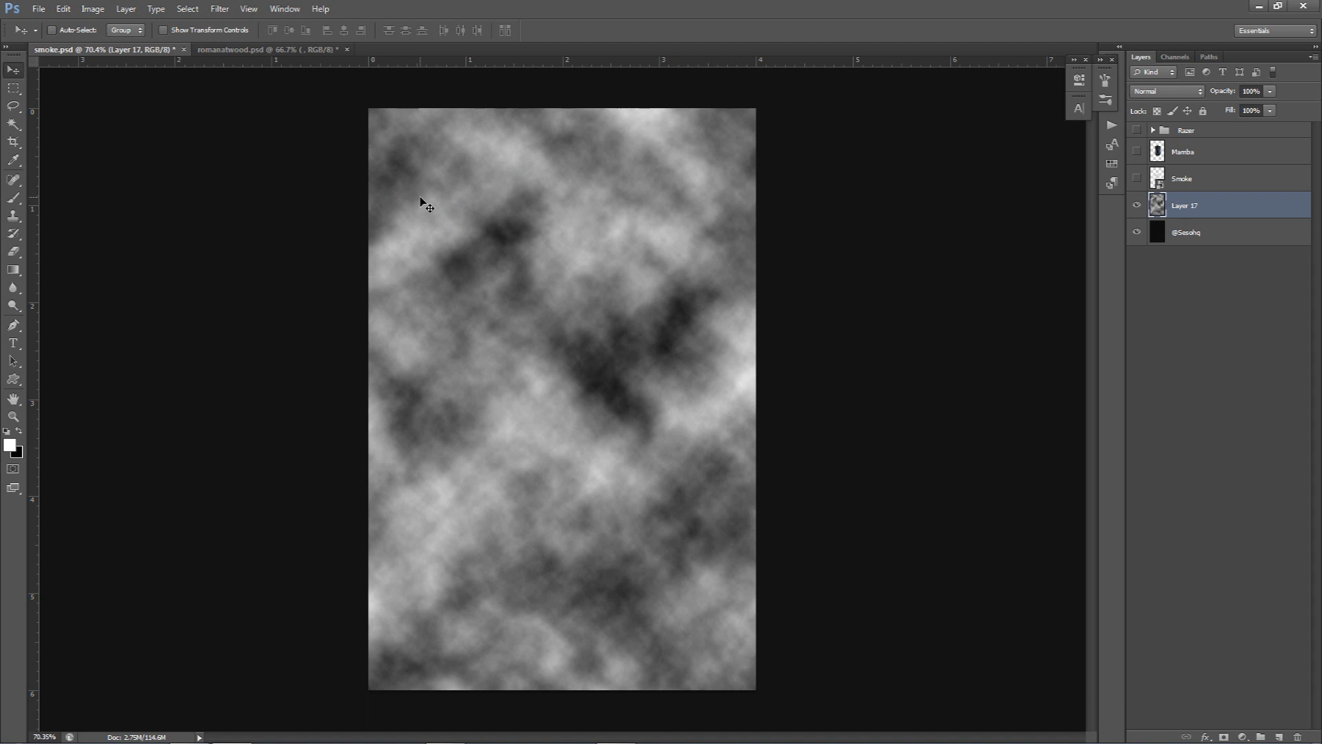
Step: Erase the clouds across the upper-left of the canvas with a soft 816 px eraser, keeping the bottom and right edges
key(e)
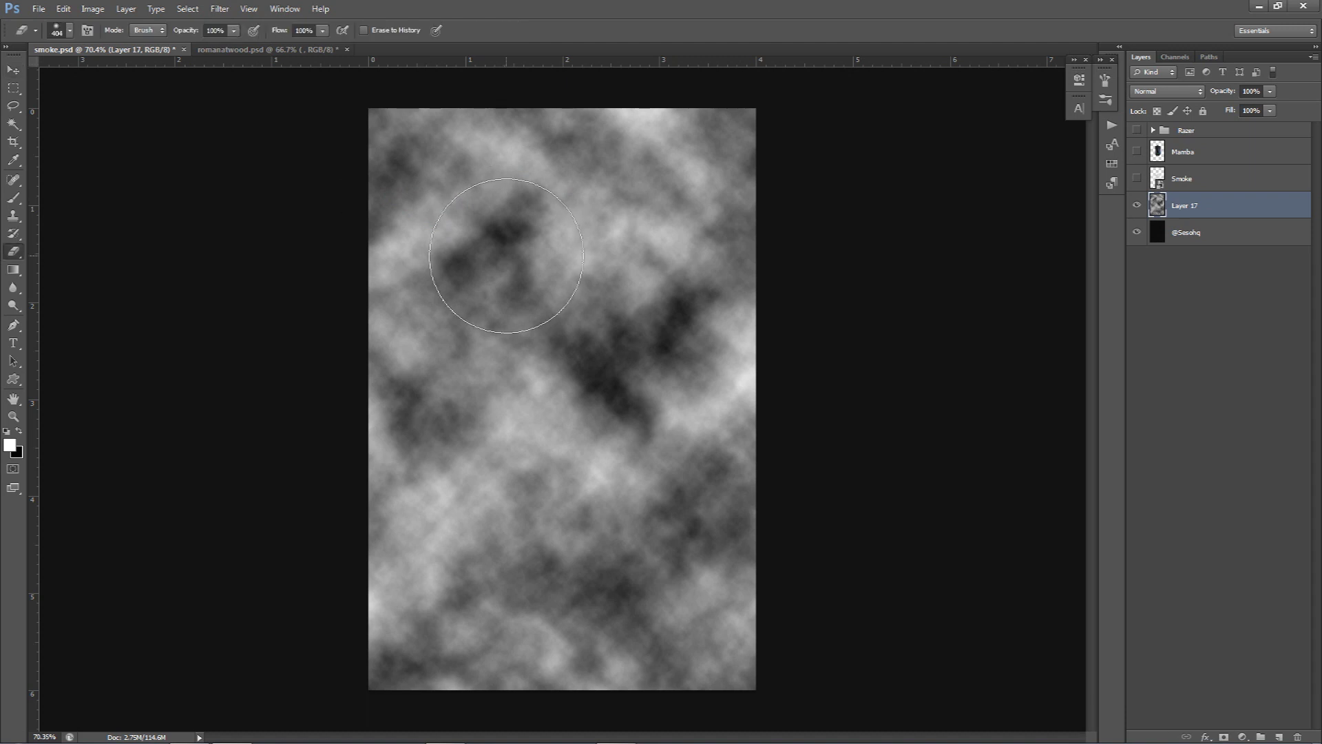
drag(486, 271, 544, 275)
mouse_move(474, 246)
mouse_down()
mouse_move(531, 206)
mouse_move(585, 279)
mouse_up()
drag(511, 237, 473, 241)
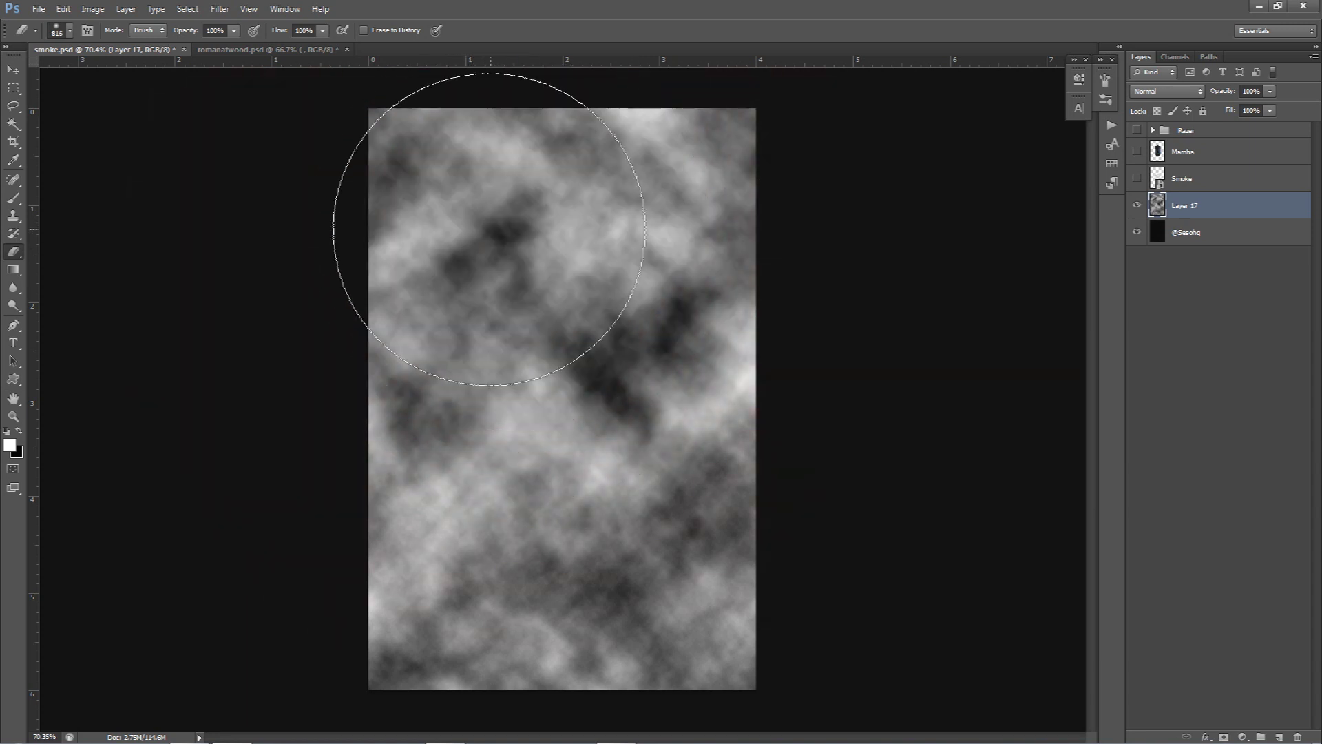
mouse_move(443, 192)
mouse_down()
mouse_move(443, 294)
mouse_move(469, 310)
mouse_move(520, 217)
mouse_move(566, 177)
mouse_move(621, 145)
mouse_move(633, 180)
mouse_move(553, 360)
mouse_move(446, 435)
mouse_move(405, 505)
mouse_move(471, 524)
mouse_move(460, 509)
mouse_move(407, 542)
mouse_move(359, 501)
mouse_move(205, 502)
mouse_move(420, 249)
mouse_move(446, 488)
mouse_up()
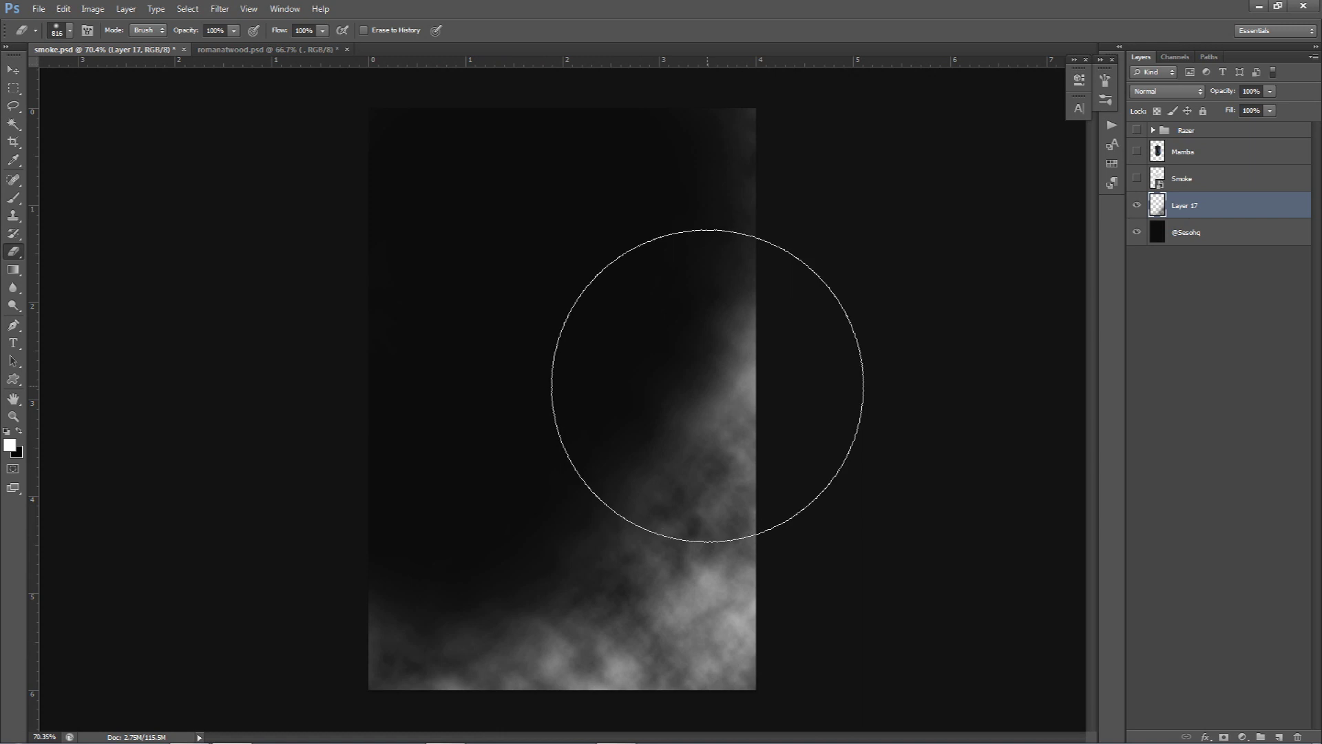
Step: Reduce the eraser to 441 px and clear the remaining haze from the canvas's upper-right area
drag(666, 242, 570, 229)
scroll(741, 162, up, 5)
drag(775, 230, 735, 320)
mouse_move(572, 171)
mouse_down()
mouse_move(593, 213)
mouse_move(594, 279)
mouse_up()
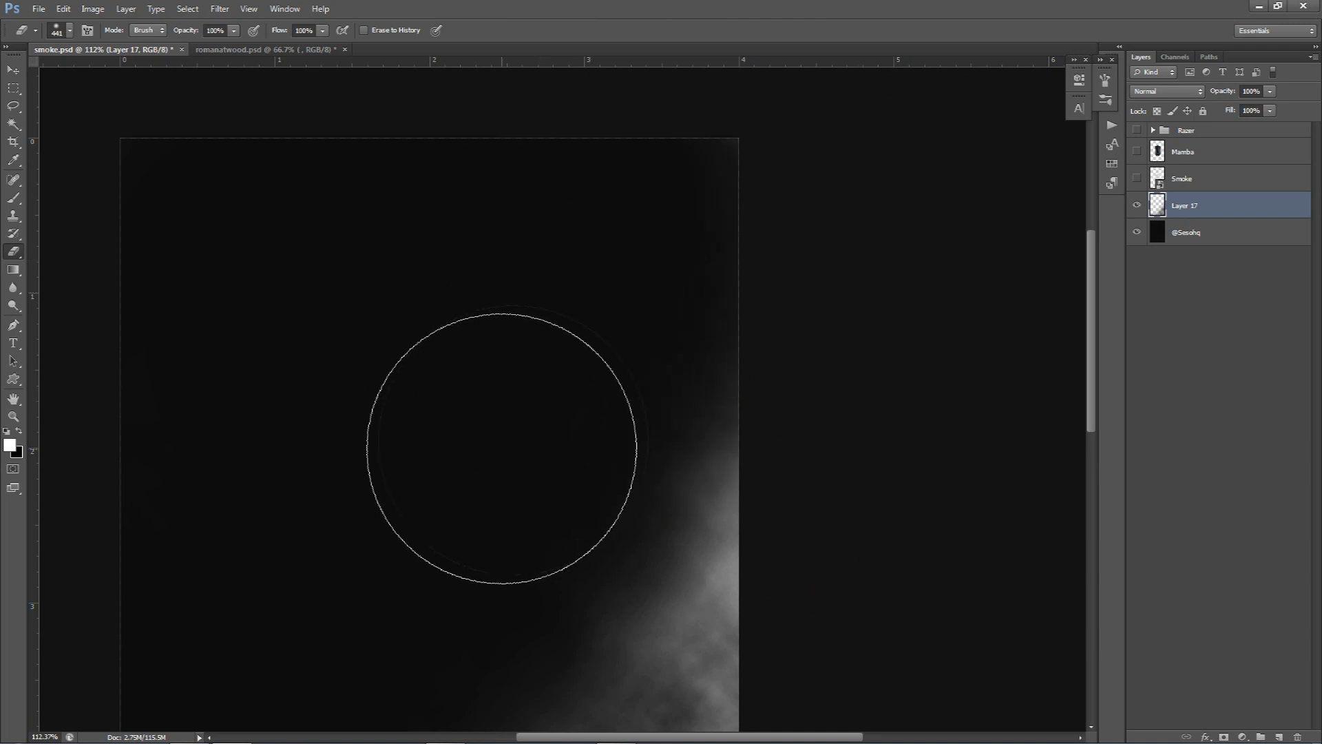
Step: Try a single soft white dab in the erased area of the clouds layer and undo it
click(502, 450)
scroll(586, 323, down, 7)
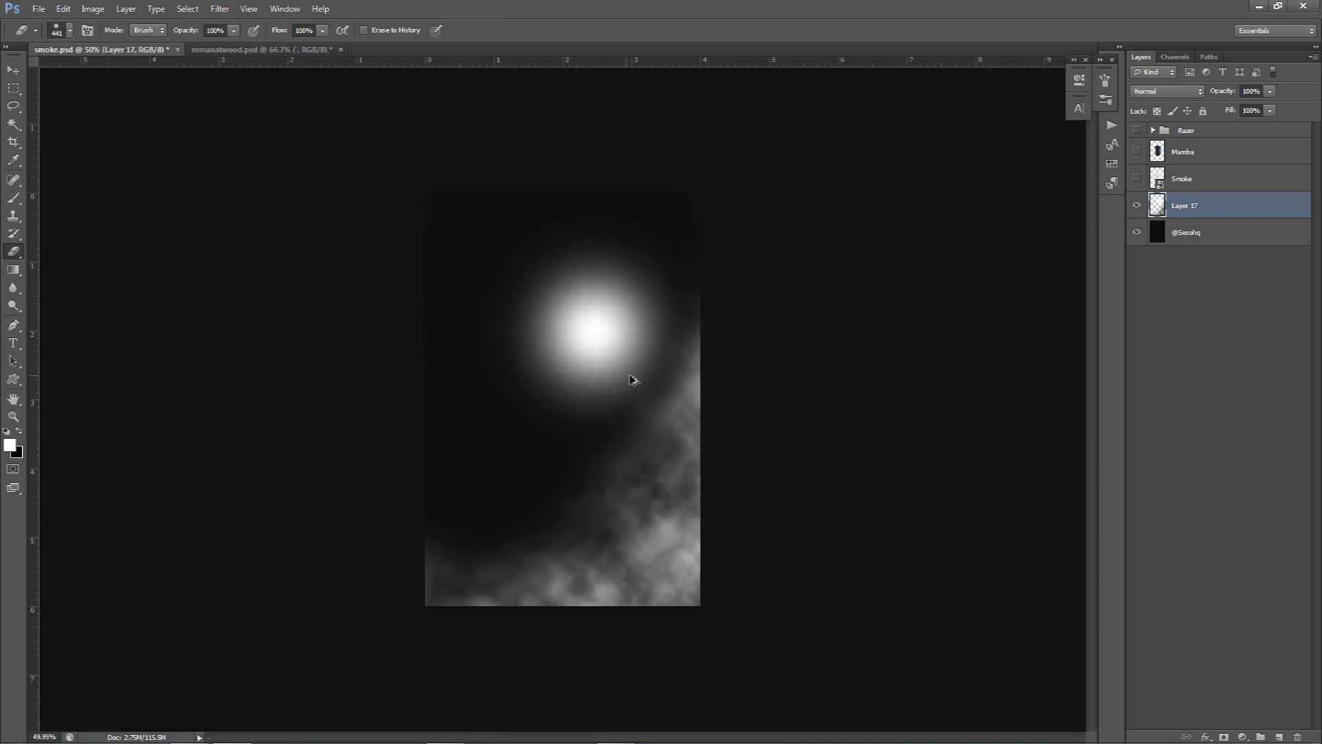
scroll(628, 378, up, 3)
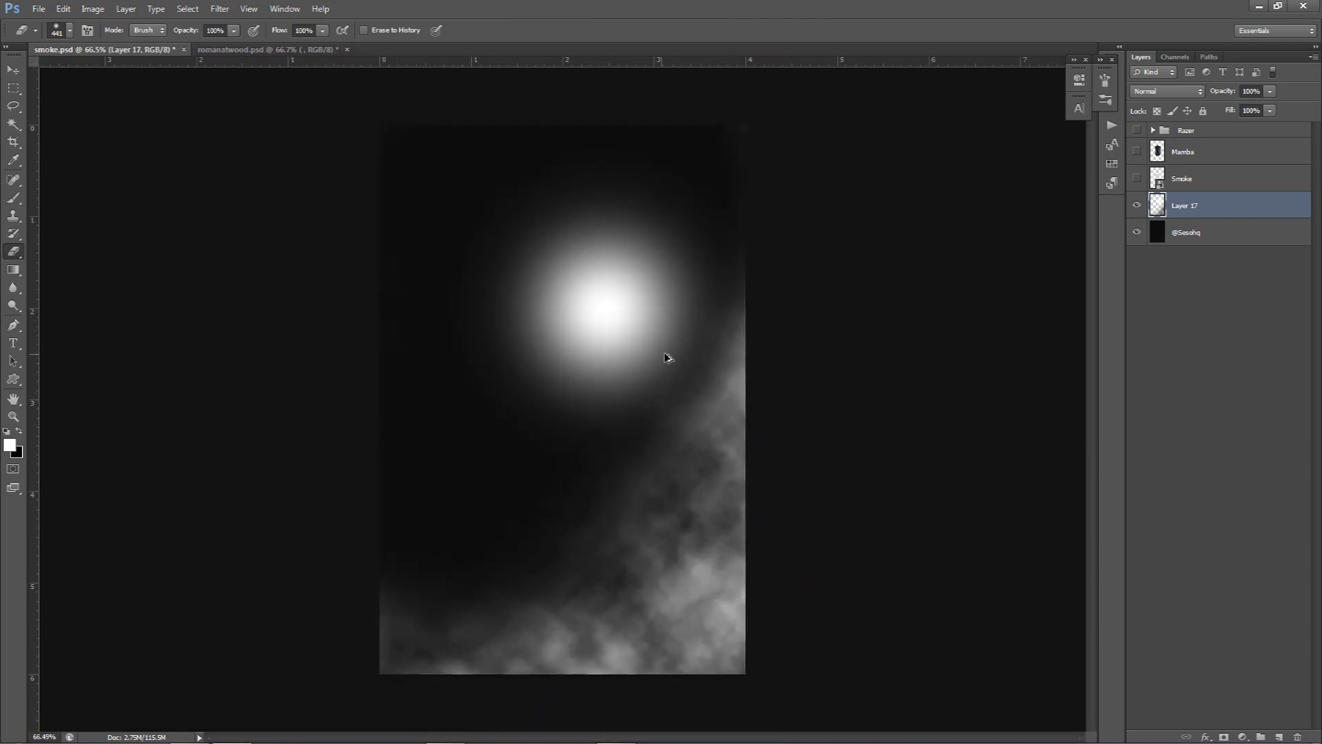
key(ctrl+z)
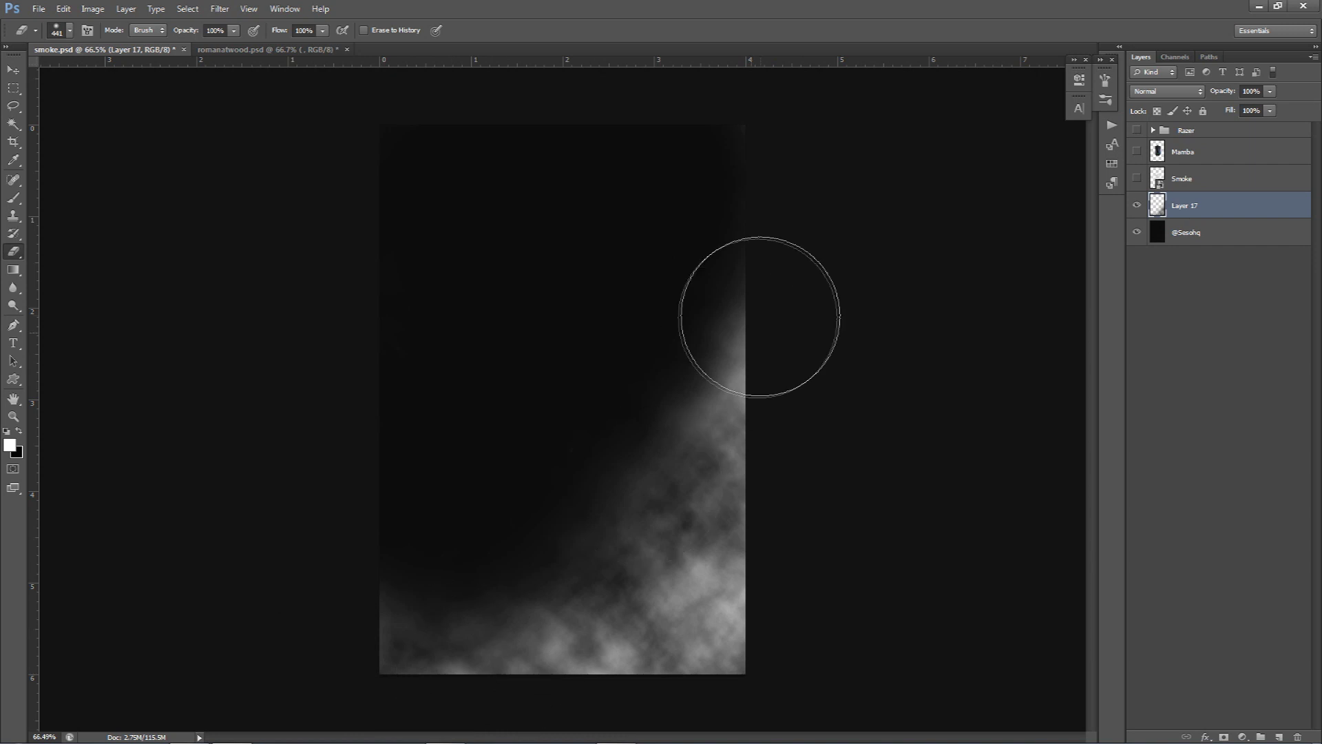
Step: Try the Divide and Lighter Color blend modes on the erased clouds layer
key(v)
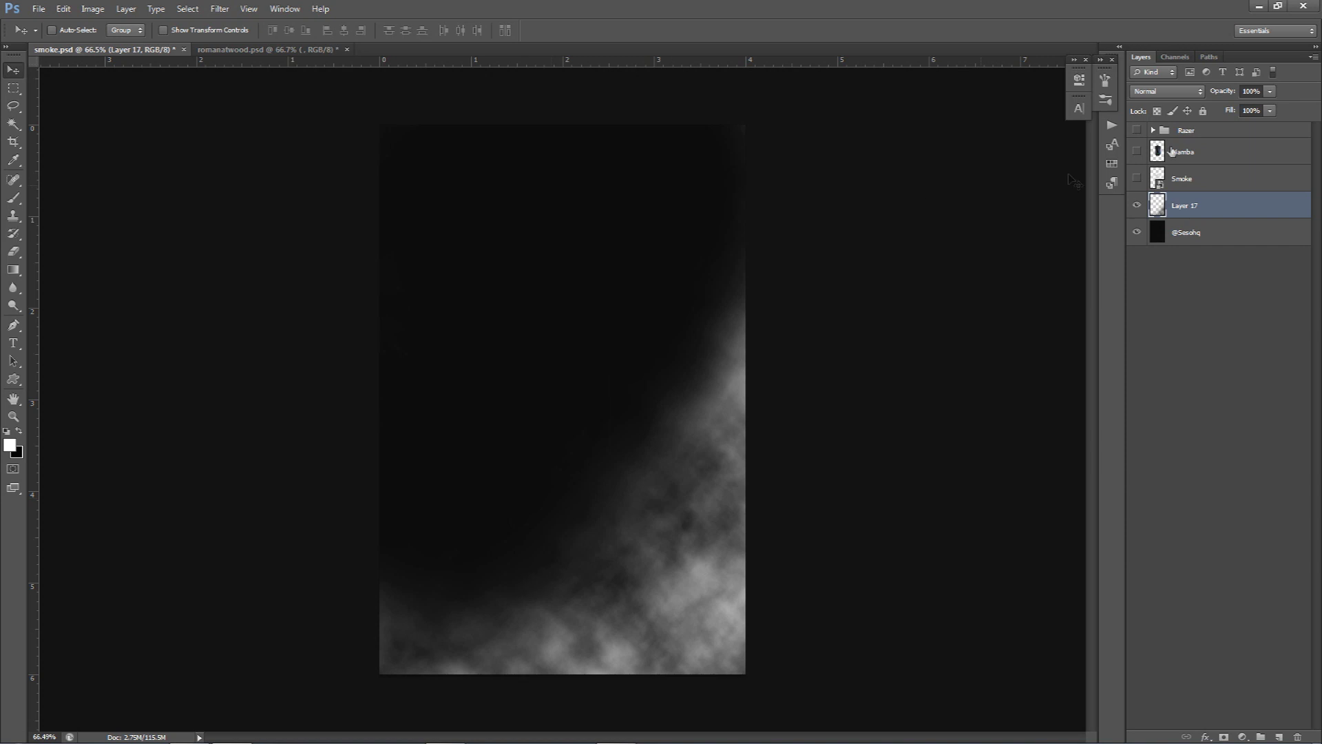
click(1175, 92)
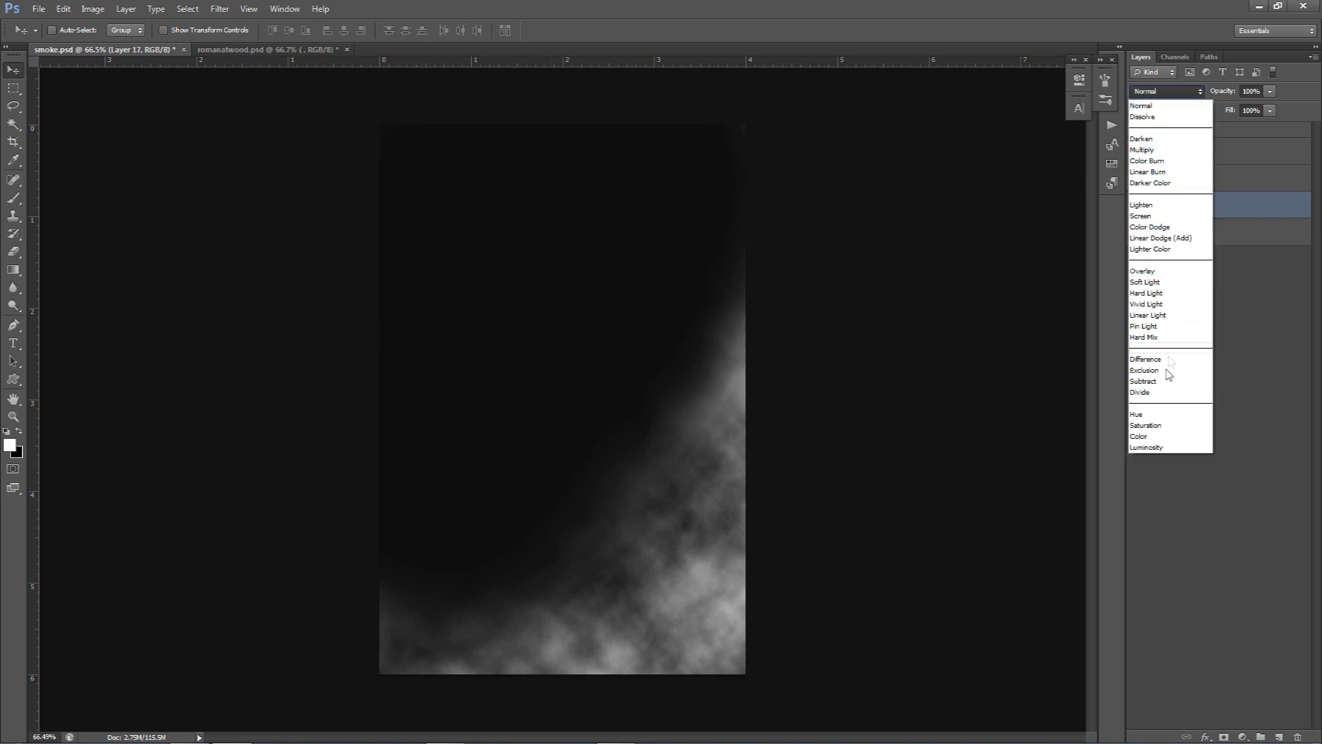
click(1158, 392)
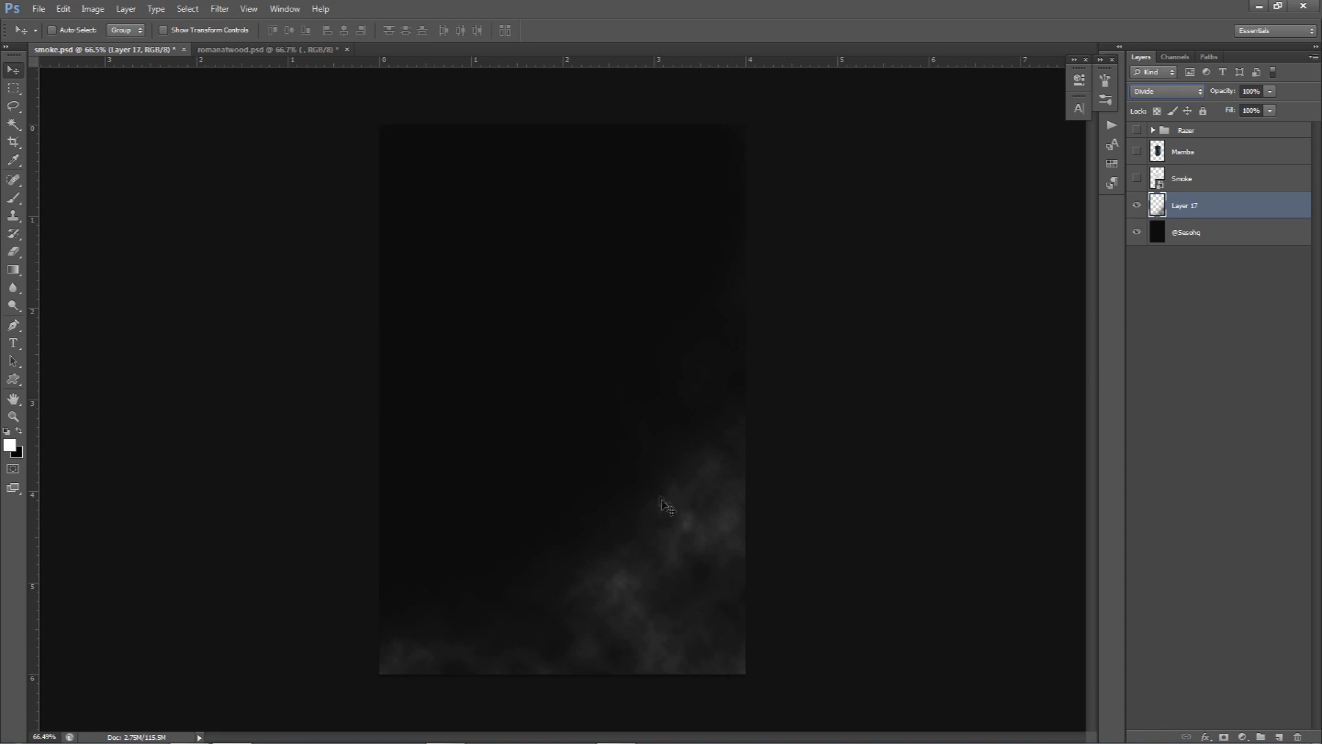
click(1155, 94)
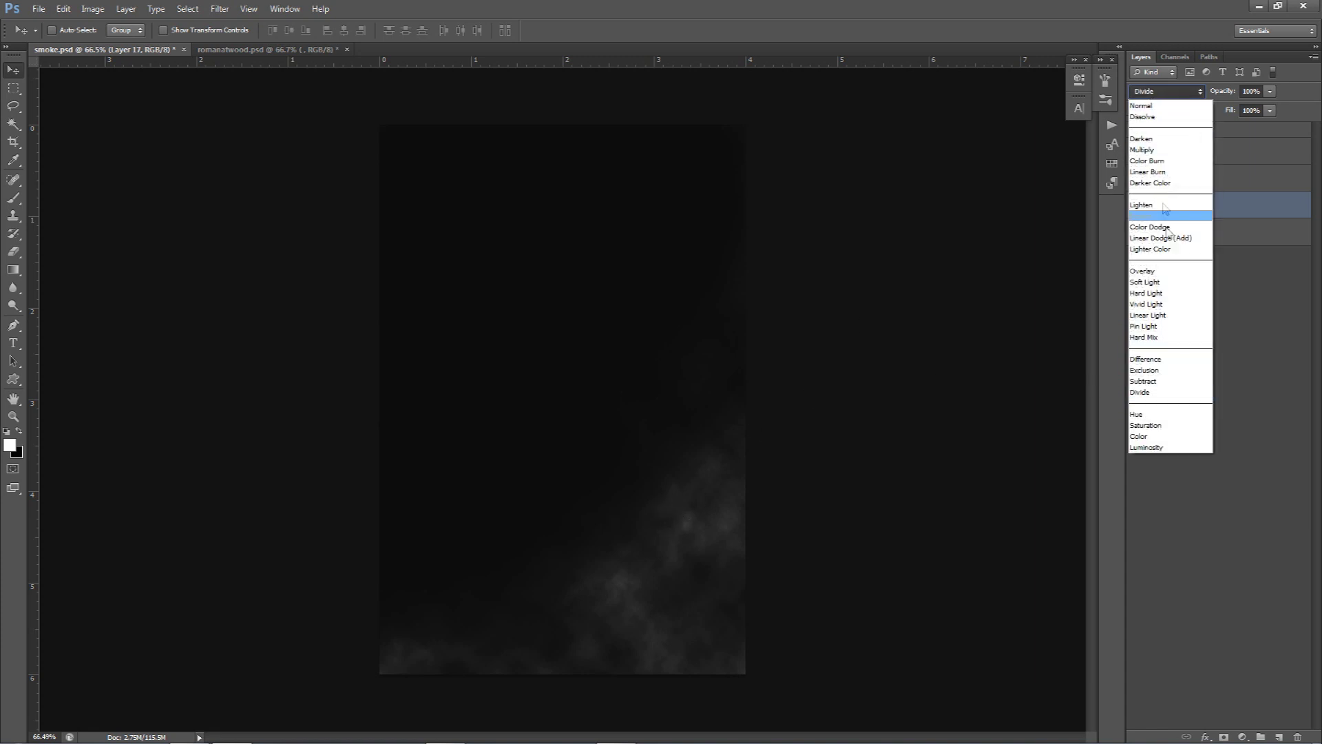
click(1165, 249)
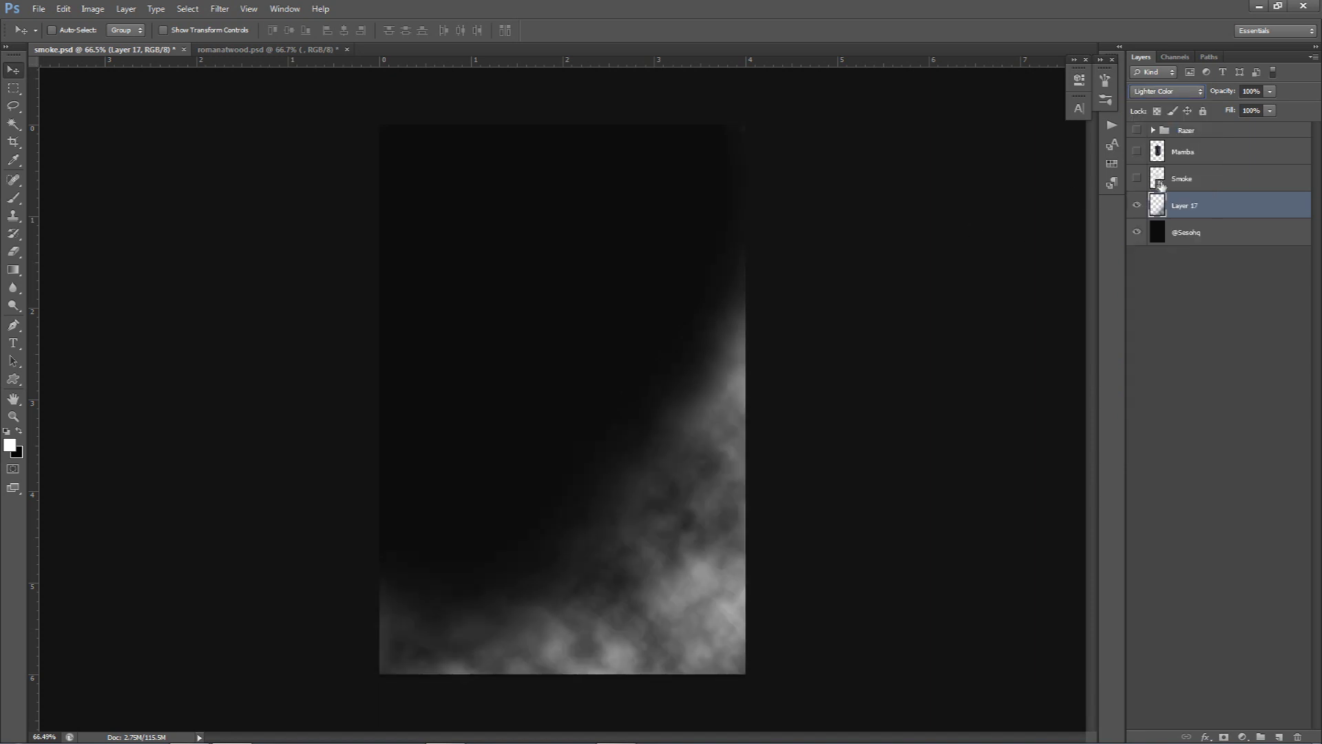
Step: Return the clouds layer to Normal for comparison and finish with its blend mode set to Divide
click(1176, 98)
click(1164, 105)
click(1164, 93)
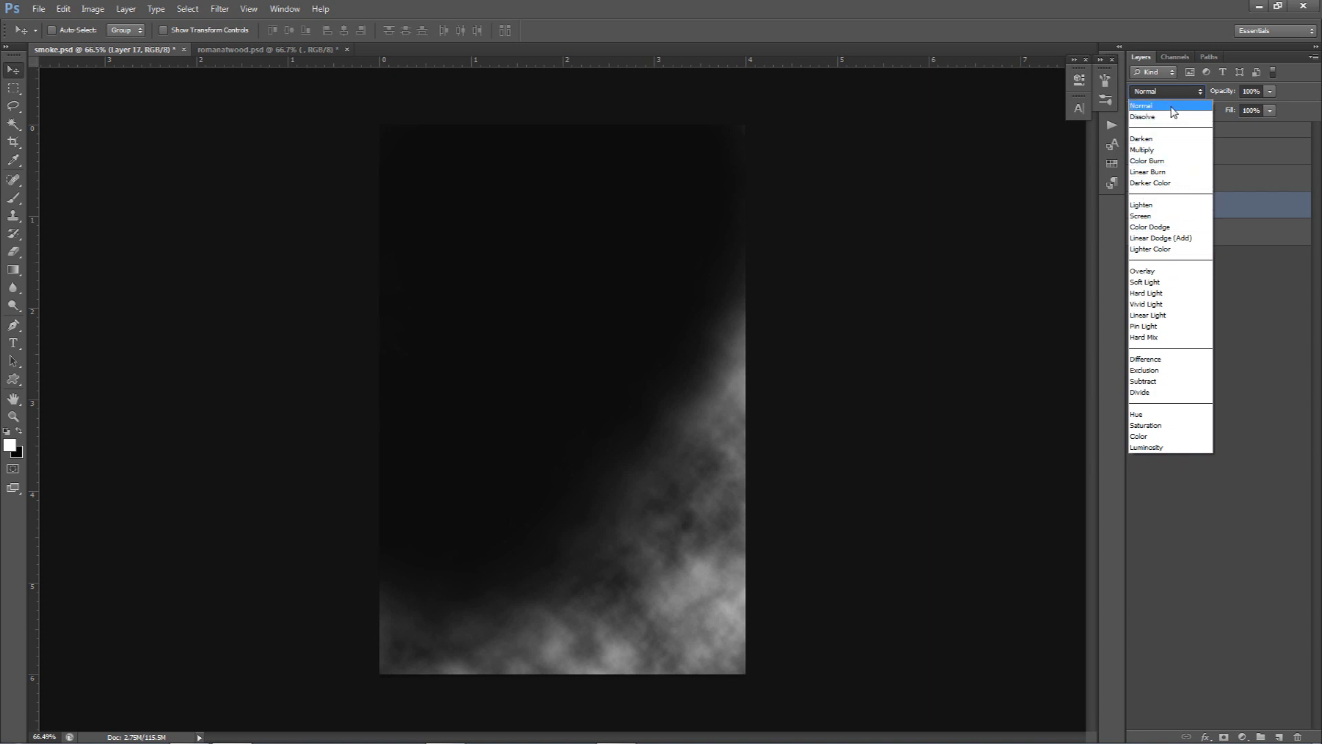
click(1165, 392)
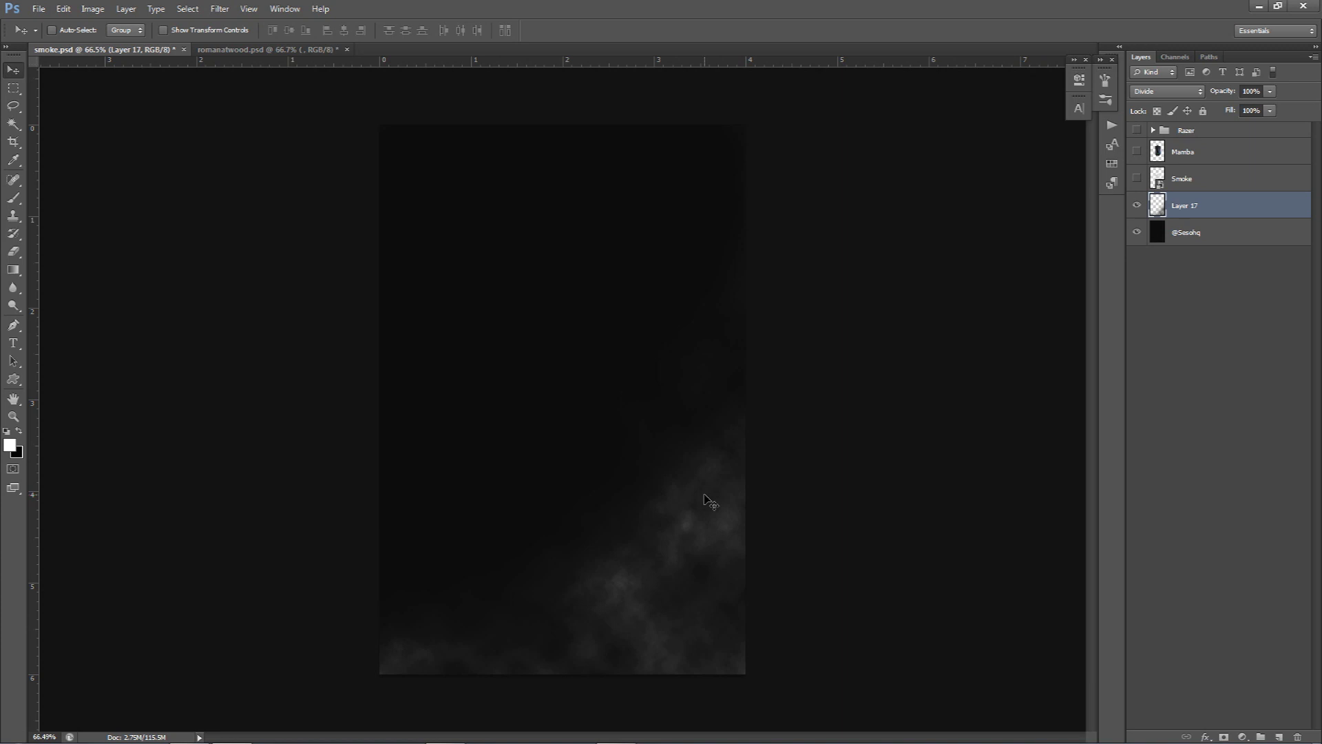
Step: Add a new layer above the Divide clouds layer and fill it with the white foreground colour
click(1280, 736)
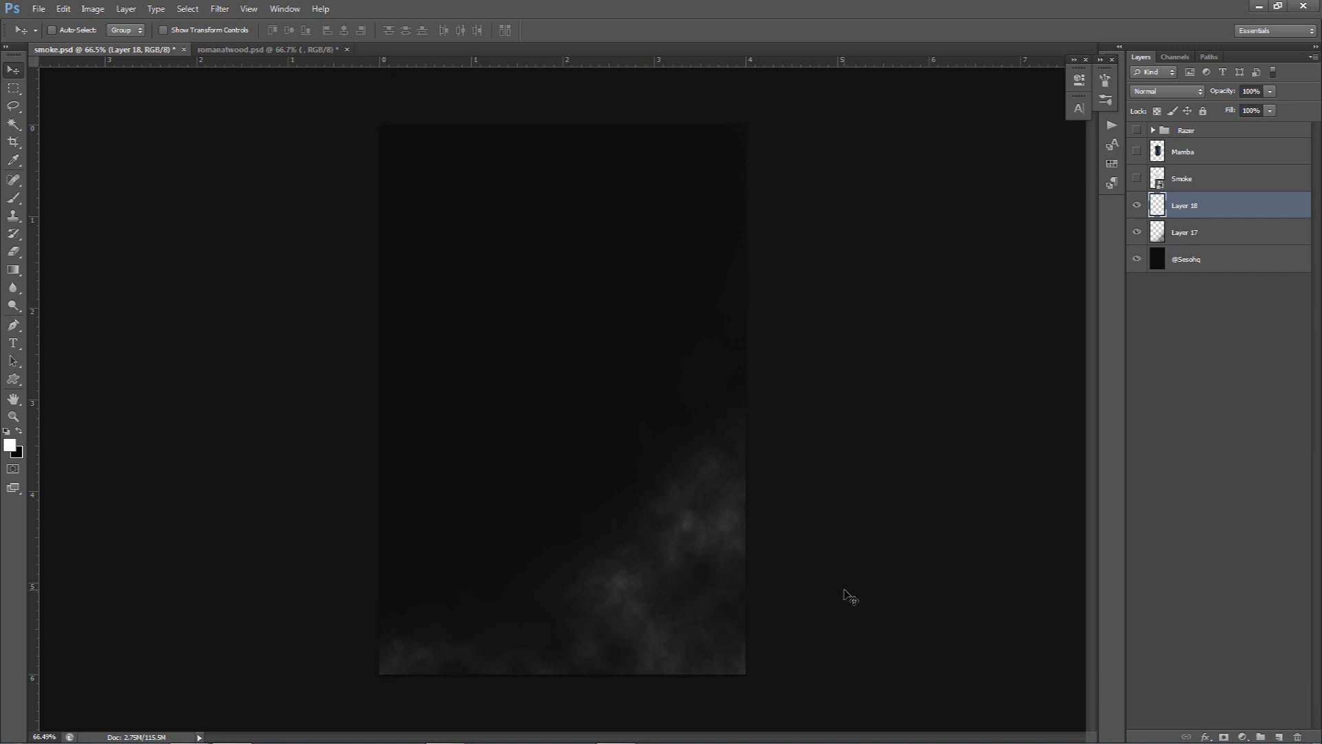
key(ctrl+shift+n)
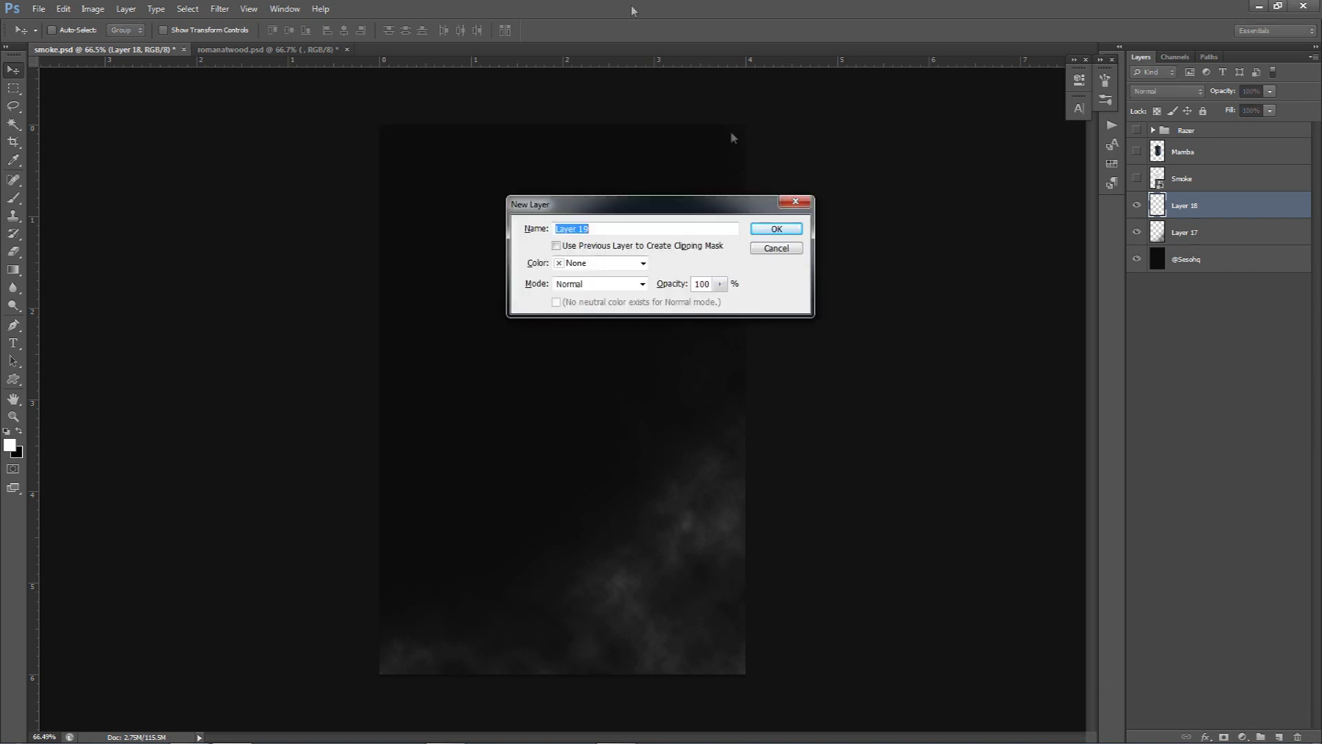
click(774, 249)
click(238, 8)
click(608, 241)
key(alt+BackSpace)
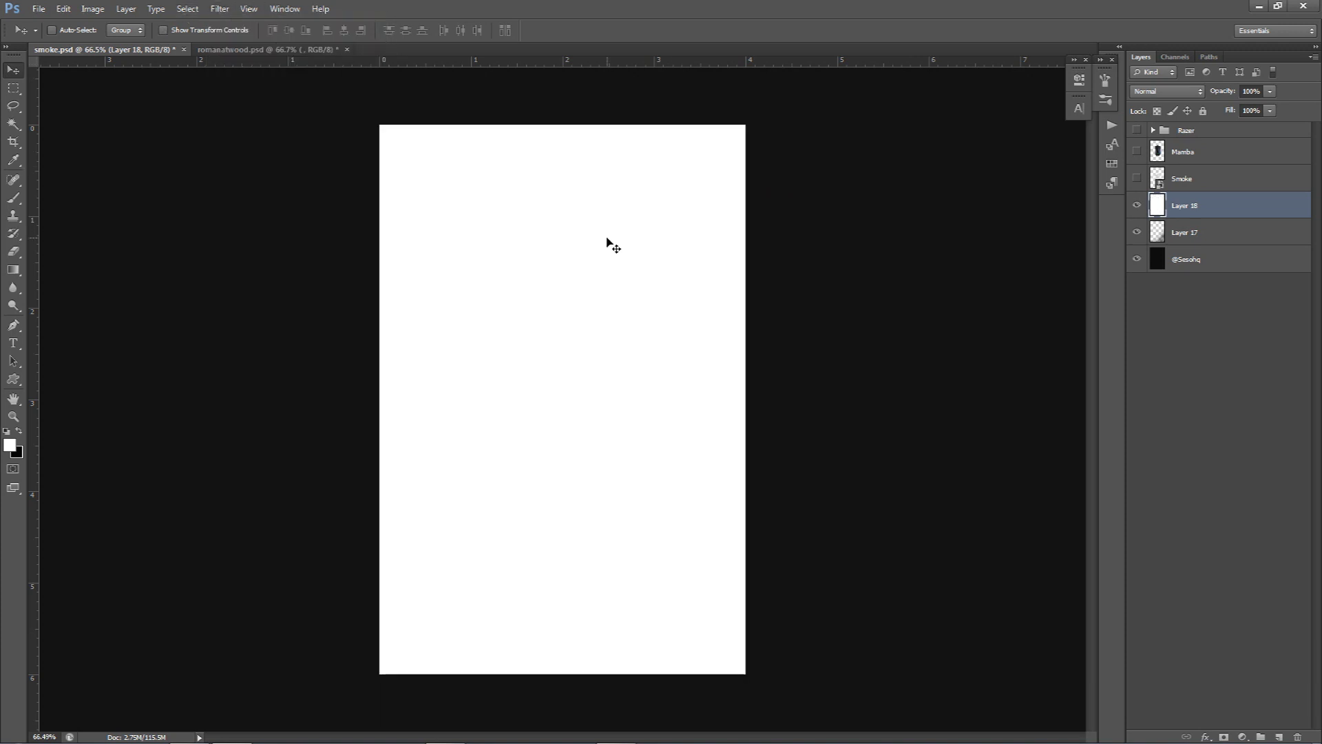
Step: Render clouds over the white fill on the new layer
click(220, 8)
mouse_move(260, 199)
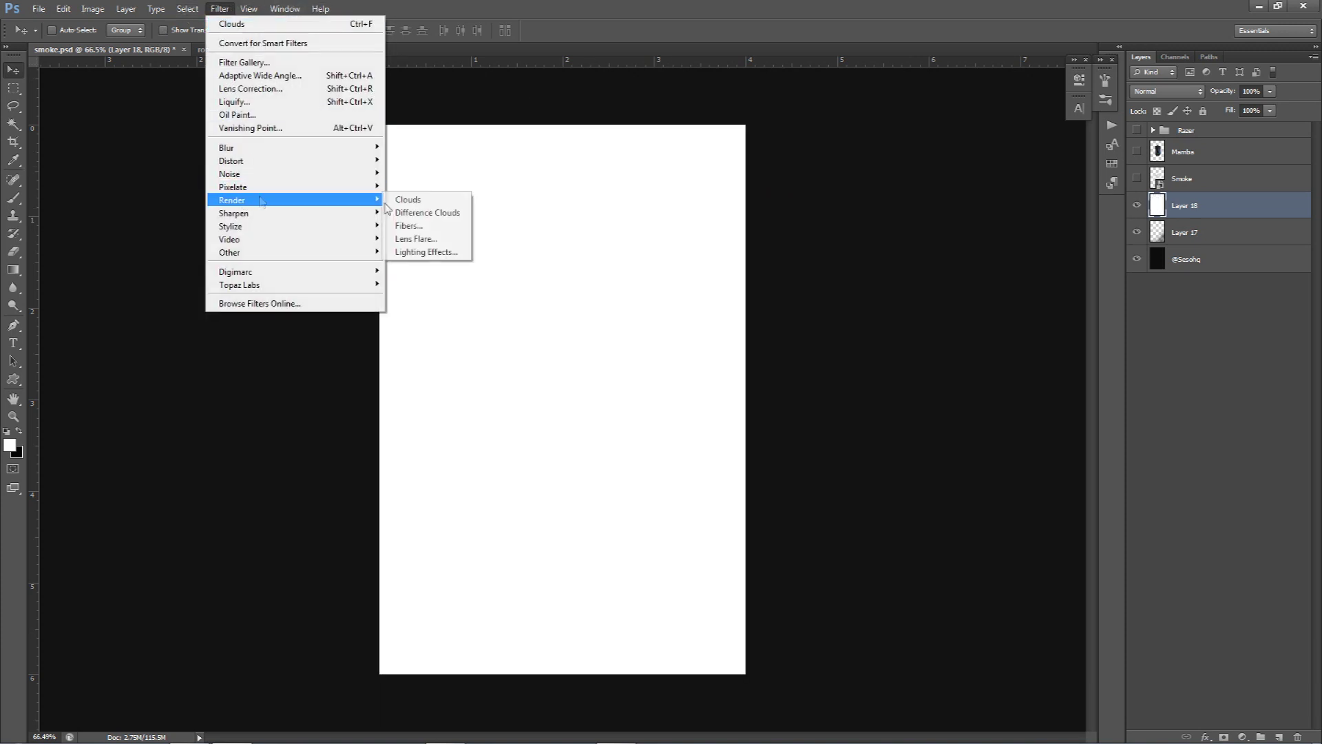
click(453, 203)
Step: Erase the new clouds with a soft 595 px eraser, keeping only the lower-left corner and a strip along the canvas's bottom edge
key(e)
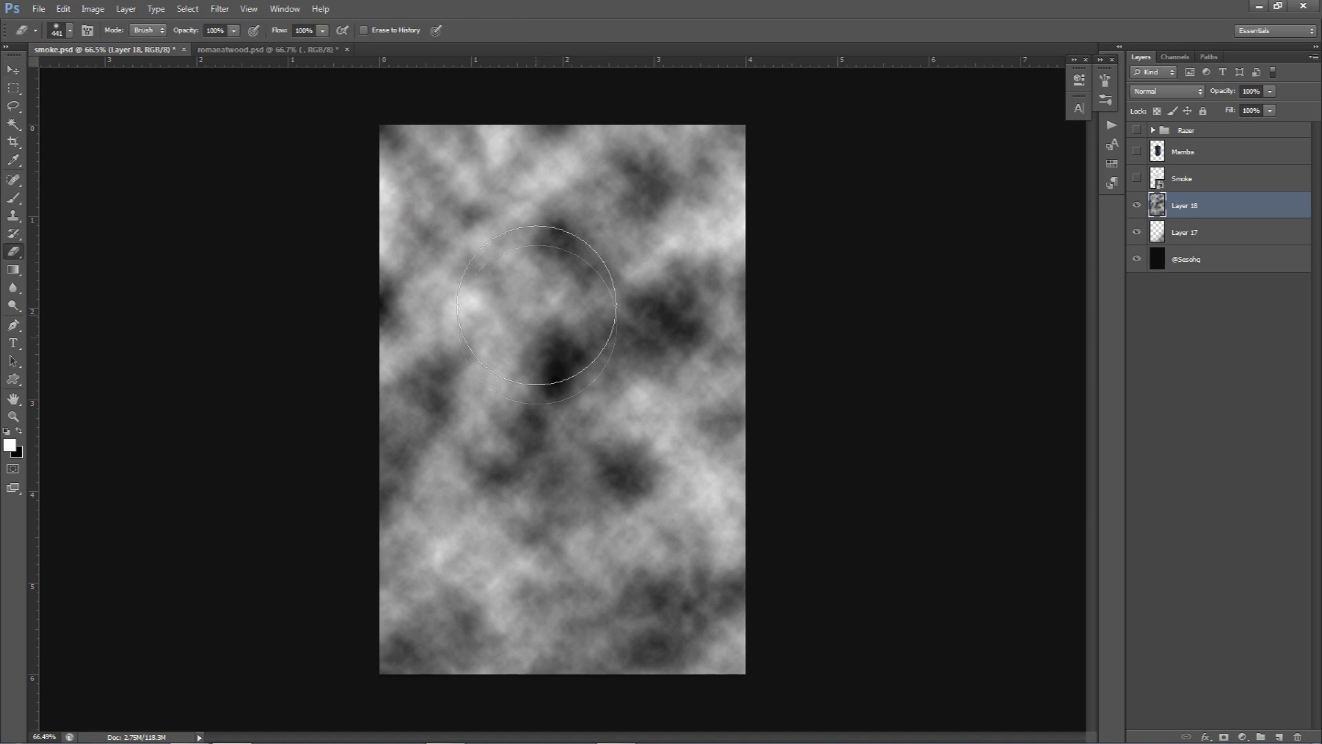
drag(503, 340, 539, 340)
mouse_move(383, 200)
mouse_down()
mouse_move(421, 177)
mouse_move(440, 192)
mouse_move(479, 159)
mouse_move(593, 197)
mouse_move(650, 366)
mouse_move(590, 457)
mouse_move(540, 448)
mouse_move(514, 496)
mouse_up()
mouse_move(649, 194)
mouse_down()
mouse_move(724, 338)
mouse_move(759, 465)
mouse_move(739, 519)
mouse_move(769, 557)
mouse_move(709, 519)
mouse_up()
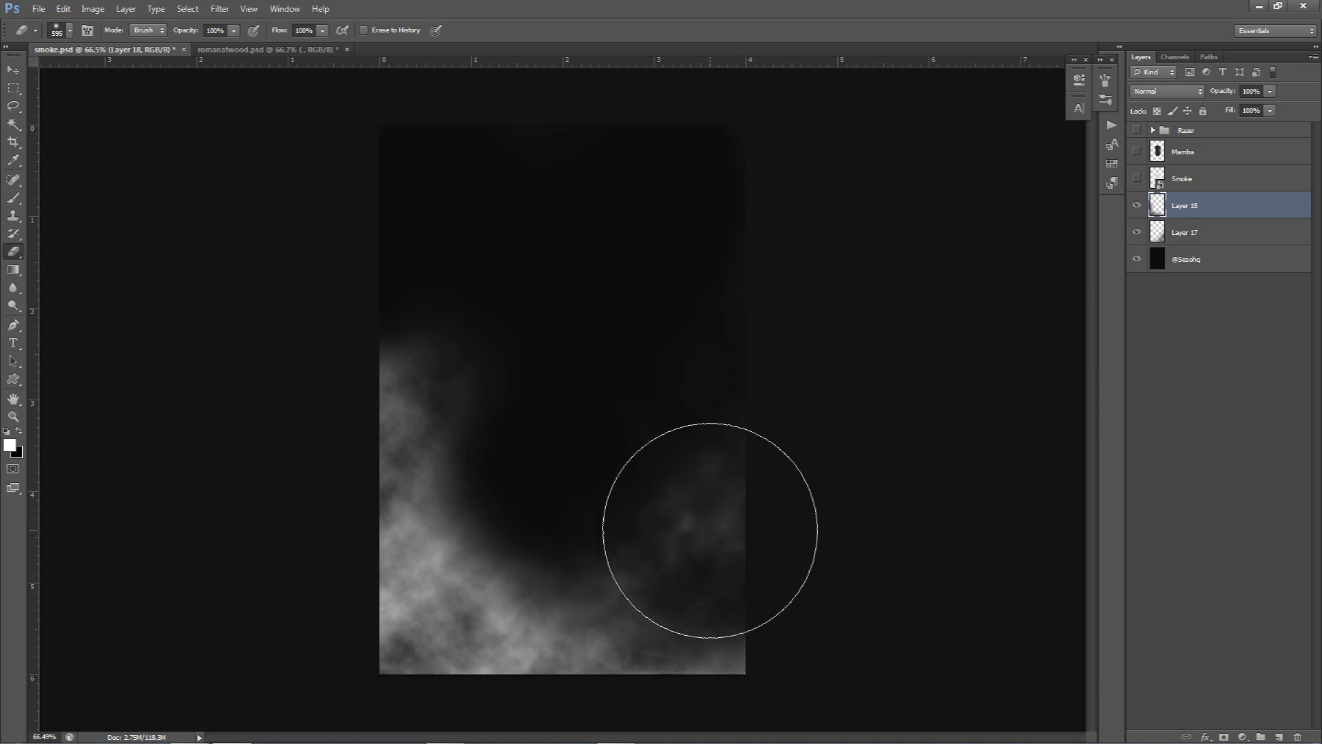
mouse_move(557, 404)
mouse_down()
mouse_move(510, 362)
mouse_move(534, 404)
mouse_up()
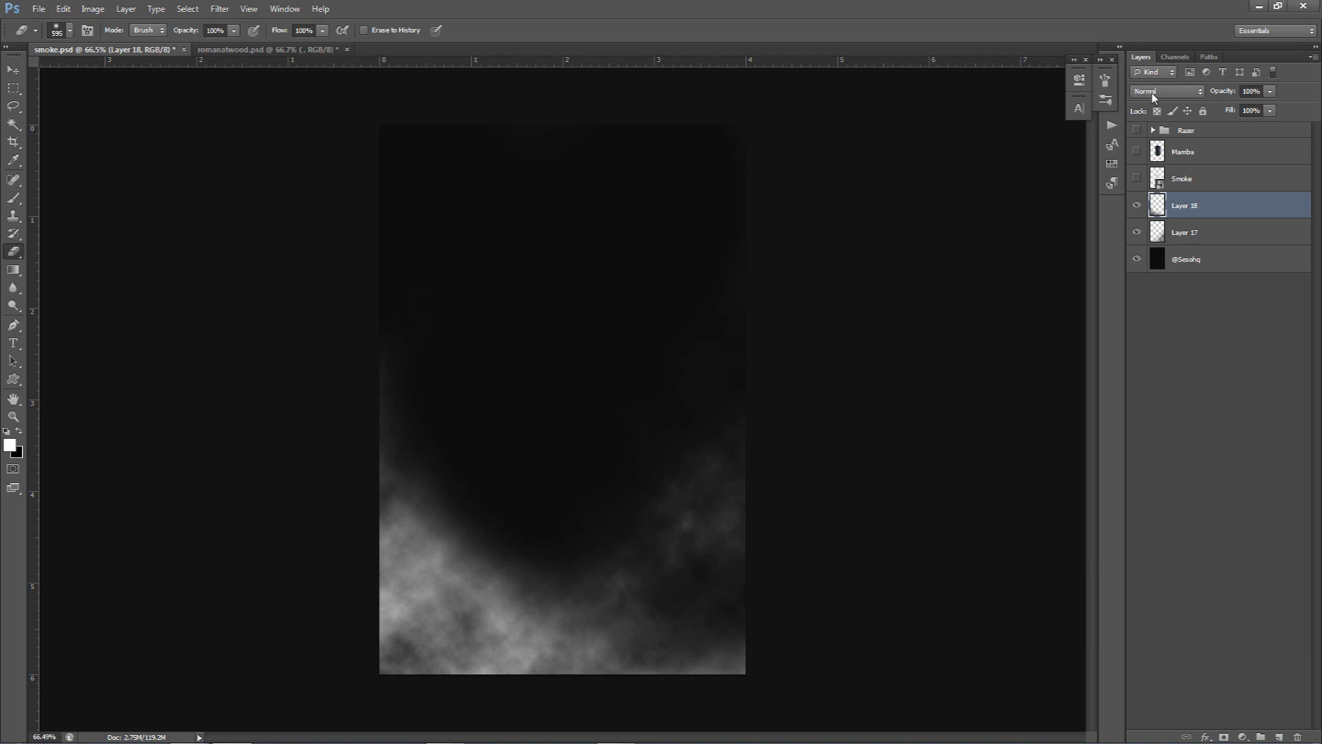
Step: Try Linear Dodge (Add) on Layer 18, settle on the Lighter Color blend mode and lower the layer's opacity to 7%
click(1154, 92)
click(1176, 239)
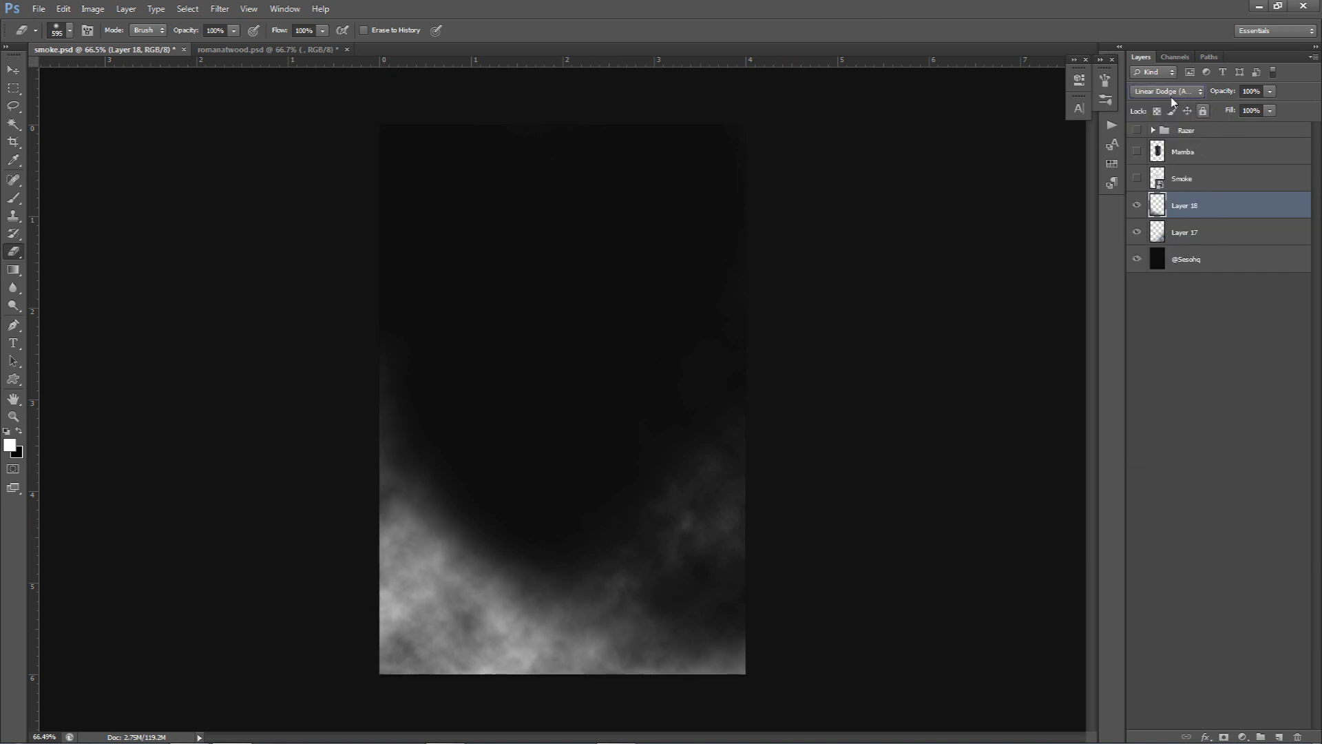
click(1184, 92)
click(1166, 249)
drag(1272, 92, 1205, 109)
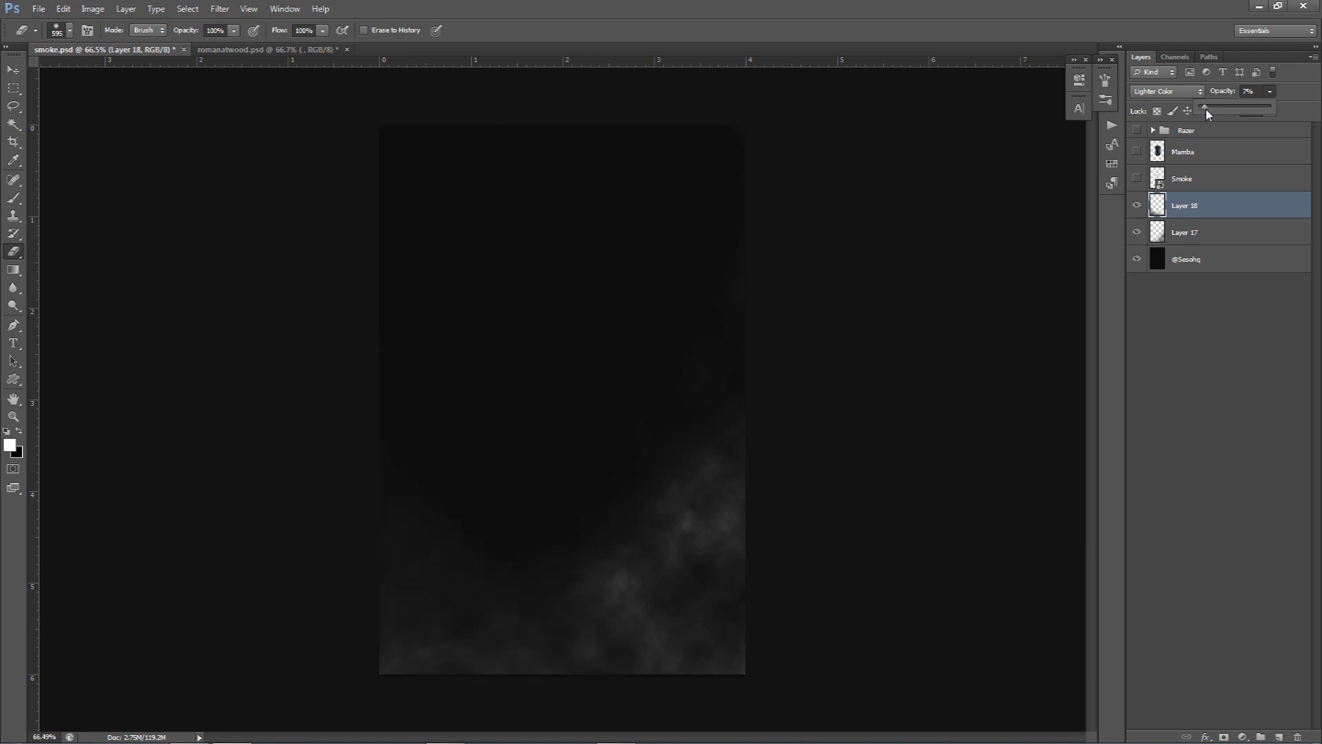
Step: Toggle Layer 18's visibility to compare the image with and without its faint clouds
click(1134, 211)
click(1133, 210)
click(1134, 211)
click(1133, 210)
click(1134, 210)
click(1133, 210)
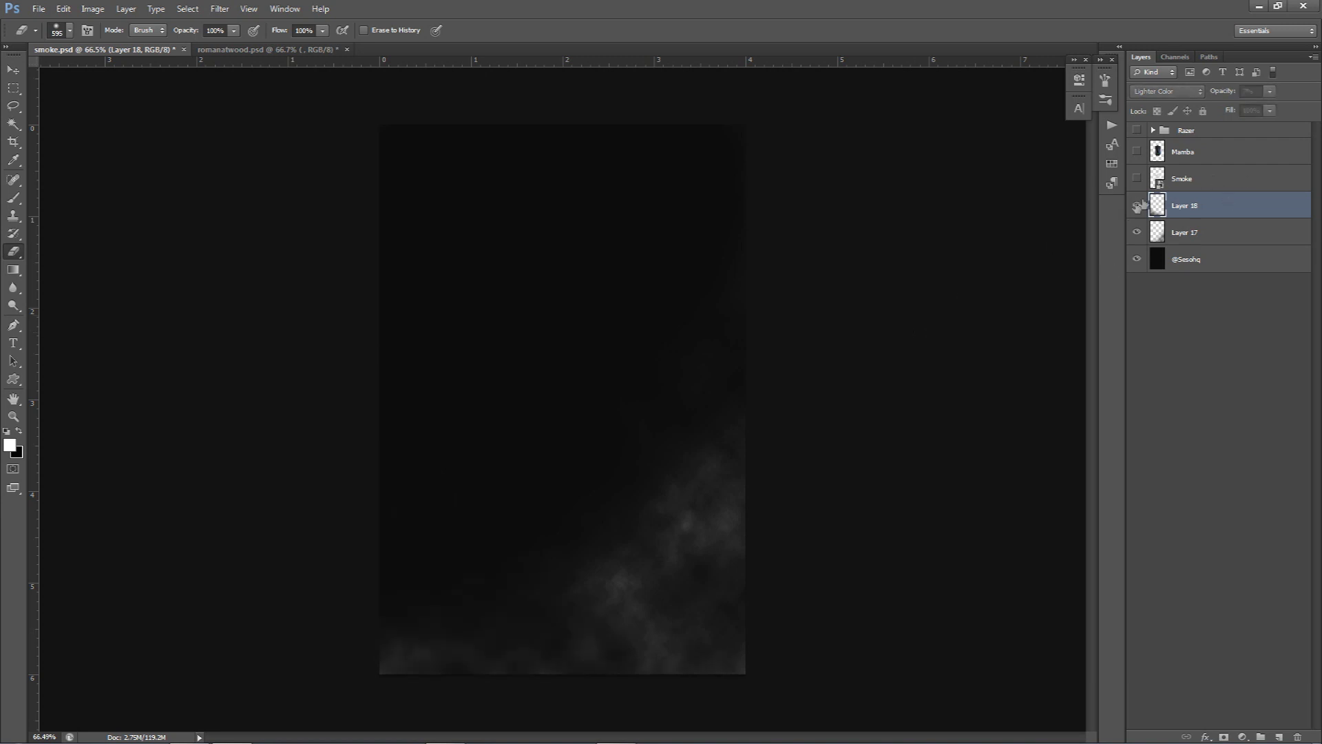
Step: Show the Razer group briefly to examine the finished smoke artwork and hide it again
key(v)
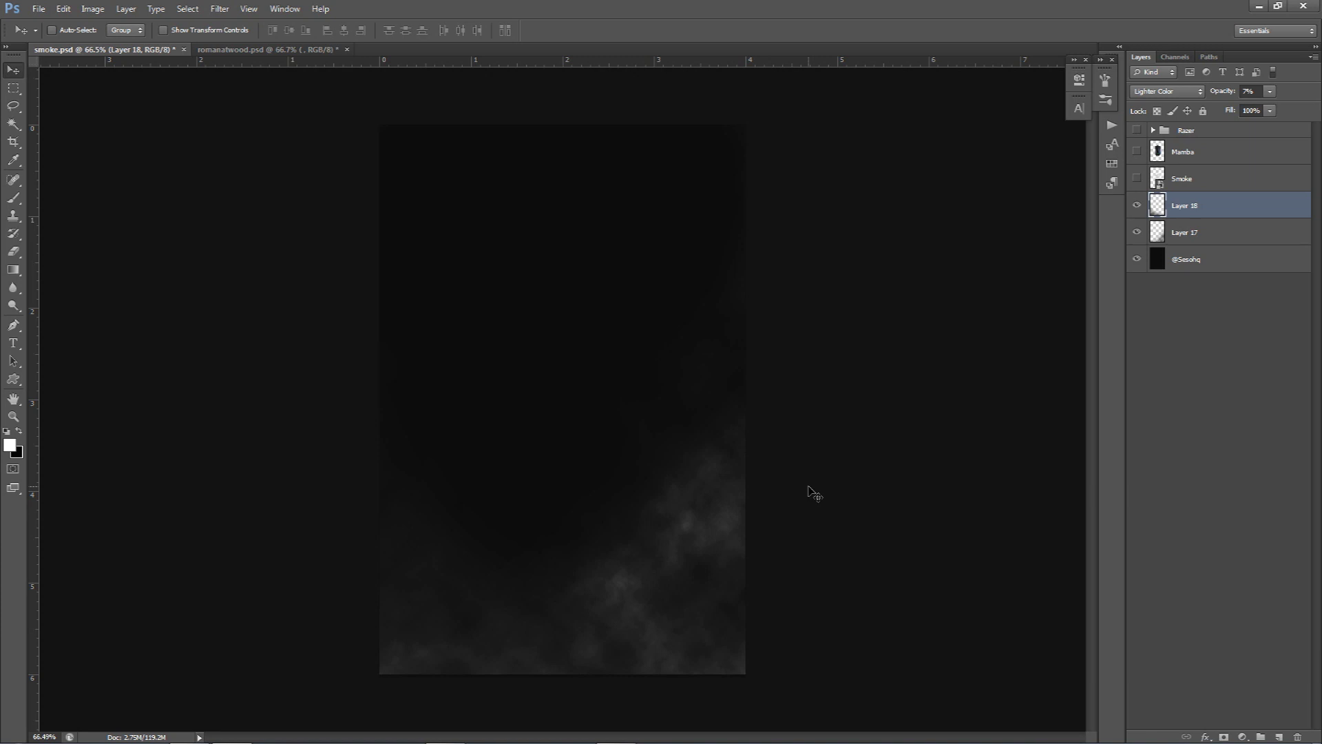
click(1136, 130)
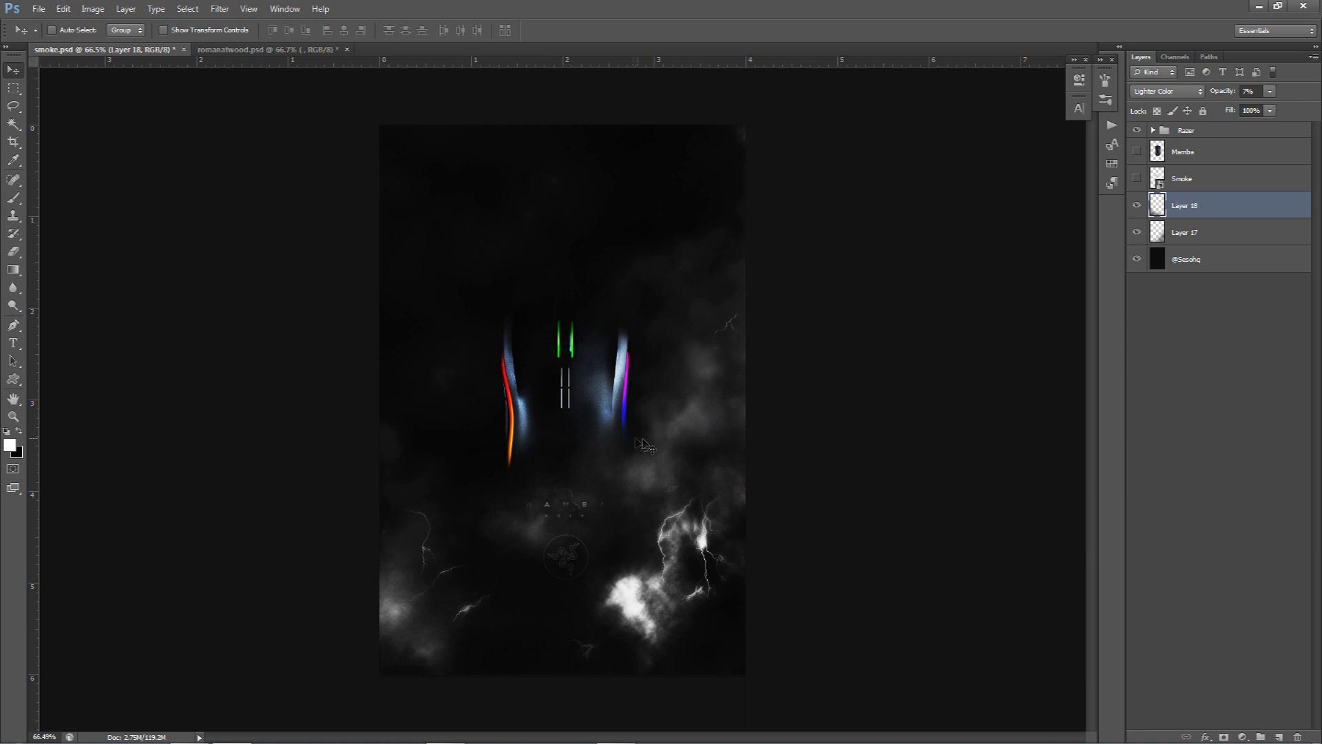
click(1135, 130)
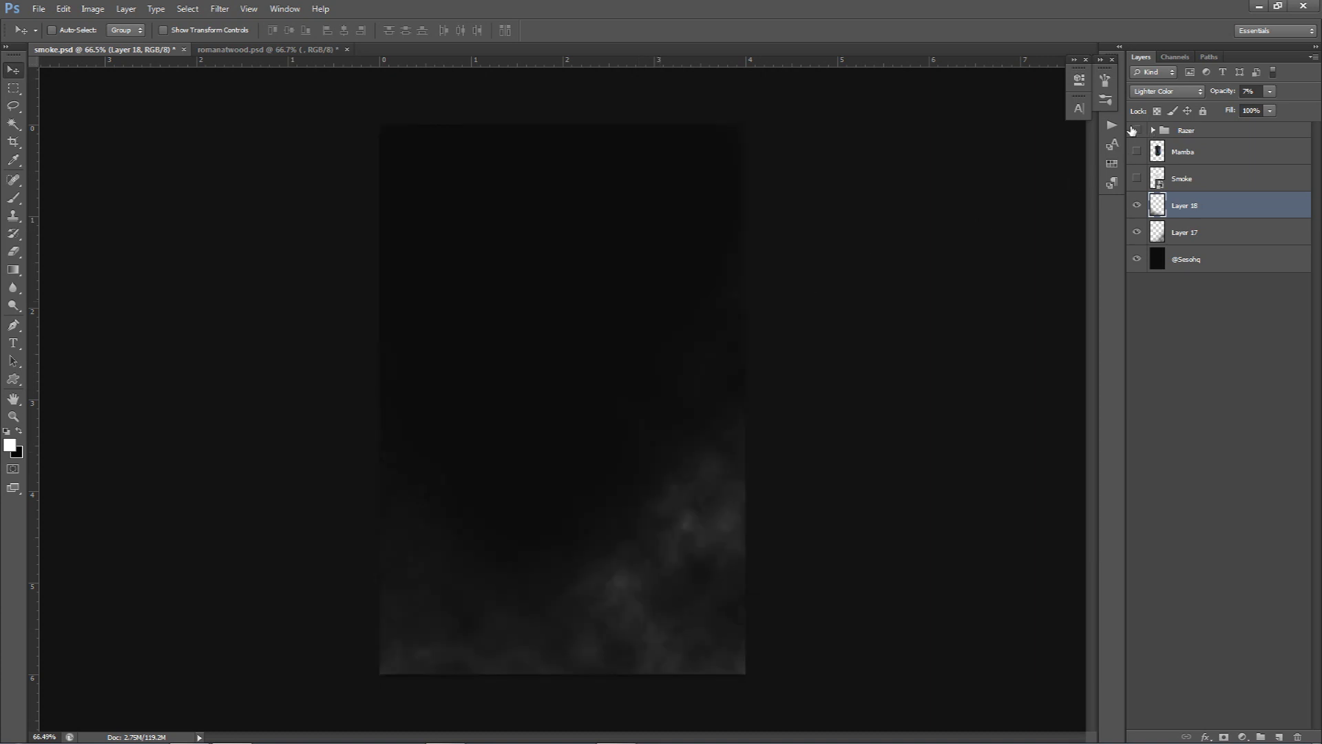
Step: Show the Smoke layer, select it and move its smoke to the lower middle of the canvas
click(1137, 178)
click(1227, 178)
drag(716, 327, 609, 458)
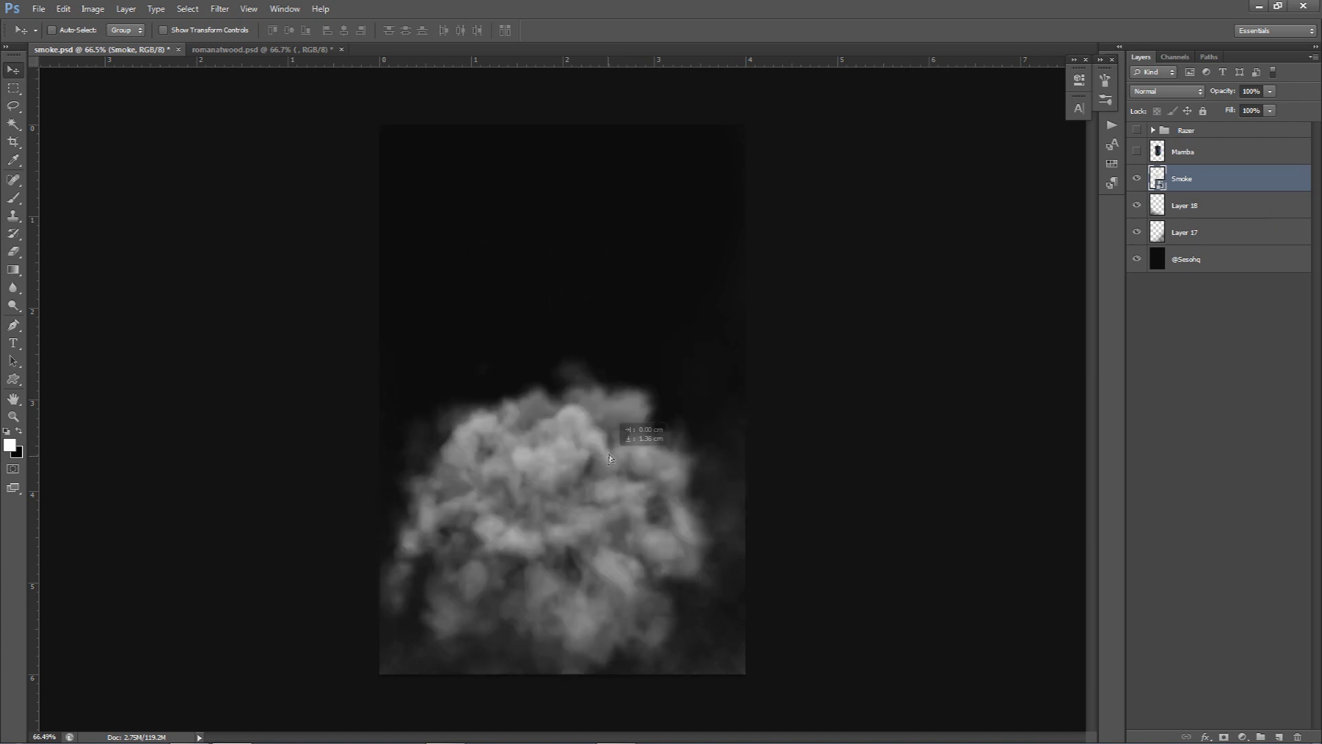
Step: Duplicate the Smoke smart object, hide the copy and rasterize the original Smoke layer
key(ctrl+j)
click(1138, 182)
click(1138, 181)
click(1137, 179)
right_click(1208, 203)
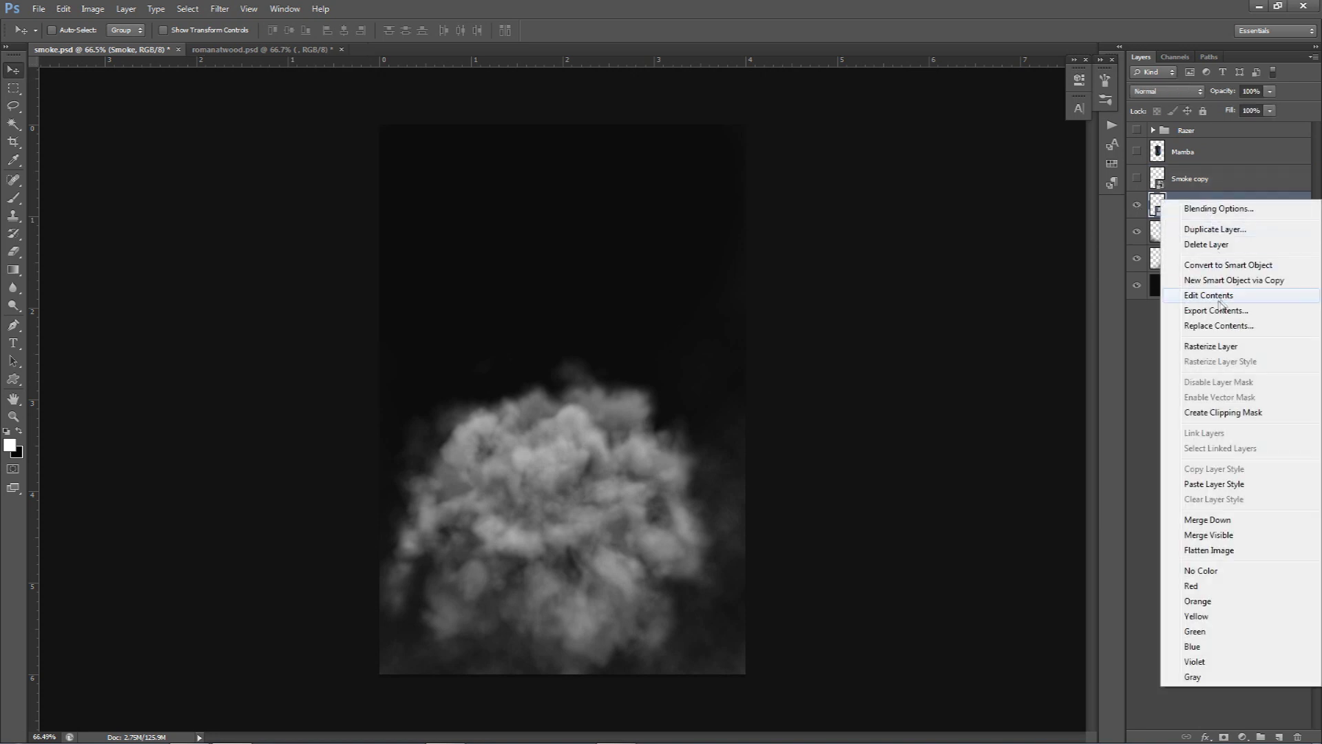
click(1201, 345)
Step: Nudge the rasterized smoke to the right and warp it so its middle bulges toward the canvas's right edge
drag(585, 452, 652, 455)
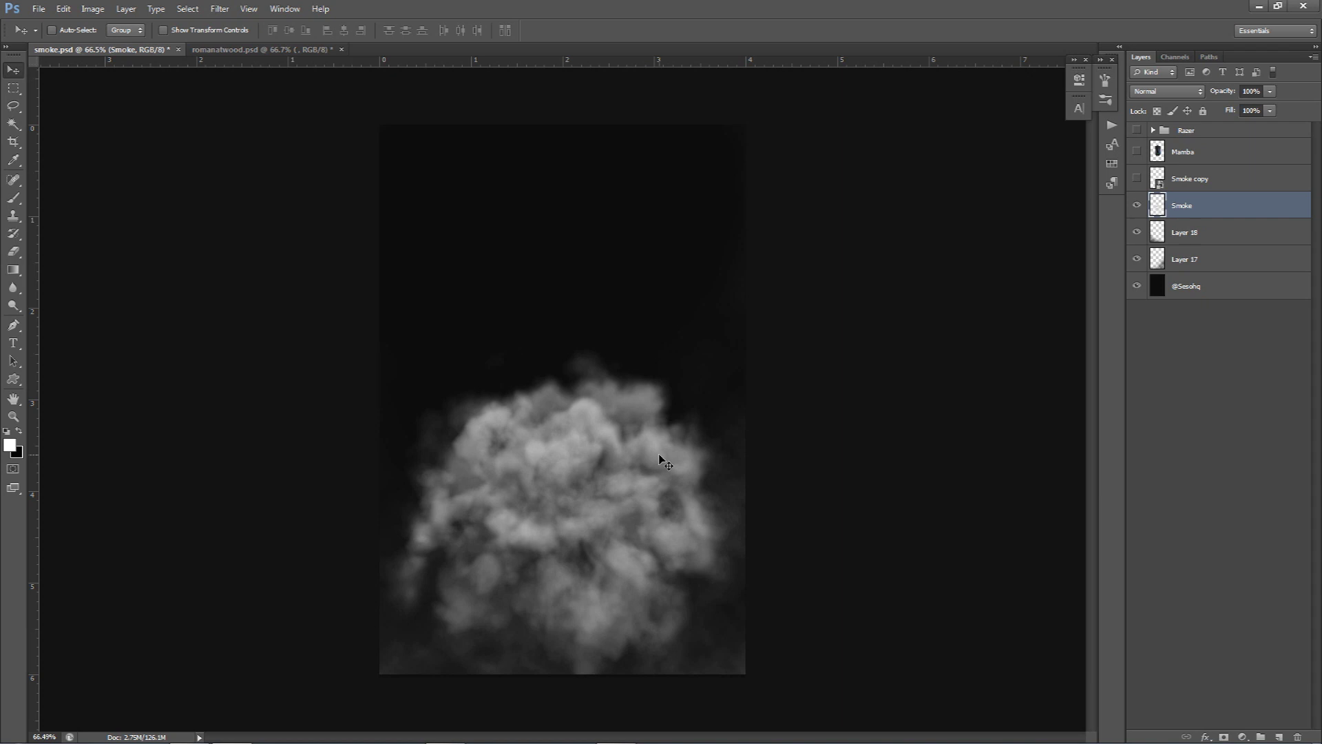
key(ctrl+t)
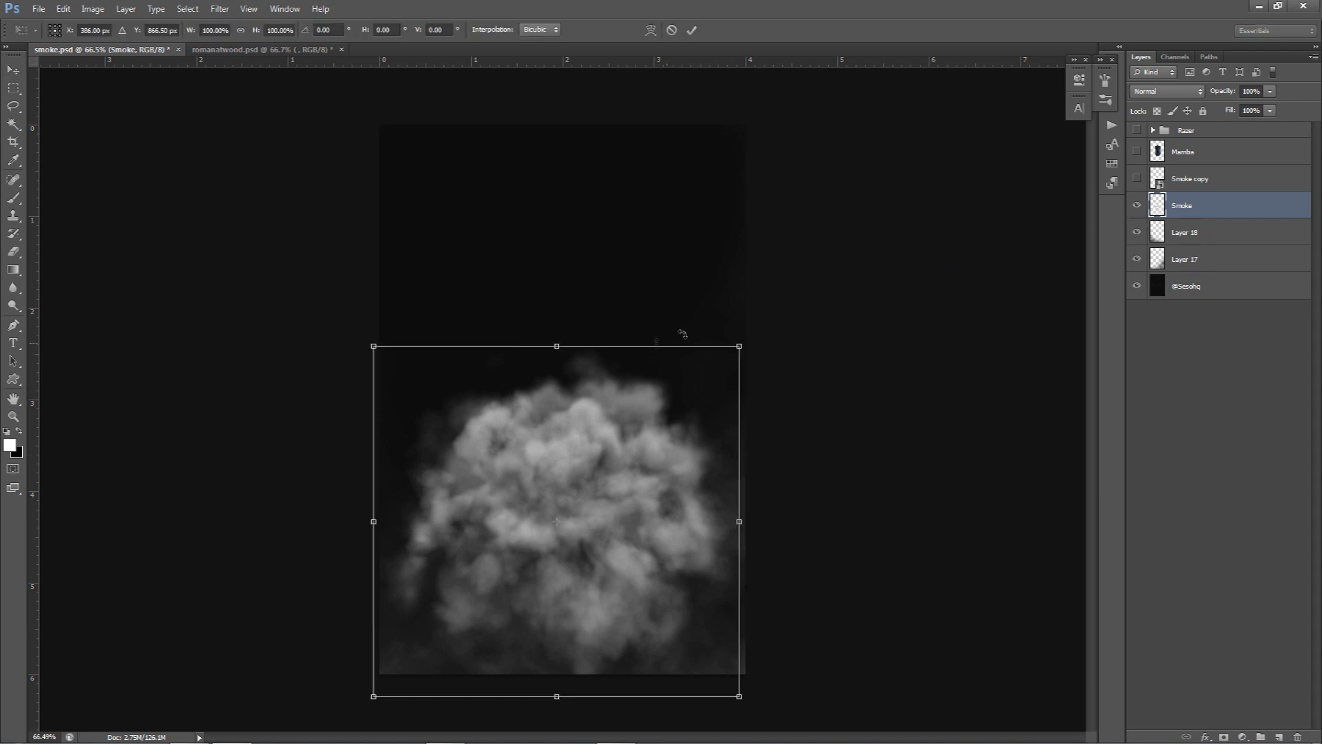
right_click(612, 458)
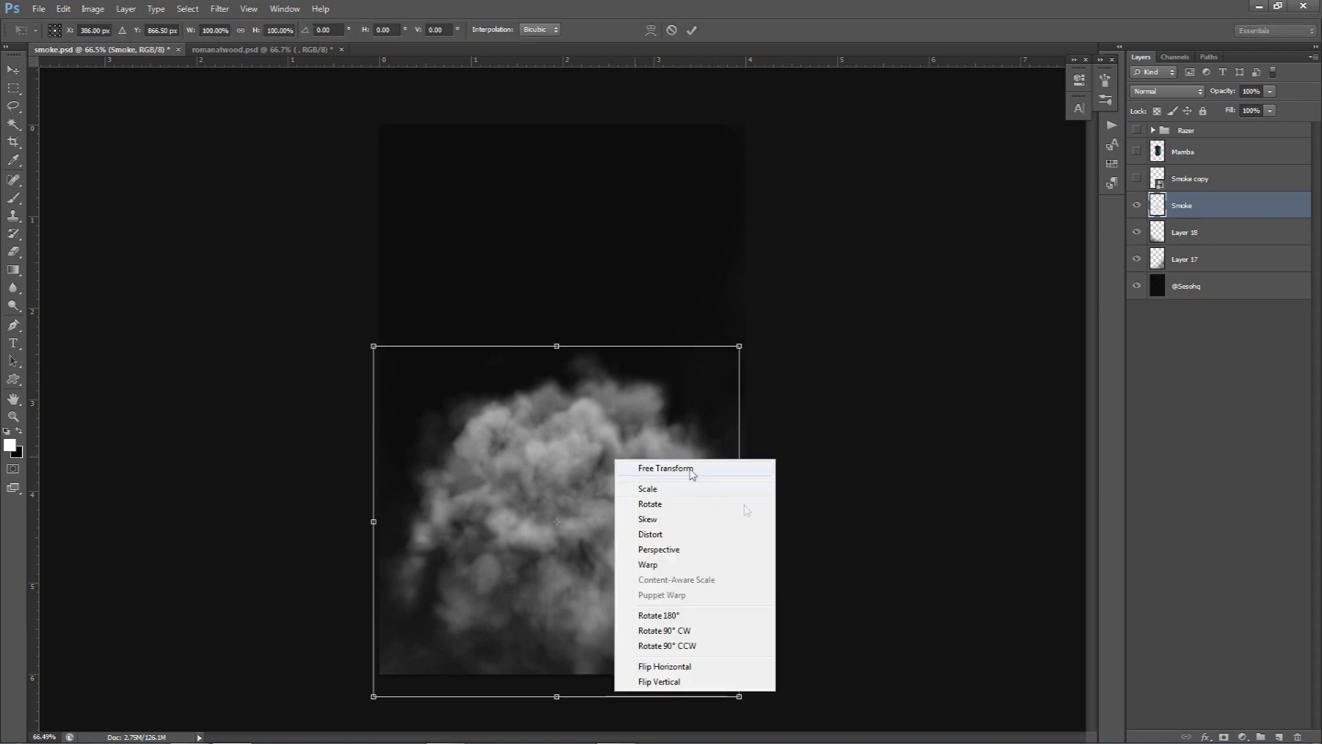
click(663, 564)
drag(596, 550, 650, 535)
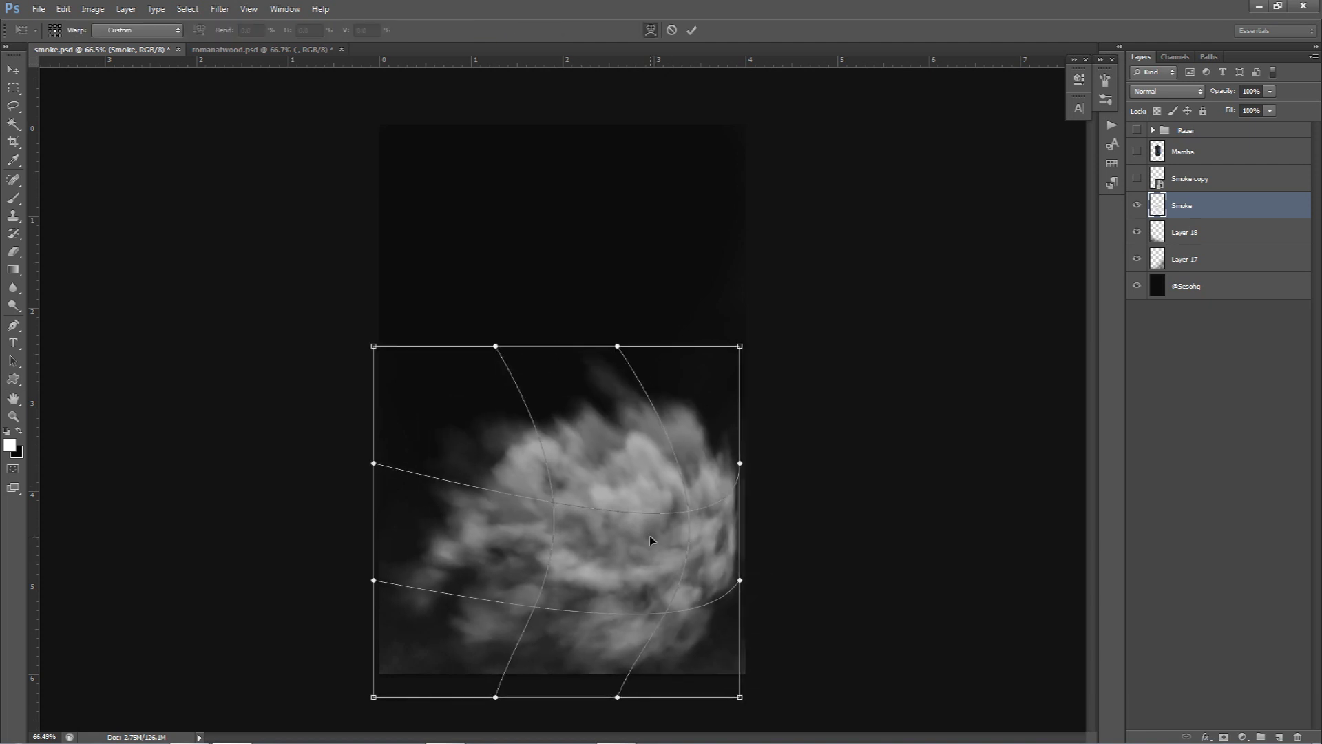
drag(575, 513, 692, 452)
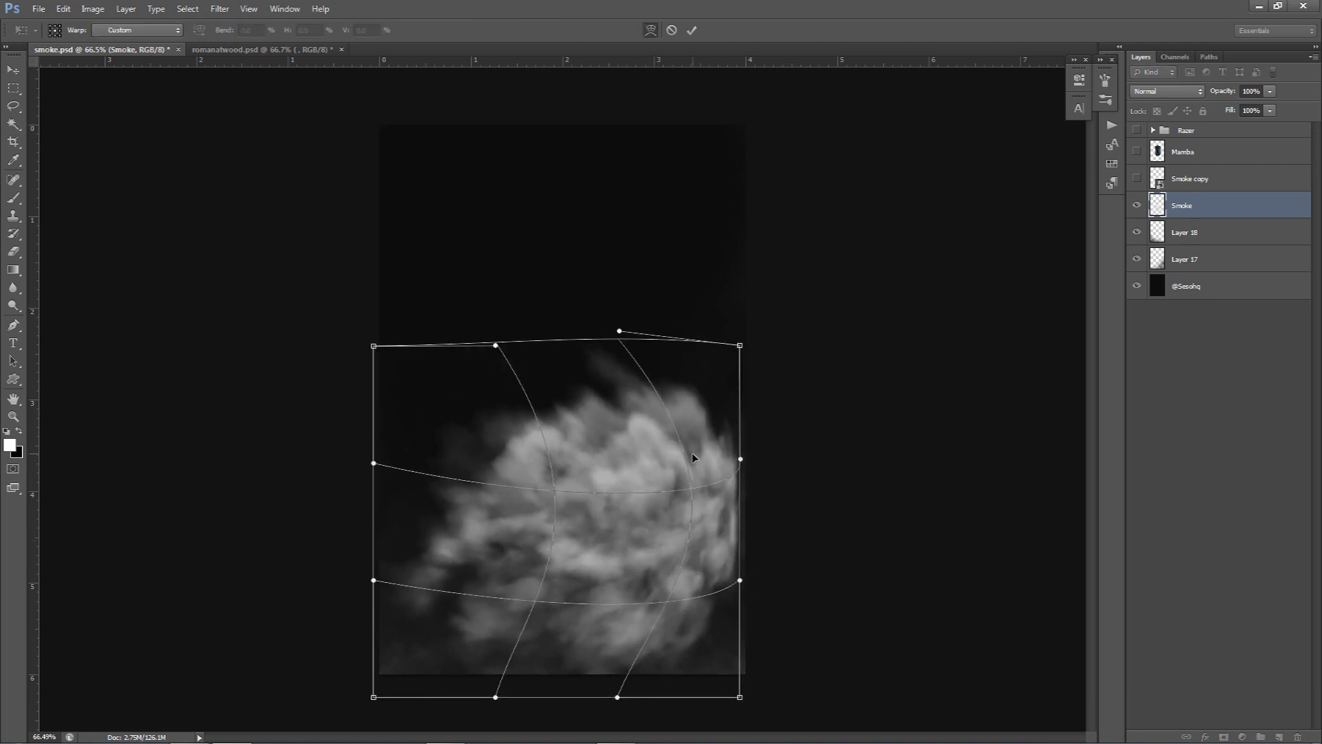
click(691, 30)
Step: Look at the smoke behind the figure in romanatwood.psd and return to smoke.psd
click(265, 49)
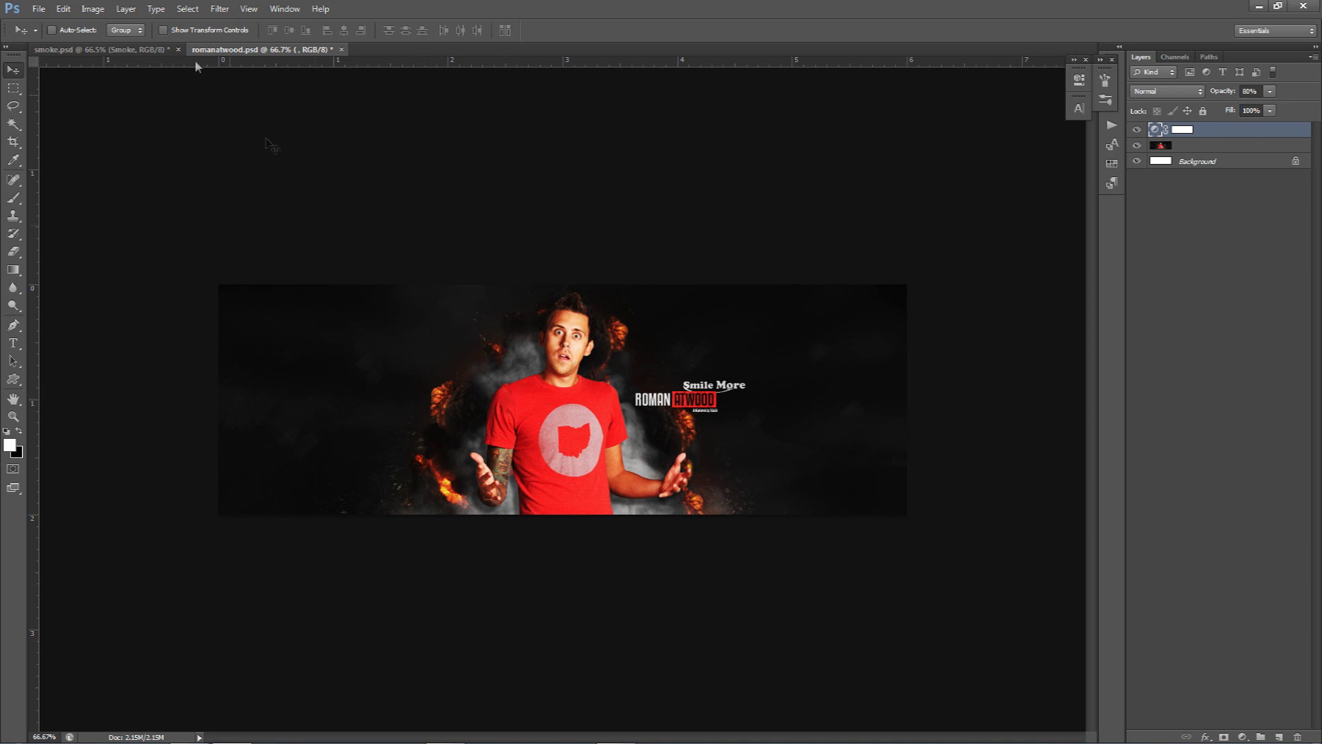
click(100, 49)
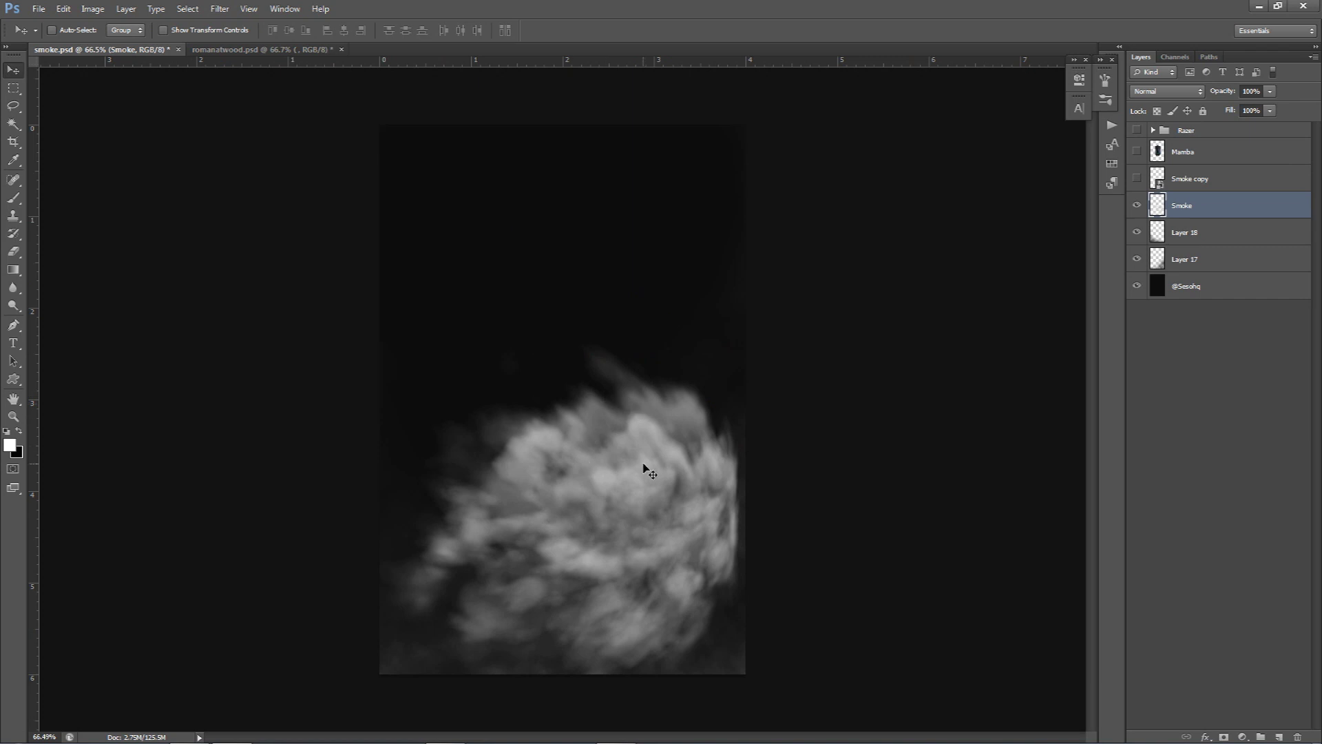
Step: Move the warped smoke up against the canvas's right edge and erase its lower part with the soft 595 px eraser
drag(647, 471, 664, 473)
key(e)
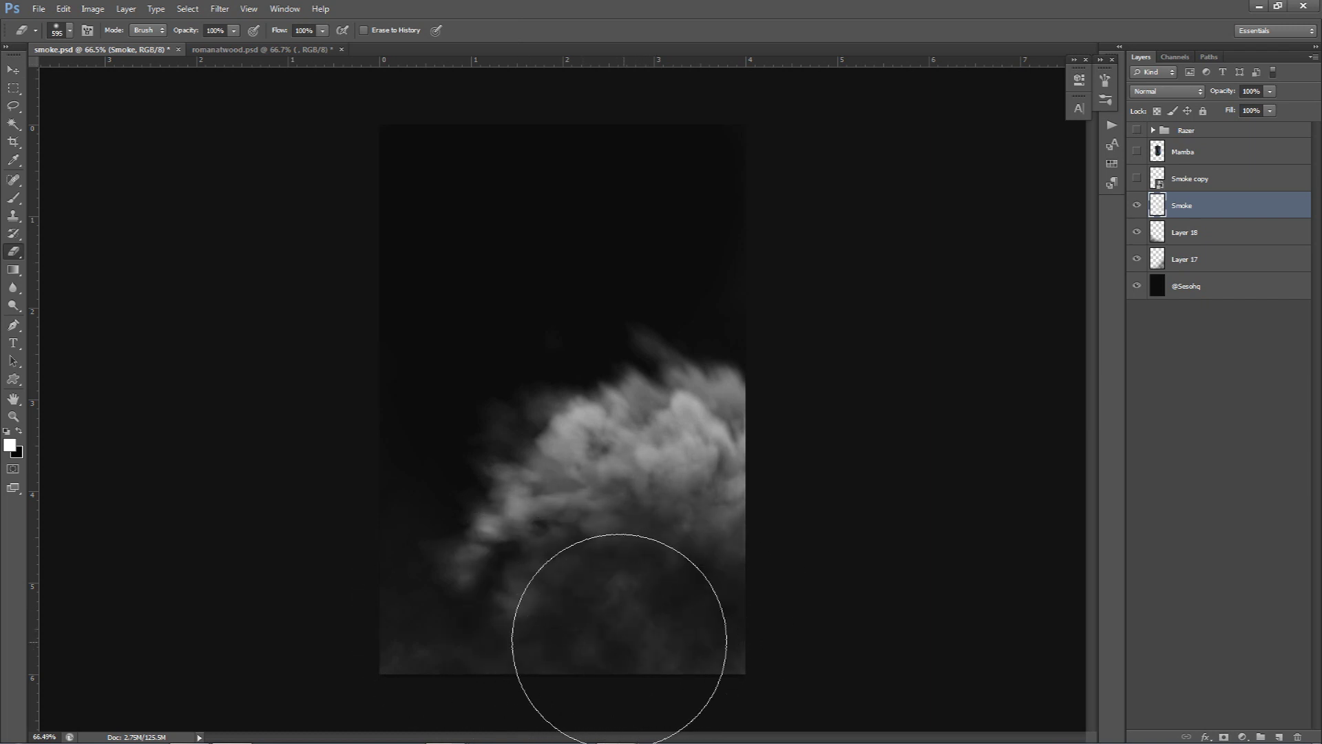
Step: Try erasing along the upper middle of the smoke and undo that stroke
mouse_move(586, 380)
mouse_down()
mouse_move(620, 384)
mouse_move(655, 419)
mouse_up()
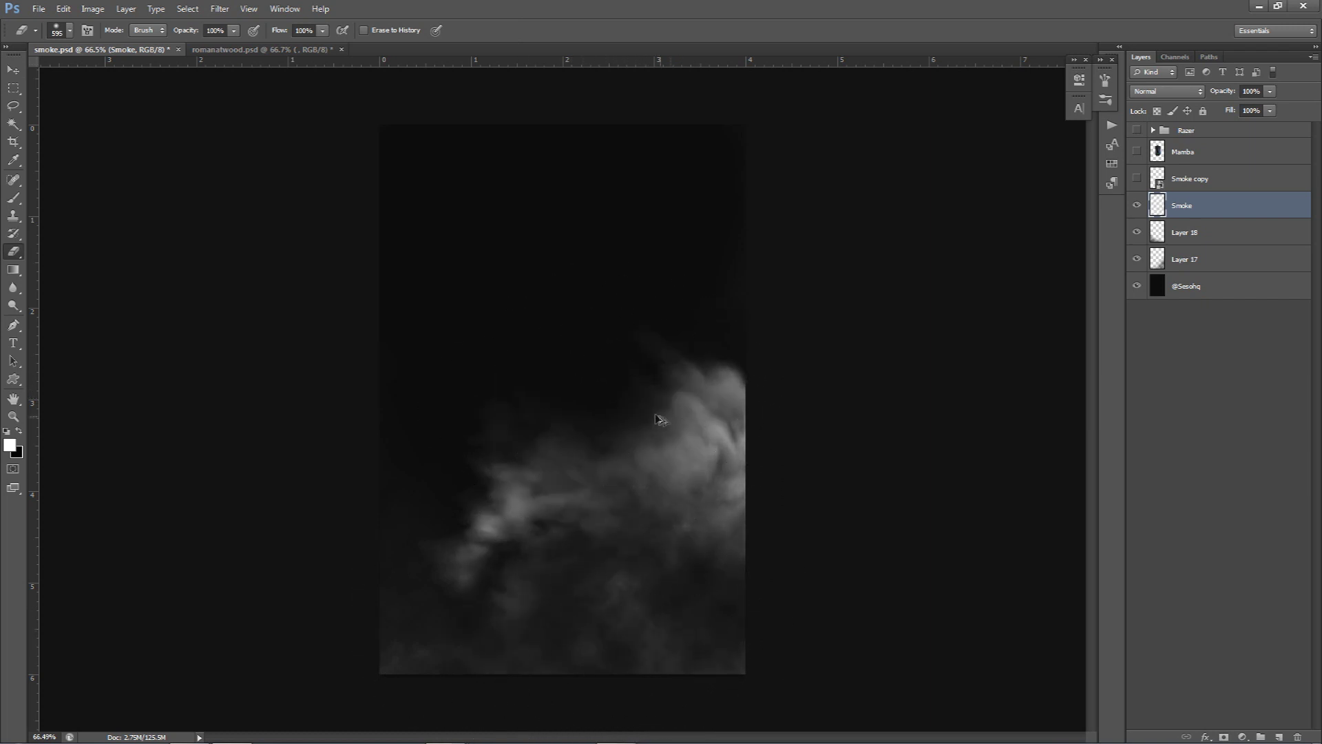
key(ctrl+z)
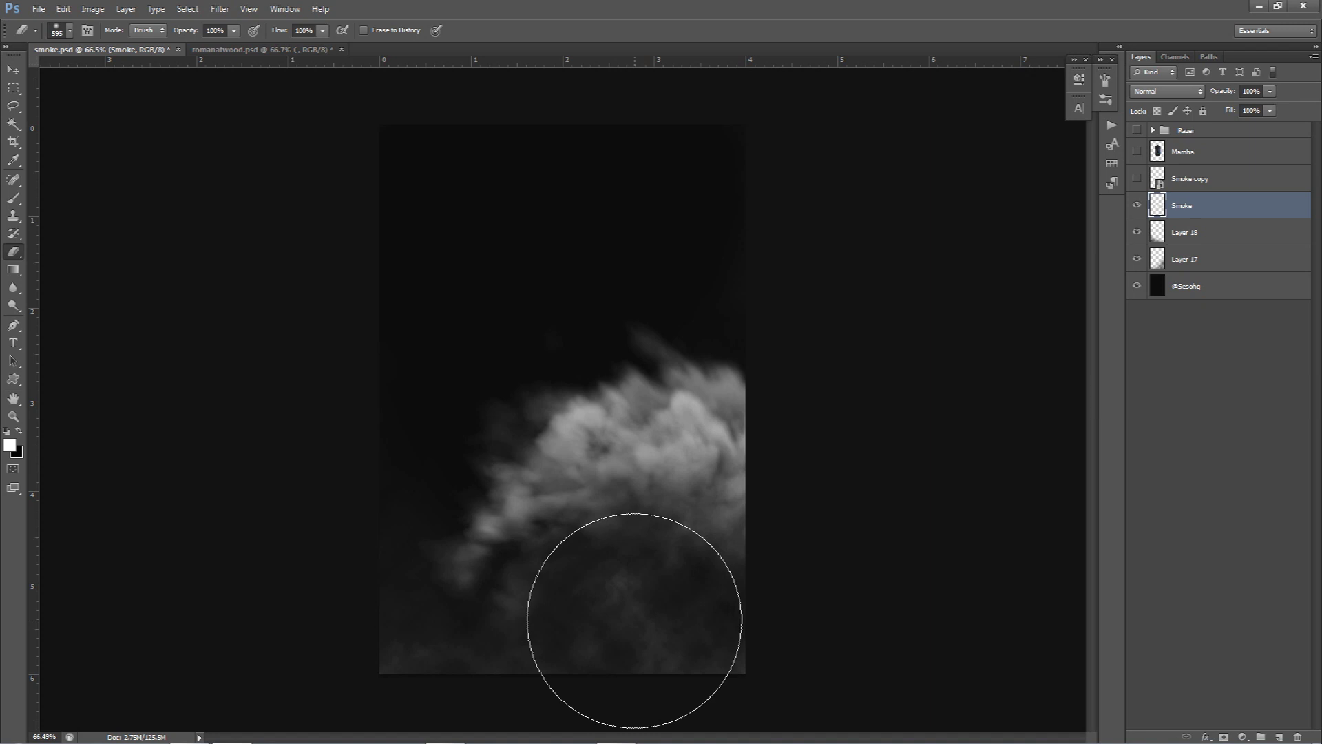
Step: Erase the smoke's lower-left wisps with a soft 363 px eraser and add a mask to the Smoke layer
key(v)
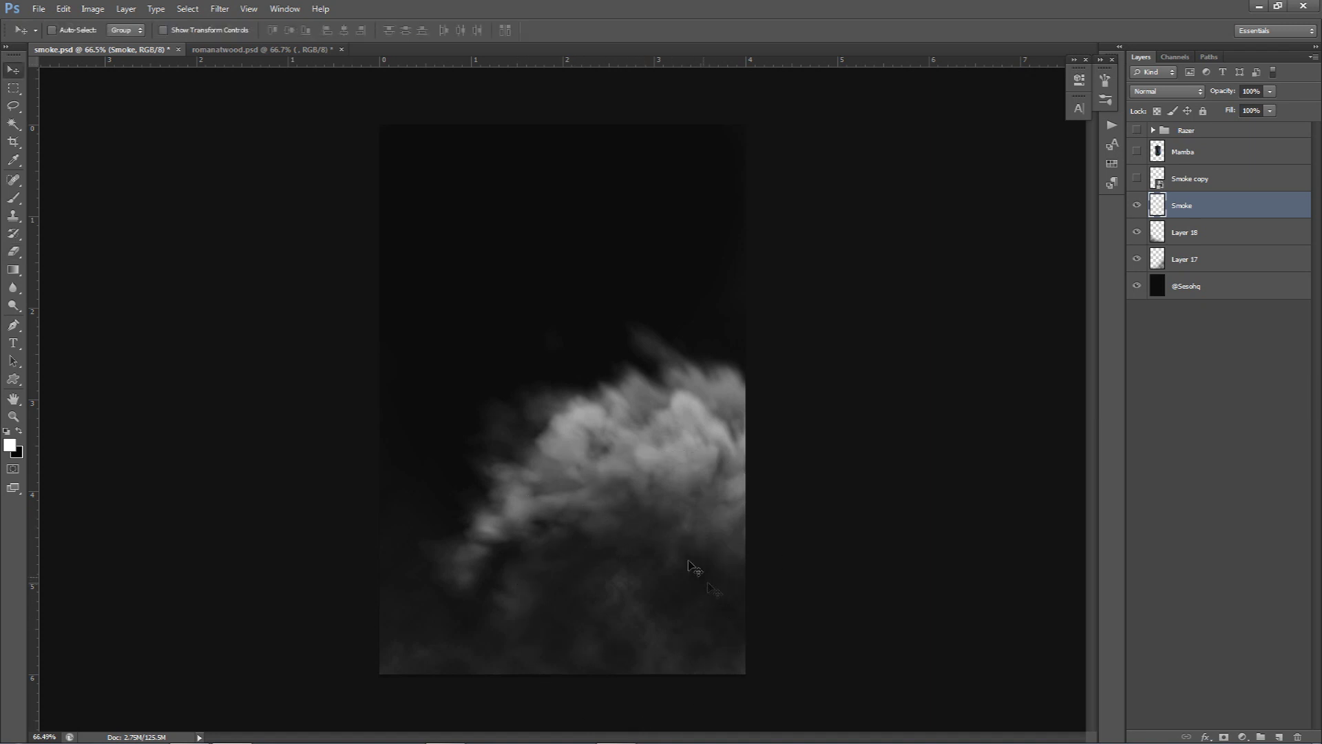
key(e)
mouse_move(555, 611)
mouse_down()
mouse_move(425, 627)
mouse_move(406, 616)
mouse_move(442, 621)
mouse_up()
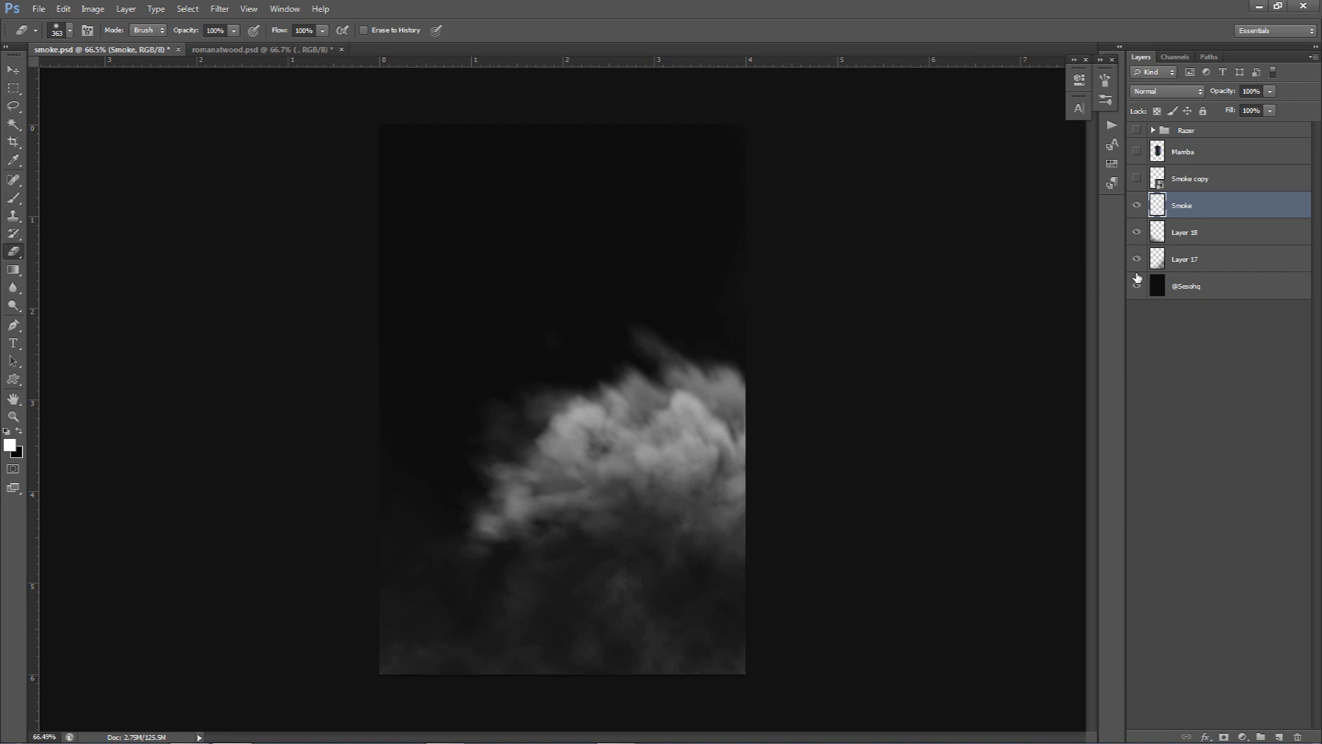
click(1225, 737)
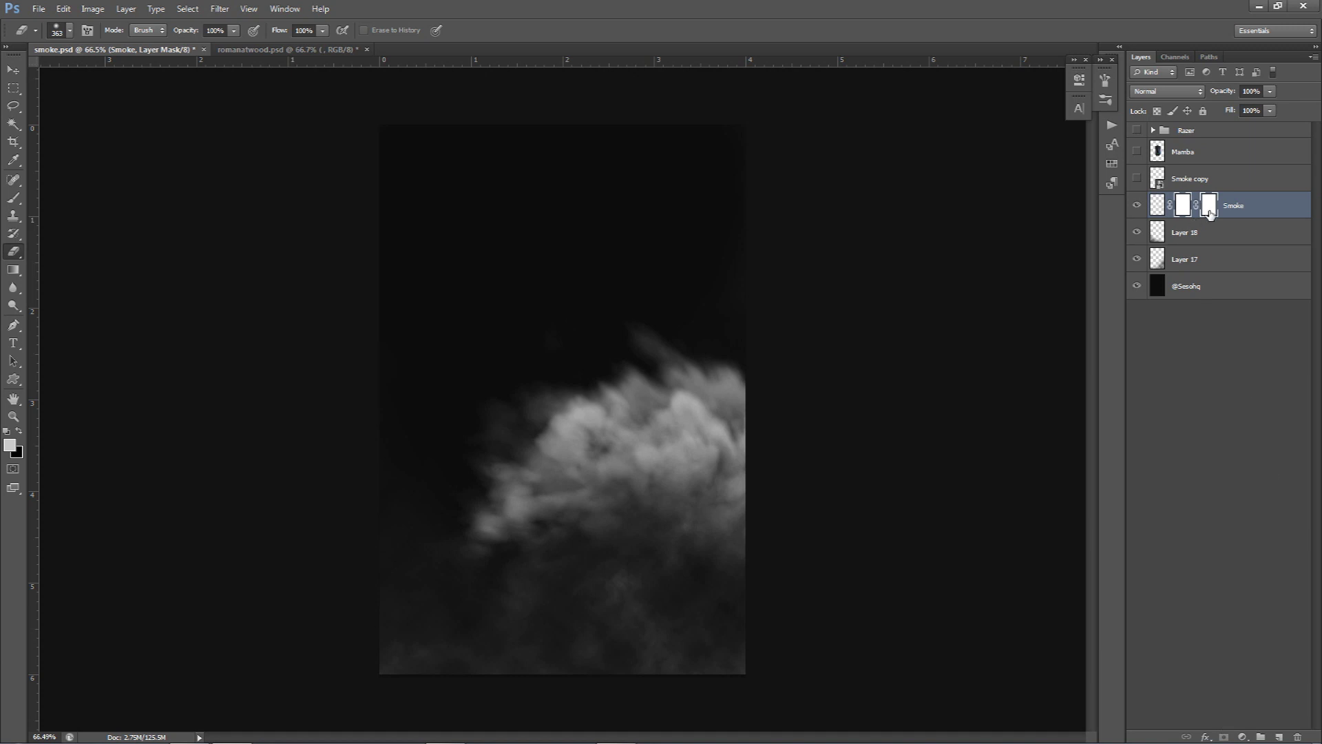
Step: Remove the doubled masks from the Smoke layer while keeping the layer, and give it a single new layer mask
key(Delete)
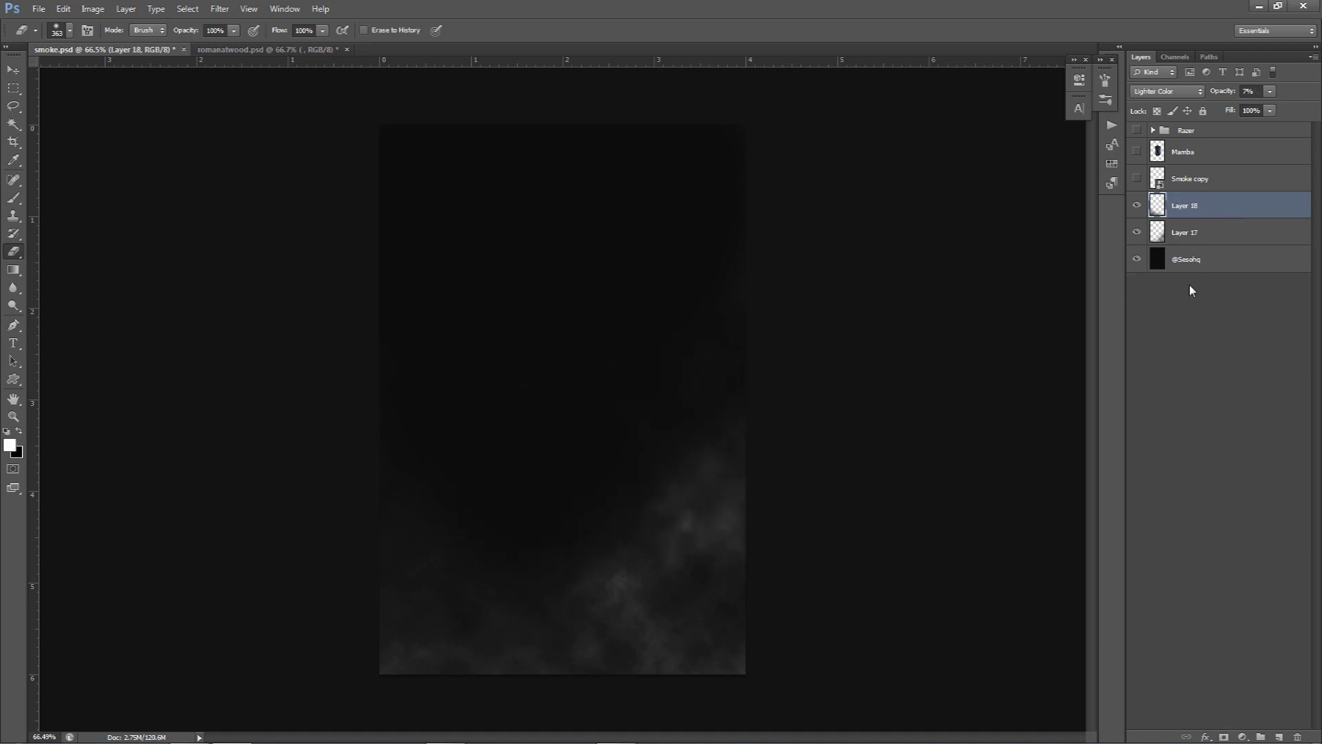
key(ctrl+z)
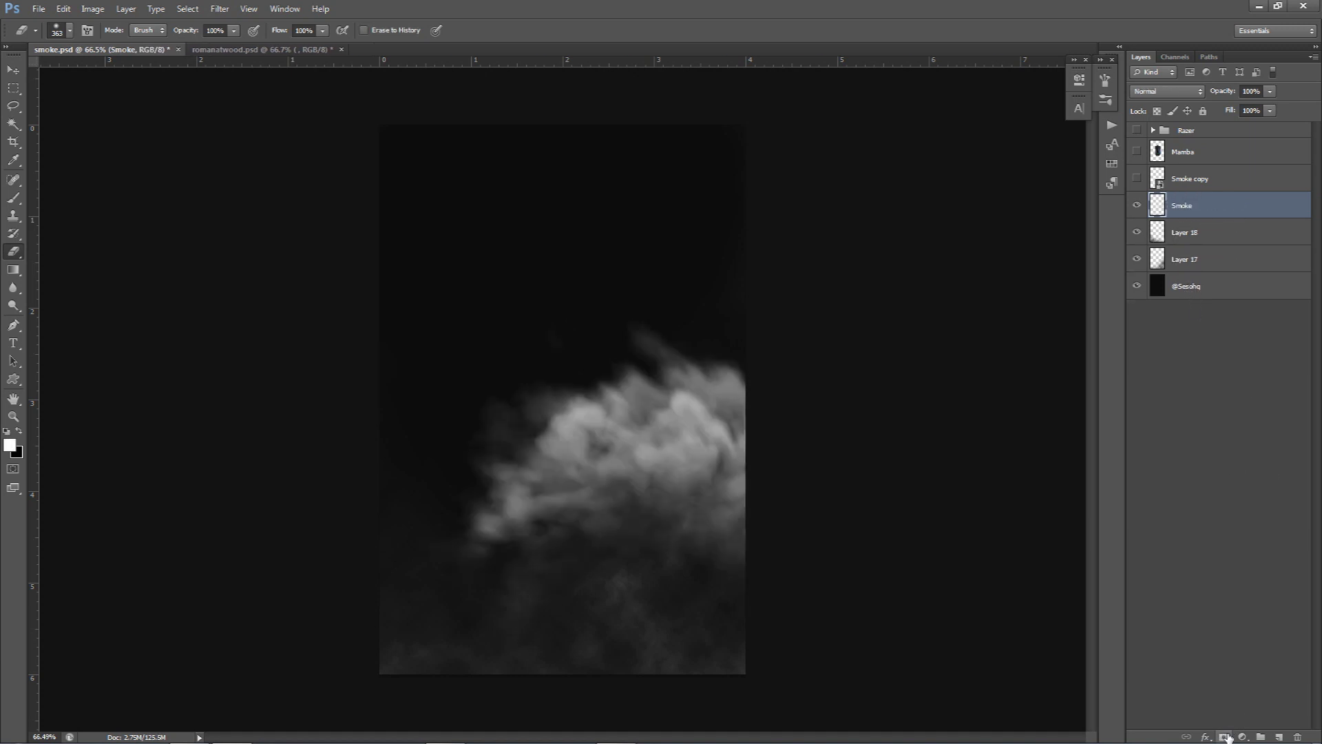
click(1224, 737)
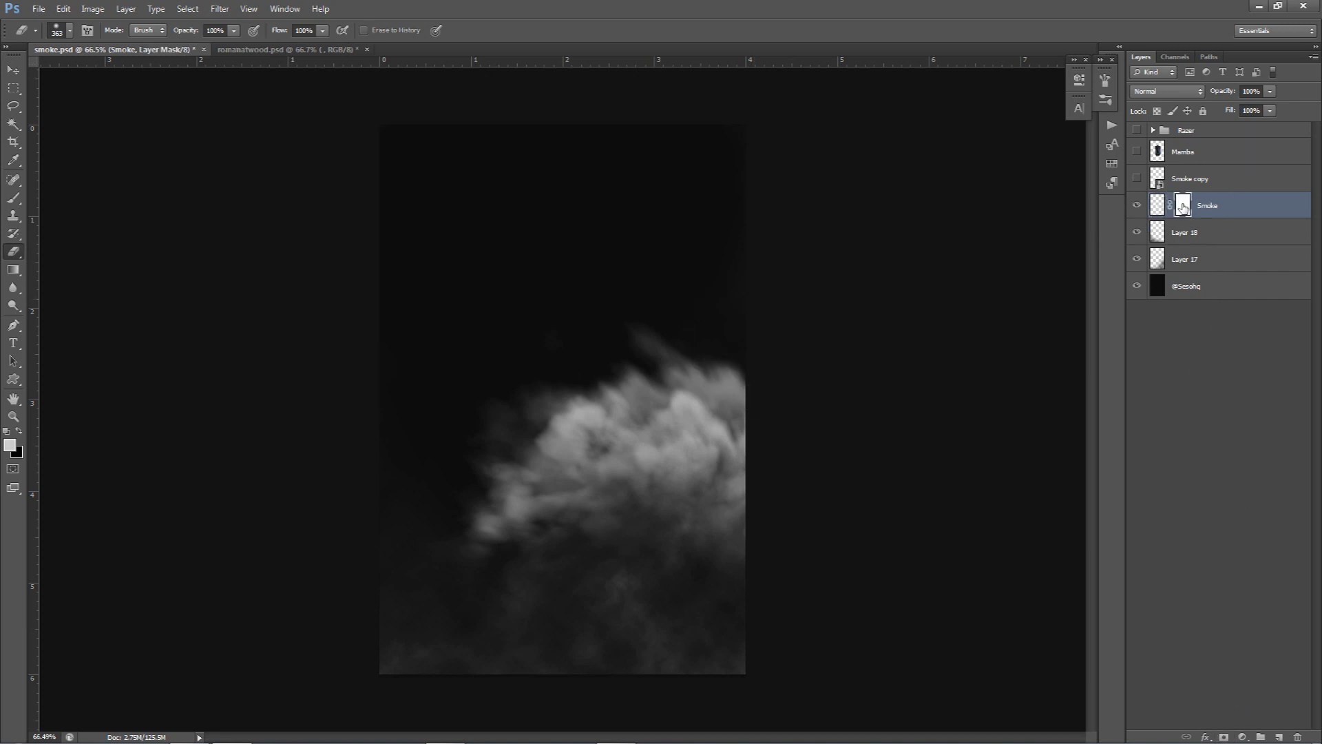
Step: Try hiding the smoke by erasing on its mask, and paint the mask back with a soft 409 px brush
mouse_move(526, 378)
mouse_down()
mouse_move(551, 393)
mouse_move(509, 442)
mouse_move(674, 432)
mouse_move(726, 457)
mouse_move(653, 458)
mouse_move(671, 466)
mouse_move(613, 530)
mouse_move(619, 468)
mouse_move(586, 386)
mouse_move(773, 488)
mouse_up()
key(b)
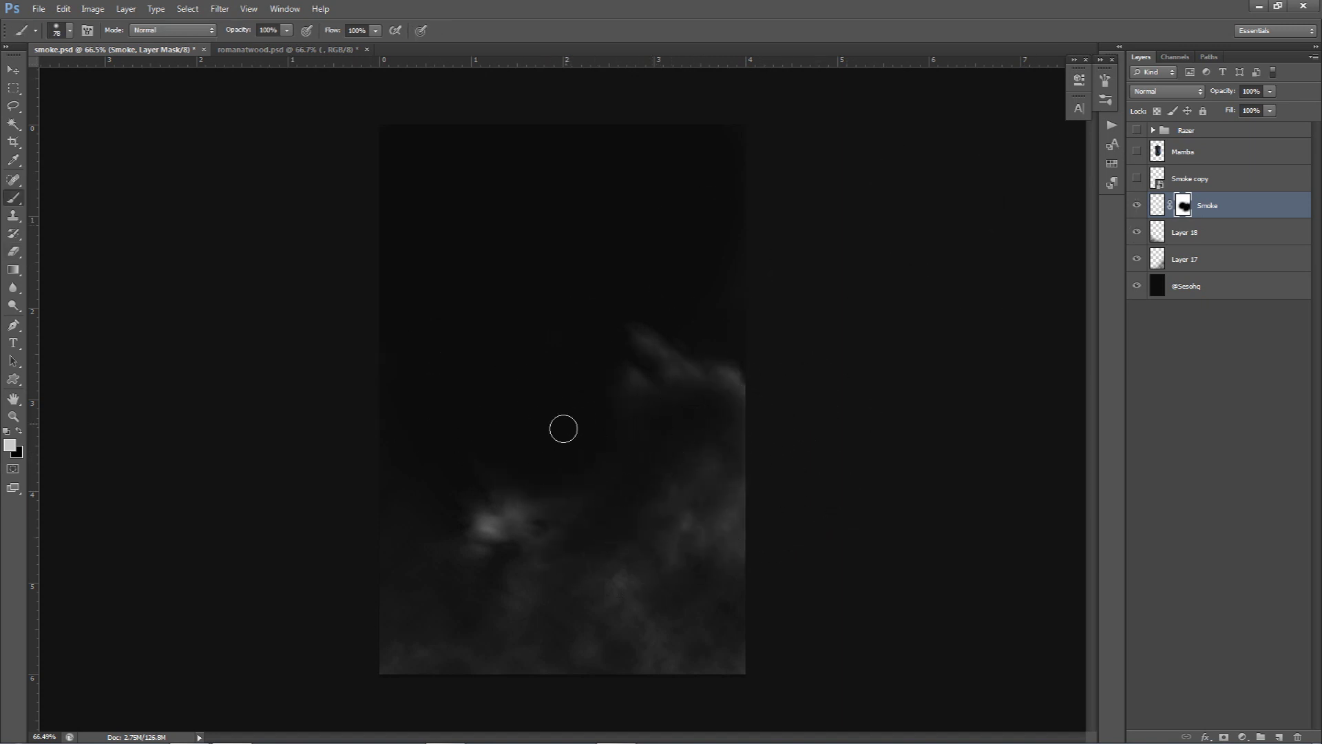
mouse_move(684, 413)
mouse_down()
mouse_move(655, 489)
mouse_move(443, 487)
mouse_move(722, 411)
mouse_move(676, 404)
mouse_move(738, 422)
mouse_move(709, 384)
mouse_move(701, 515)
mouse_up()
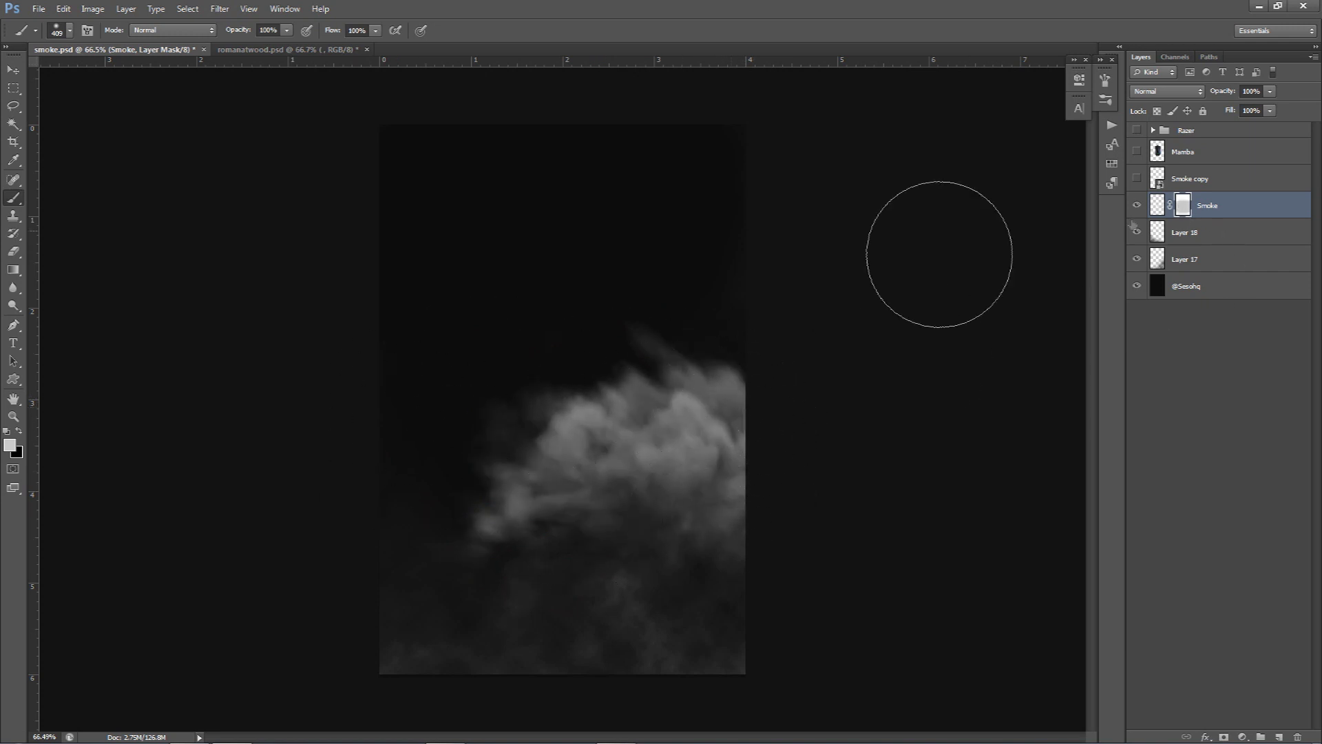
Step: Set the foreground colour to white and paint over the Smoke mask to restore the smoke fully
click(6, 449)
click(779, 288)
click(1116, 279)
mouse_move(732, 409)
mouse_down()
mouse_move(745, 491)
mouse_move(552, 595)
mouse_move(593, 502)
mouse_up()
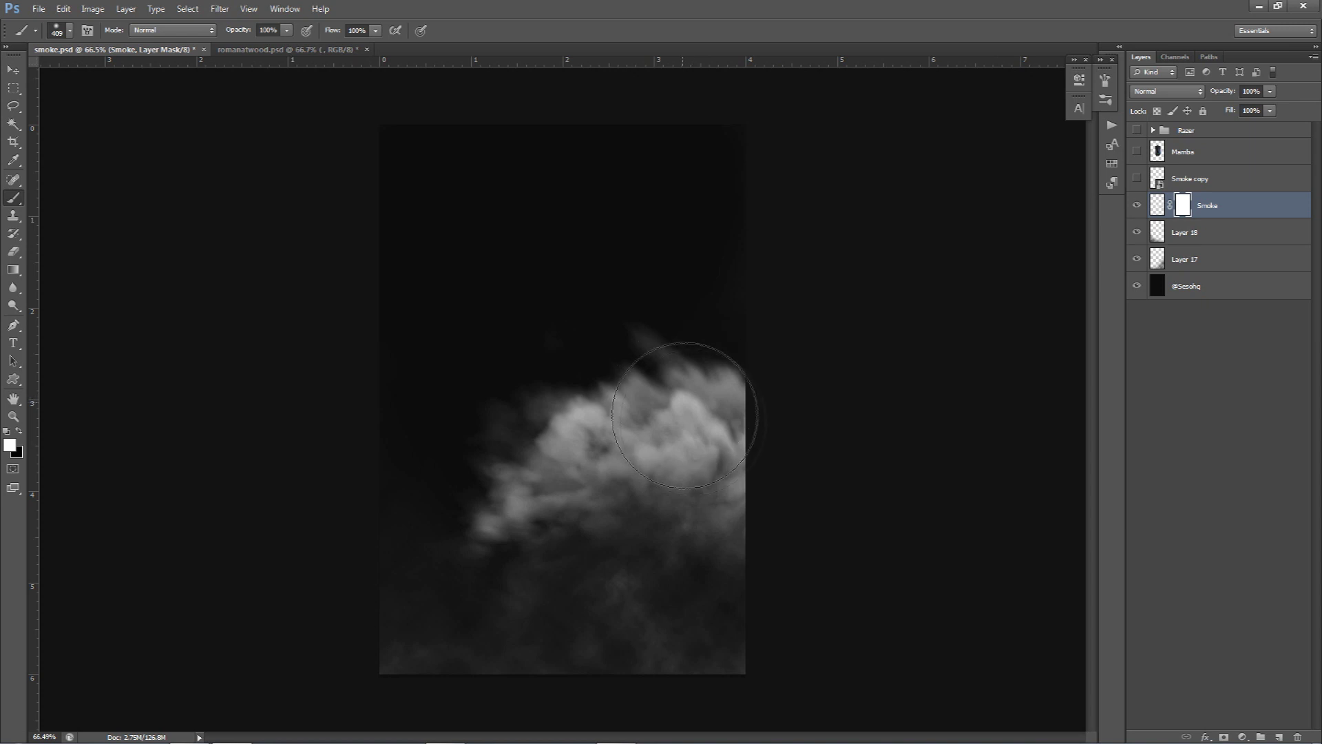
Step: Try erasing the middle of the smoke on its mask and refill the mask with white
key(e)
mouse_move(705, 394)
mouse_down()
mouse_move(584, 382)
mouse_move(688, 555)
mouse_up()
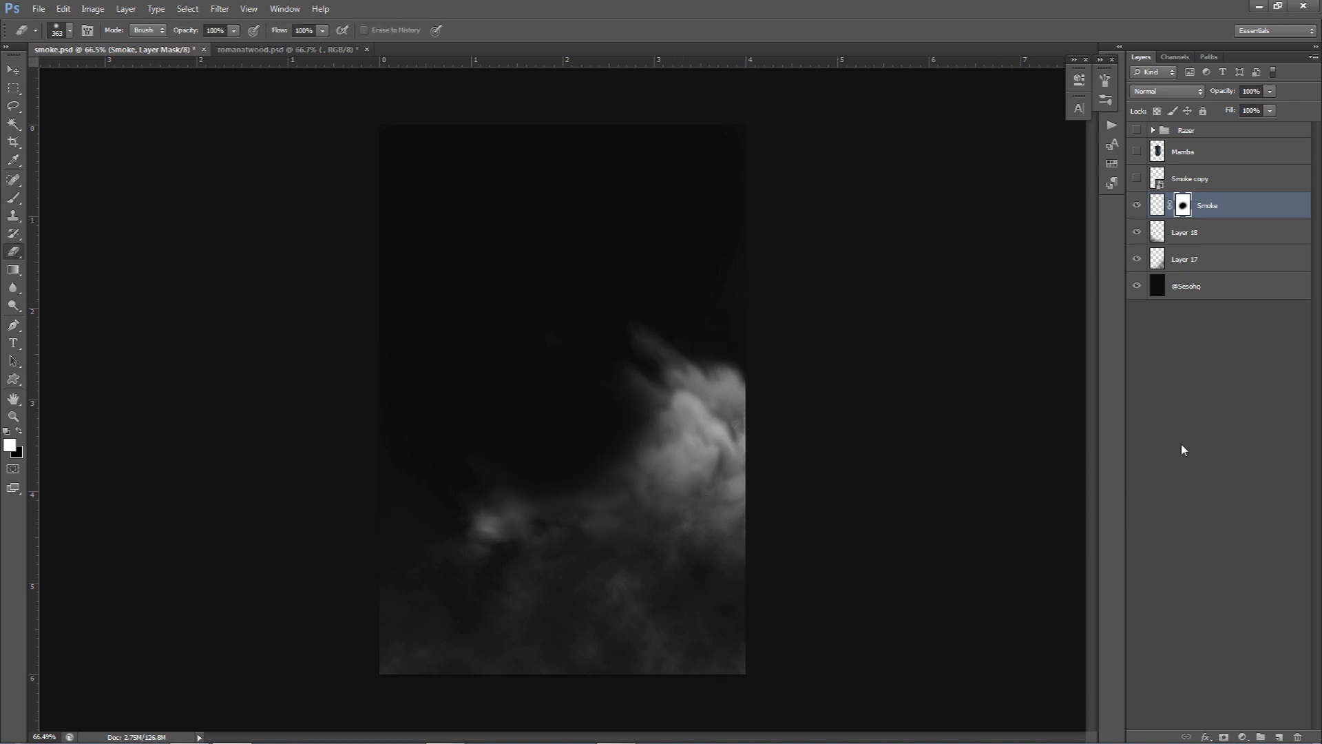
key(alt+BackSpace)
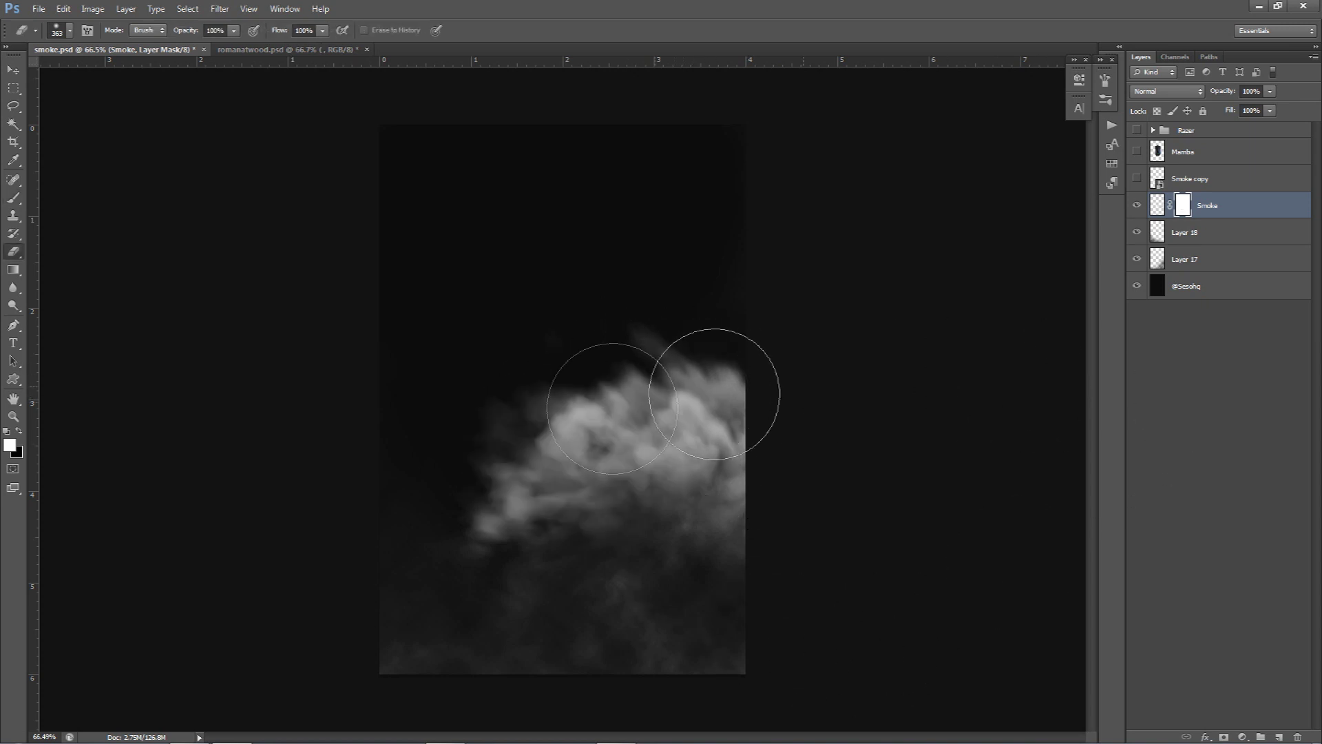
Step: Erase the smoke's left and lower parts on its mask with a soft 363 px eraser and set the layer's opacity to 52%
mouse_move(531, 375)
mouse_down()
mouse_move(499, 393)
mouse_move(513, 517)
mouse_move(570, 552)
mouse_move(690, 564)
mouse_move(716, 531)
mouse_up()
drag(1264, 102, 1240, 110)
mouse_move(647, 556)
mouse_down()
mouse_move(606, 587)
mouse_move(481, 532)
mouse_move(407, 524)
mouse_move(430, 464)
mouse_up()
key(ctrl+z)
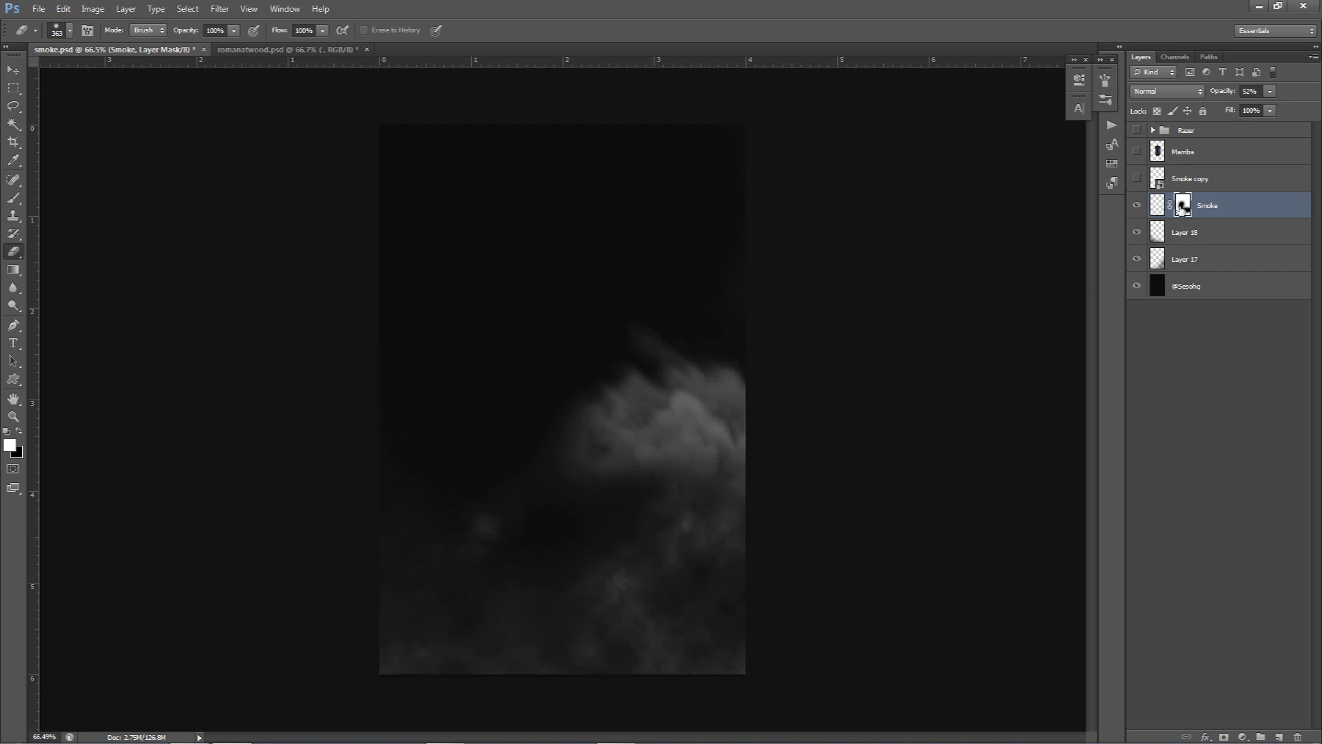
Step: Show and duplicate the Smoke copy layer, rasterize the original and hide the duplicate
click(1137, 178)
click(1205, 181)
key(ctrl+j)
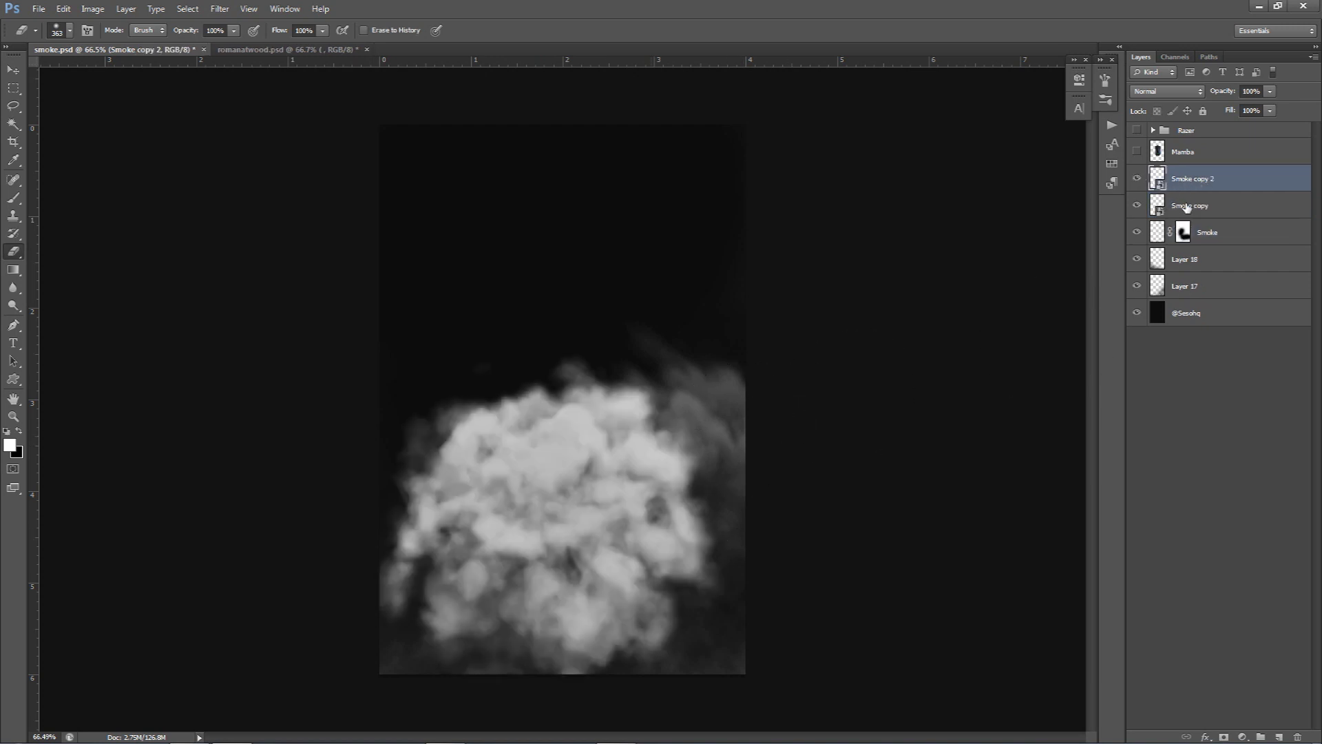
right_click(1186, 207)
click(1210, 344)
click(1137, 178)
Step: Move the rasterized Smoke copy down and left toward the canvas's lower-left corner
click(1205, 178)
key(v)
drag(531, 422, 562, 412)
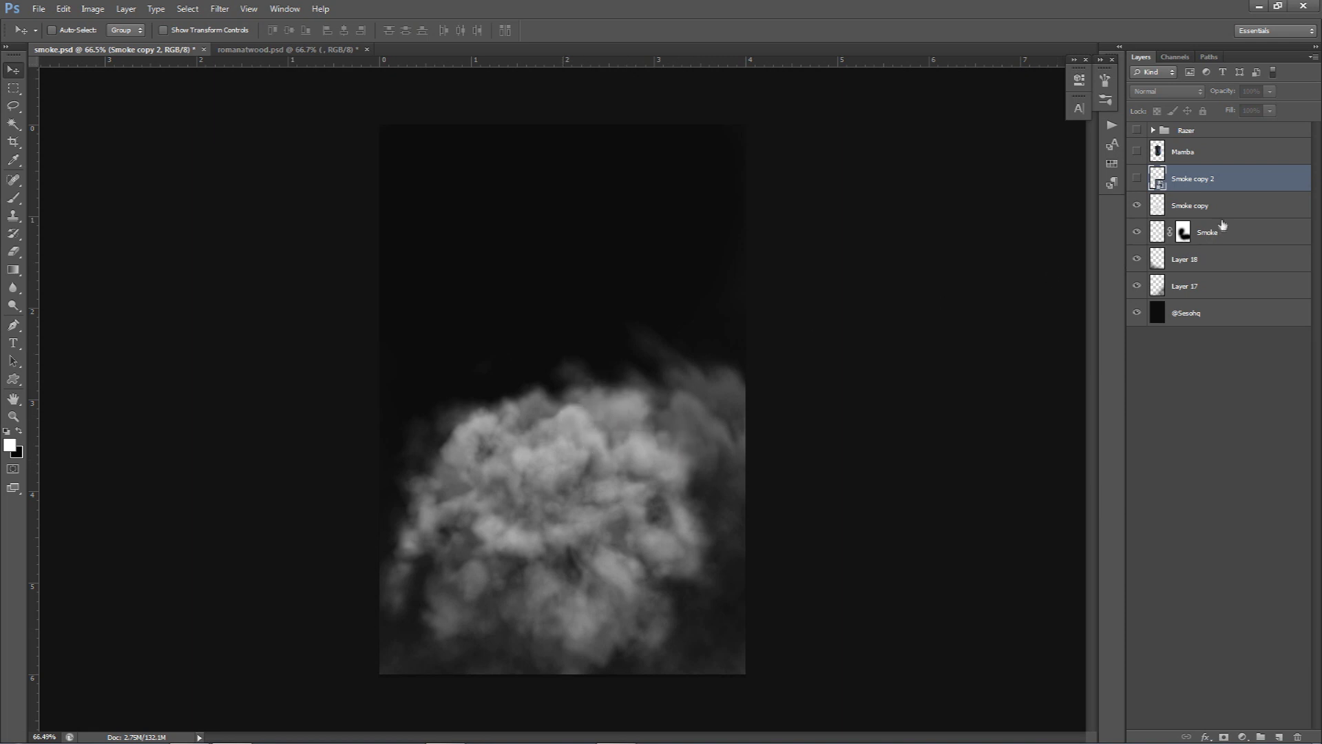
click(1190, 206)
mouse_move(571, 510)
mouse_down()
mouse_move(509, 489)
mouse_move(496, 518)
mouse_move(563, 496)
mouse_up()
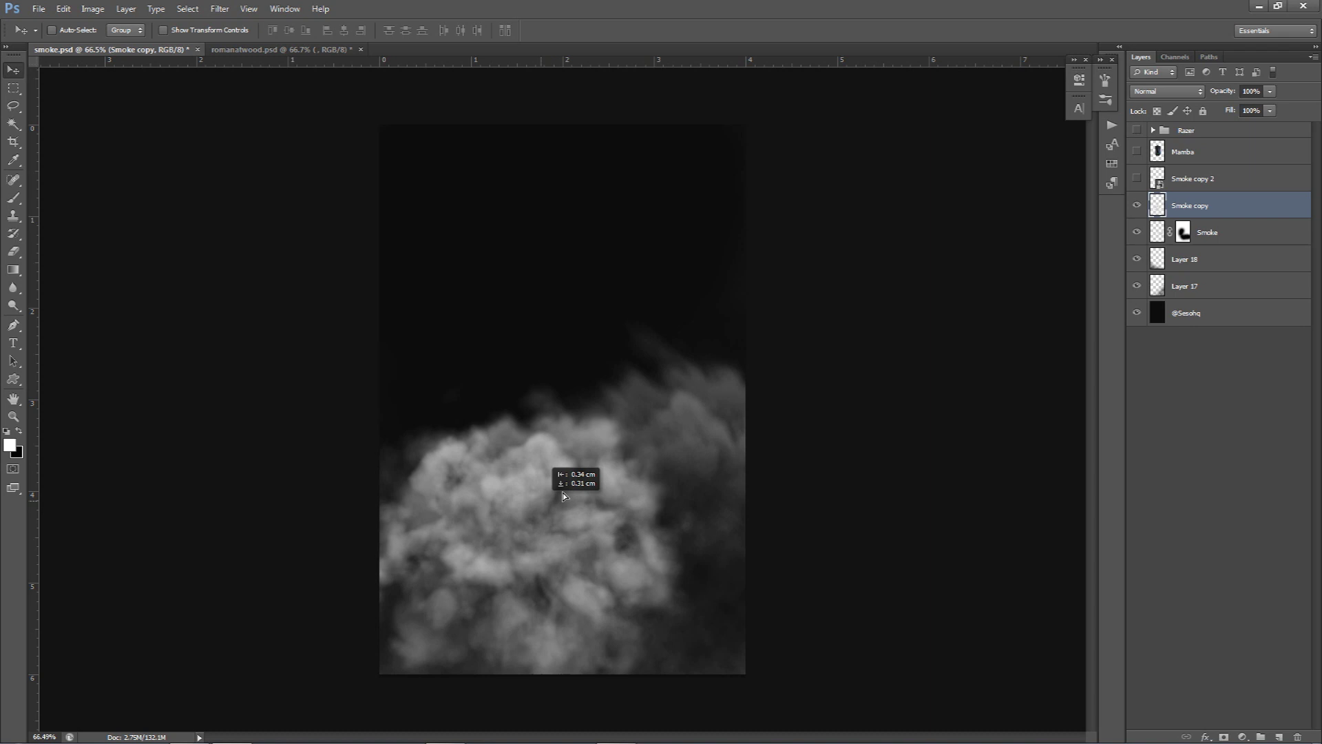
Step: Try blend modes such as Linear Light and Divide on Smoke copy and set it to Lighter Color
click(1168, 91)
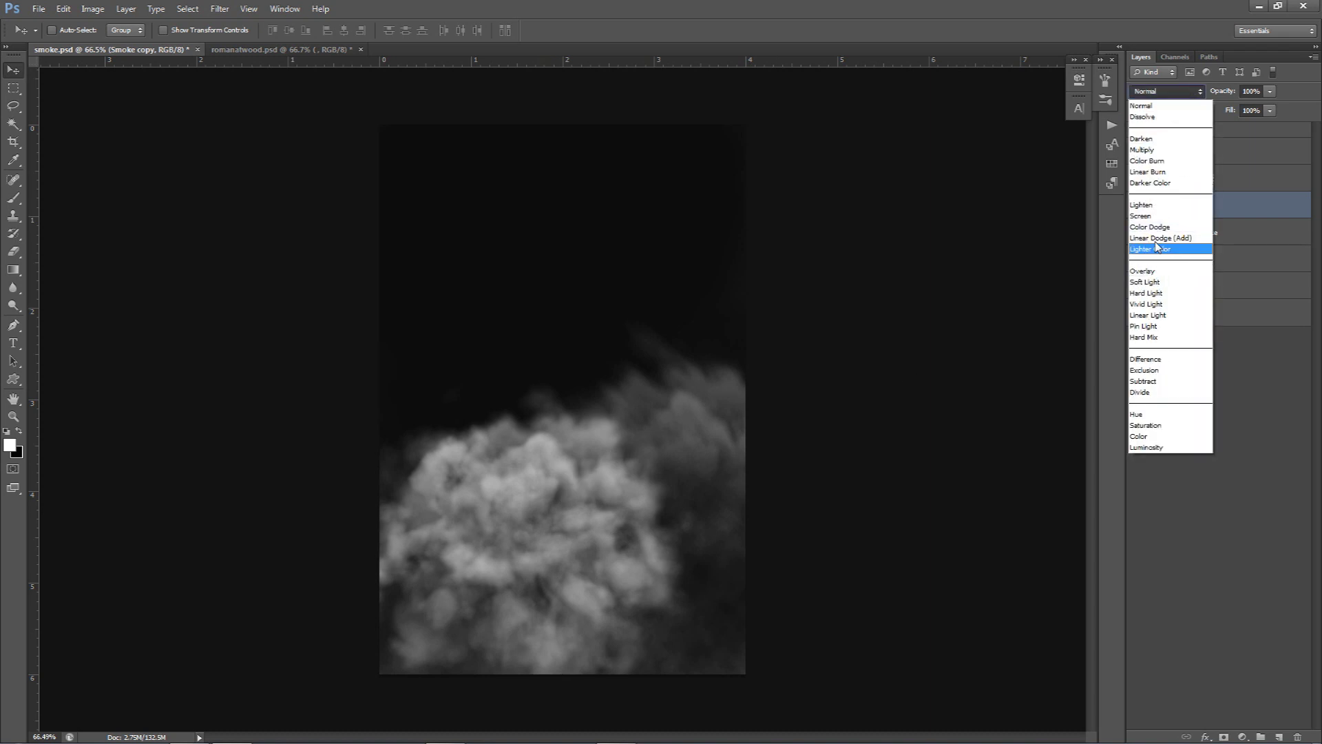
click(1159, 238)
scroll(1155, 86, down, 6)
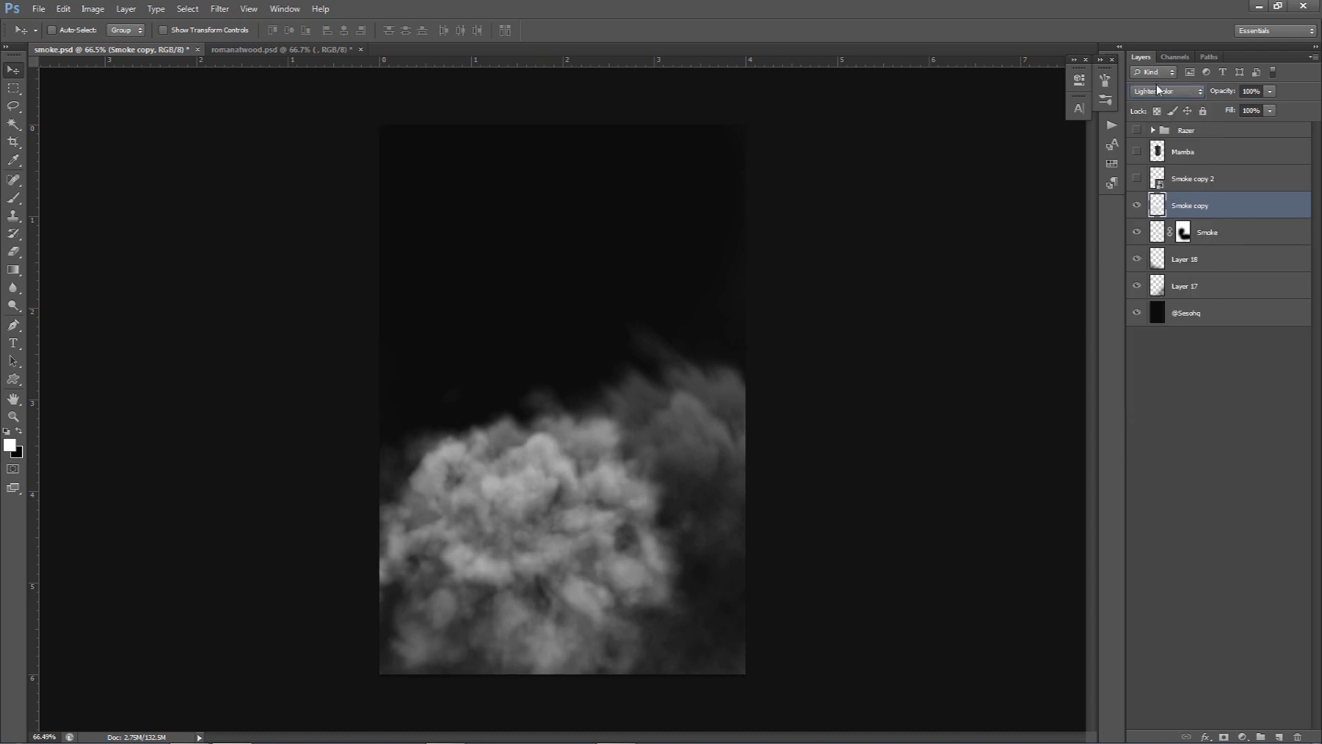
click(1159, 91)
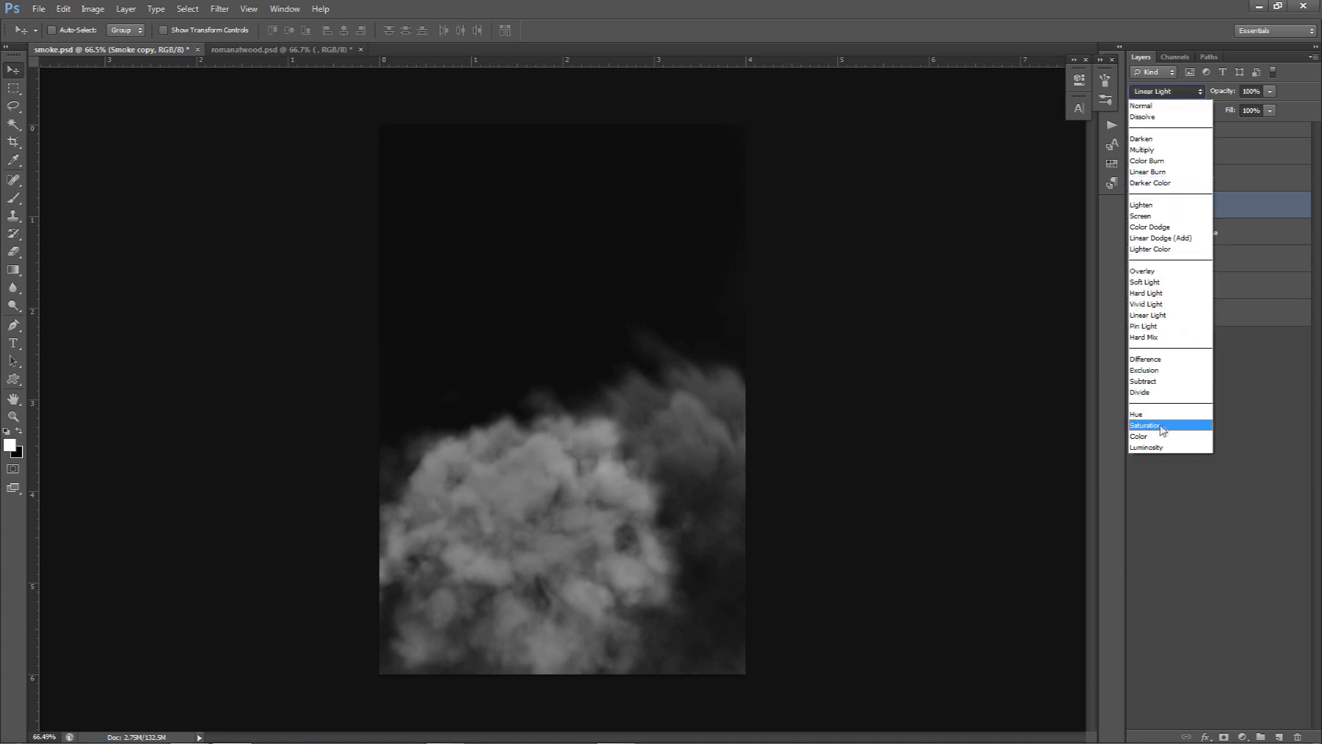
click(1143, 391)
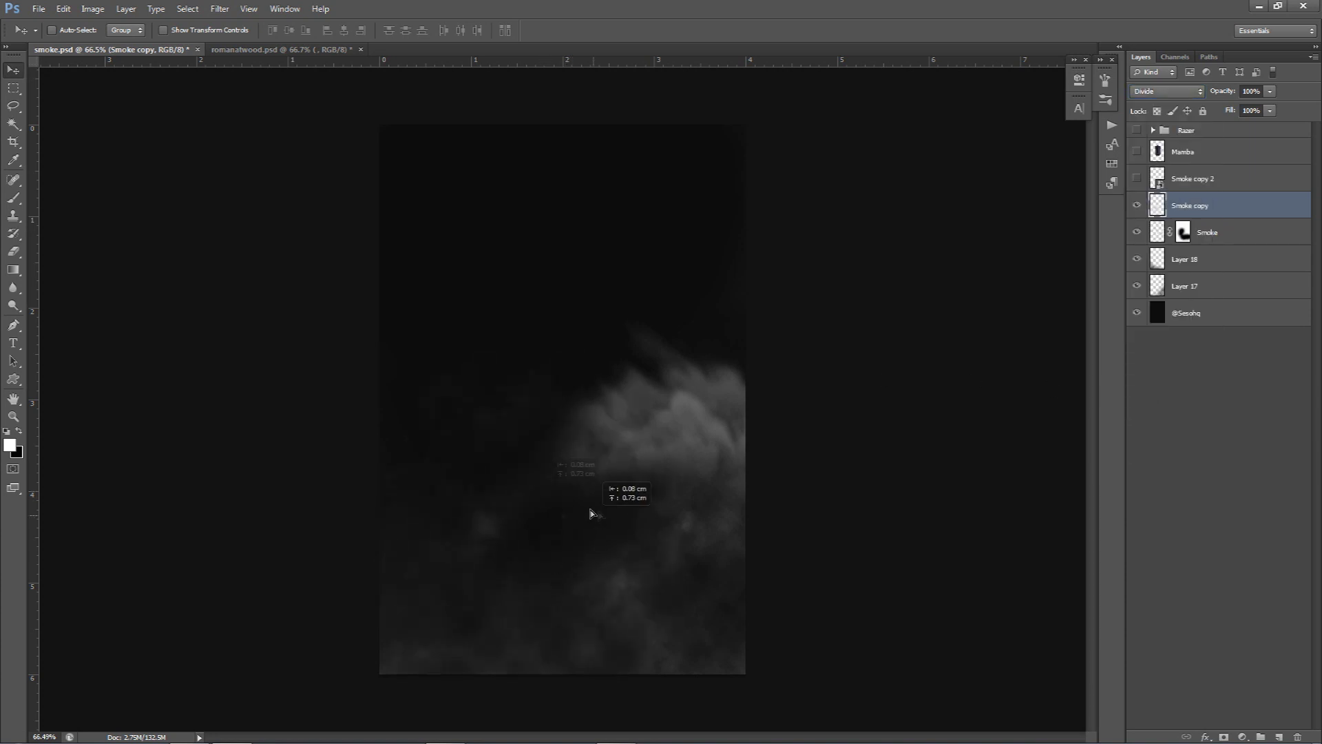
click(1179, 94)
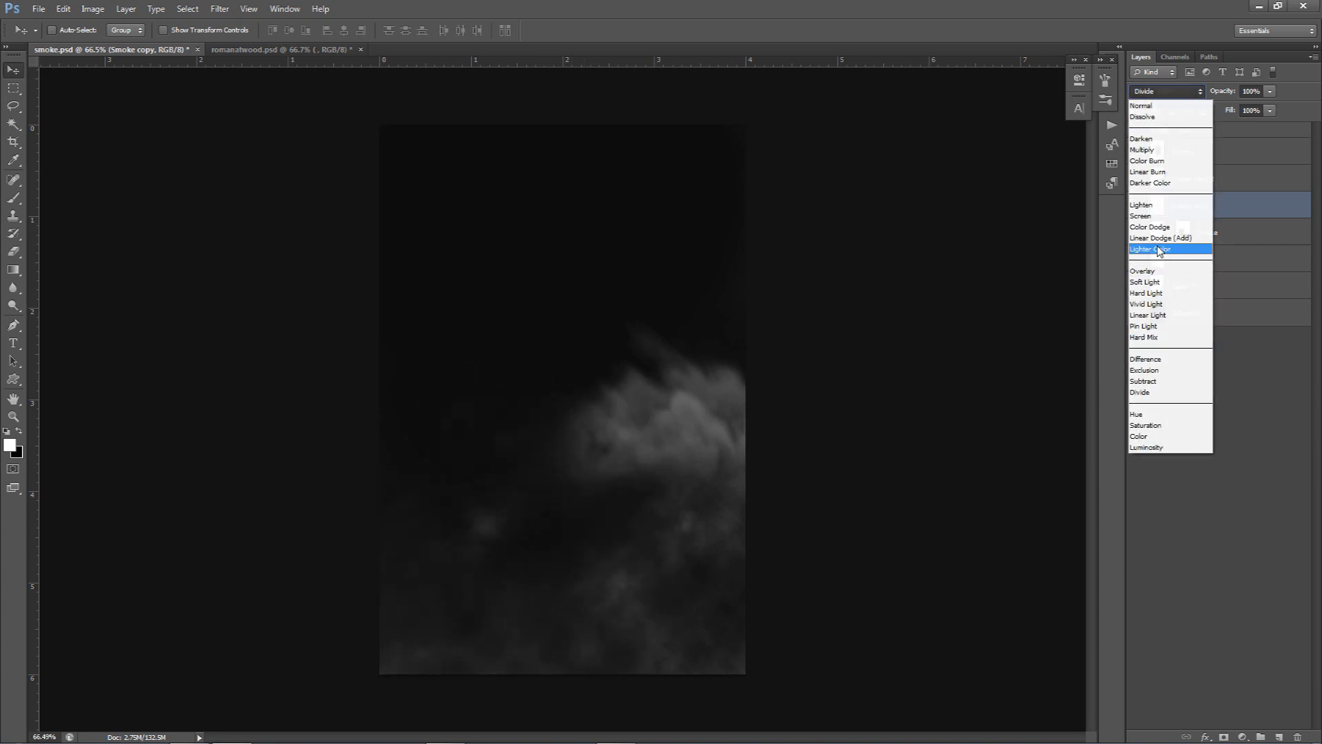
click(1157, 250)
Step: Erase the lower and right parts of Smoke copy and move the rest about 1.41 cm to the right
drag(559, 464, 564, 477)
key(e)
drag(584, 643, 703, 640)
mouse_move(591, 674)
mouse_down()
mouse_move(645, 617)
mouse_move(419, 629)
mouse_move(354, 437)
mouse_move(599, 458)
mouse_move(617, 480)
mouse_up()
key(v)
mouse_move(568, 569)
mouse_down()
mouse_move(642, 527)
mouse_move(641, 540)
mouse_move(699, 560)
mouse_up()
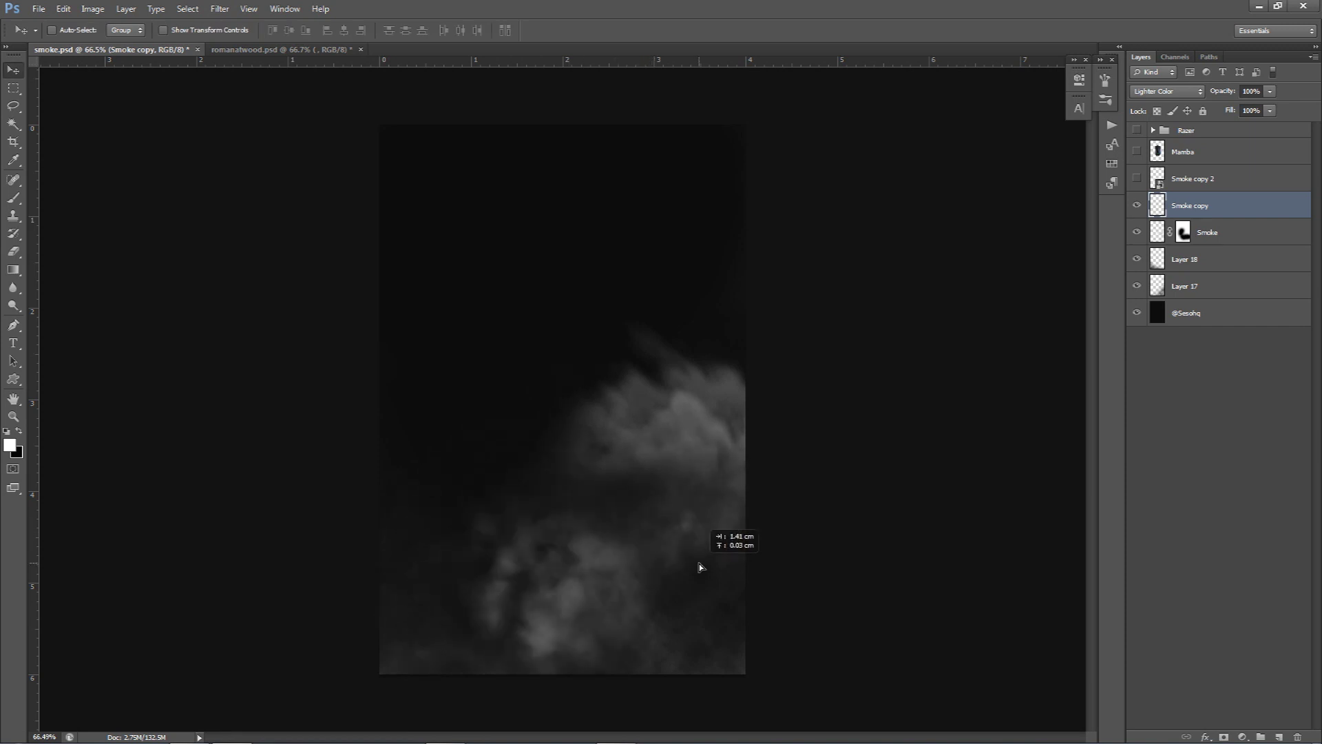
Step: Warp Smoke copy by pulling its smoke up and to the left
key(ctrl+t)
right_click(659, 568)
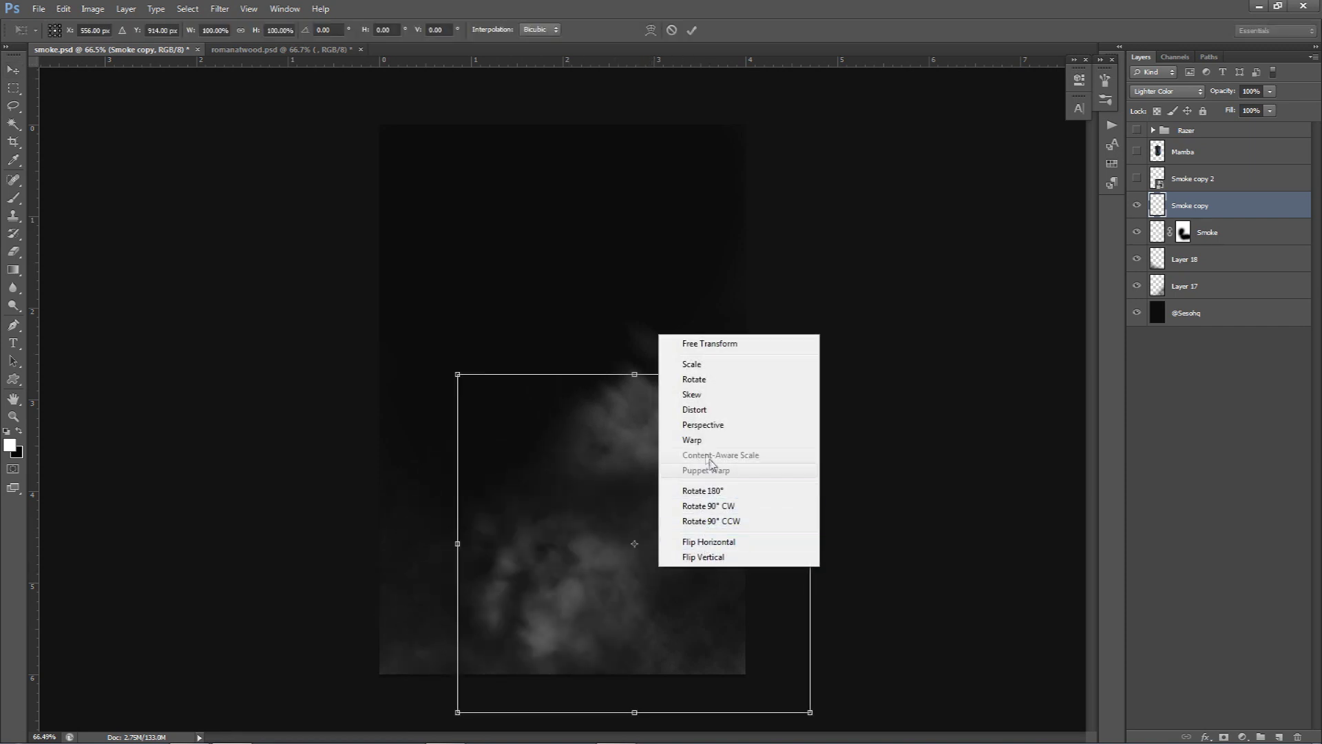
click(695, 441)
drag(533, 609, 289, 452)
drag(383, 553, 354, 495)
click(695, 32)
Step: Free-transform the warped Smoke copy and place it against the canvas's left edge
drag(688, 501, 737, 497)
key(ctrl+t)
drag(657, 365, 749, 422)
drag(626, 501, 599, 574)
key(Return)
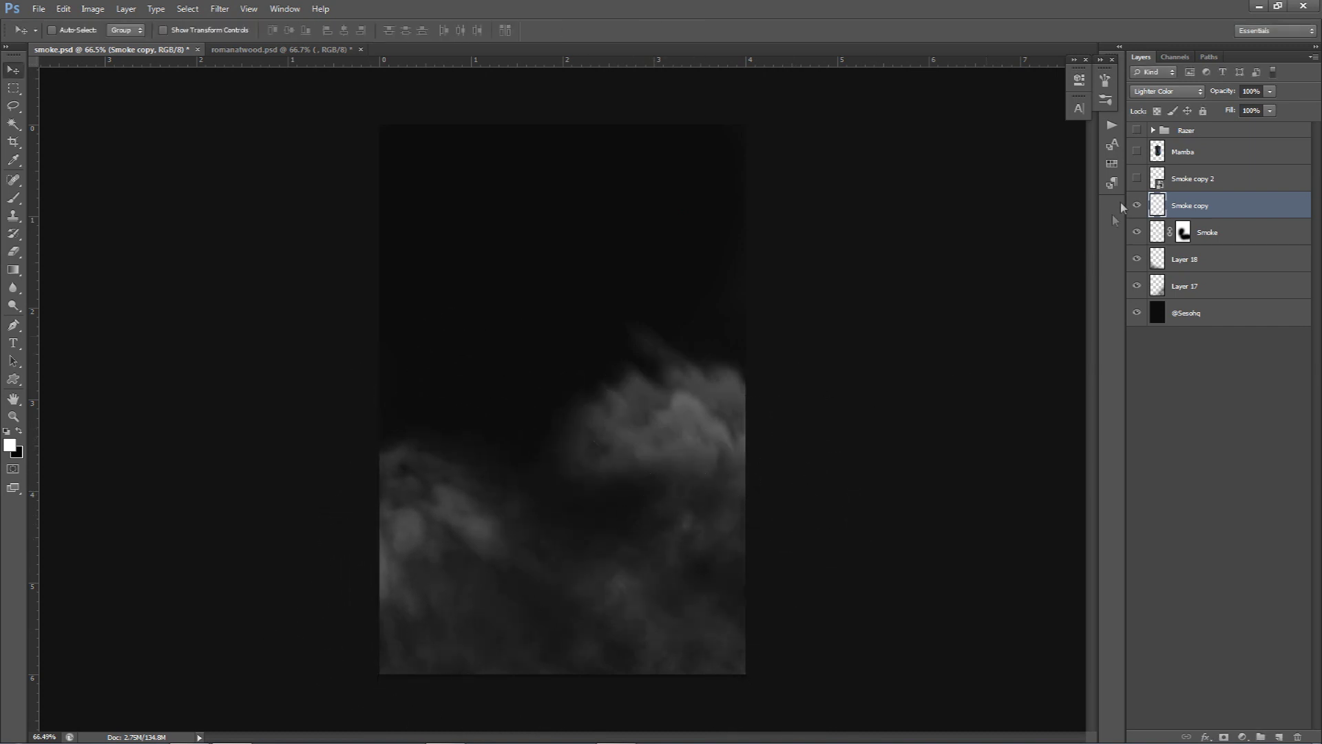
Step: Briefly show the Razer group for comparison, and erase the lower-left edge of Smoke copy with a soft 604 px eraser
click(1137, 131)
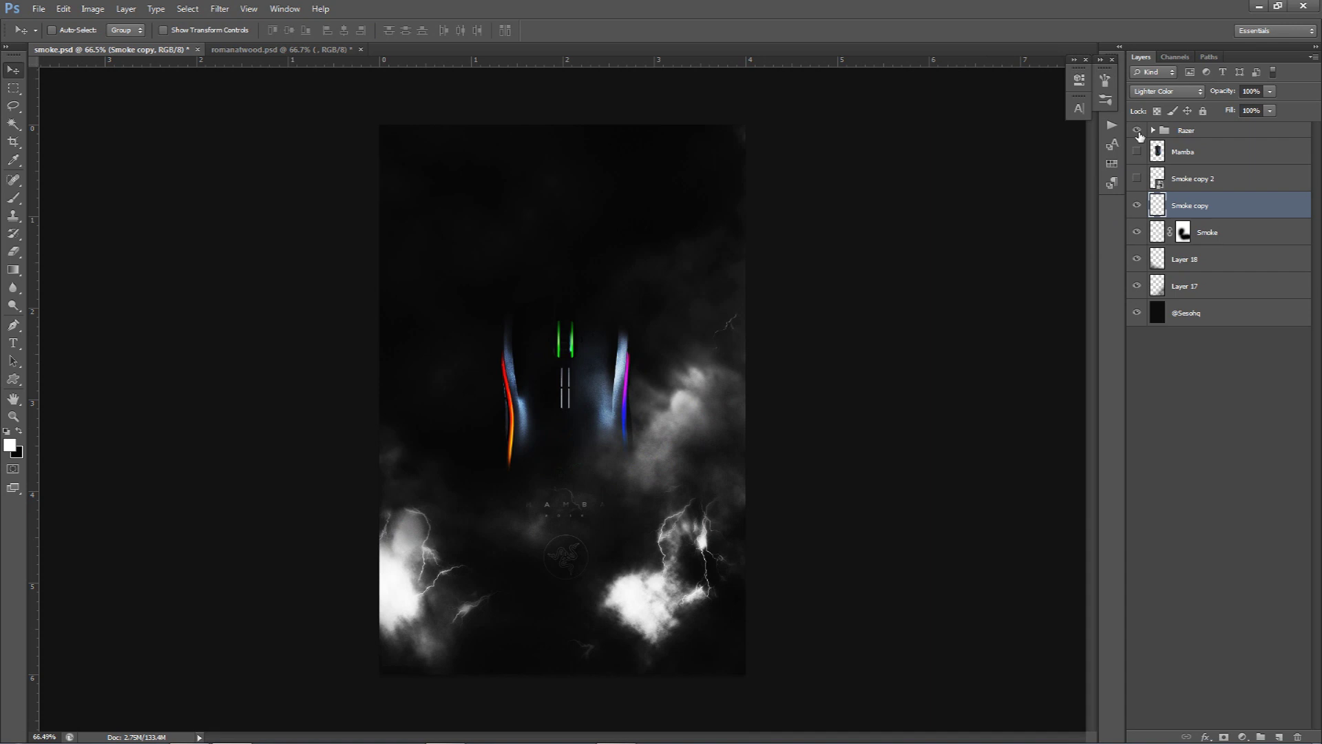
click(1137, 131)
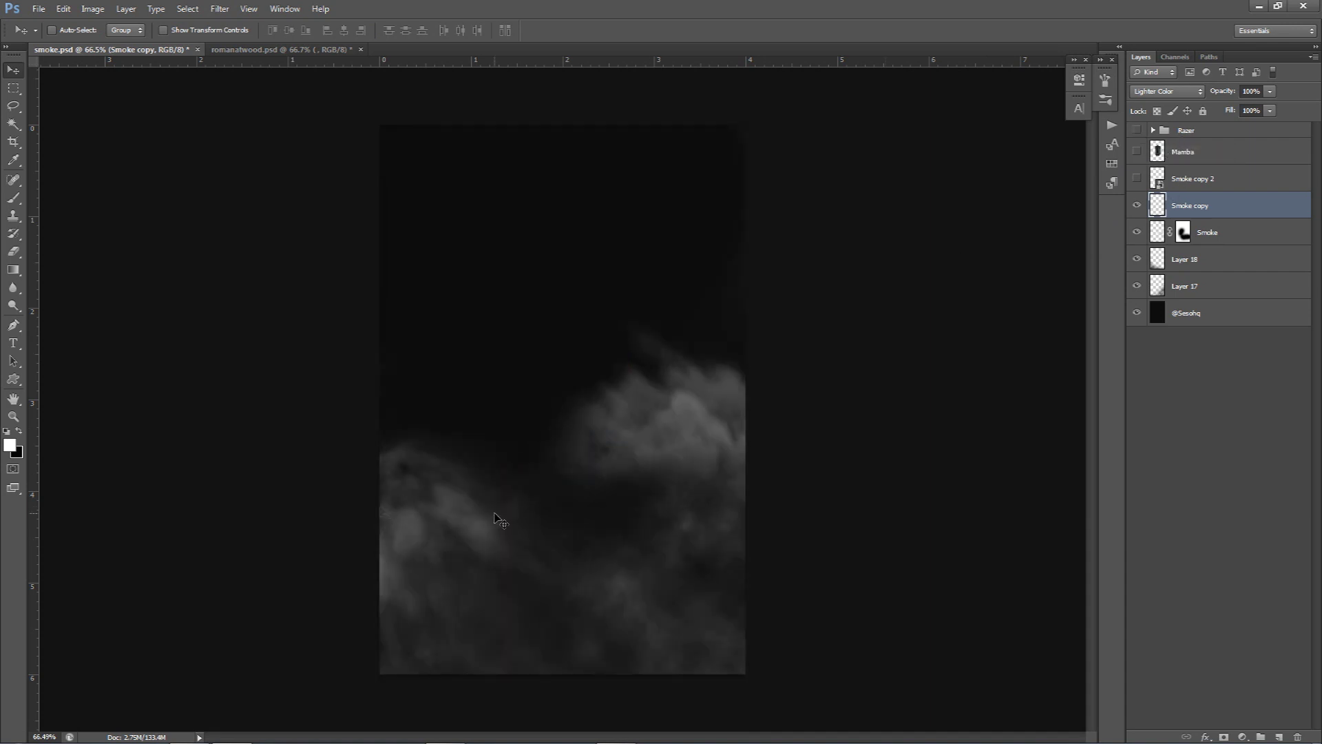
key(e)
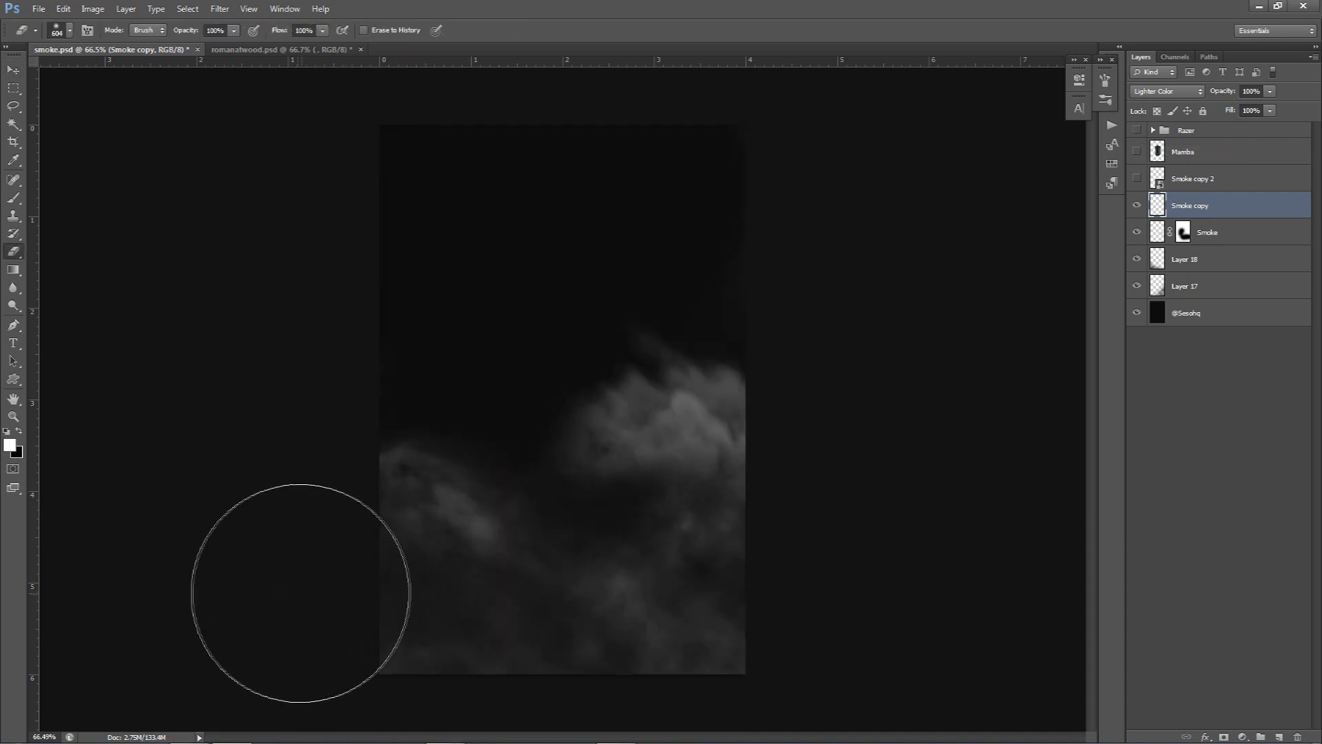
key(v)
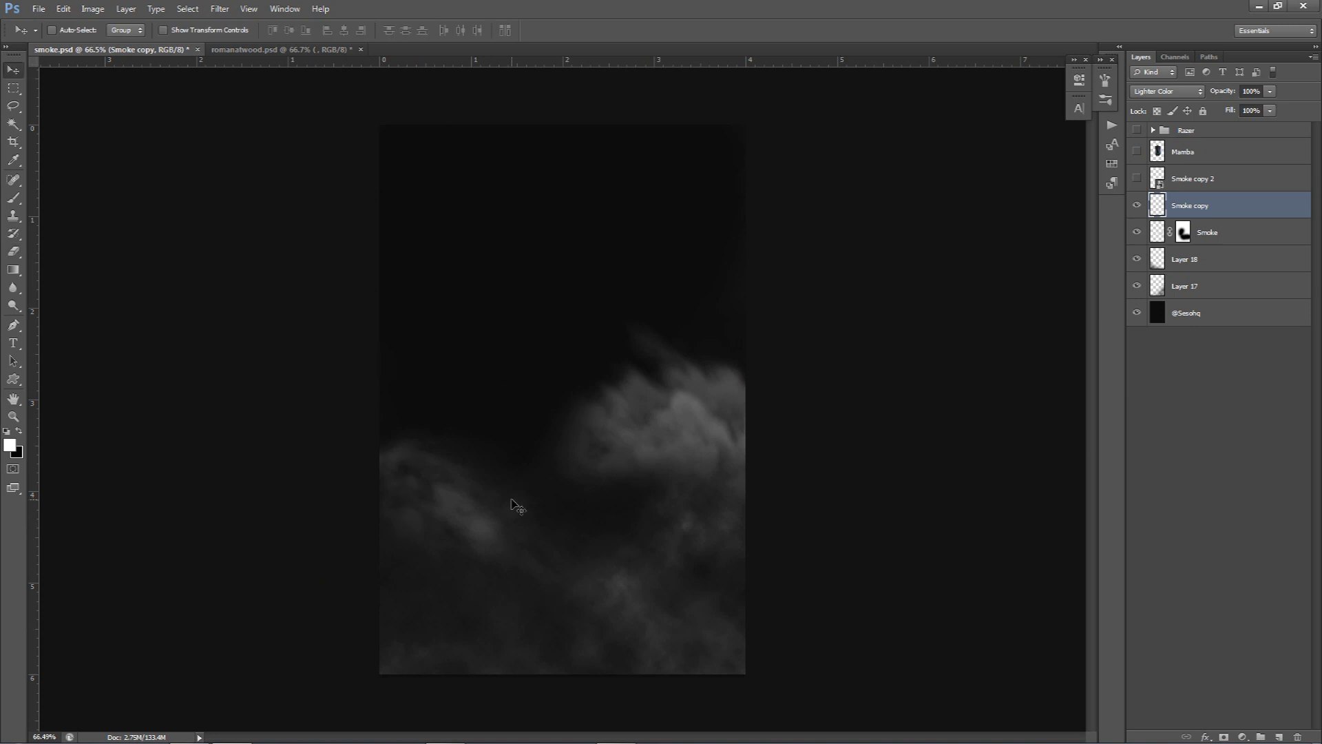
Step: Switch the Mamba layer on and off to compare it with the smoke, leaving it hidden
click(1137, 152)
click(1137, 151)
click(1137, 152)
click(1138, 152)
click(1145, 153)
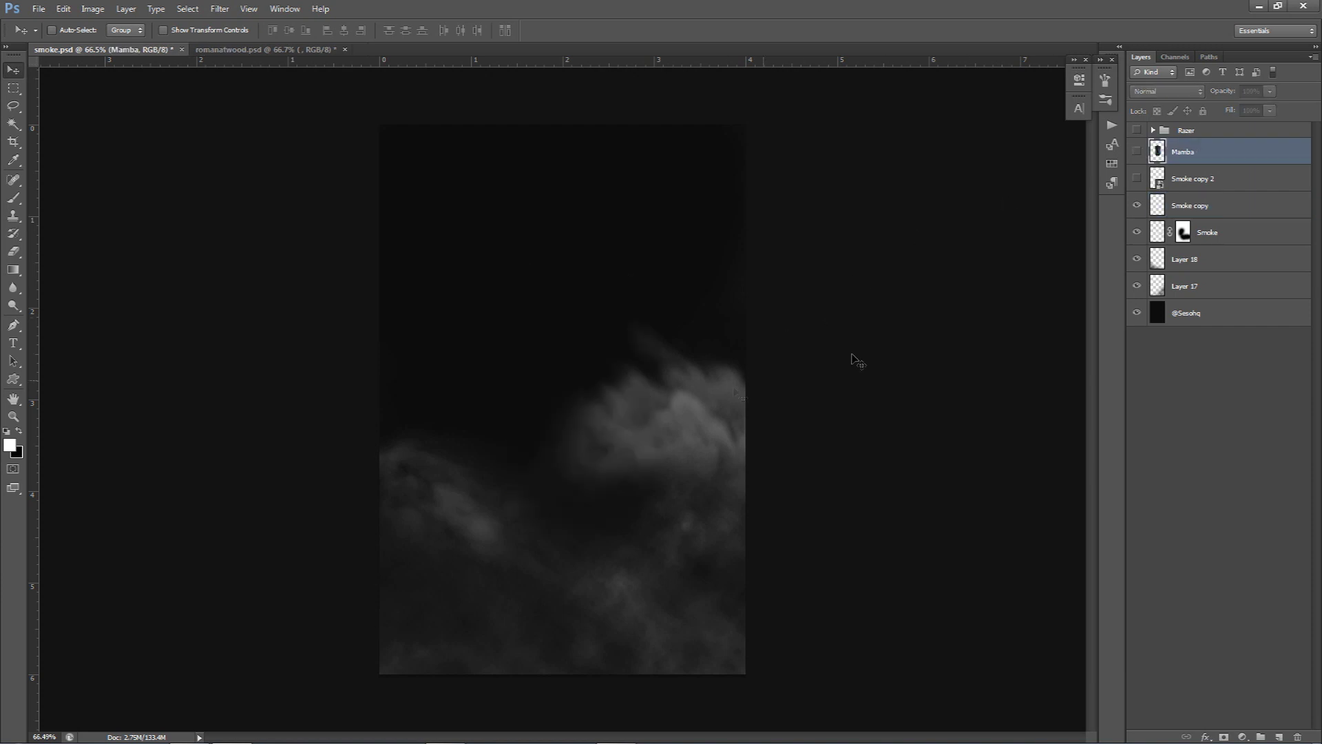
Step: Duplicate the Smoke copy layer and move the duplicate about 1.41 cm right and 0.35 cm up
click(1217, 205)
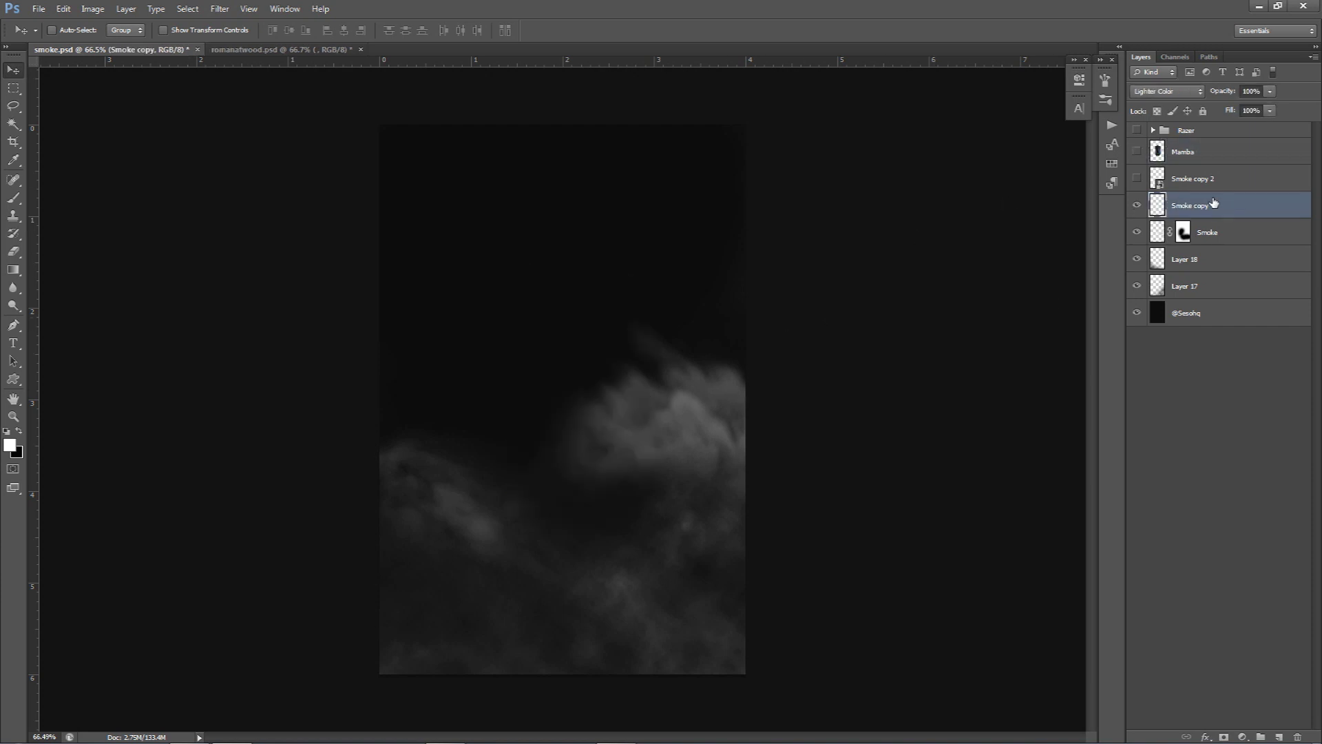
key(ctrl+j)
drag(536, 488, 661, 454)
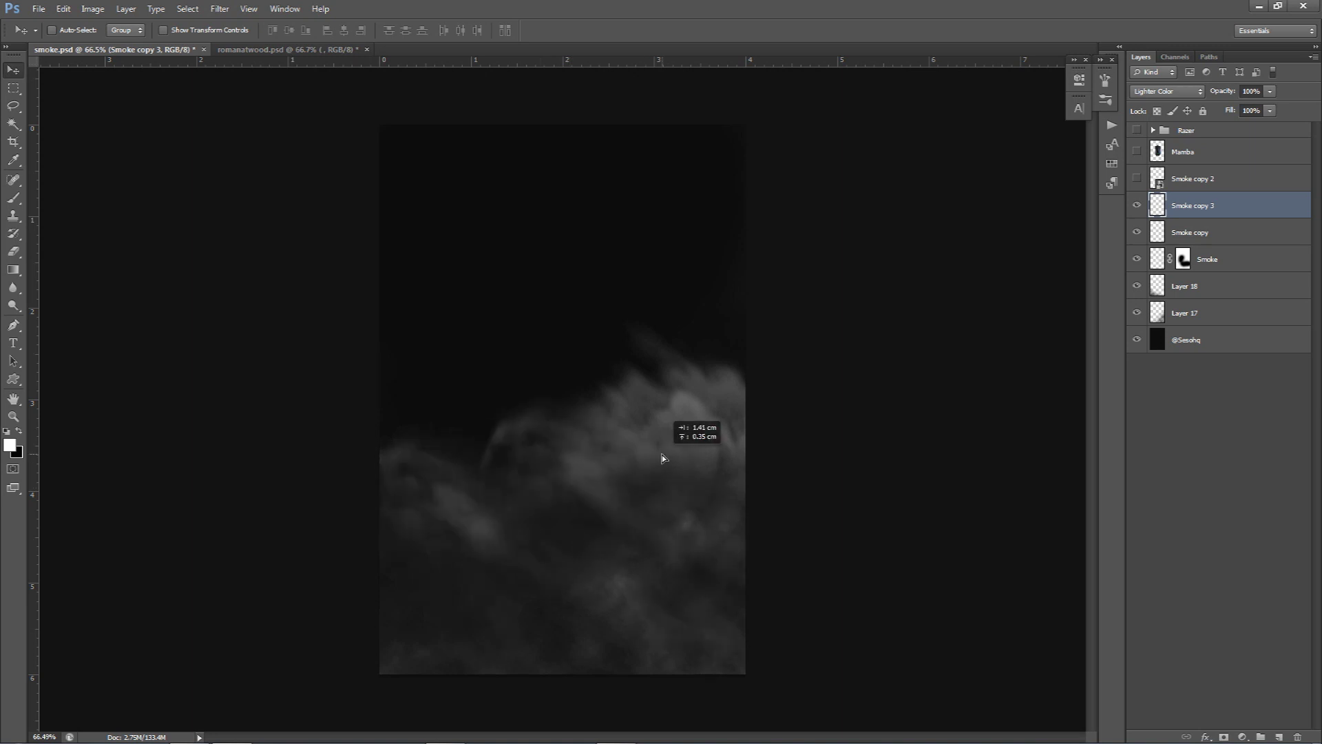
Step: Warp Smoke copy 3 below the right-hand smoke and erase its hard left edge with a soft 531 px eraser
key(ctrl+t)
right_click(655, 424)
click(689, 531)
drag(497, 445, 545, 533)
drag(871, 574, 909, 530)
key(Return)
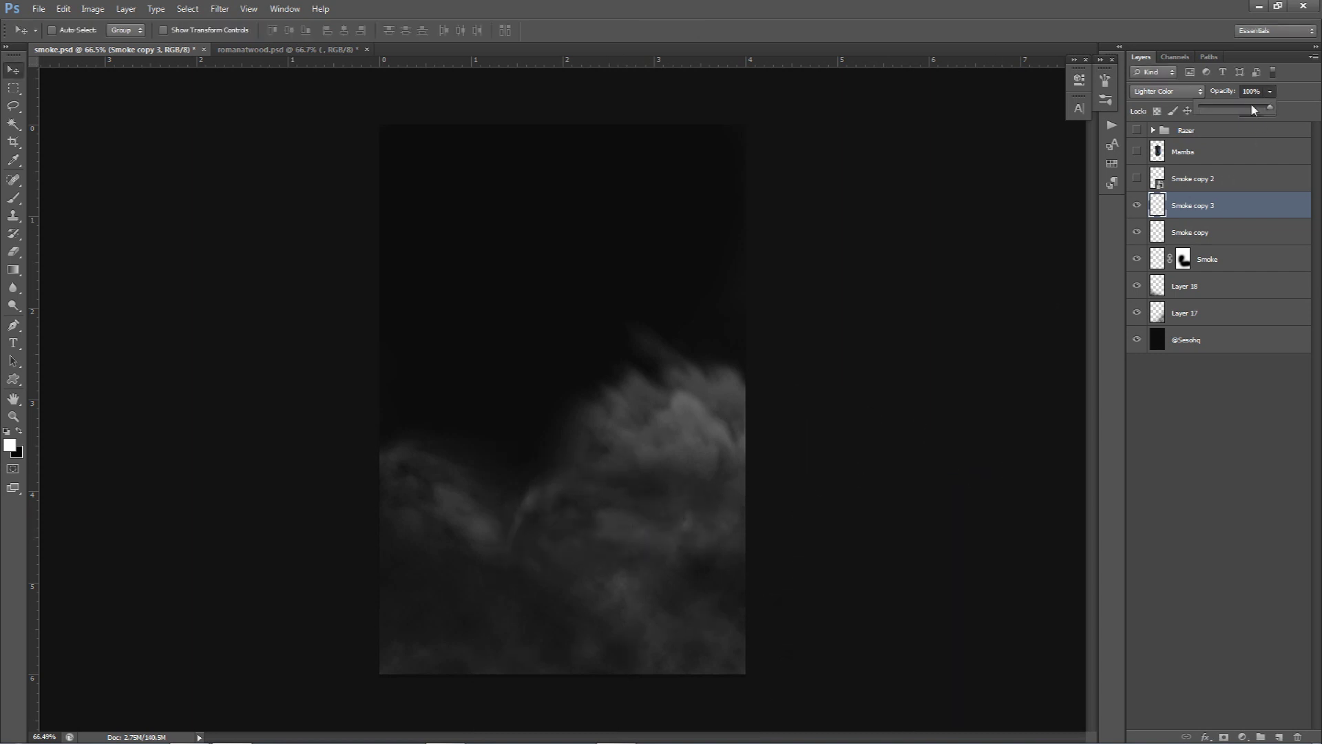
key(e)
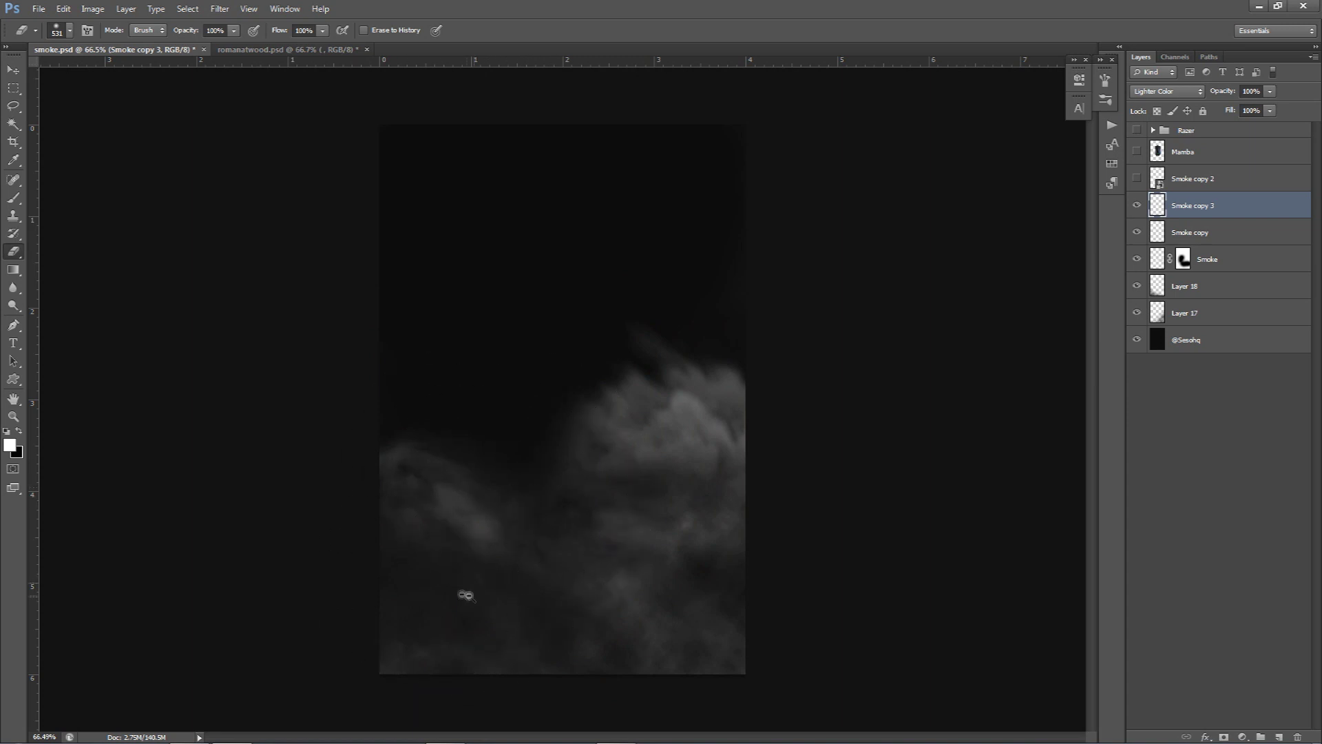
key(v)
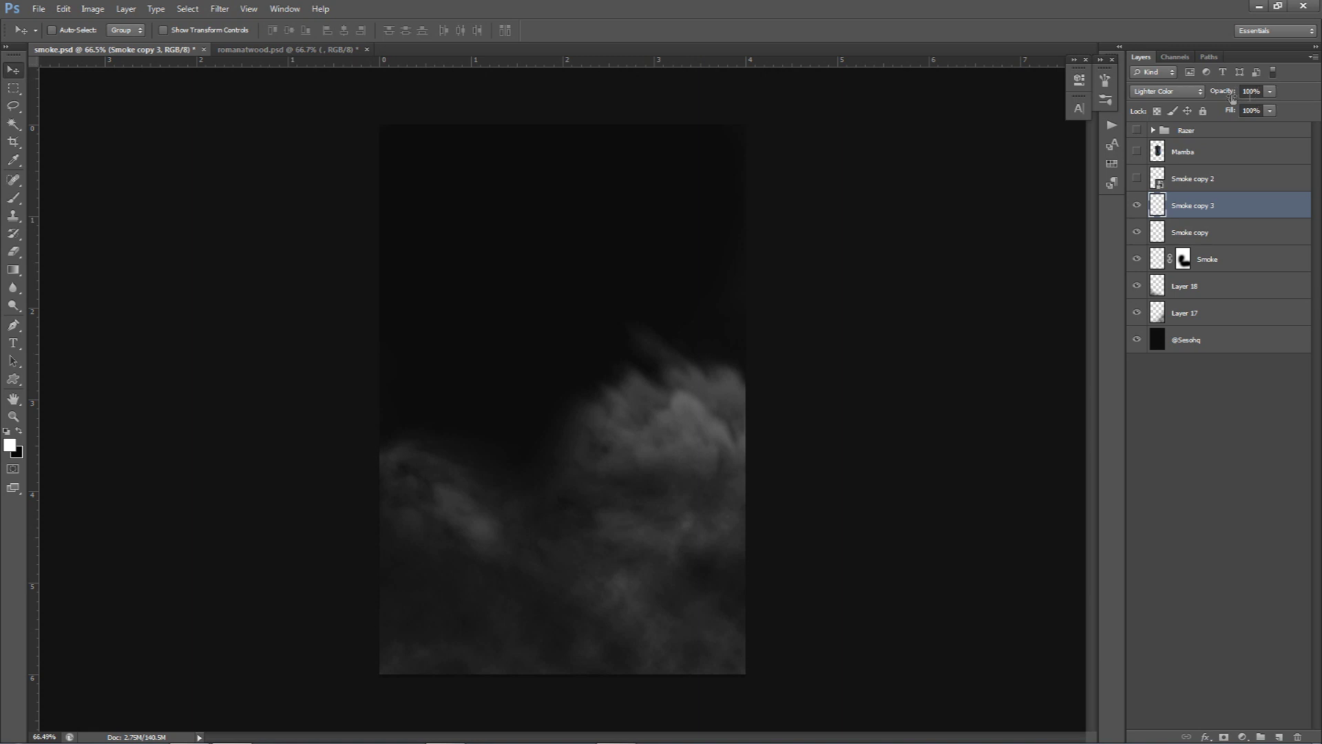
Step: Try other blend modes on Smoke copy 3, including Color Dodge and Divide
click(1166, 91)
click(1163, 236)
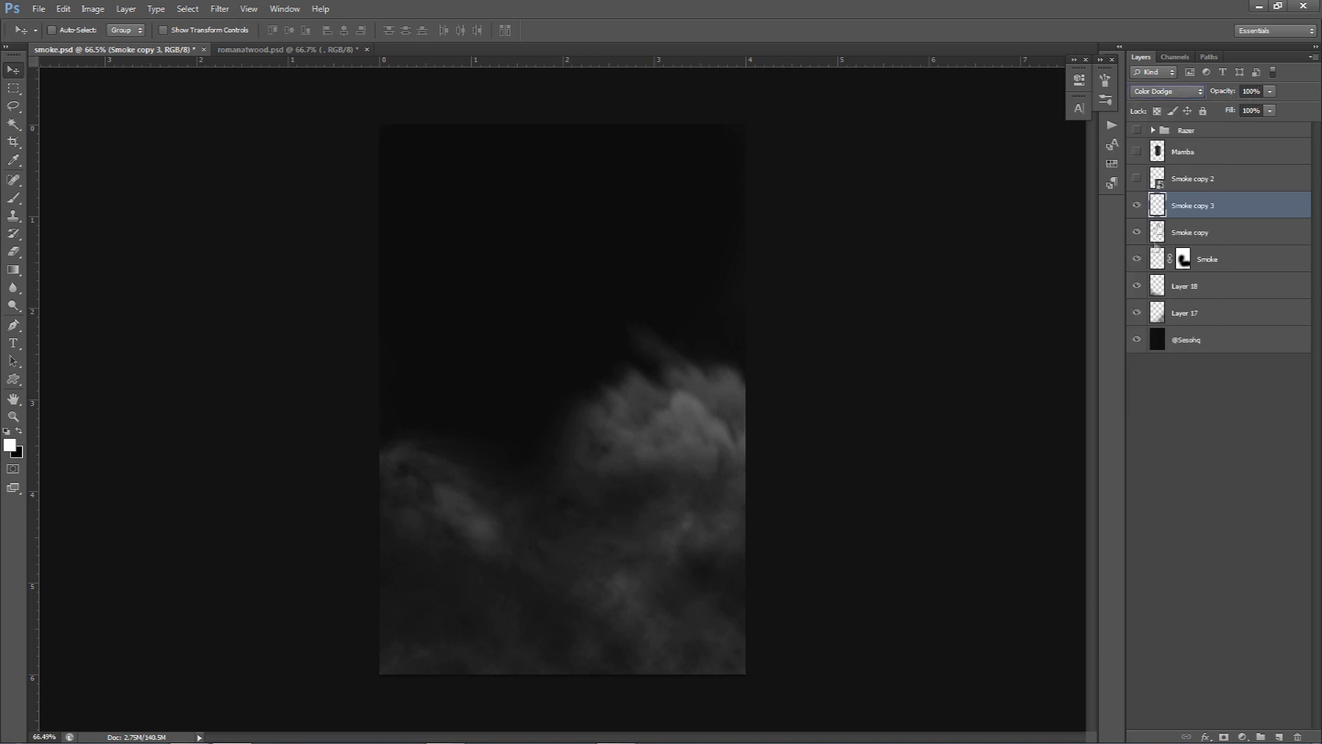
scroll(1177, 95, up, 3)
scroll(1177, 95, up, 1)
scroll(1177, 96, down, 19)
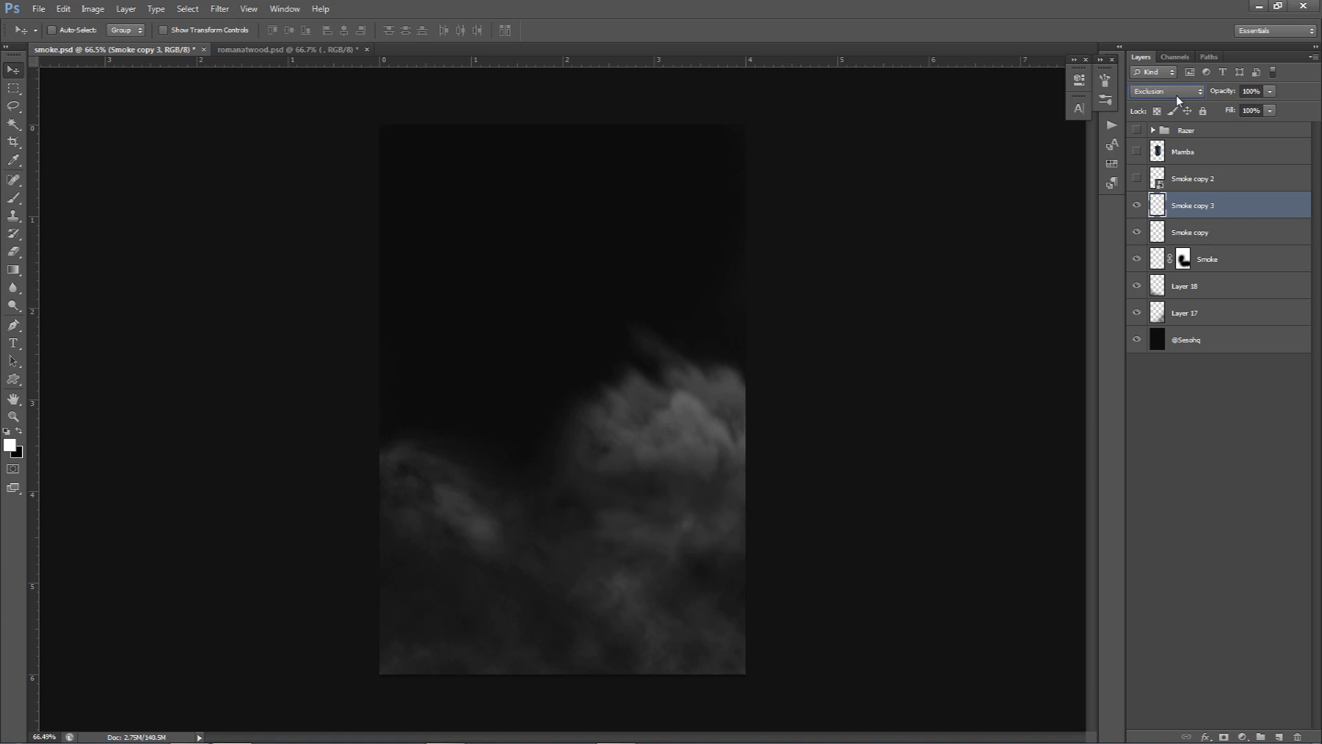
scroll(1177, 95, down, 6)
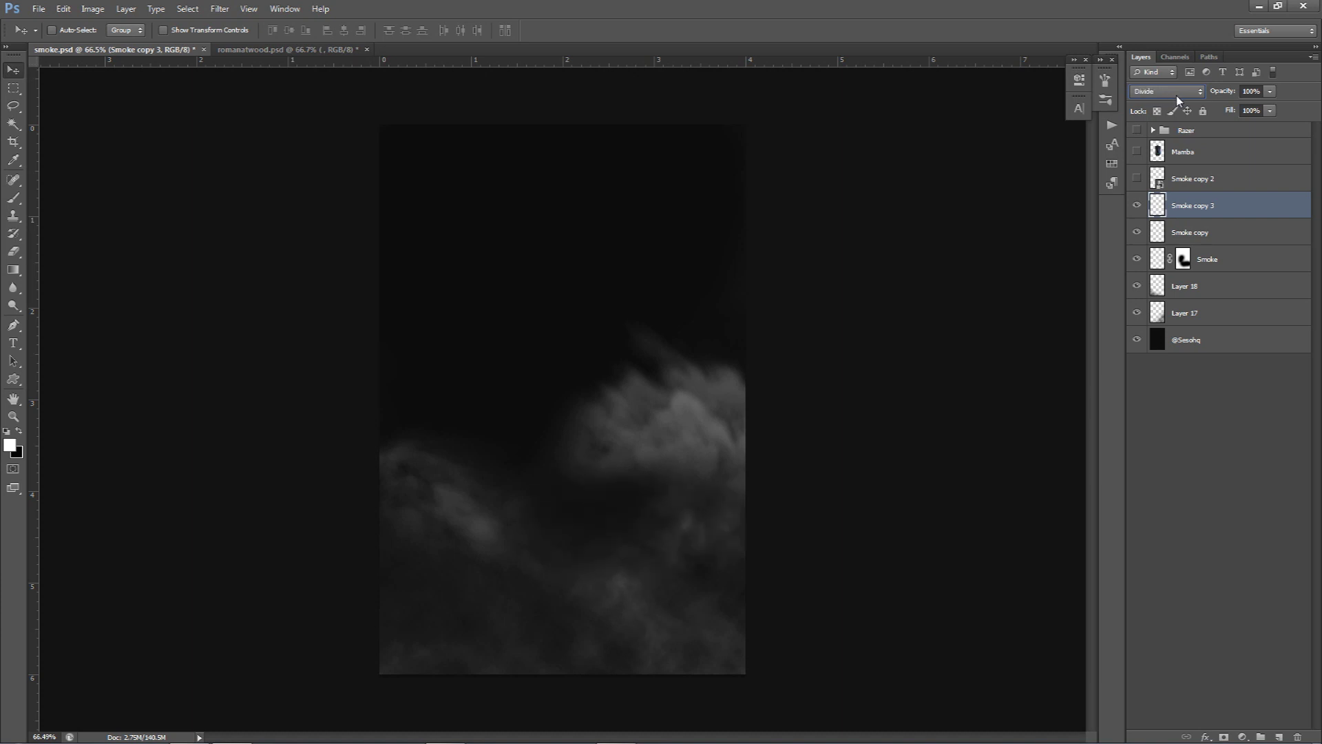
scroll(1176, 95, up, 4)
Step: Set Smoke copy 3 to the Lighter Color blend mode at 48% opacity
click(1176, 95)
click(1162, 250)
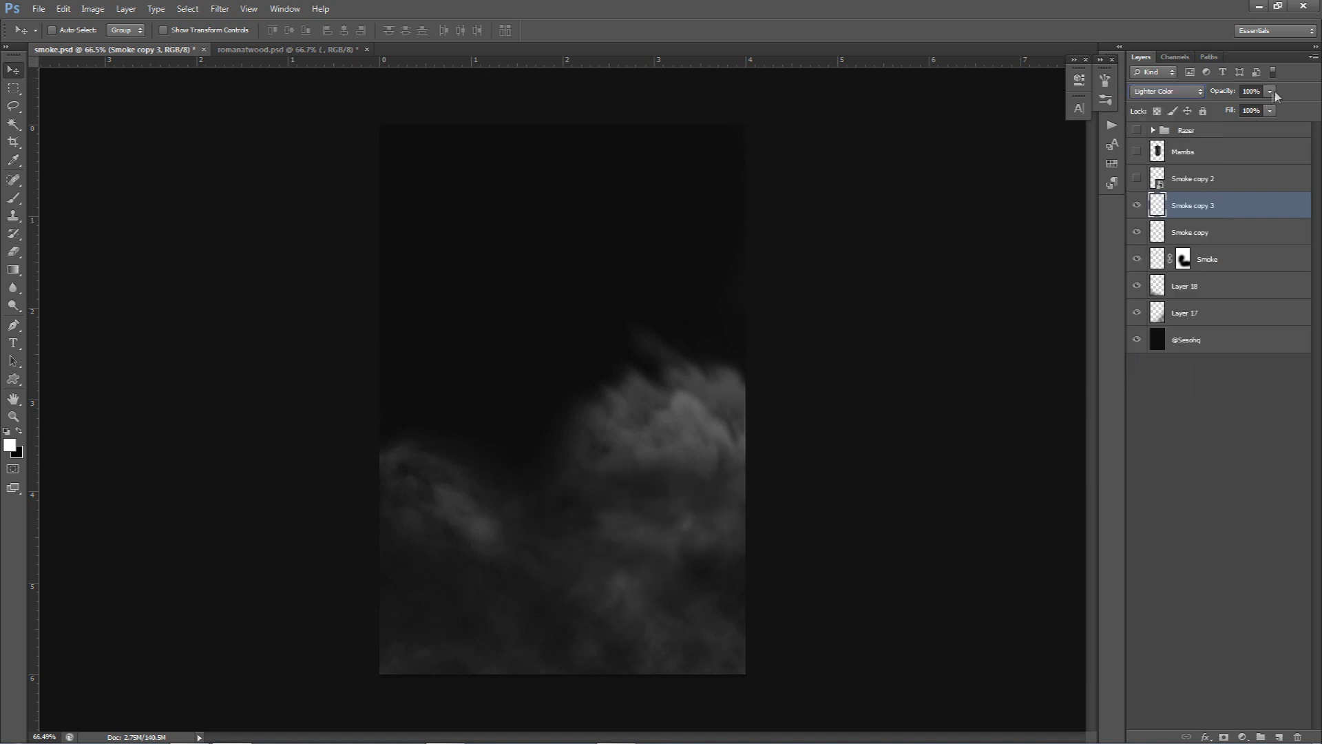
drag(1257, 110, 1228, 107)
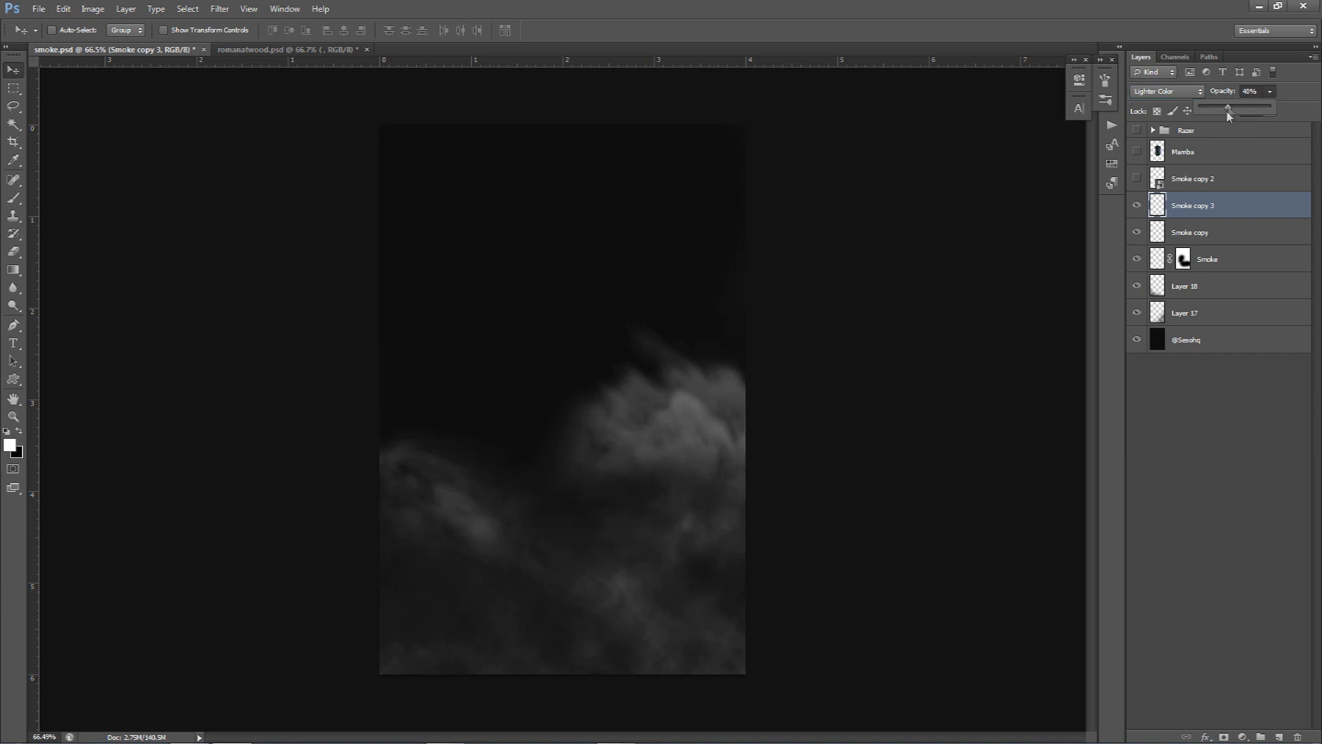
Step: Switch the Smoke copy and Smoke layers off and on to compare their contribution
click(1137, 233)
click(1137, 232)
click(1137, 260)
click(1137, 260)
Step: Fade the right-hand smoke through the Smoke layer's mask with a 30% opacity eraser and soften the left-hand smoke on Smoke copy
click(1184, 259)
key(e)
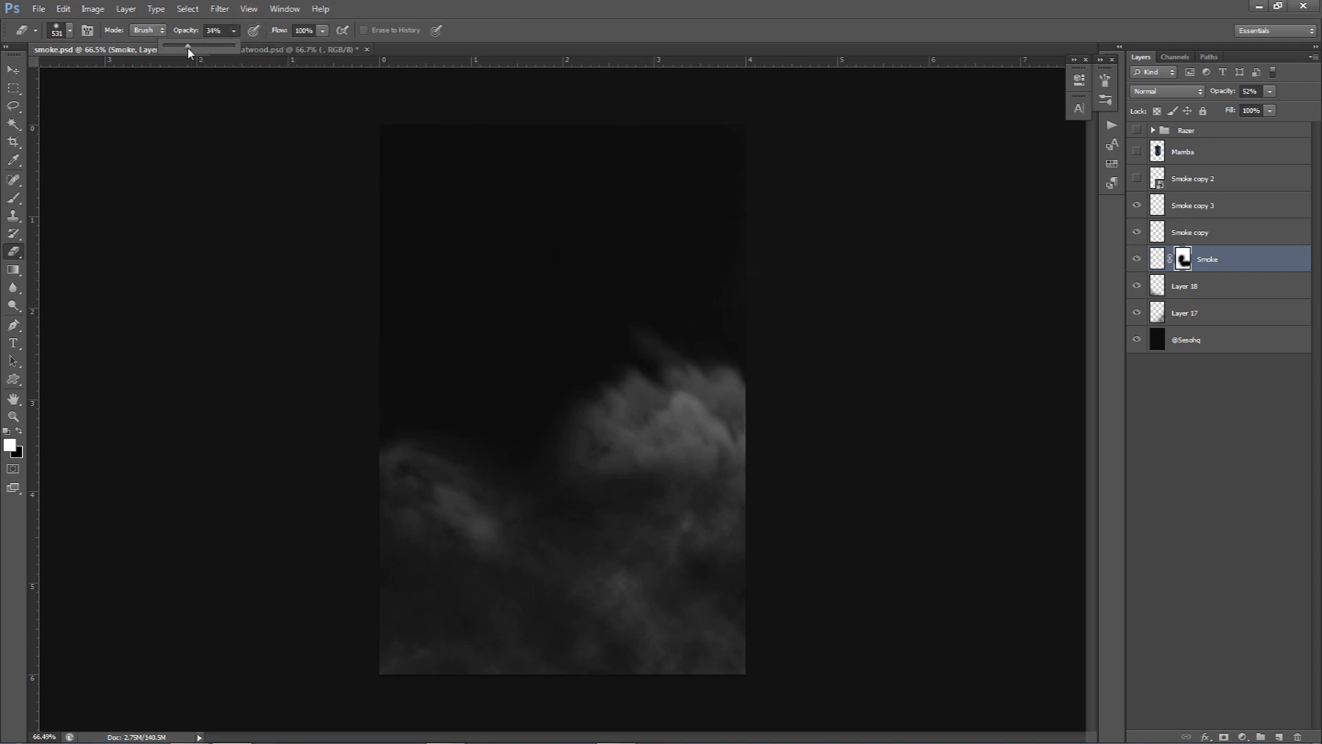
drag(183, 48, 185, 48)
click(658, 310)
mouse_move(595, 378)
mouse_down()
mouse_move(681, 374)
mouse_move(669, 360)
mouse_move(716, 378)
mouse_move(624, 475)
mouse_move(792, 524)
mouse_up()
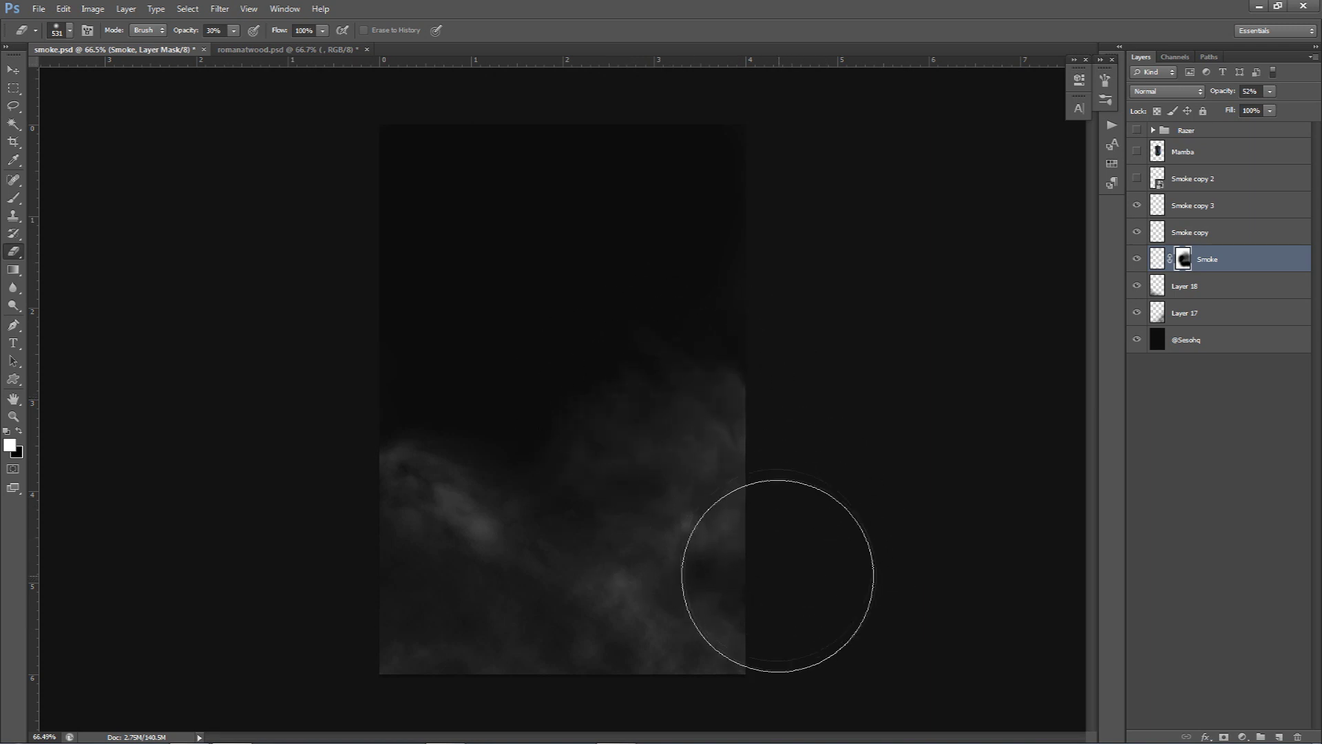
click(1172, 234)
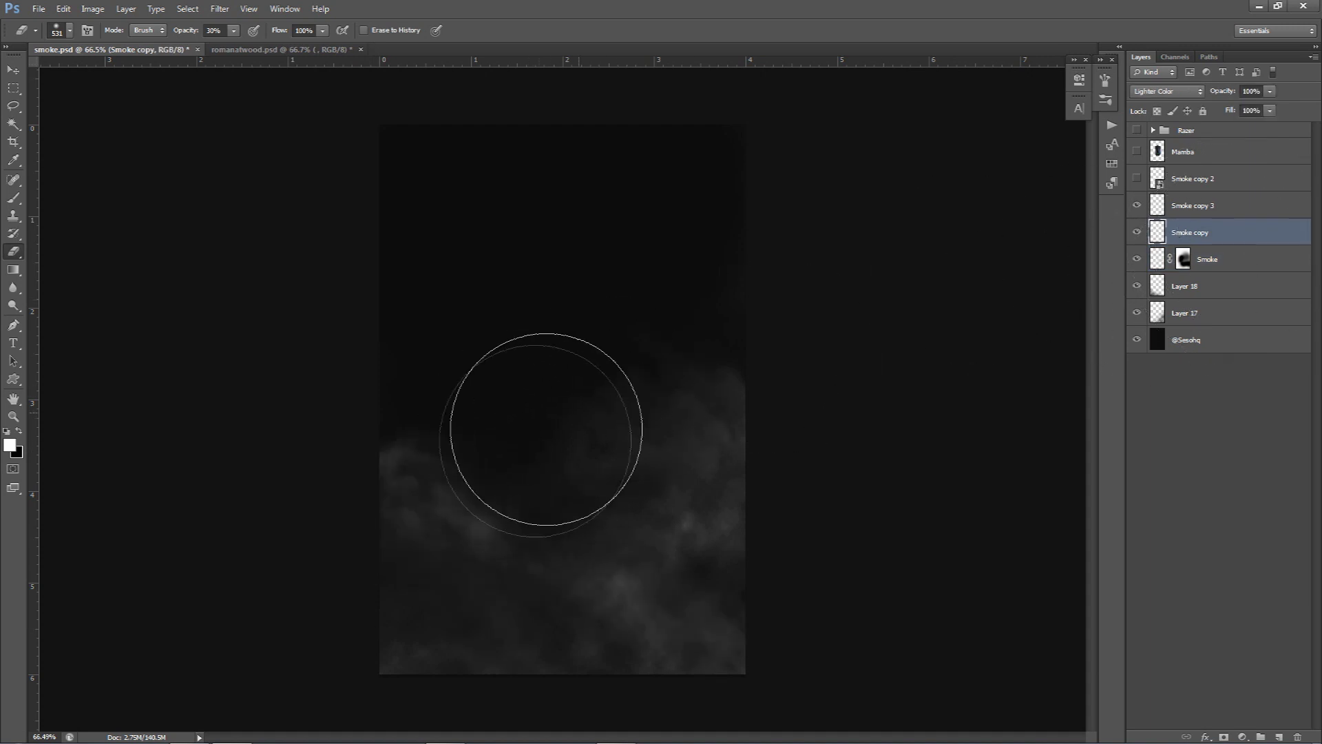
key(v)
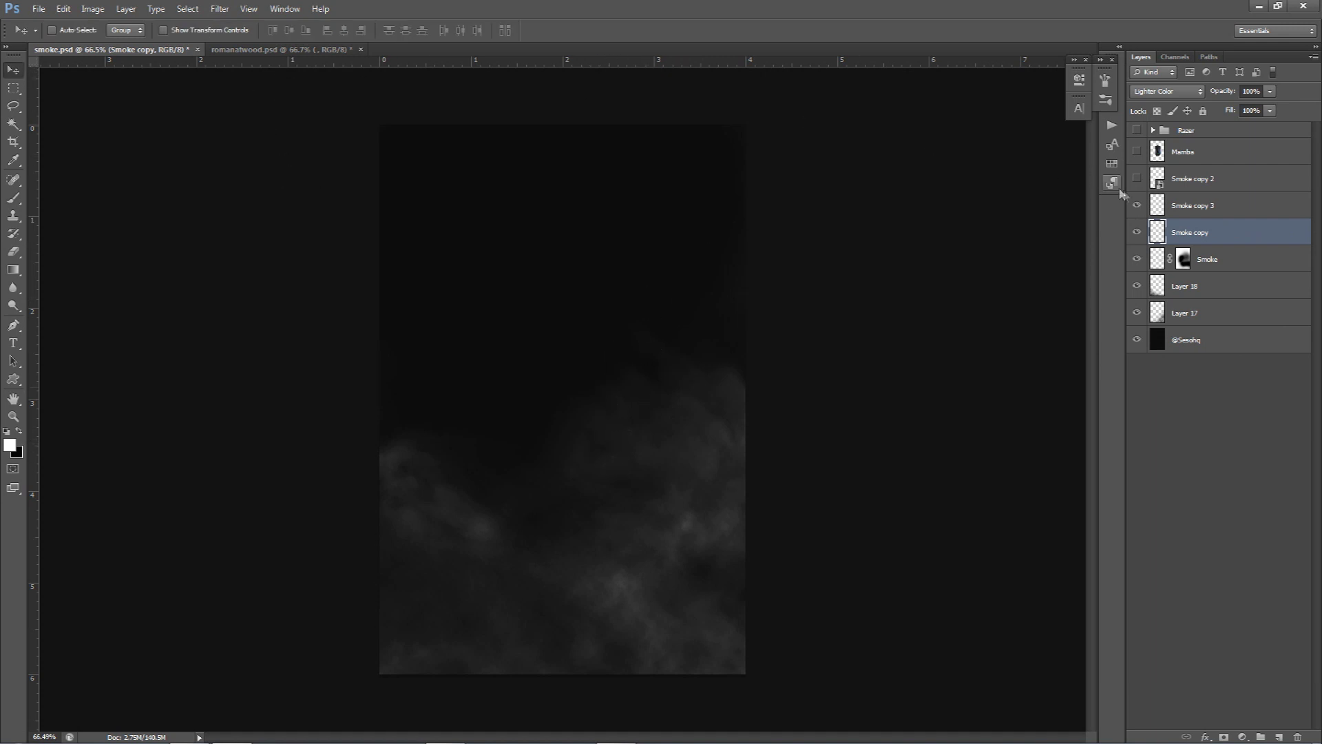
Step: Show the Mamba layer, apply a free transform to it and move the mouse towards the middle of the canvas
click(1137, 150)
click(1192, 156)
key(ctrl+t)
drag(655, 258, 640, 272)
key(Return)
drag(644, 346, 631, 354)
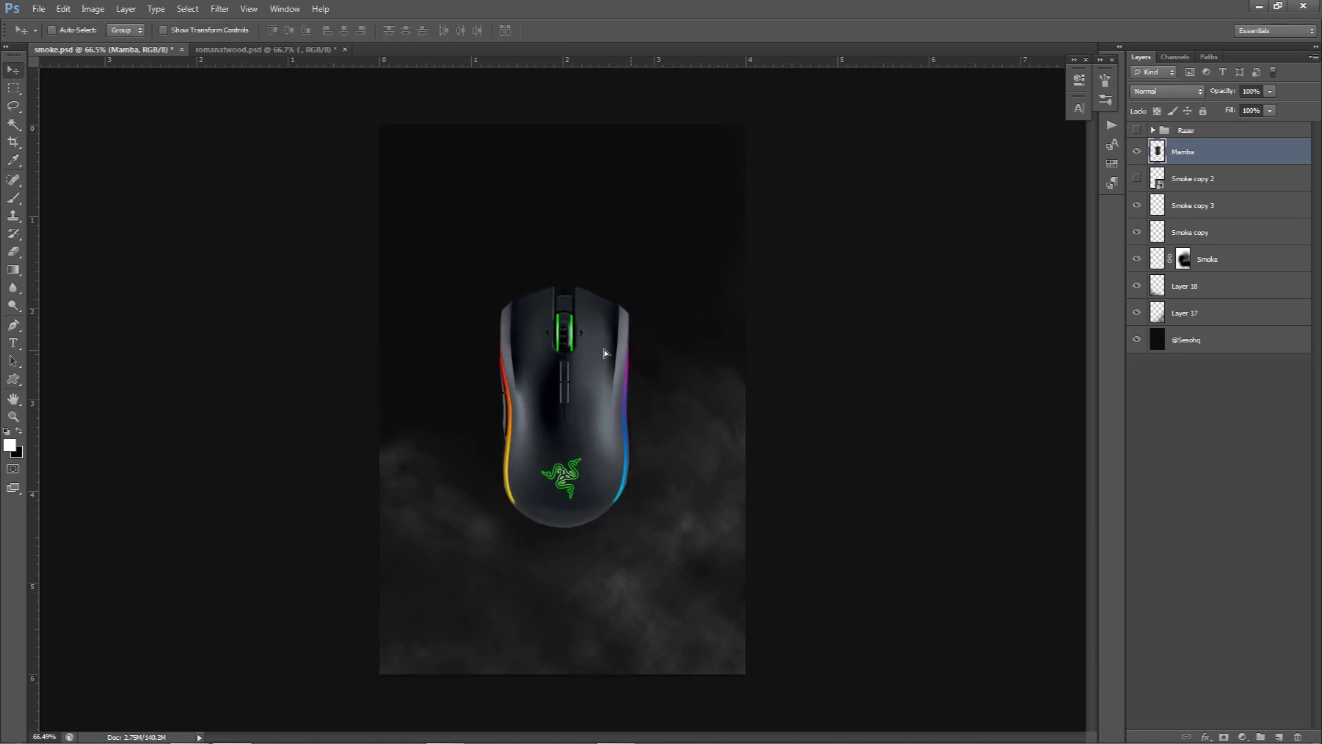
Step: Centre the mouse horizontally on the canvas using the guides and place the Mamba layer directly beneath the Smoke layer
key(ctrl+semicolon)
drag(581, 354, 571, 352)
drag(572, 350, 632, 332)
key(ctrl+h)
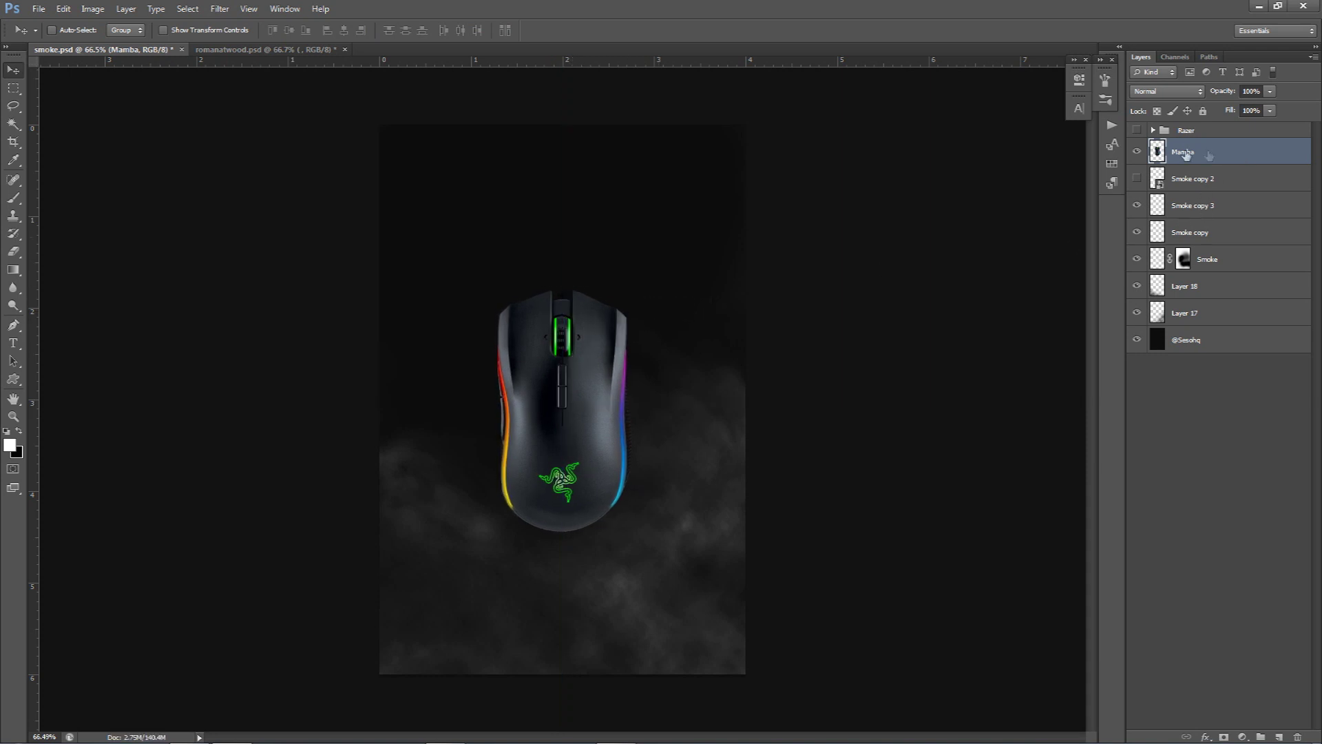
drag(1215, 157, 1195, 269)
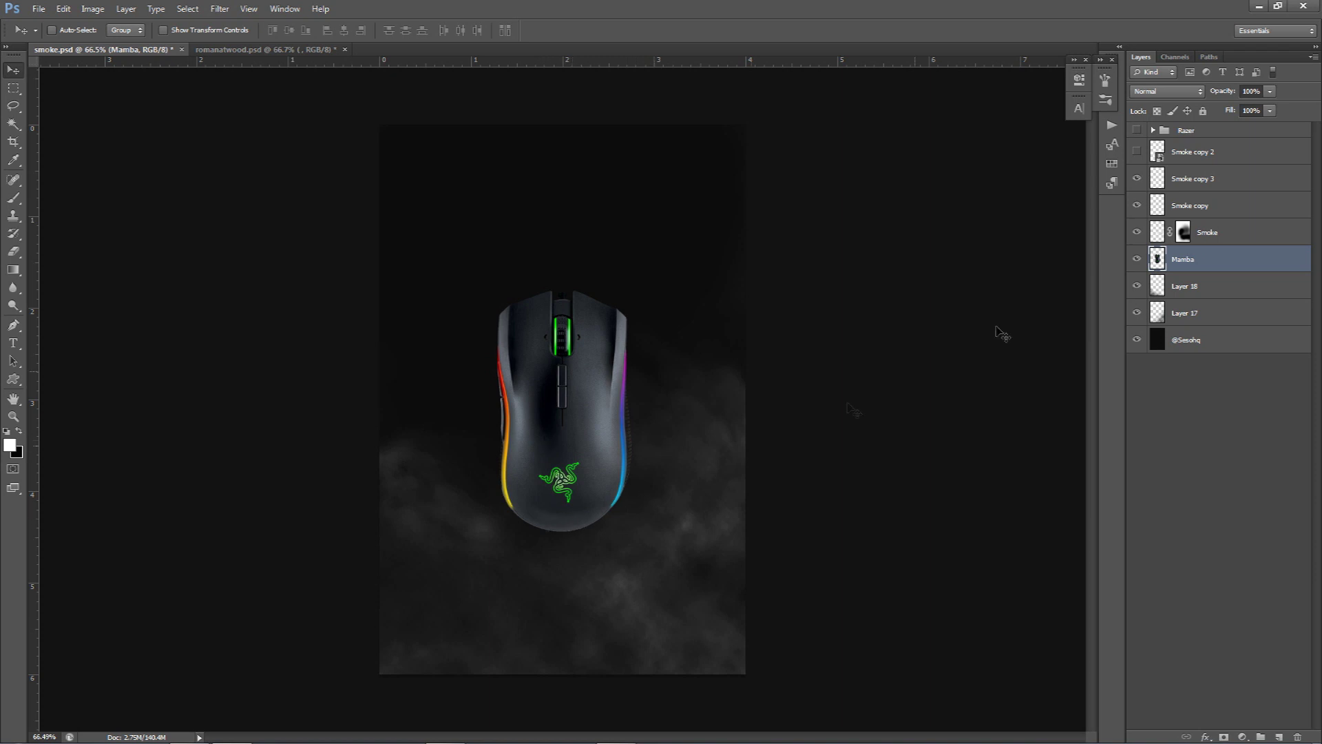
click(1135, 261)
click(1135, 261)
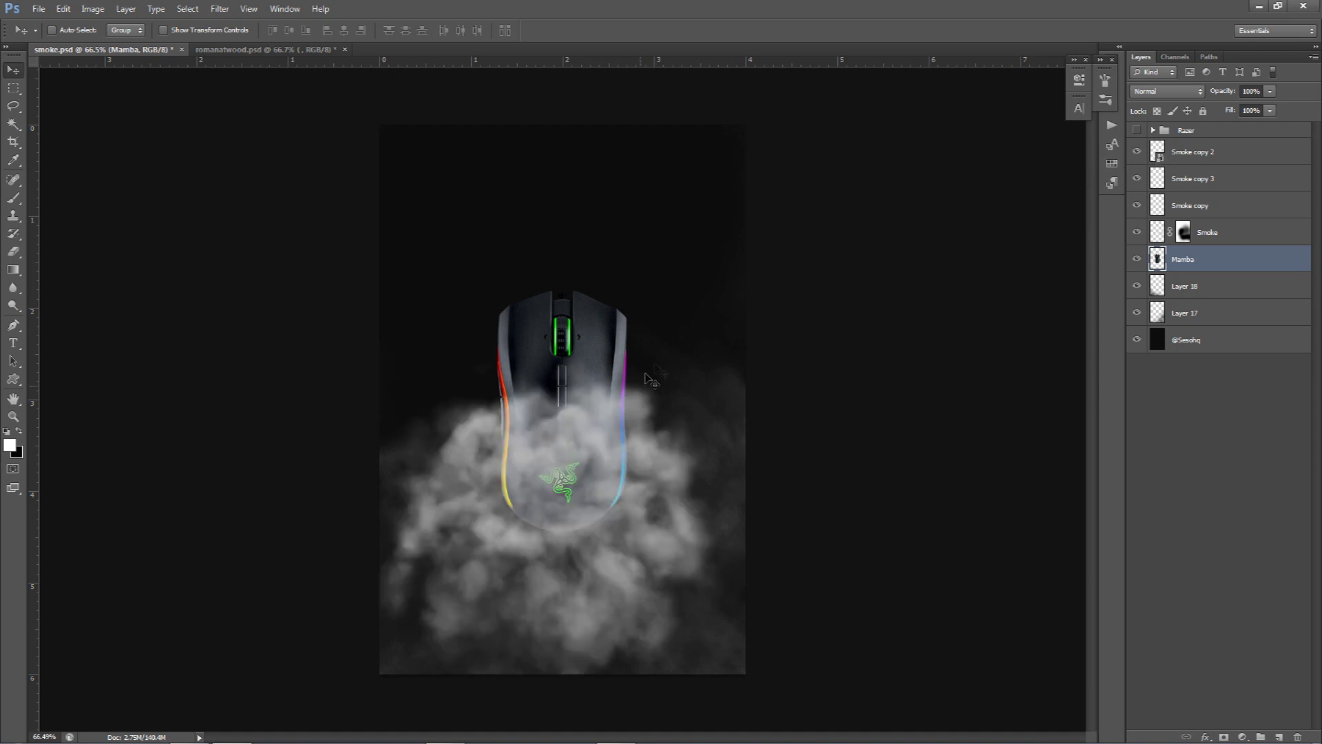
Step: Duplicate the Smoke copy 2 layer, hide the duplicate and rasterize Smoke copy 2
click(1222, 160)
key(ctrl+j)
click(1137, 151)
click(1158, 180)
right_click(1162, 182)
click(1205, 330)
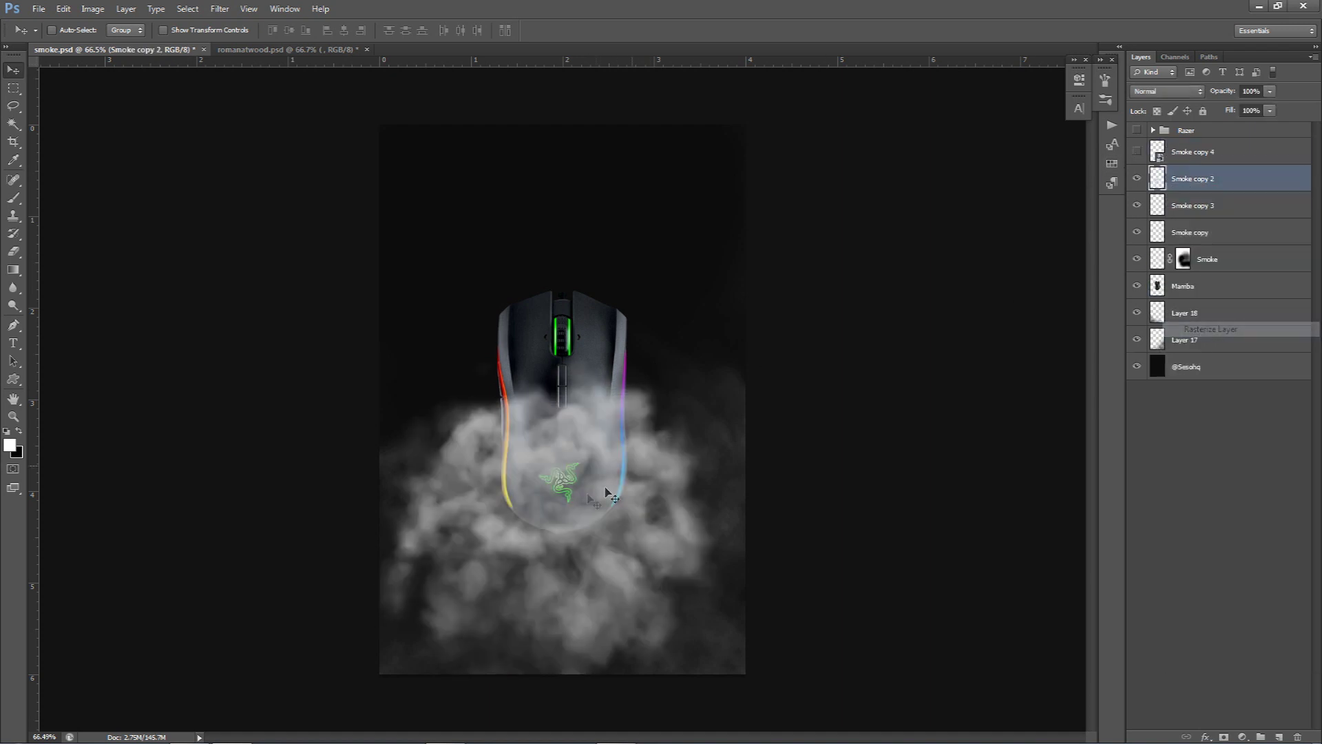
Step: Move Smoke copy 2 over the mouse's lower right side and thin it with a soft 531 px eraser at 30% opacity
drag(589, 508, 649, 559)
key(e)
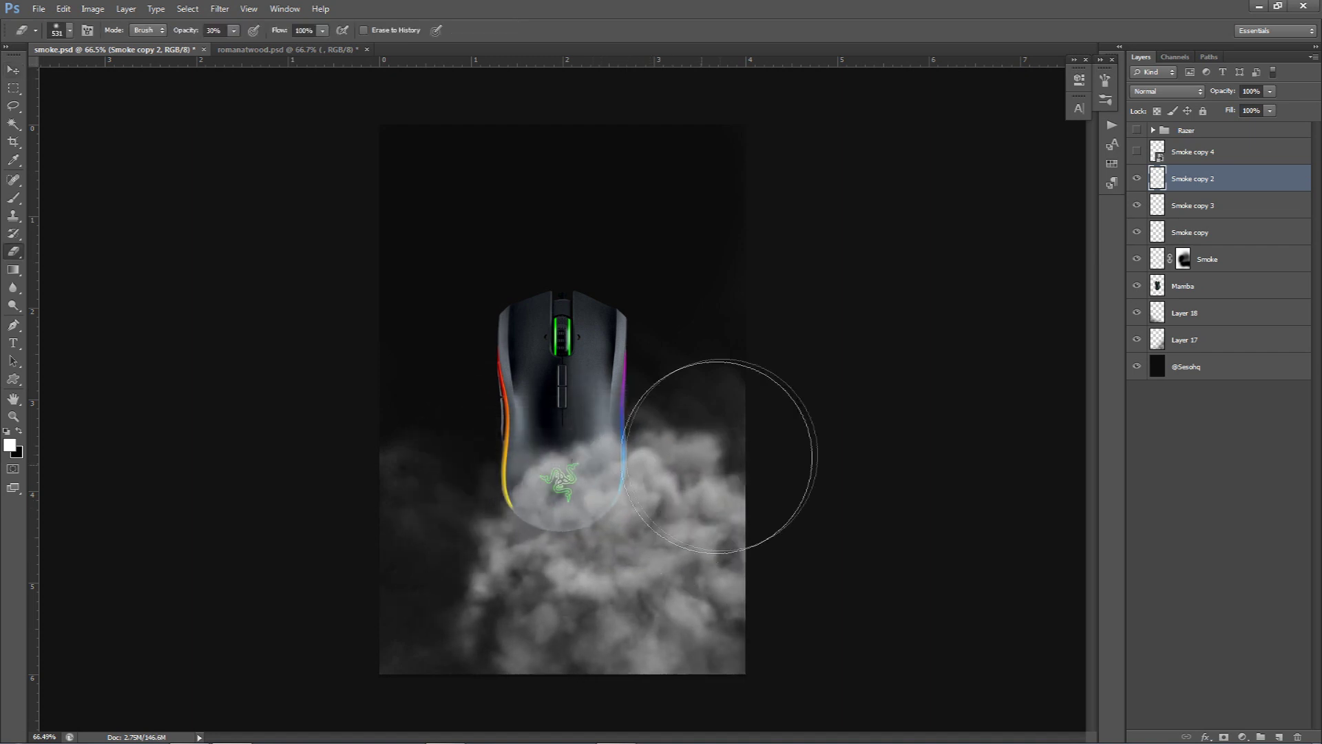
mouse_move(583, 614)
mouse_down()
mouse_move(561, 626)
mouse_move(597, 634)
mouse_move(549, 634)
mouse_move(696, 594)
mouse_move(723, 566)
mouse_move(688, 413)
mouse_move(610, 403)
mouse_move(634, 383)
mouse_move(685, 428)
mouse_up()
key(v)
mouse_move(709, 507)
mouse_down()
mouse_move(693, 506)
mouse_move(714, 525)
mouse_up()
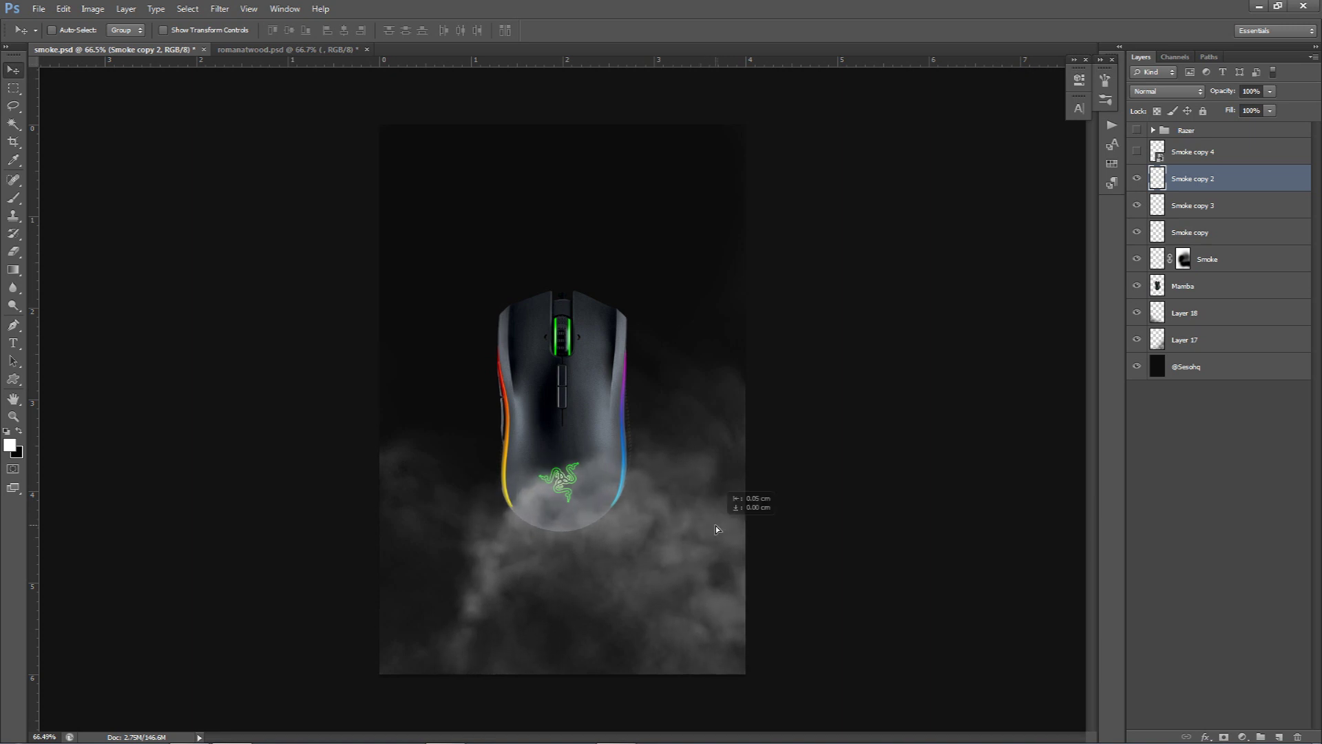
Step: Erase the right-hand part of Smoke copy 2 with the soft eraser at 100% opacity
key(e)
click(235, 32)
drag(239, 42, 370, 53)
drag(773, 522, 749, 522)
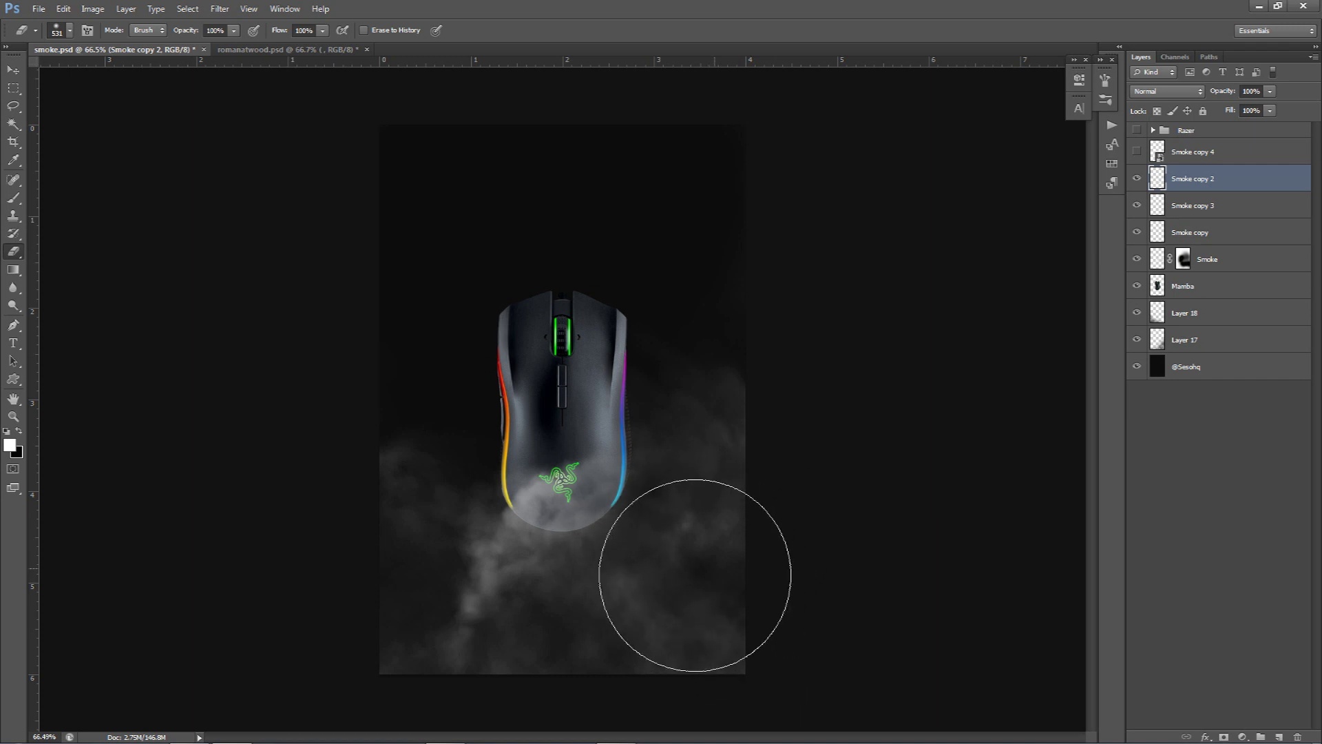
key(v)
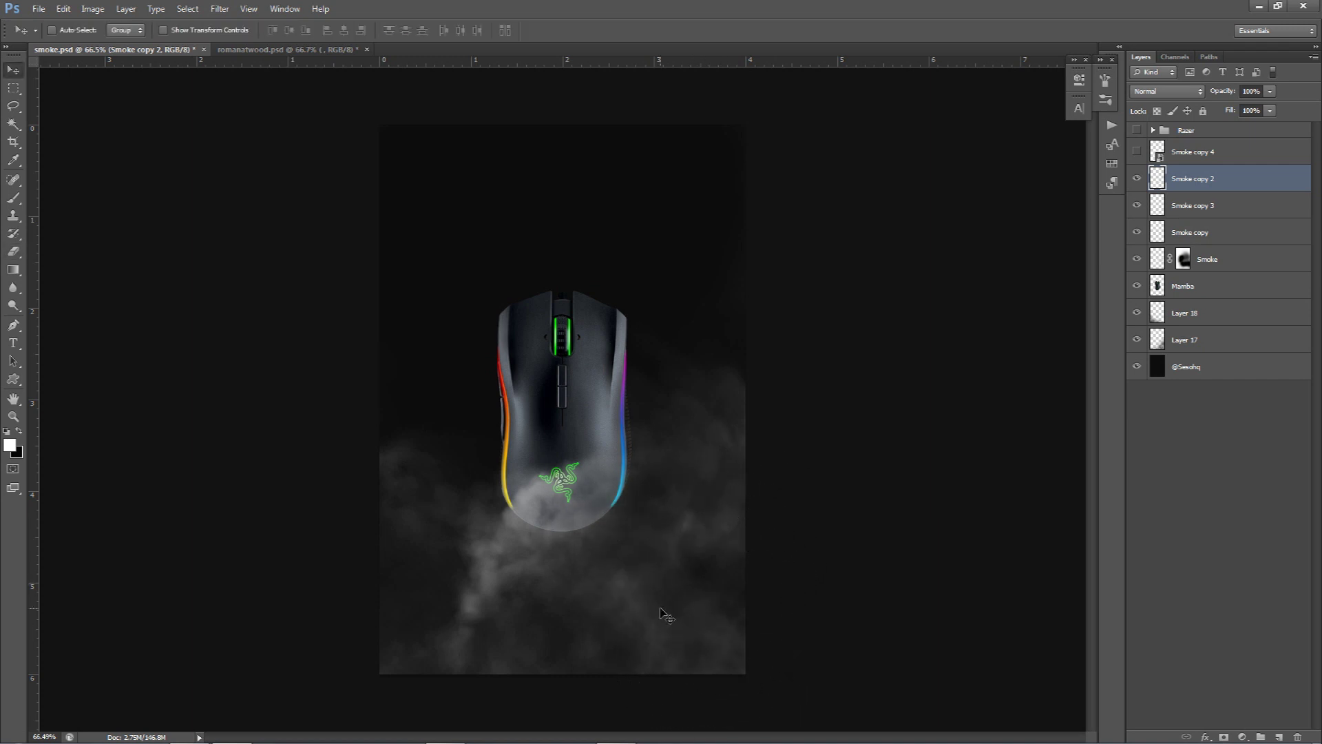
Step: Add a layer above Smoke copy 2, paint a soft white 172 px stroke over the right-hand smoke and set it to Overlay
click(1279, 736)
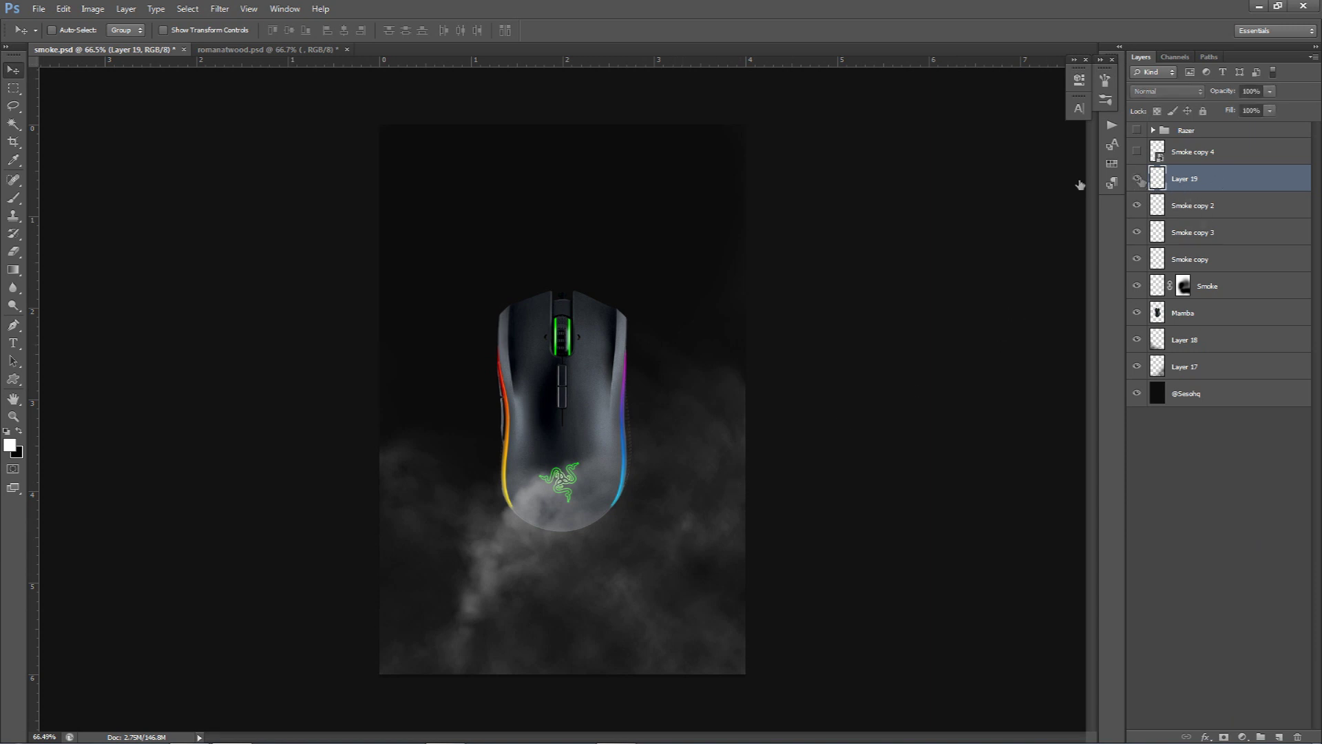
key(b)
drag(625, 484, 585, 496)
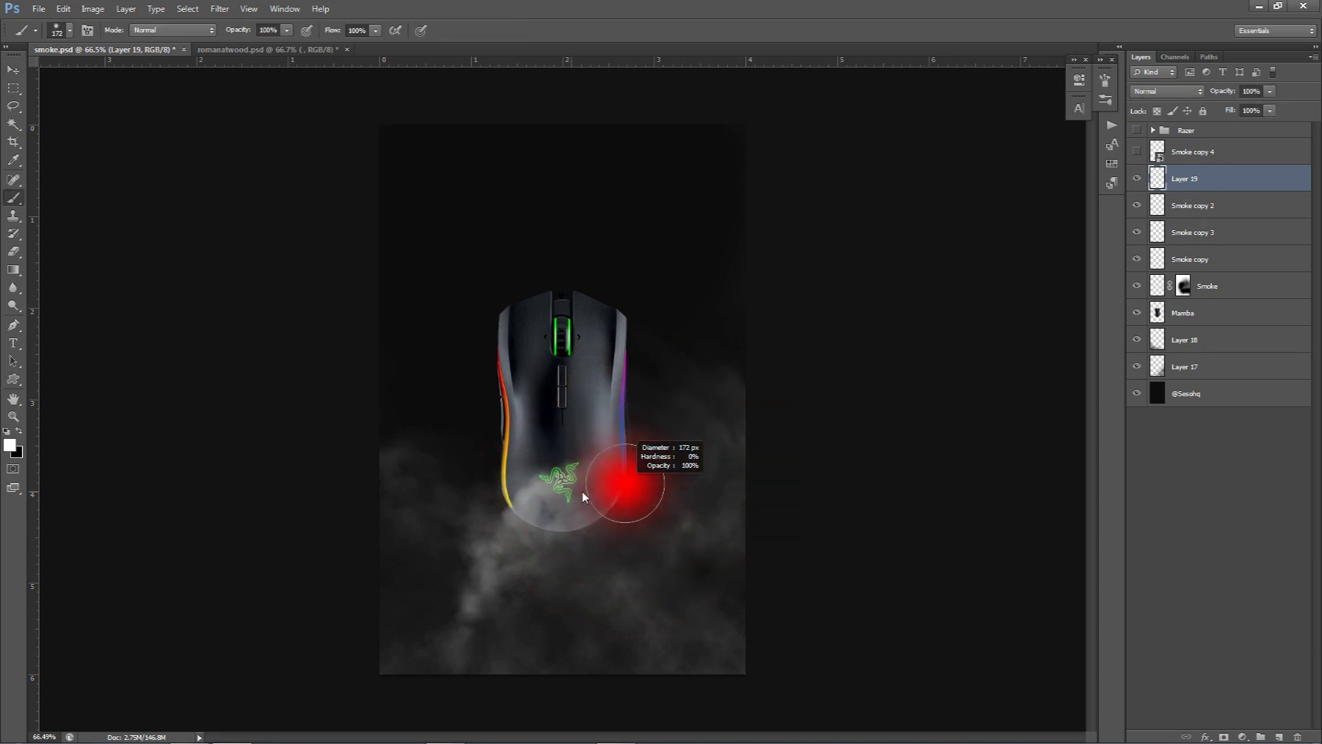
drag(717, 485, 656, 566)
click(1175, 90)
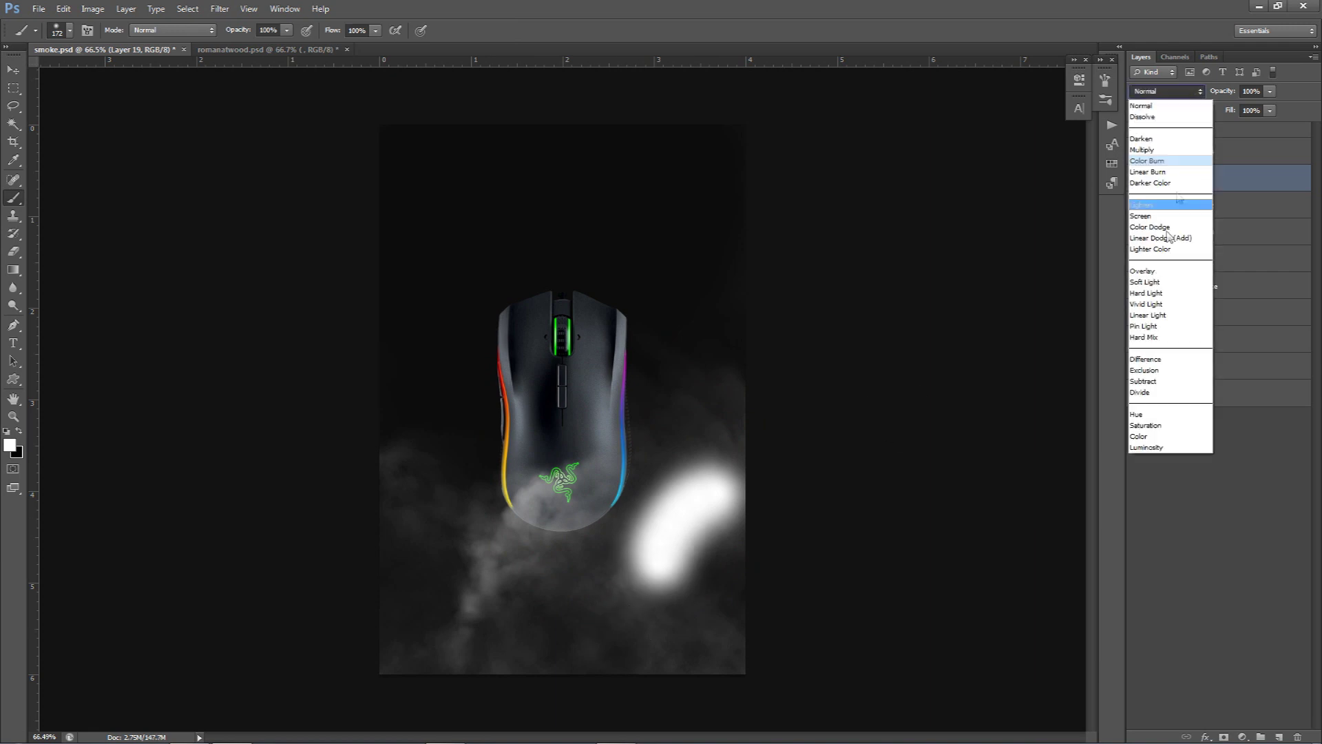
click(1157, 270)
Step: Brighten the smoke left of the mouse on the Overlay layer with a soft white 133 px brush
drag(457, 546, 430, 544)
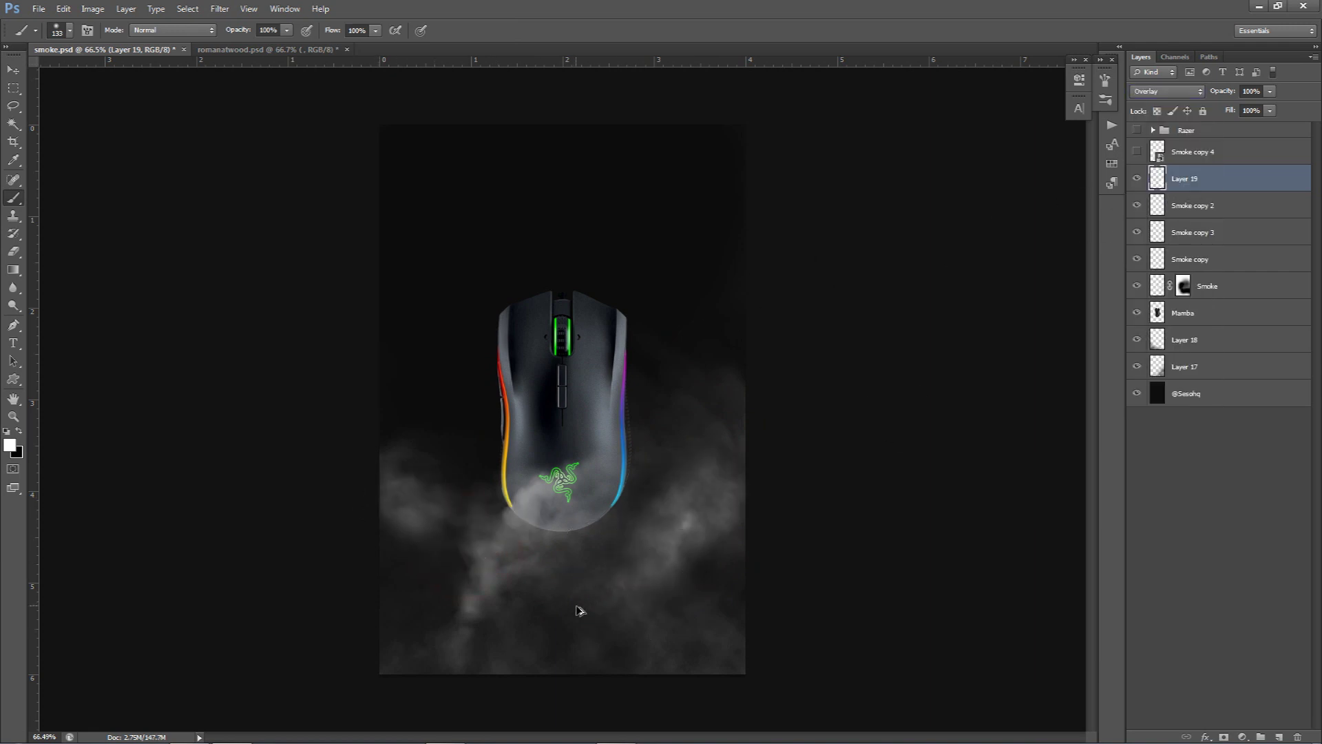
key(ctrl+z)
click(411, 520)
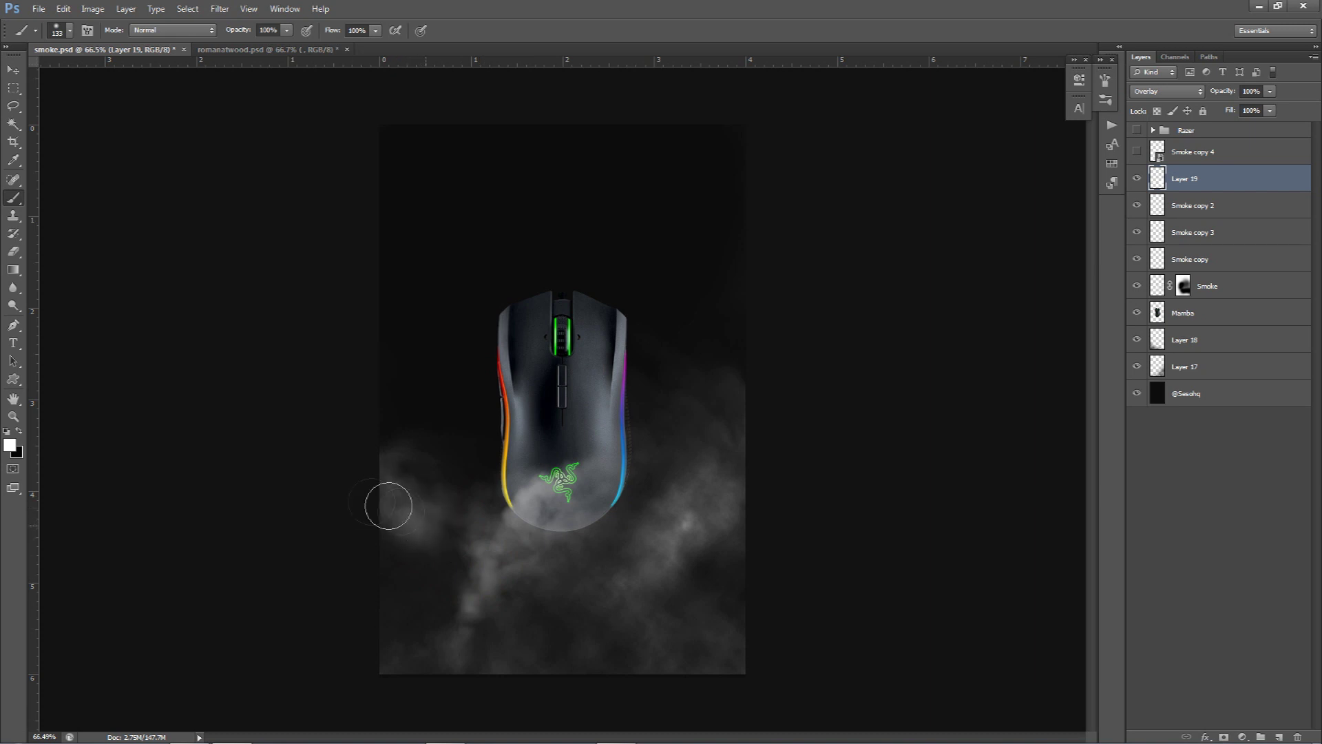
drag(401, 519, 460, 552)
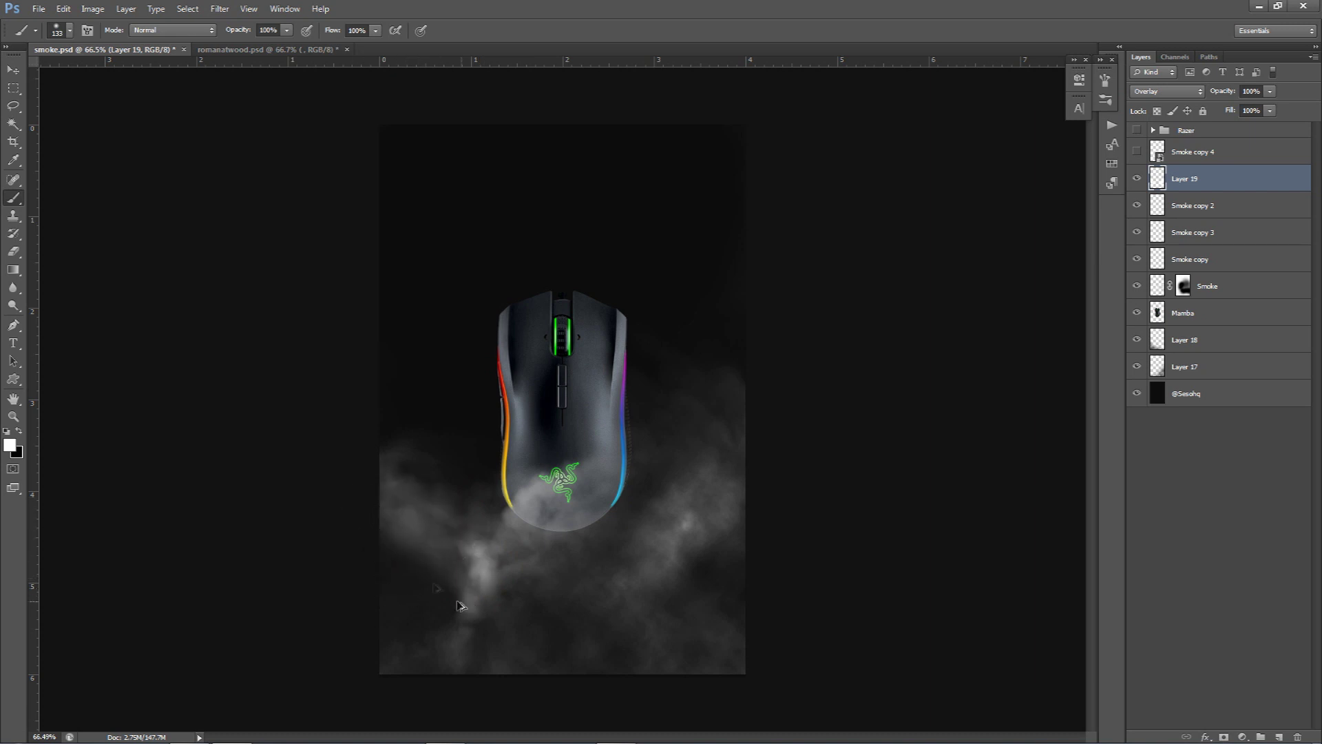
key(ctrl+z)
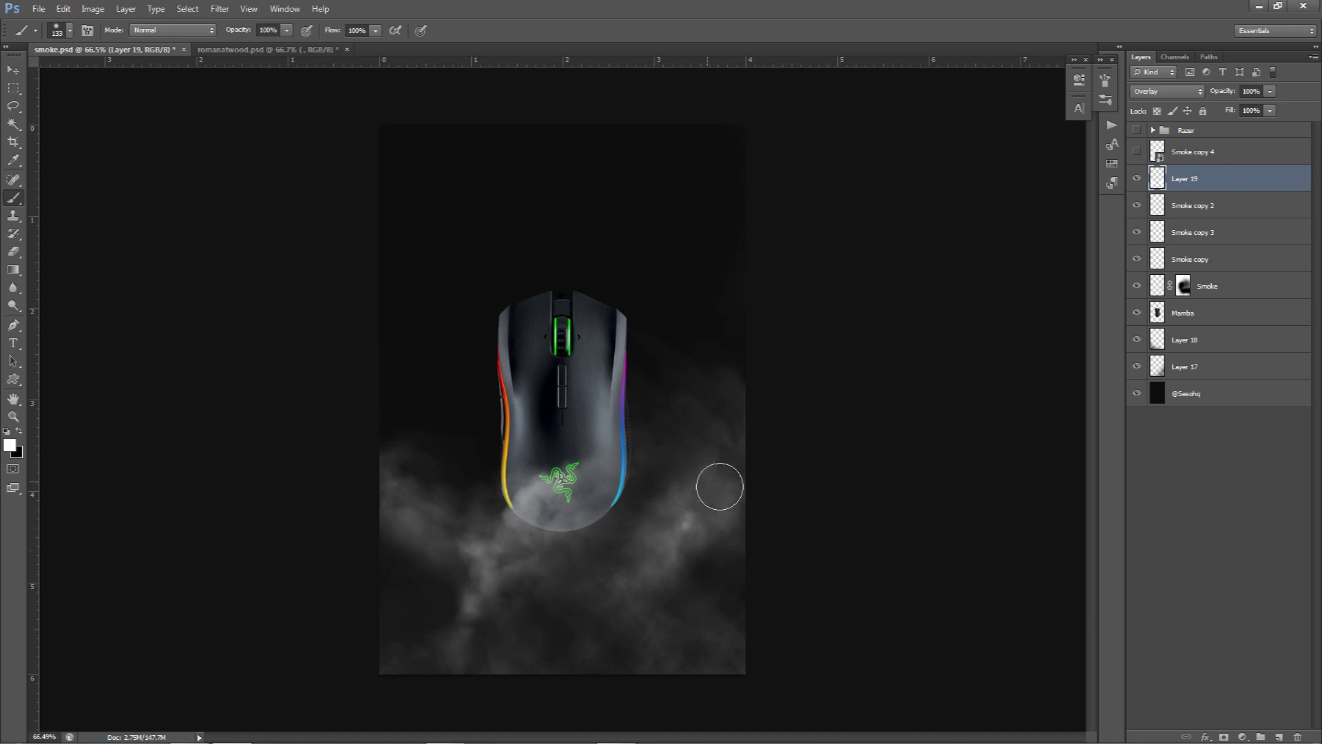
Step: Brighten the upper right smoke with the 133 px brush and the smoke along the bottom edge with a 93 px brush
click(689, 382)
drag(704, 377, 742, 398)
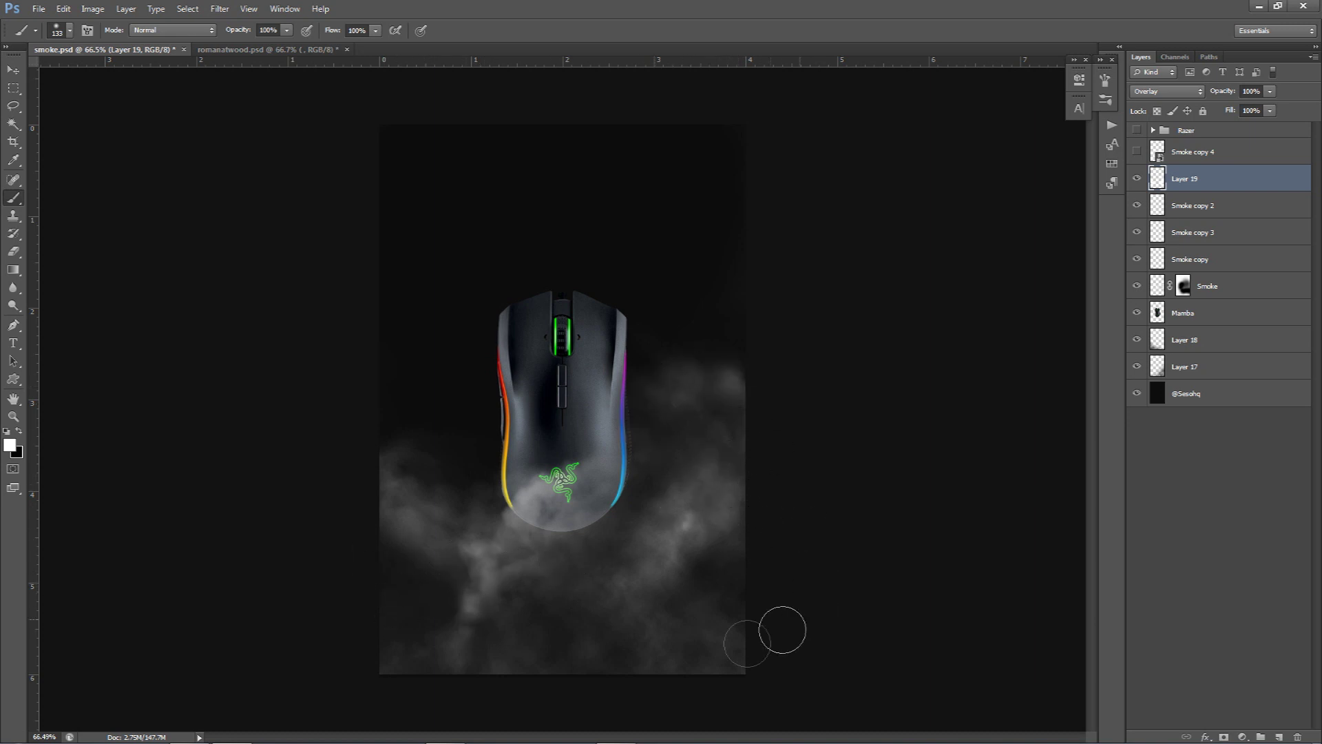
mouse_move(619, 662)
mouse_down()
mouse_move(595, 661)
mouse_move(647, 635)
mouse_move(560, 631)
mouse_move(582, 642)
mouse_move(561, 643)
mouse_up()
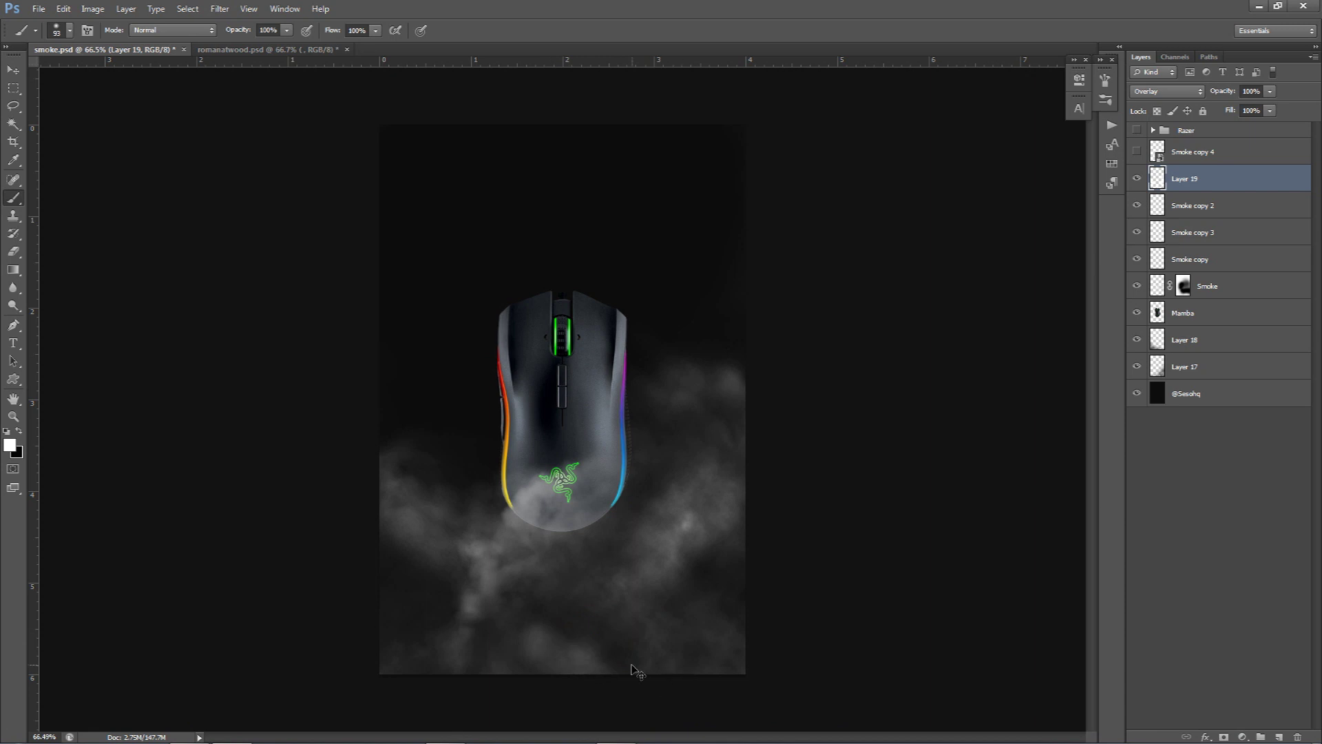
Step: Erase some of the highlights on Layer 19 with a 270 px eraser and toggle the layer's visibility to compare
key(e)
mouse_move(559, 603)
mouse_down()
mouse_move(469, 597)
mouse_move(519, 611)
mouse_up()
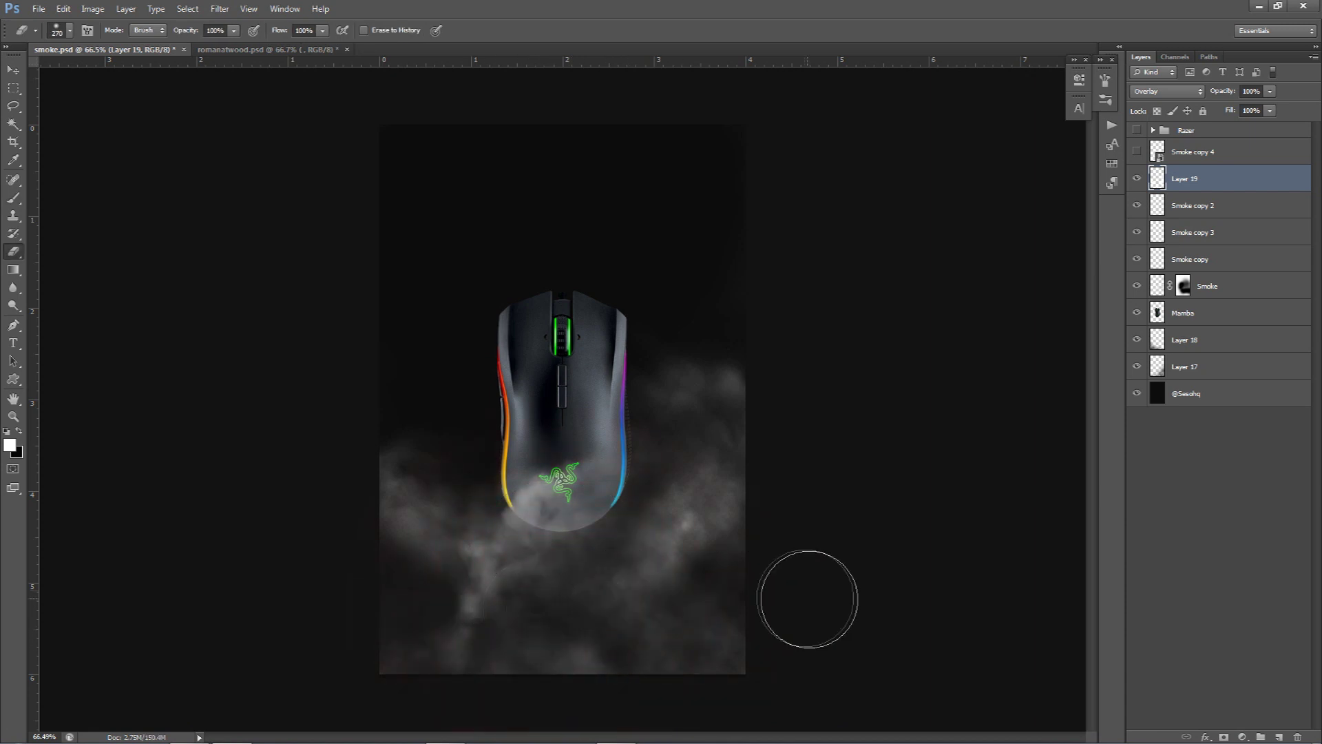
key(v)
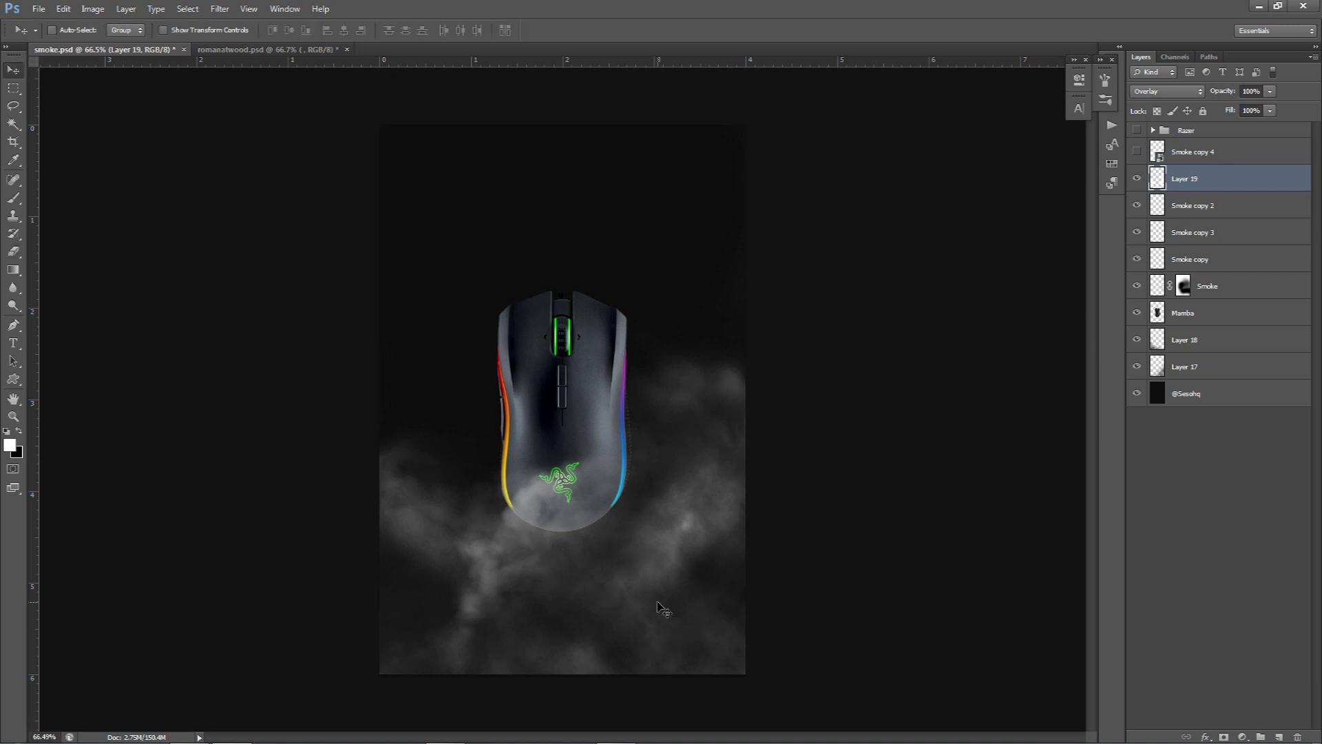
click(1142, 177)
click(1141, 178)
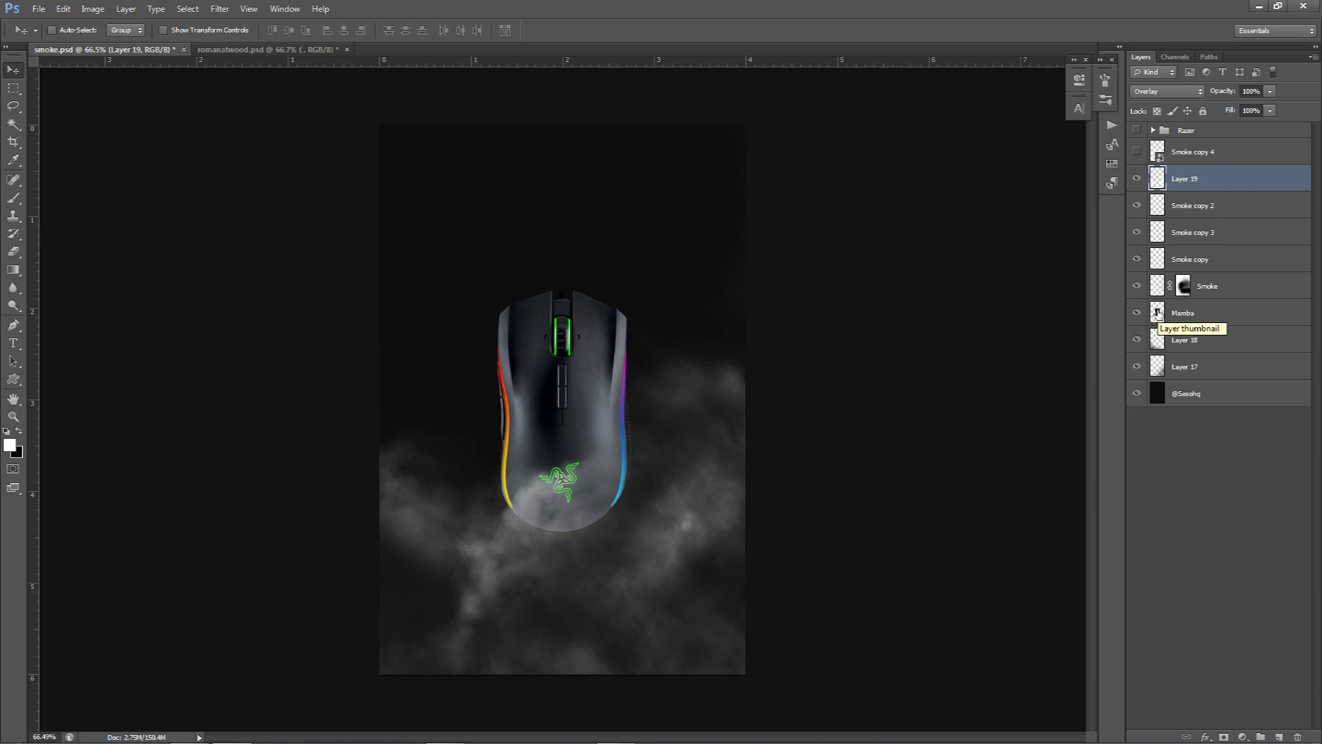
Step: Add a layer mask to Mamba and fade the mouse's bottom edge into the smoke with a soft 108 px eraser
click(1233, 314)
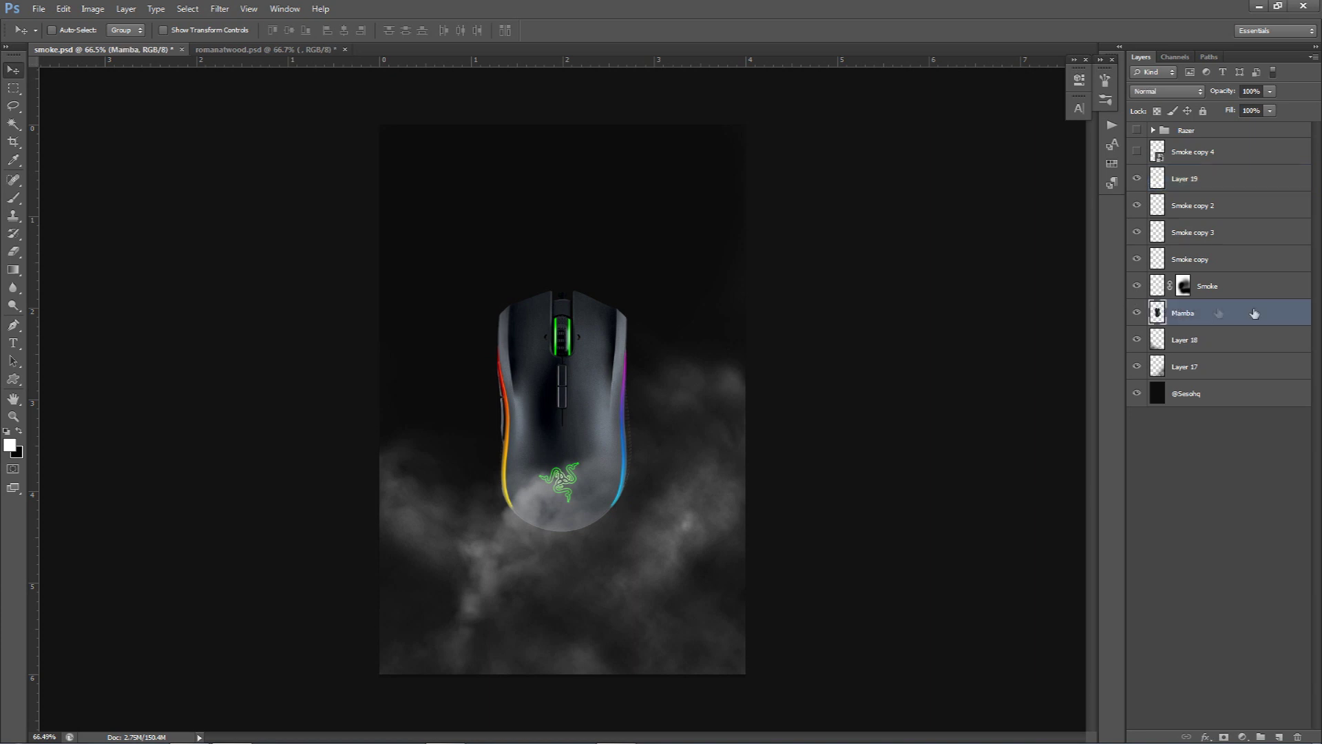
click(1224, 737)
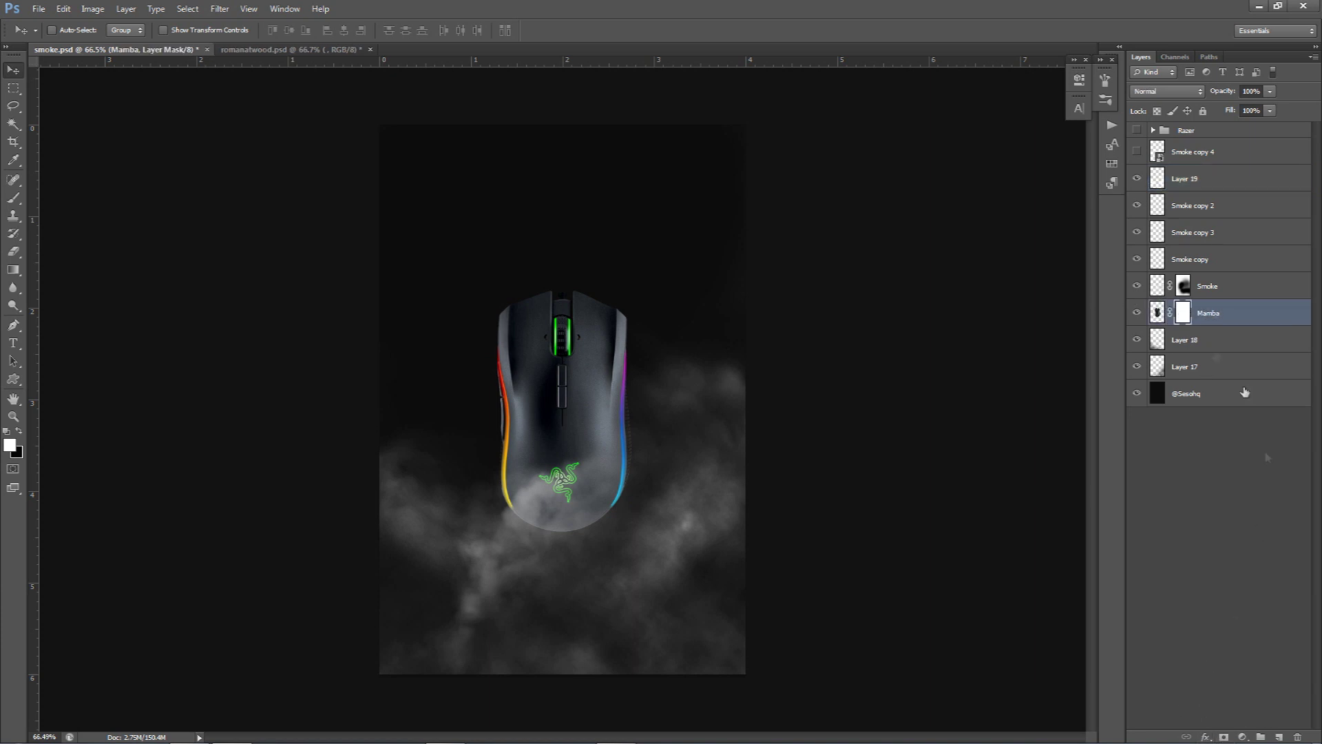
key(e)
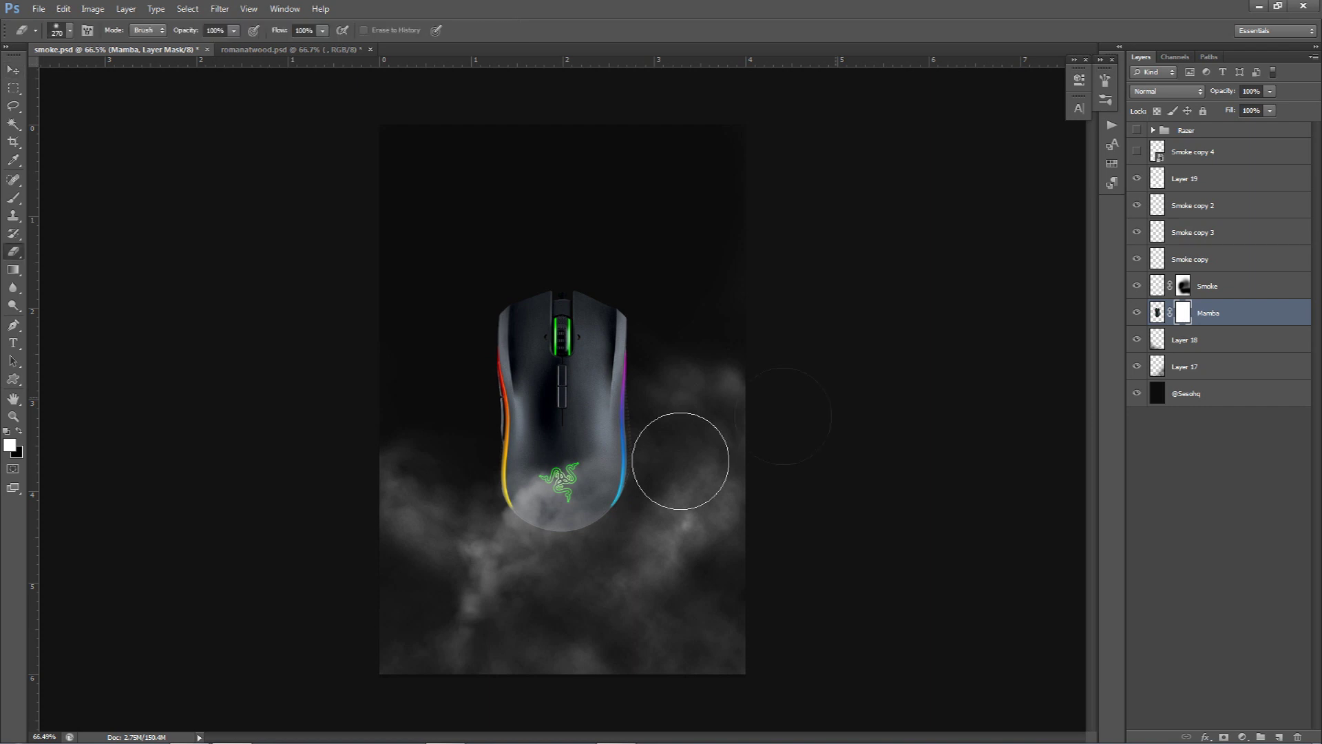
scroll(544, 530, up, 5)
drag(623, 541, 618, 543)
right_click(701, 420)
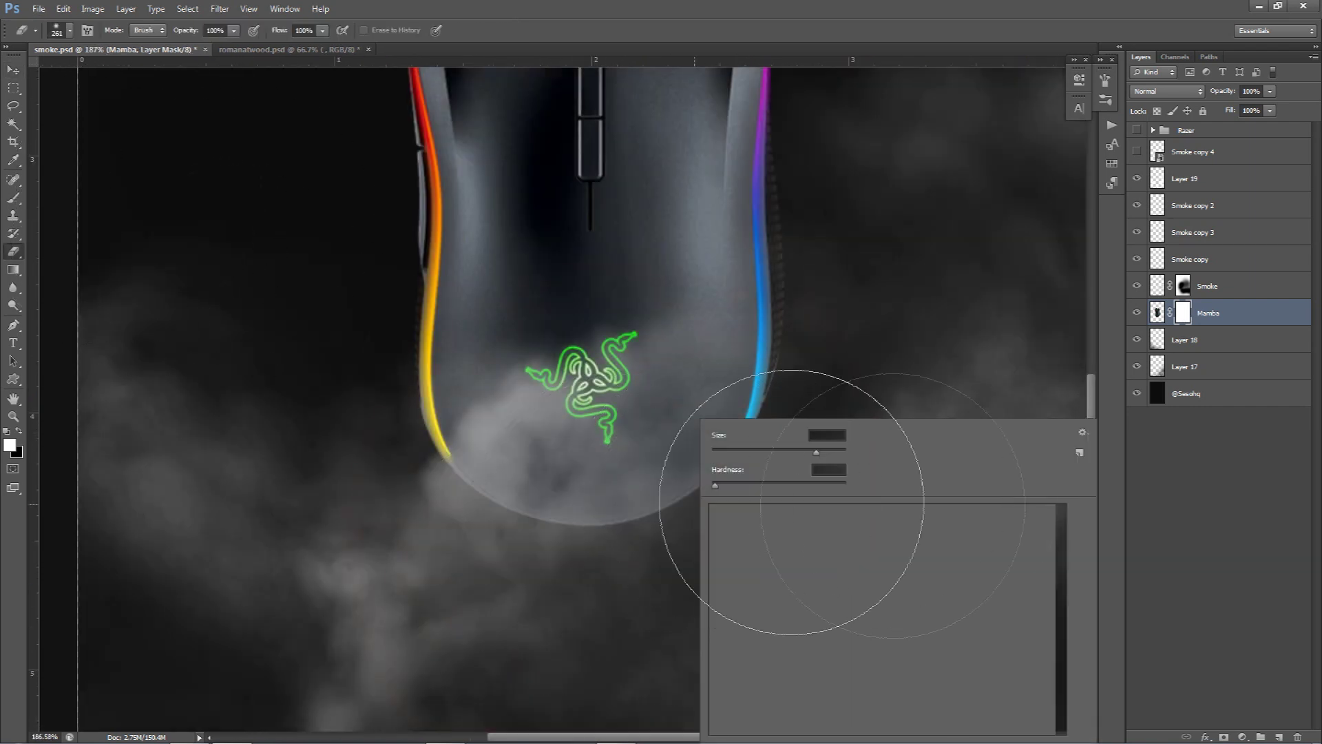
drag(715, 487, 689, 484)
click(641, 544)
drag(641, 543, 542, 540)
mouse_move(452, 534)
mouse_down()
mouse_move(428, 498)
mouse_move(565, 583)
mouse_move(627, 562)
mouse_move(669, 573)
mouse_move(707, 535)
mouse_move(711, 557)
mouse_move(727, 537)
mouse_move(718, 513)
mouse_move(713, 530)
mouse_move(609, 584)
mouse_move(719, 431)
mouse_move(841, 431)
mouse_move(790, 385)
mouse_move(773, 341)
mouse_move(679, 482)
mouse_move(587, 485)
mouse_move(461, 428)
mouse_up()
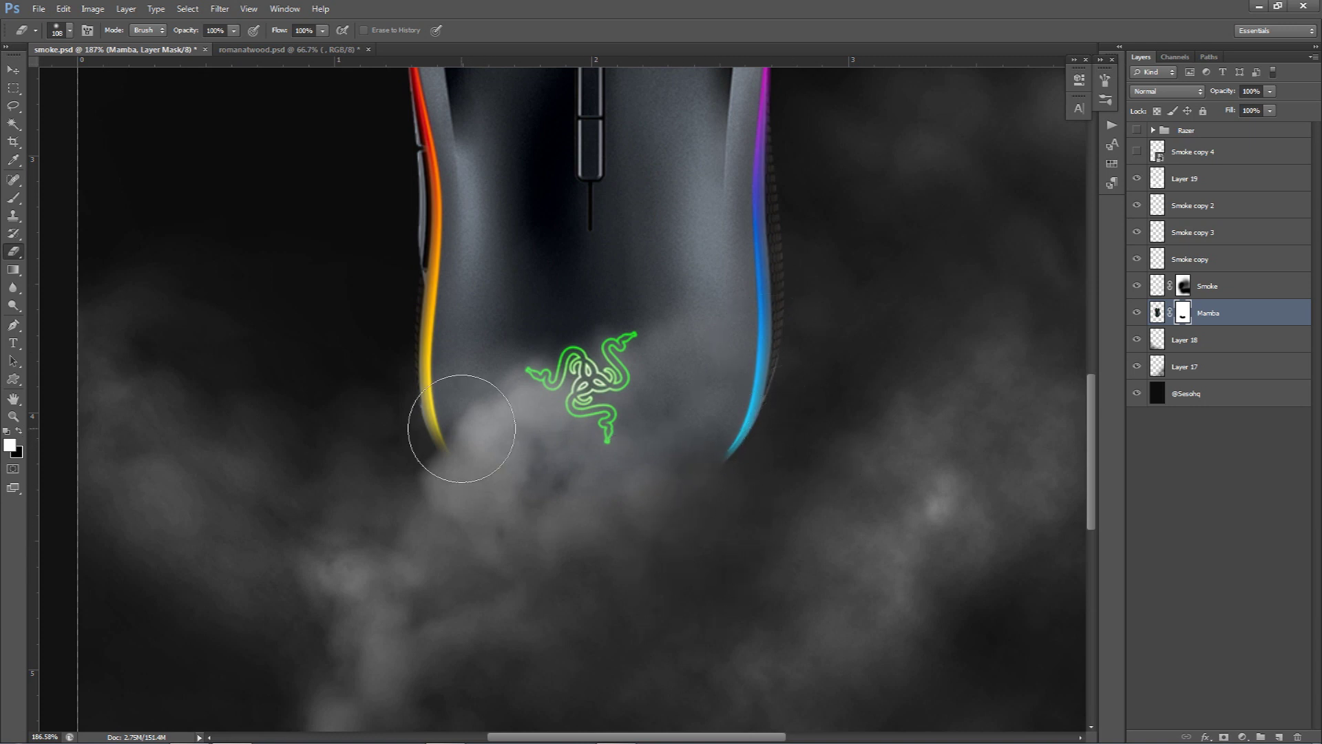
Step: Try masking away the mouse's lower body up over the logo, and undo that erasing
mouse_move(684, 464)
mouse_down()
mouse_move(750, 465)
mouse_move(751, 476)
mouse_move(576, 443)
mouse_move(484, 478)
mouse_move(476, 434)
mouse_up()
scroll(805, 545, down, 2)
scroll(805, 545, down, 2)
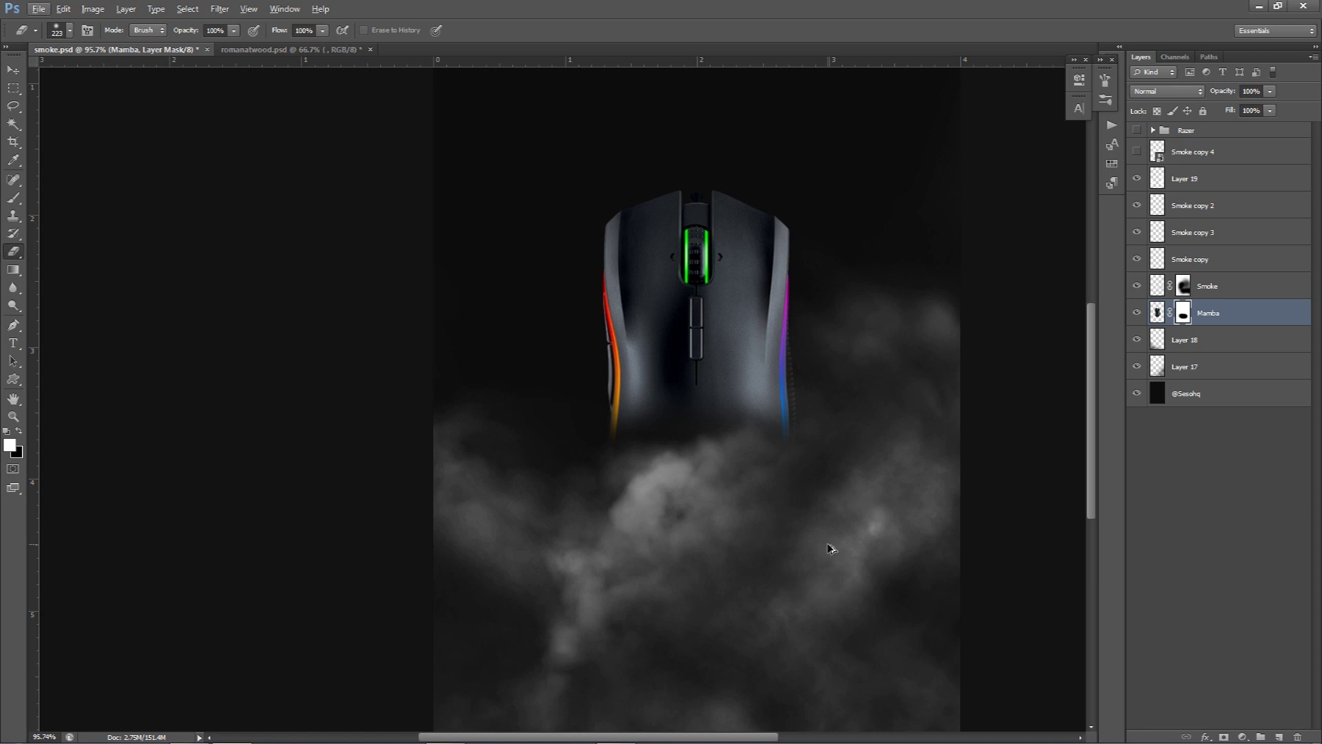
key(ctrl+z)
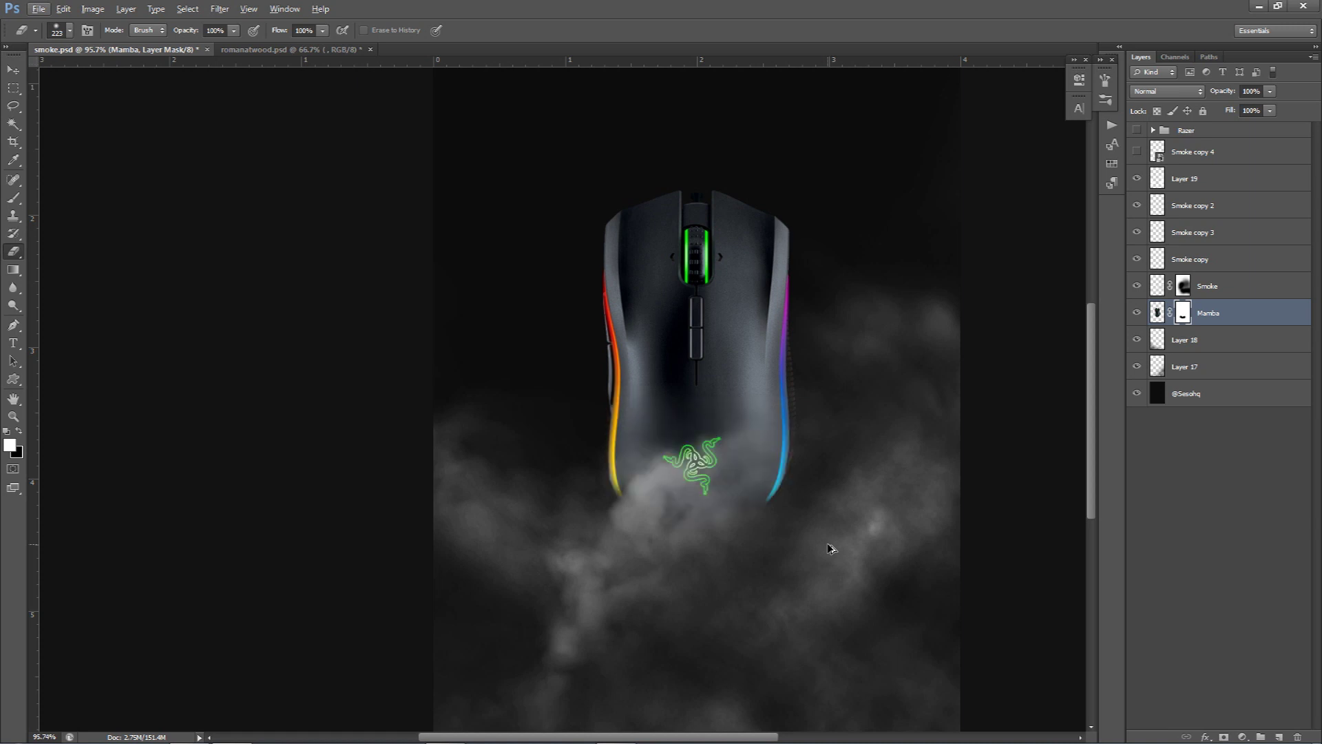
scroll(776, 577, up, 3)
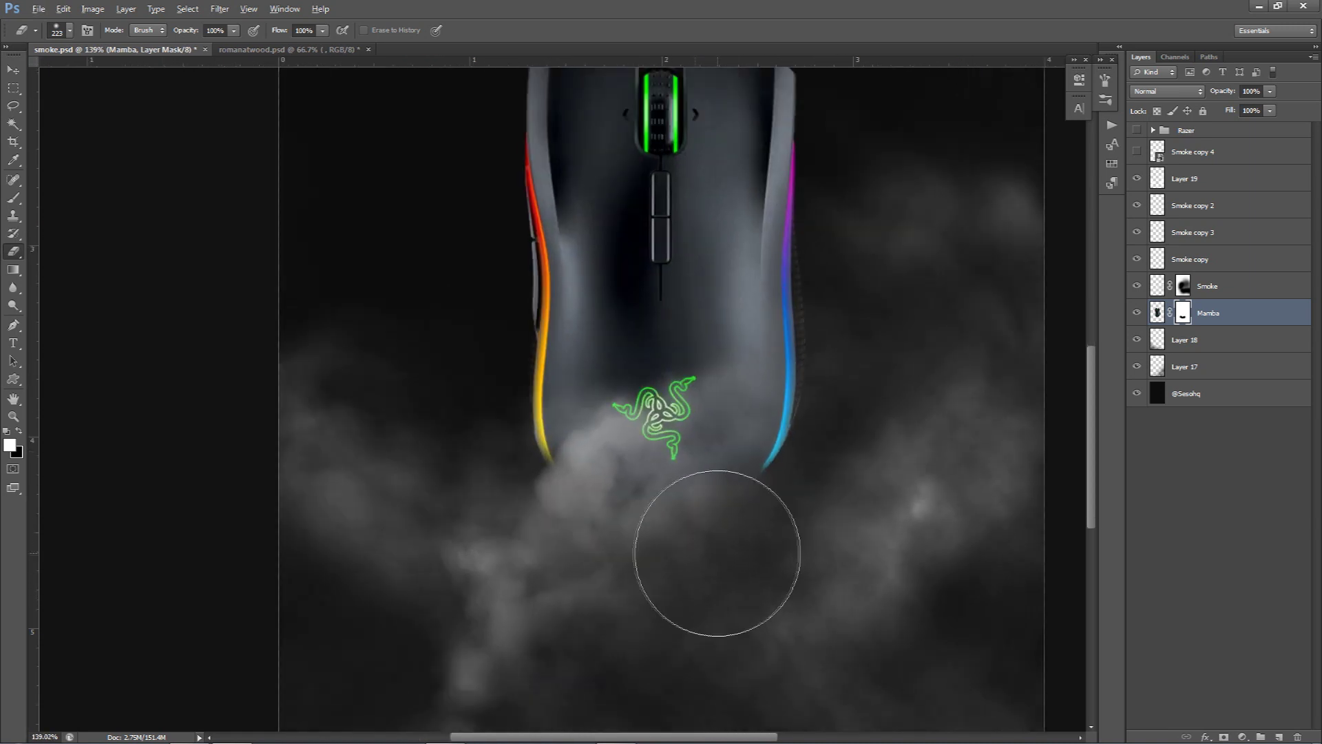
scroll(682, 549, up, 2)
key(v)
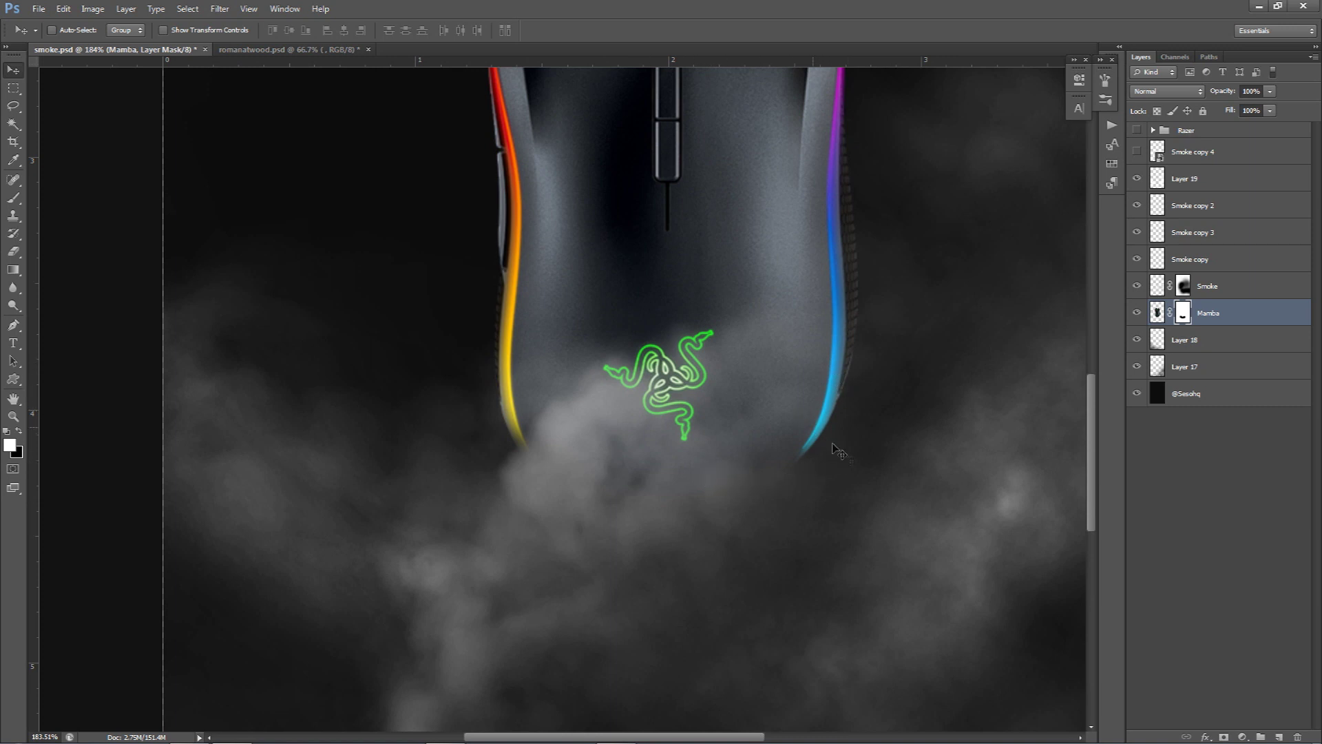
alt+scroll(844, 457, down, 5)
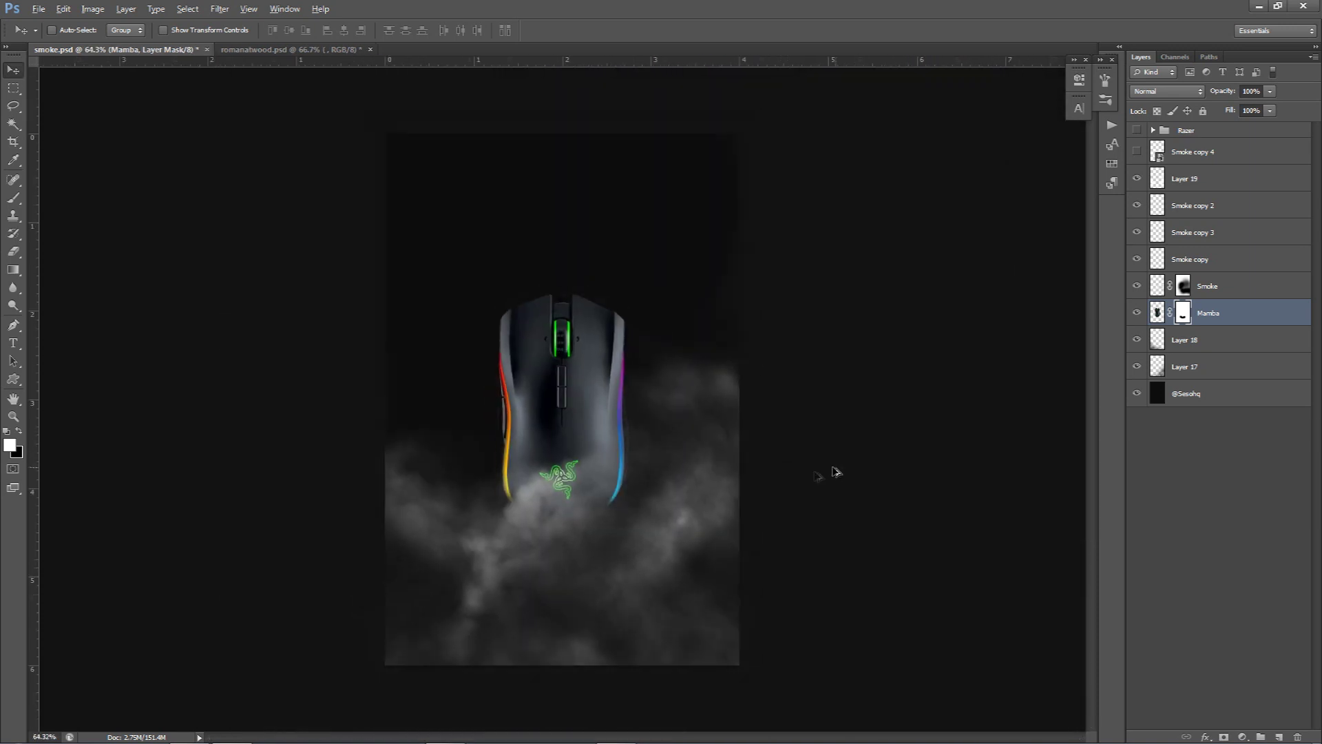
Step: Show the Razer group and toggle the visibility of the layers below it to compare that version with the new scene
click(1137, 130)
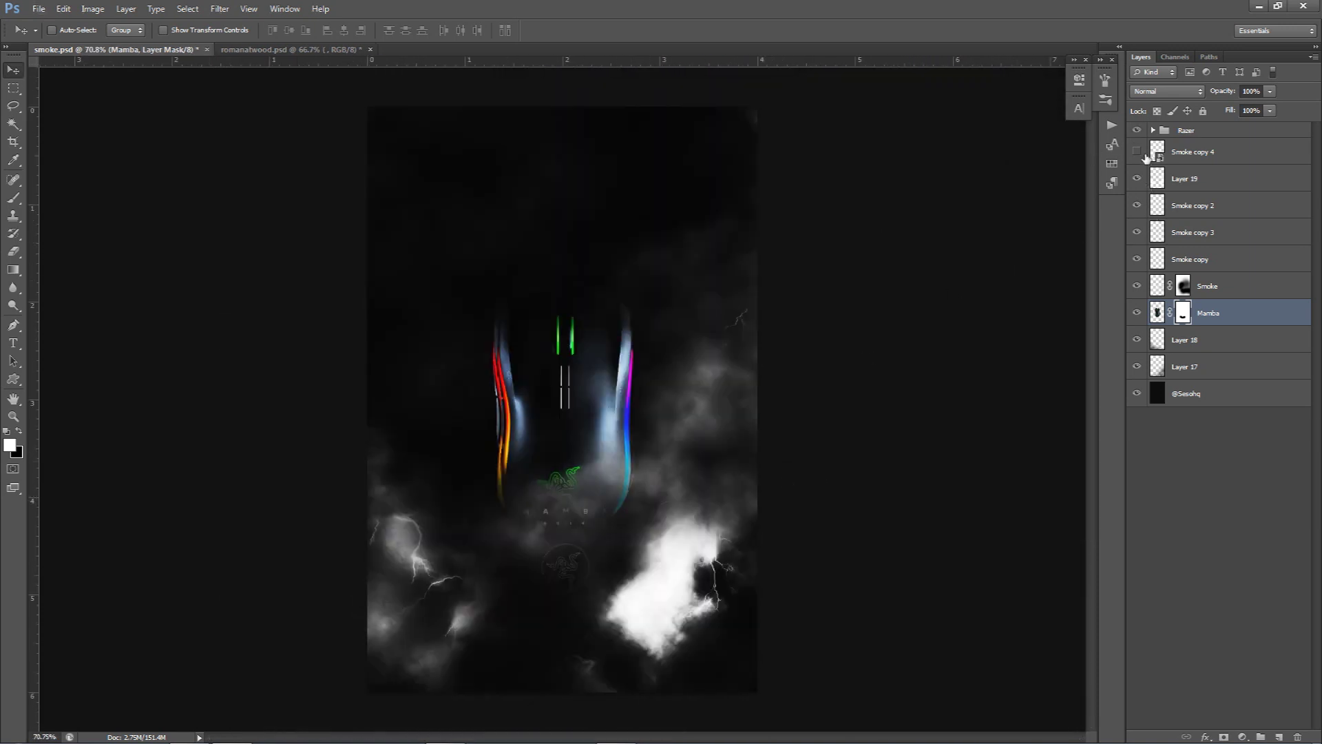
click(1136, 176)
click(1138, 171)
drag(1138, 173, 1135, 367)
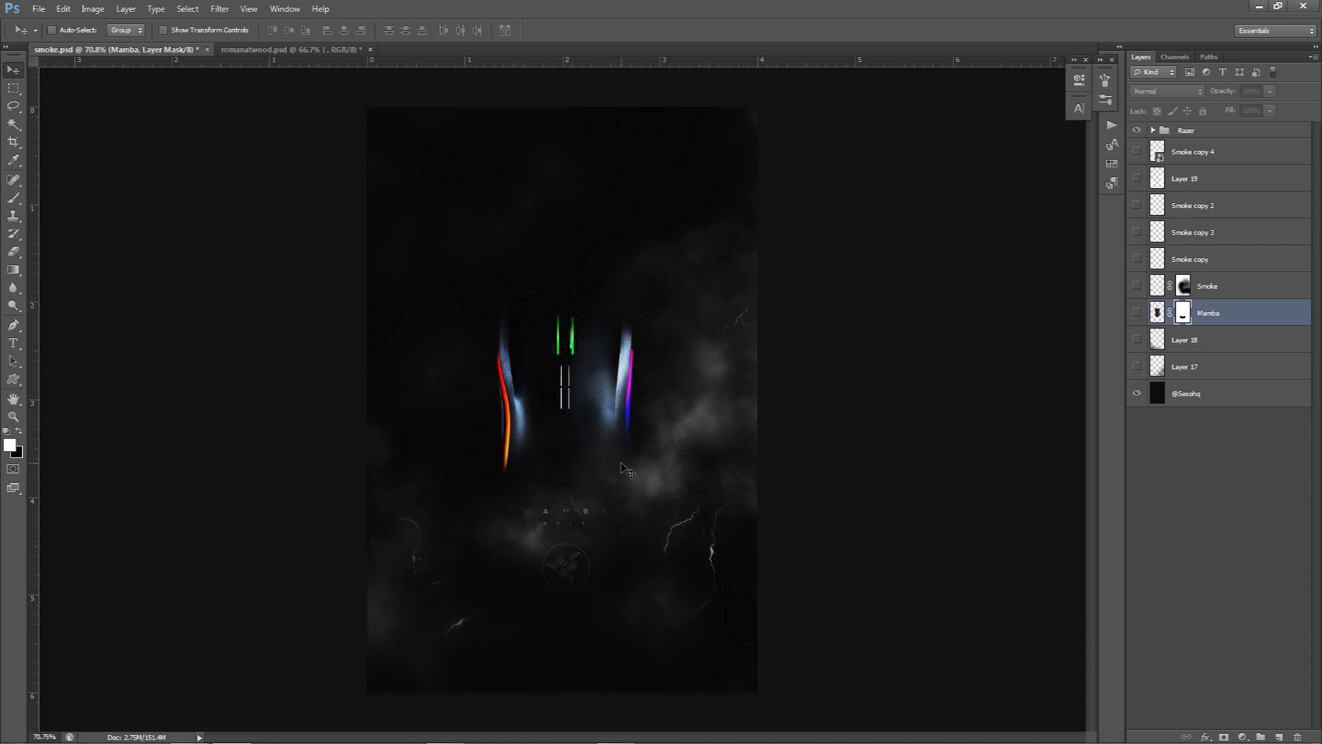
drag(1137, 178, 1137, 366)
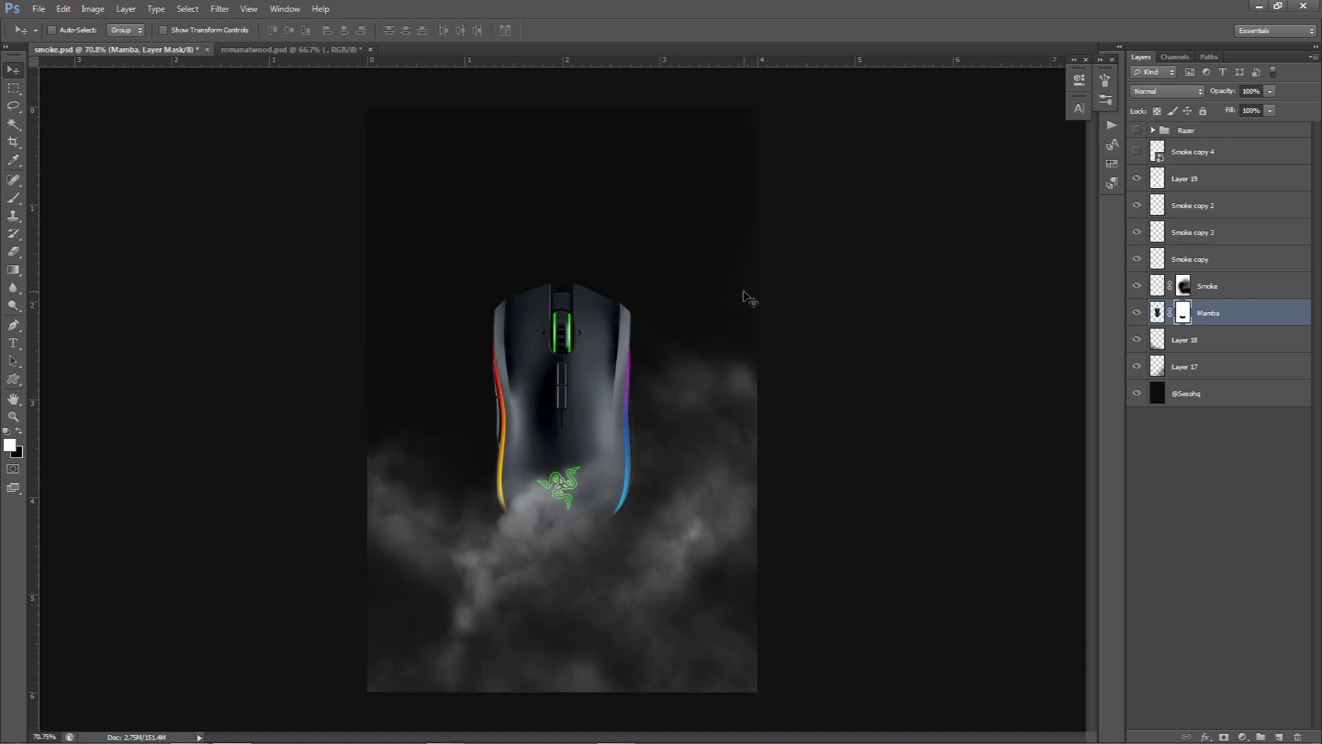
Step: Add a Brightness/Contrast adjustment layer above Smoke copy 4 with brightness -41 and contrast 71
click(1198, 155)
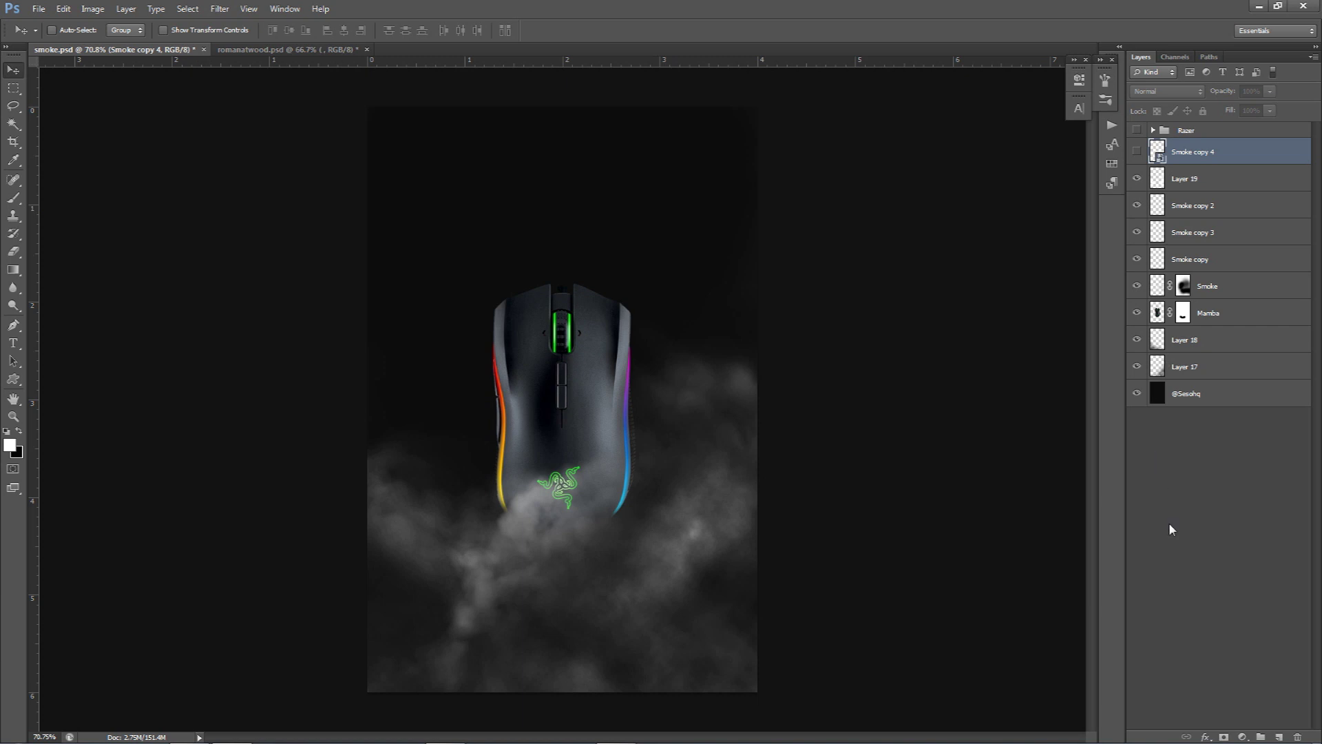
click(1243, 737)
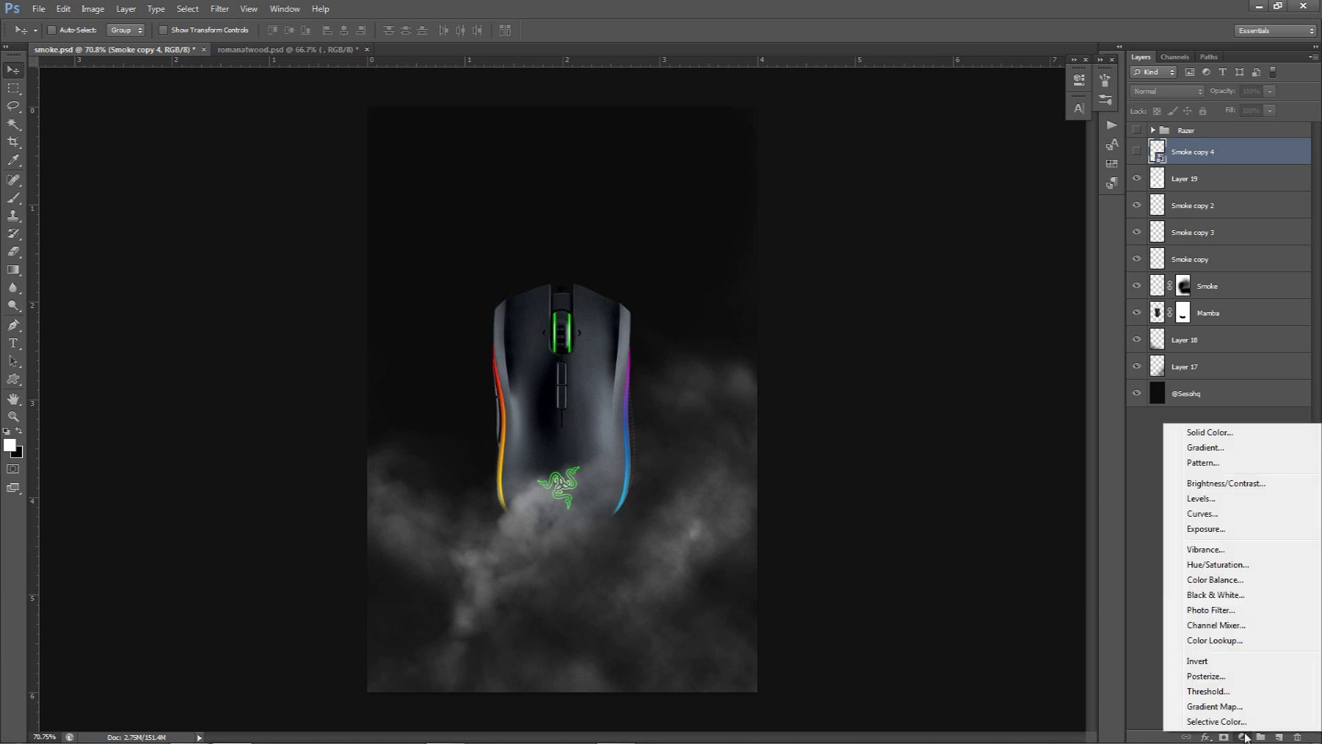
click(1233, 486)
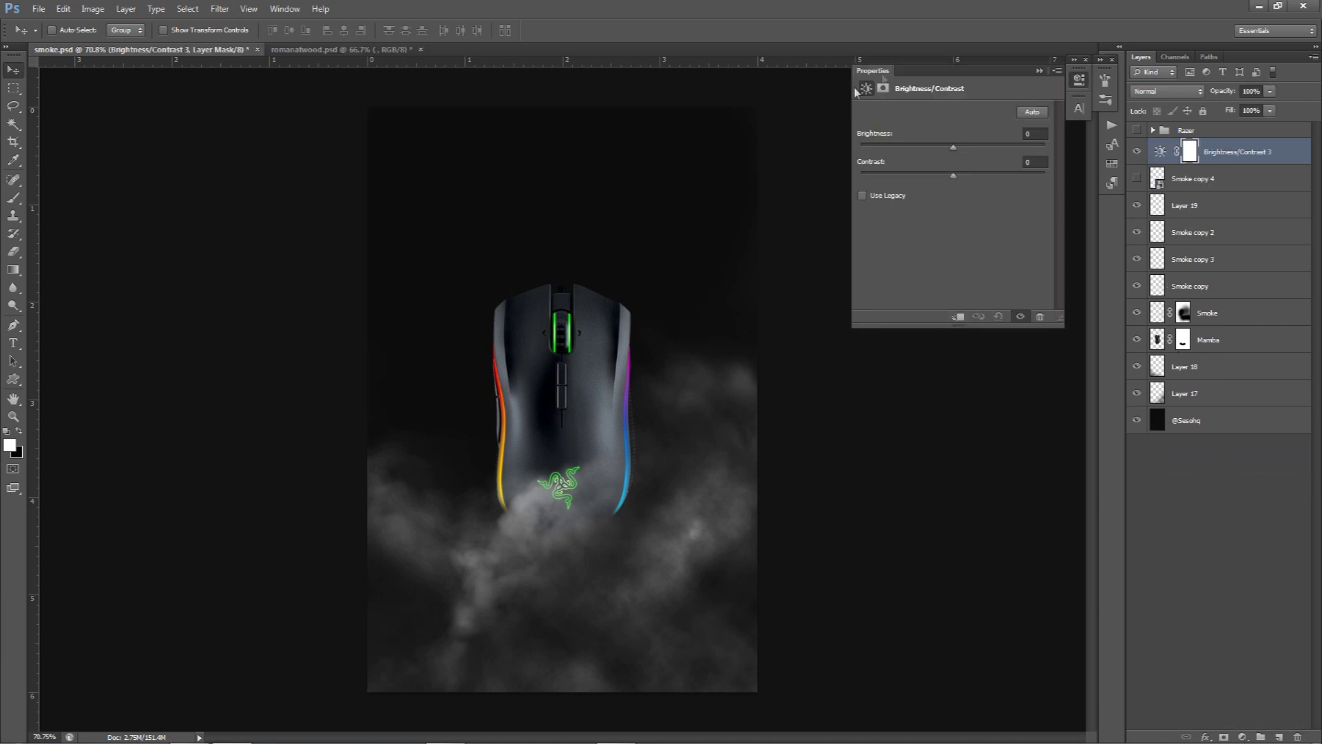
drag(943, 150, 899, 149)
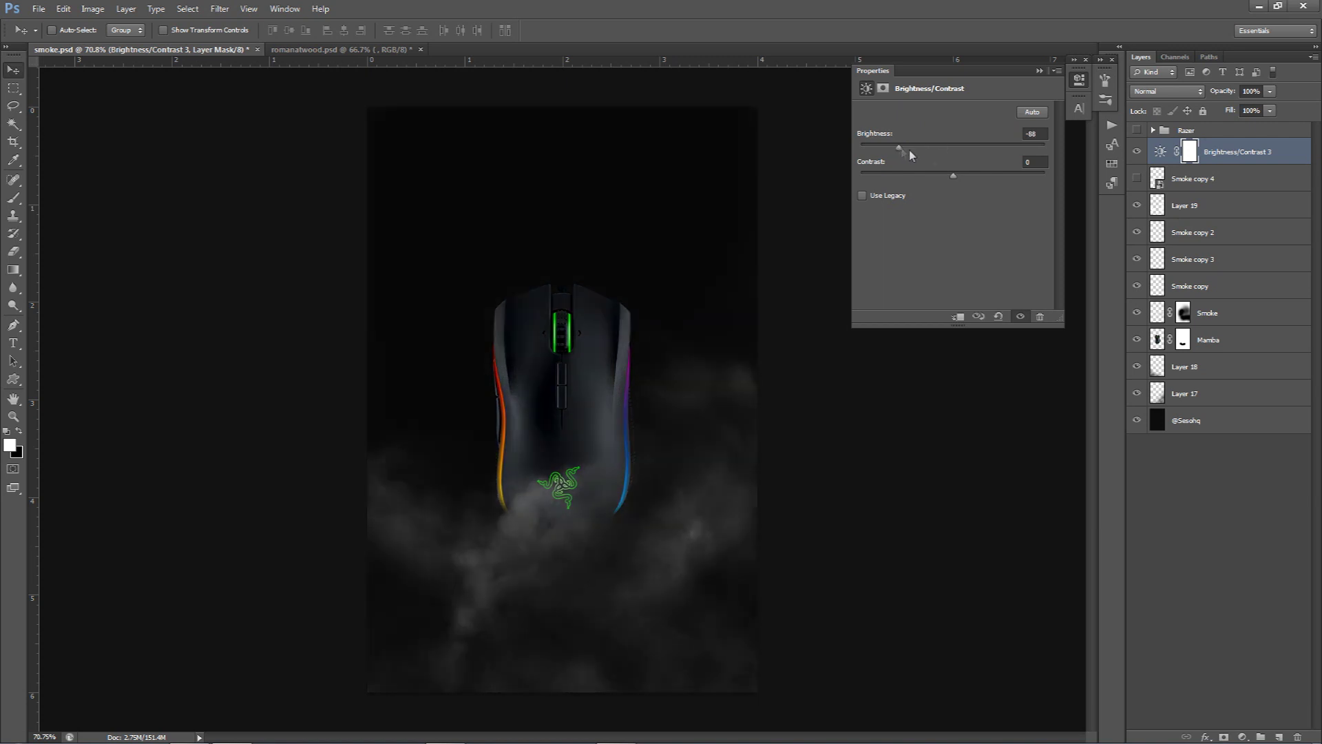
drag(1003, 181, 1037, 179)
click(918, 147)
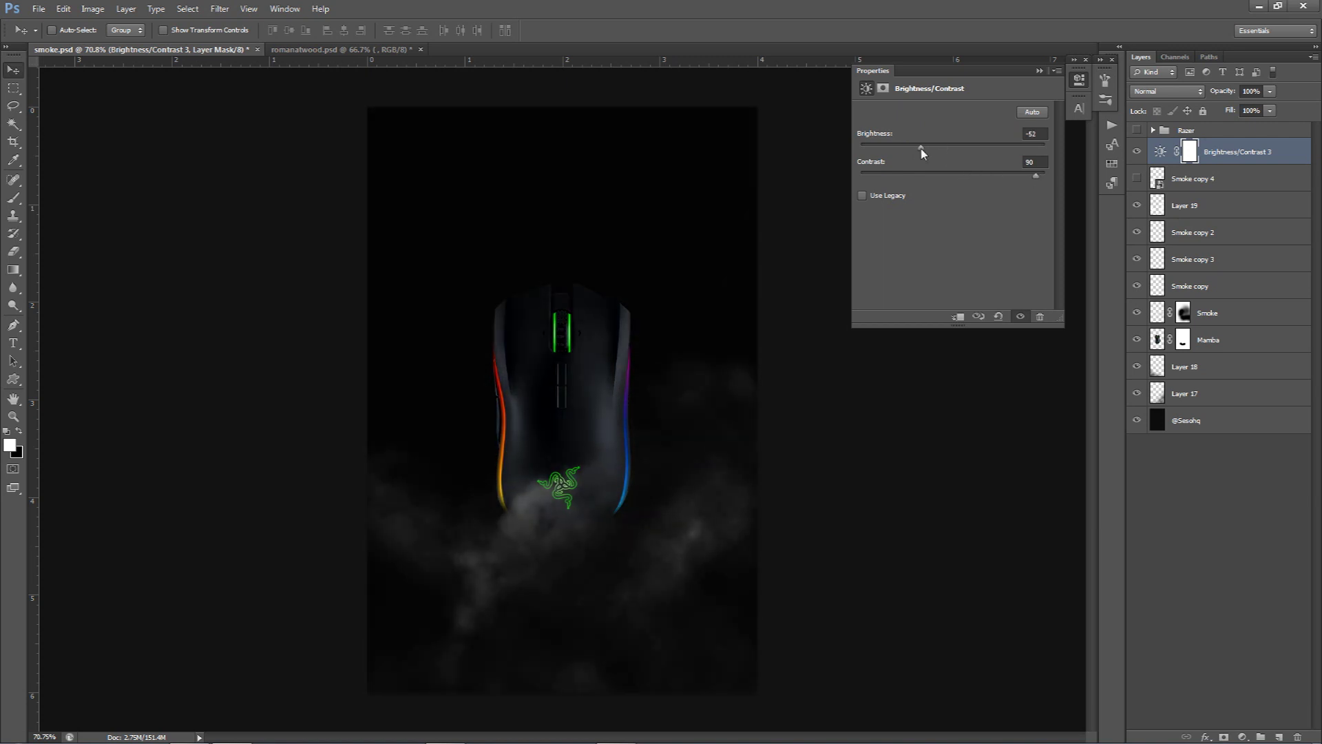
mouse_move(922, 148)
mouse_down()
mouse_move(898, 149)
mouse_move(928, 150)
mouse_up()
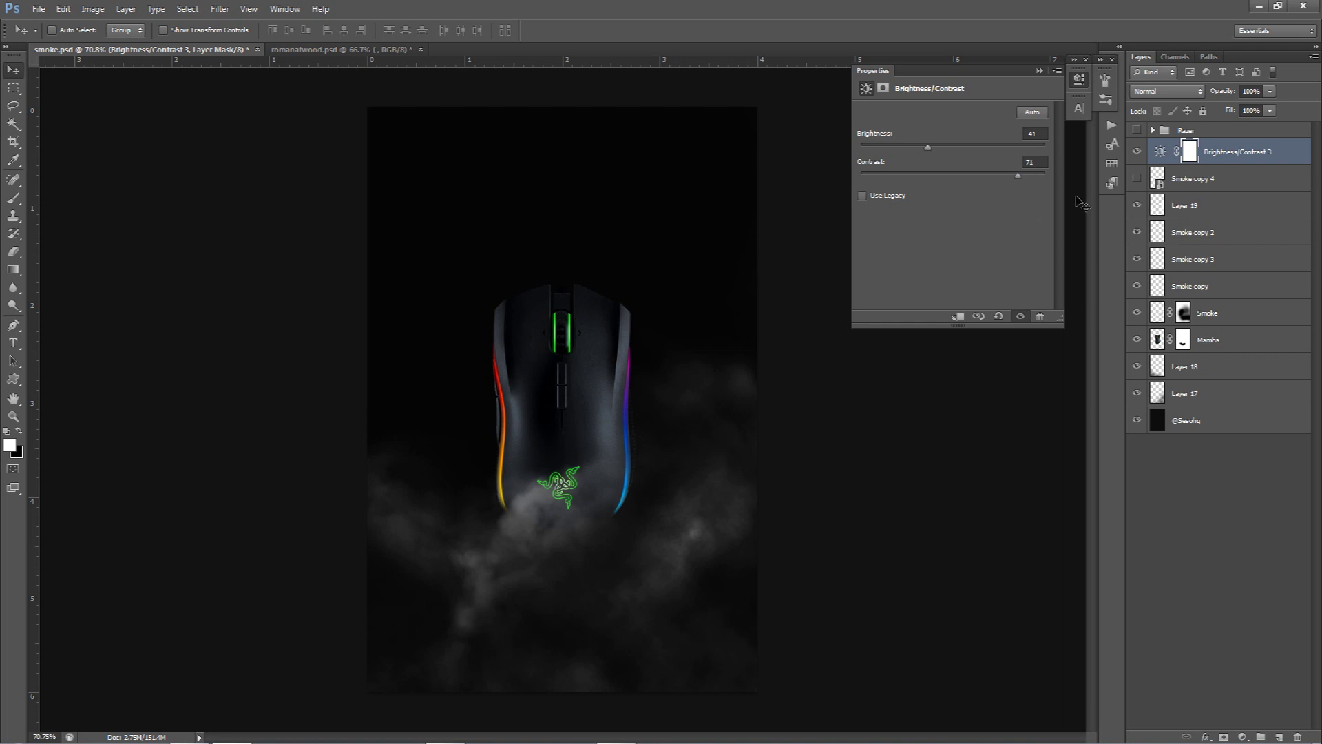
Step: Toggle the Brightness/Contrast 3 layer to compare, and refine it to brightness -40 and contrast 70
click(1137, 153)
click(1137, 153)
click(1137, 153)
click(1137, 153)
click(1137, 153)
click(1137, 153)
click(1137, 153)
click(1137, 153)
click(1033, 133)
key(Up)
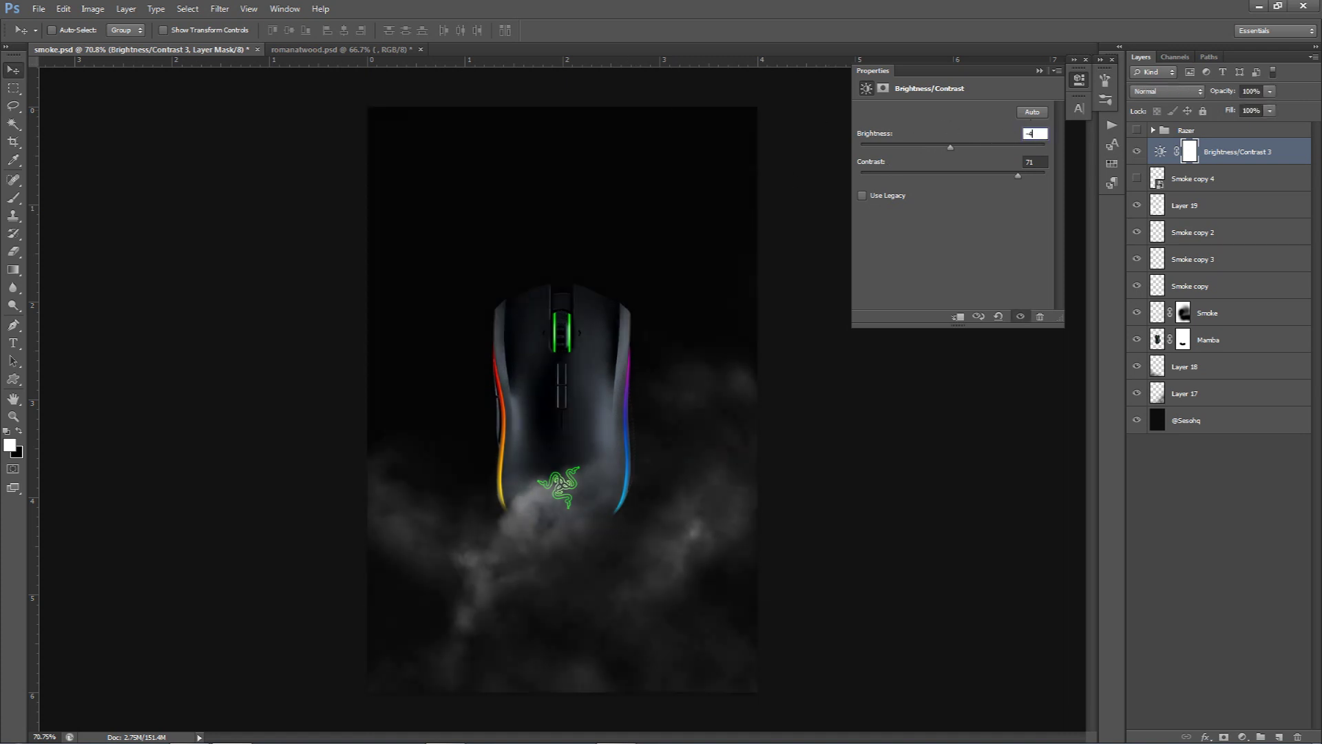
key(Tab)
key(Down)
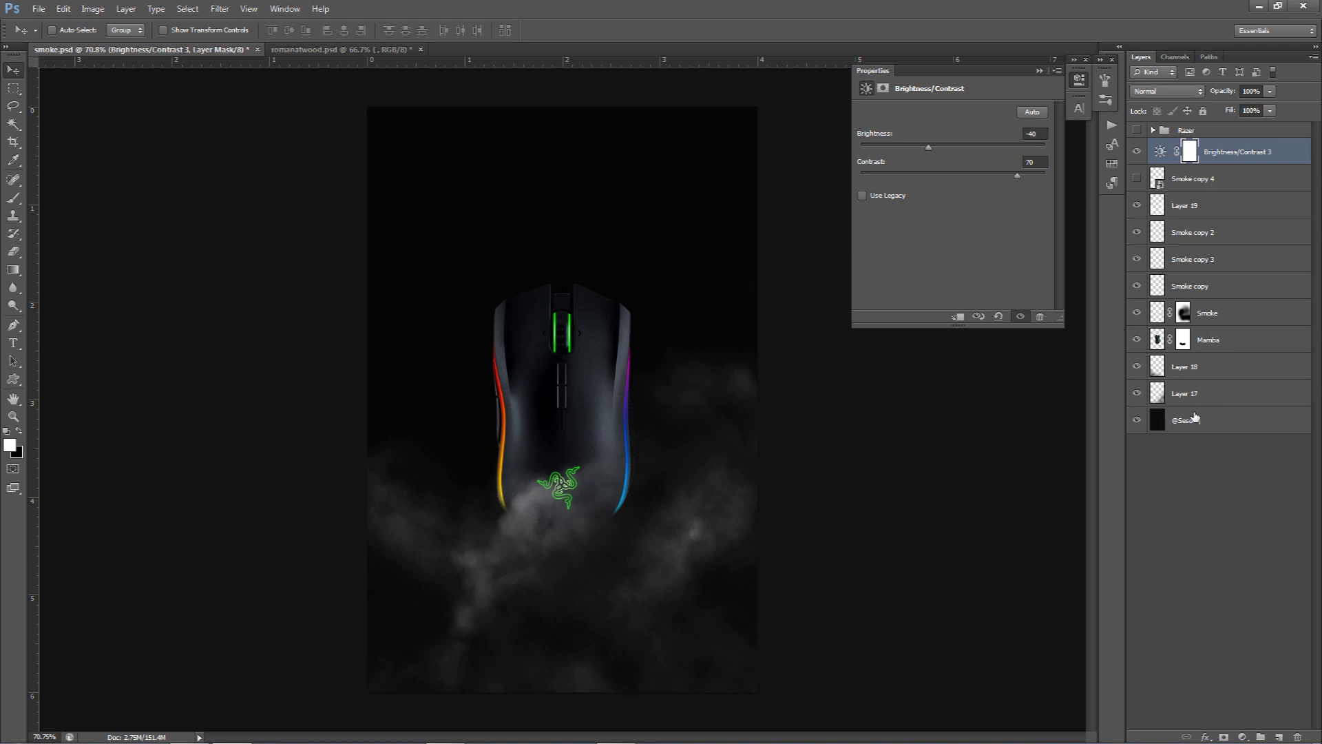
click(1160, 153)
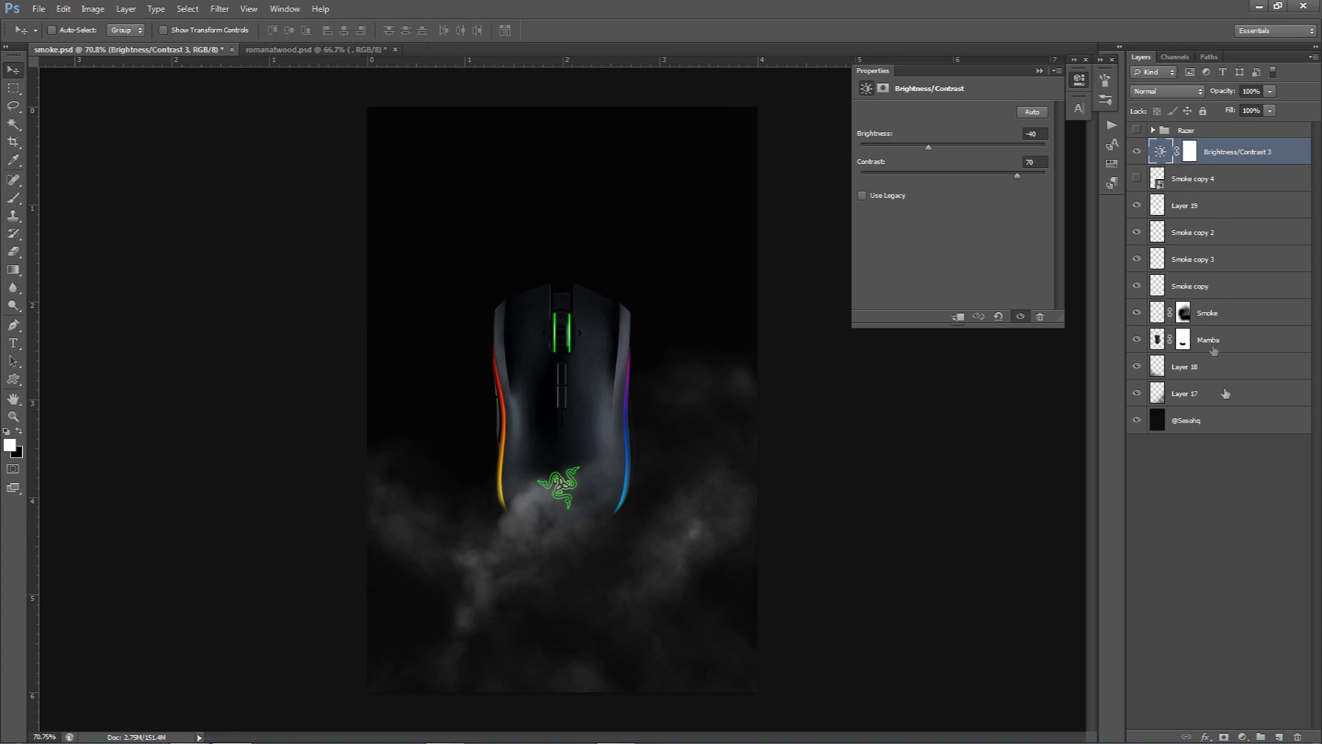
shift+click(1230, 427)
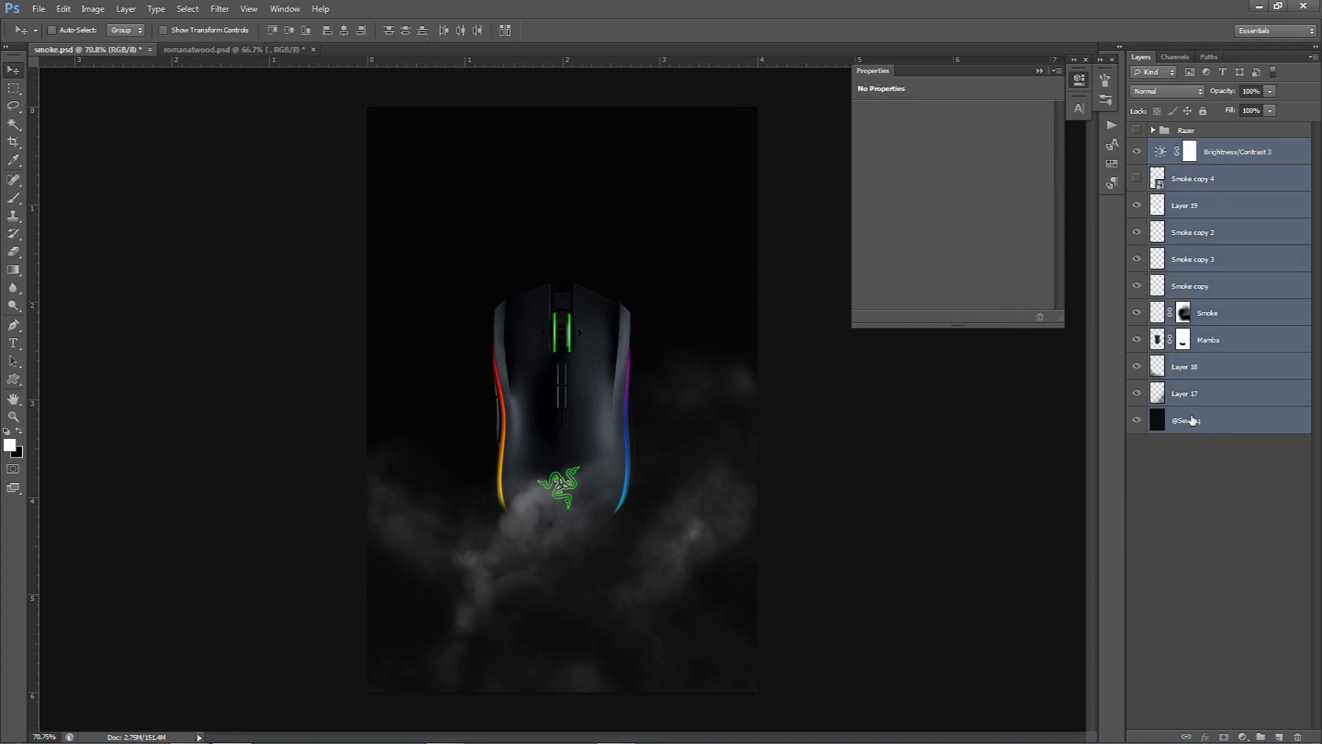
key(ctrl+j)
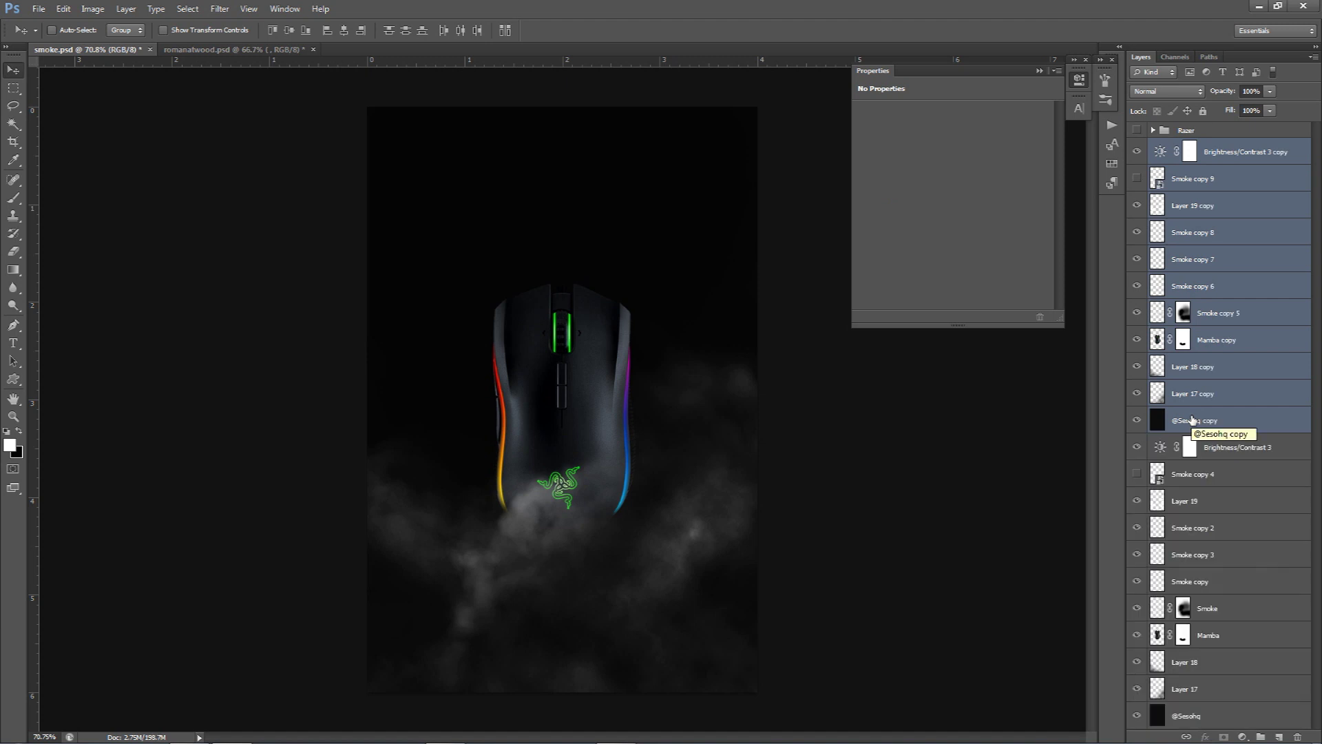
key(ctrl+e)
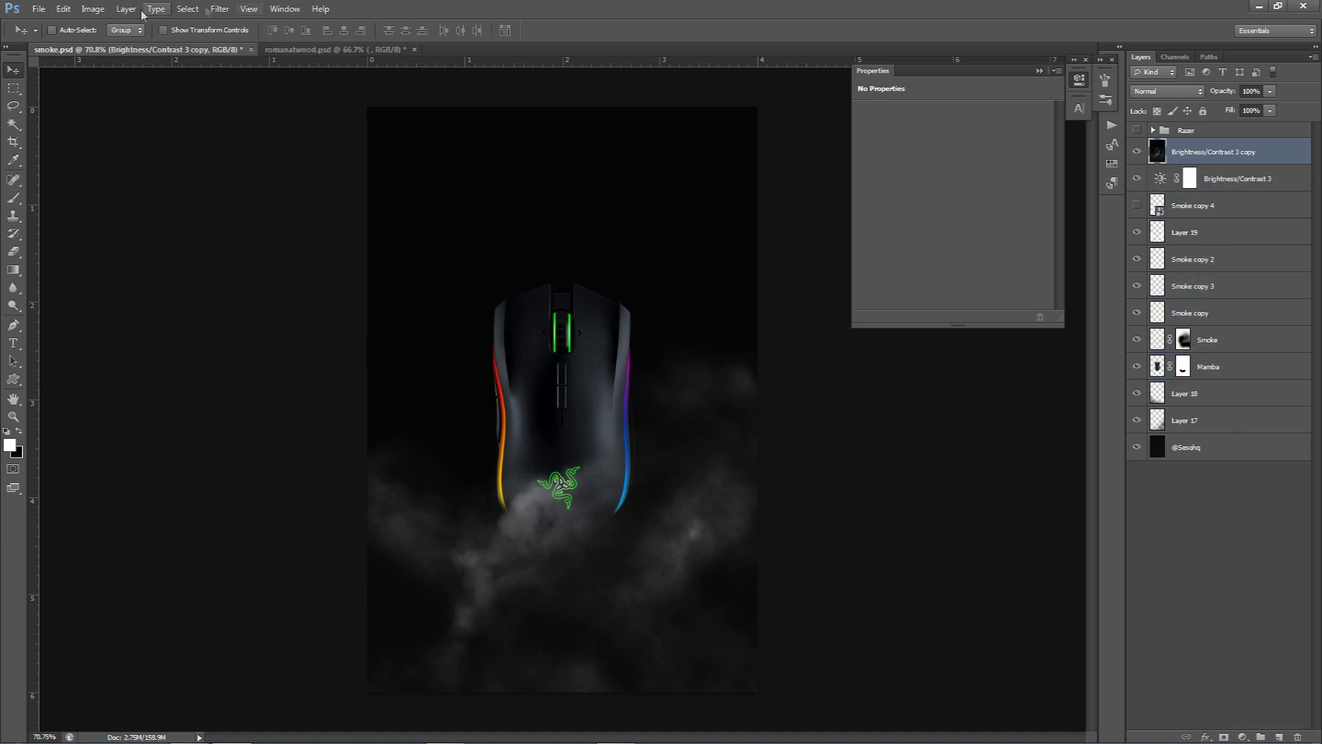
Step: Apply a Gaussian Blur with a 1 pixel radius to the merged Brightness/Contrast 3 copy layer
click(220, 8)
mouse_move(237, 161)
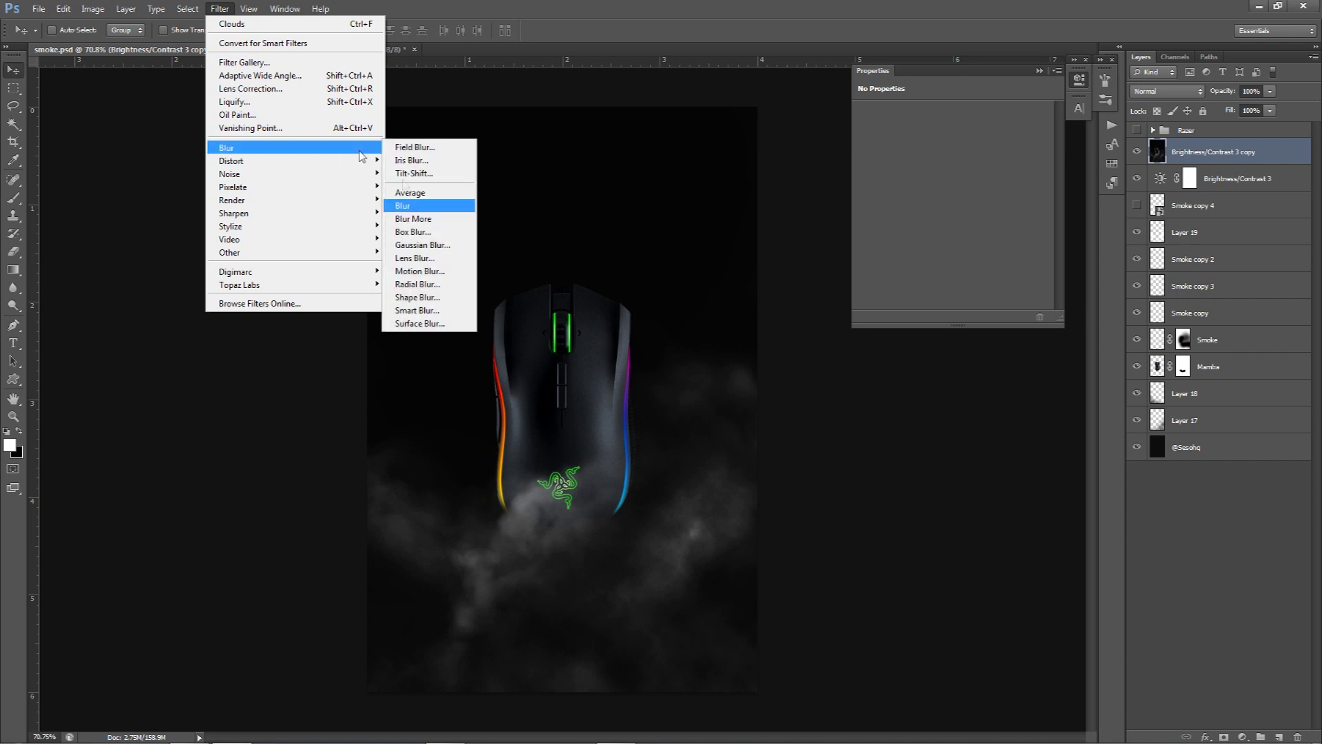
click(422, 245)
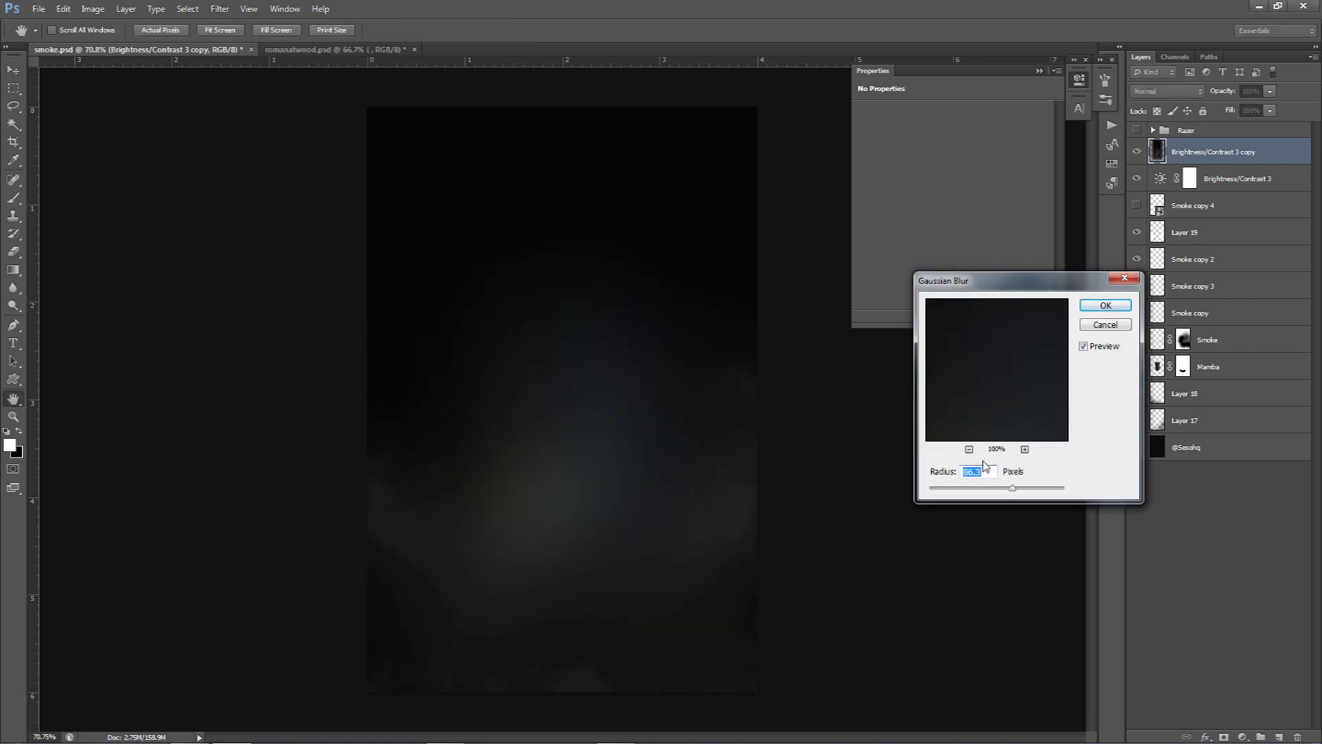
text(1)
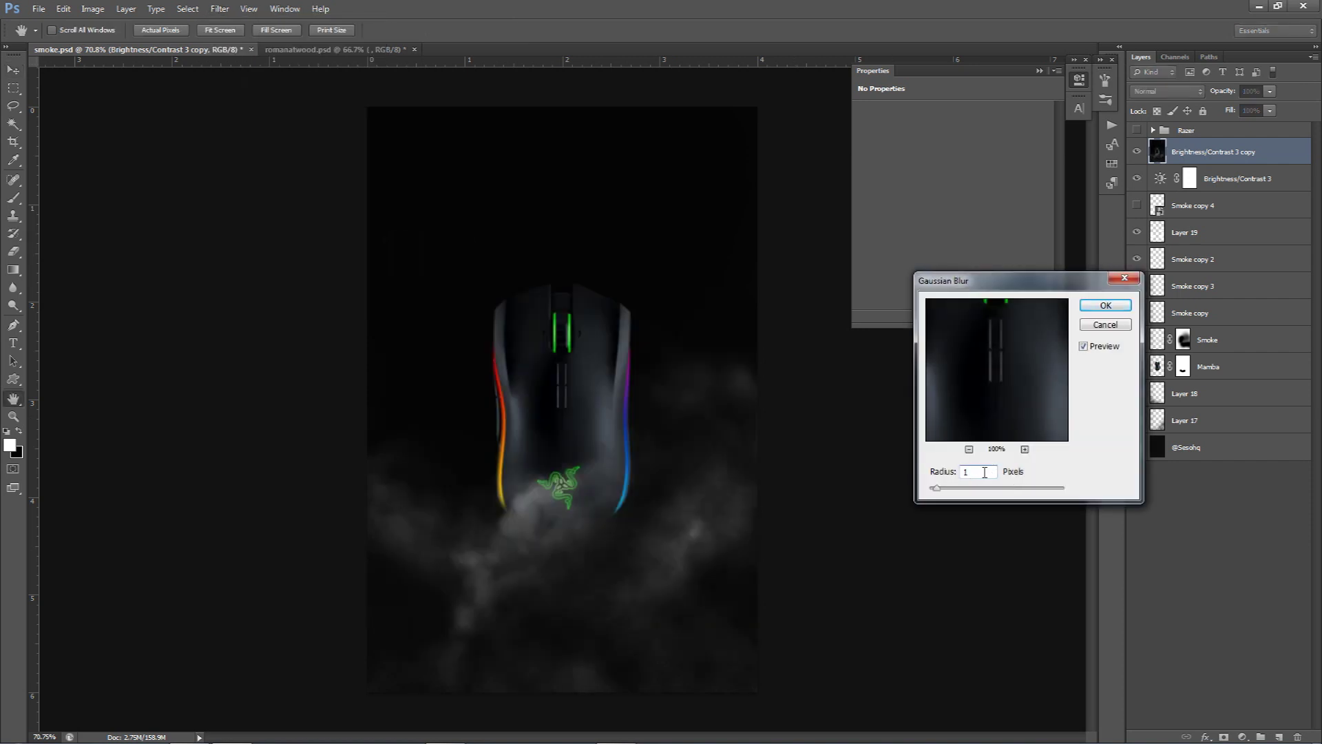
click(1106, 305)
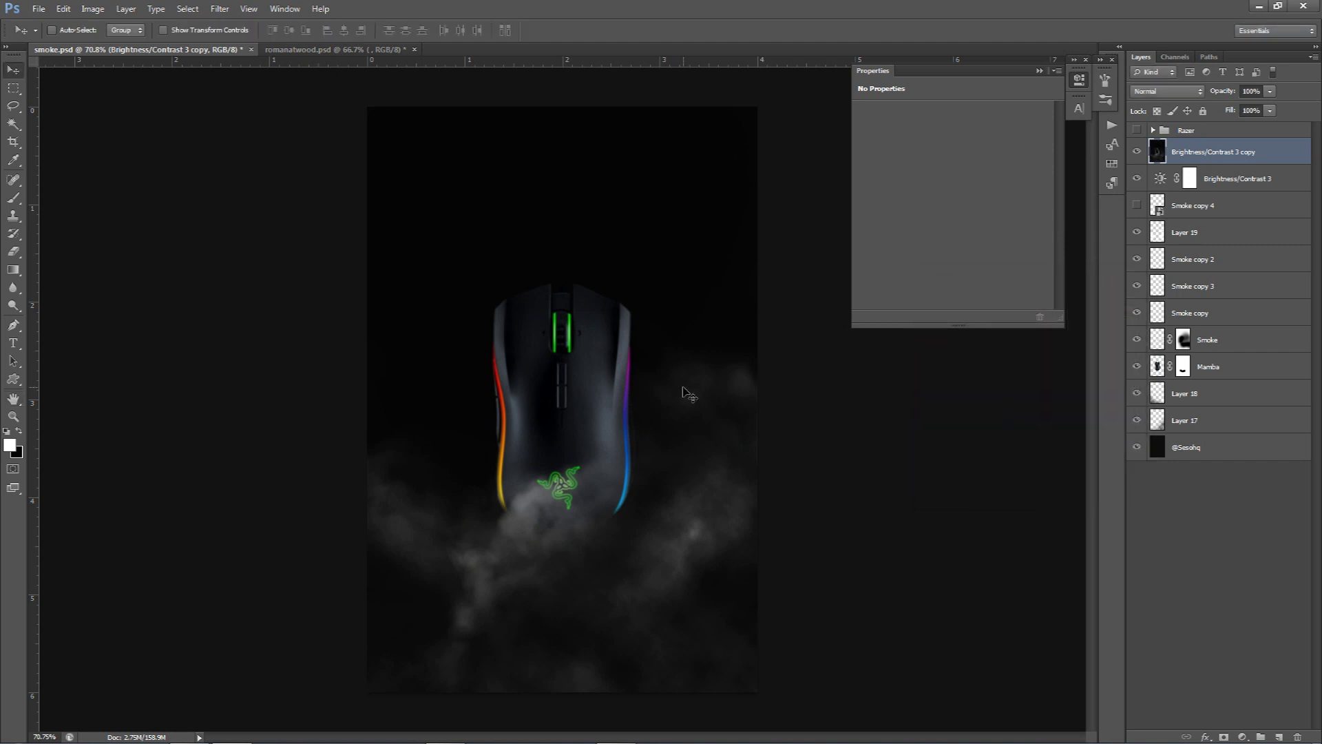
Step: Try erasing the blurred copy over the mouse with a soft 279 px eraser, toggle the layer to compare, and undo the stray white strokes
key(e)
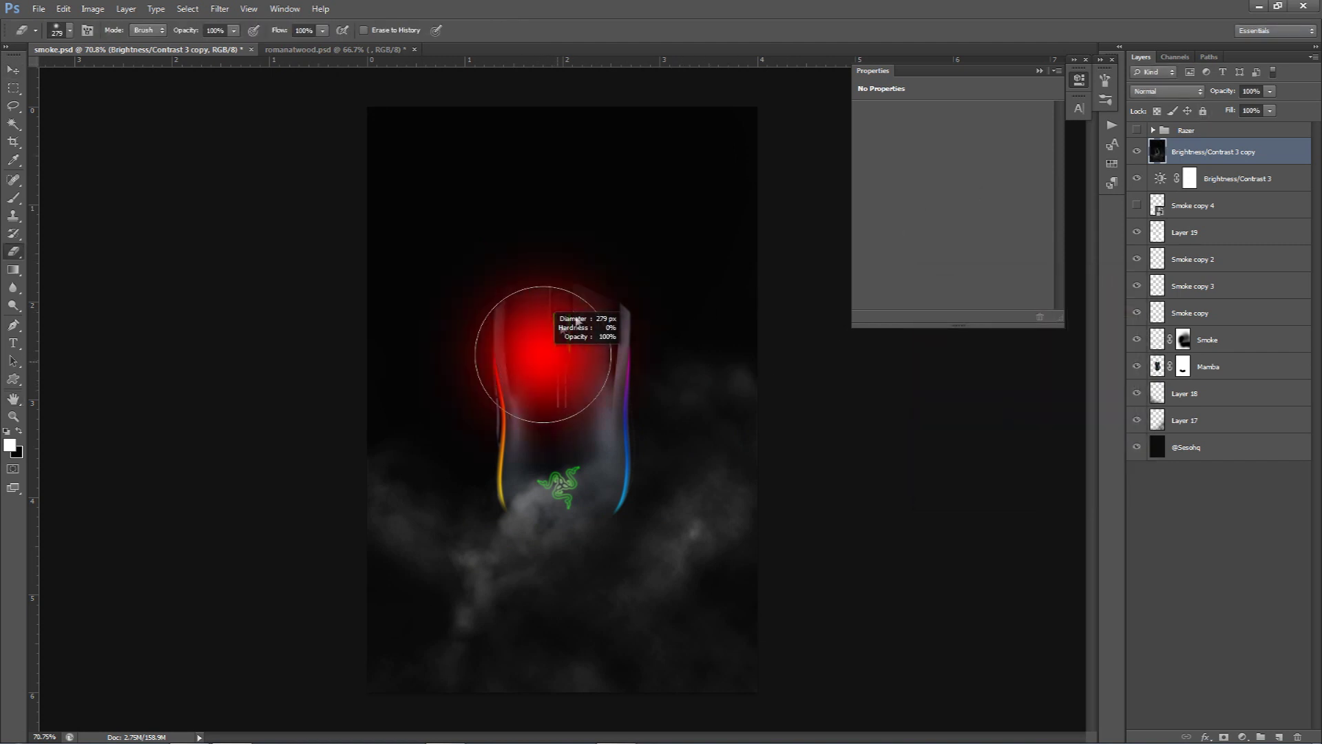
mouse_move(568, 431)
mouse_down()
mouse_move(507, 422)
mouse_move(552, 317)
mouse_move(641, 442)
mouse_move(604, 463)
mouse_up()
key(ctrl+z)
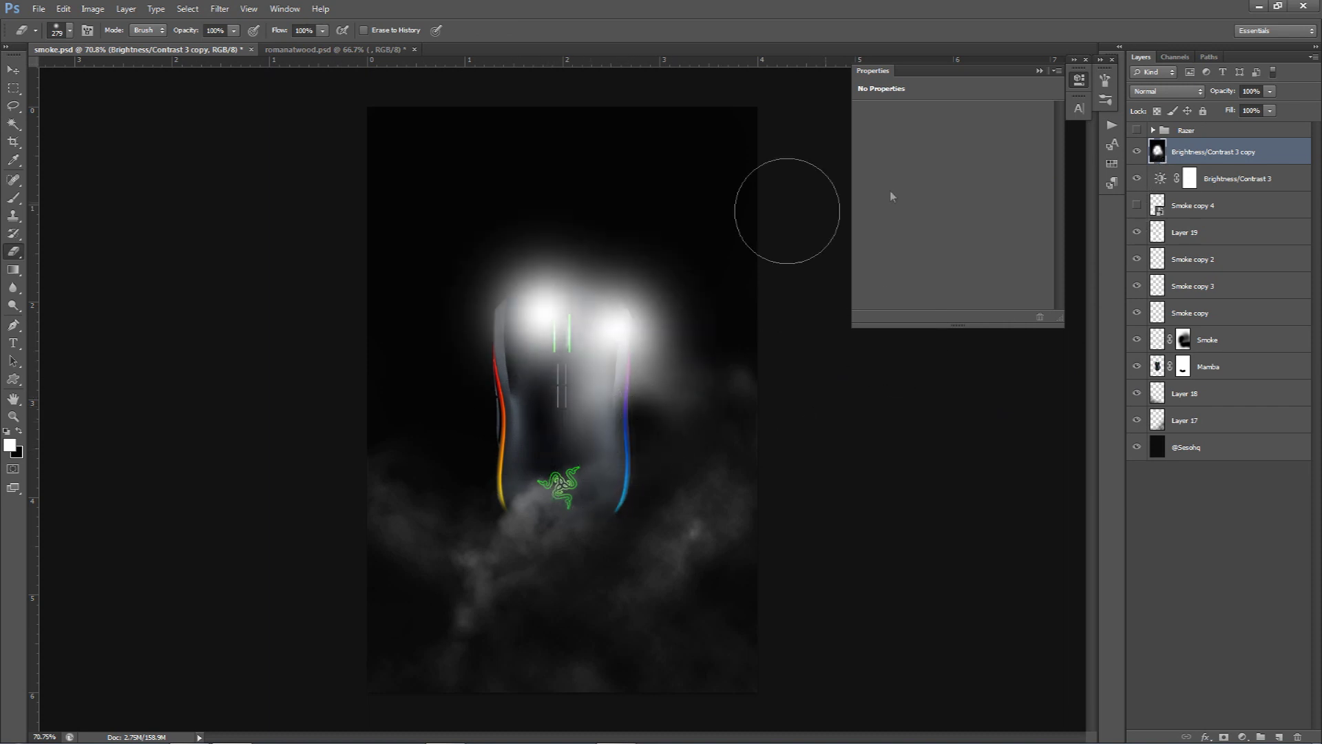
click(1137, 152)
click(1138, 153)
click(1137, 152)
click(1137, 152)
key(ctrl+alt+z)
key(ctrl+alt+z)
key(ctrl+alt+z)
key(ctrl+alt+z)
key(ctrl+alt+z)
key(ctrl+alt+z)
key(ctrl+alt+z)
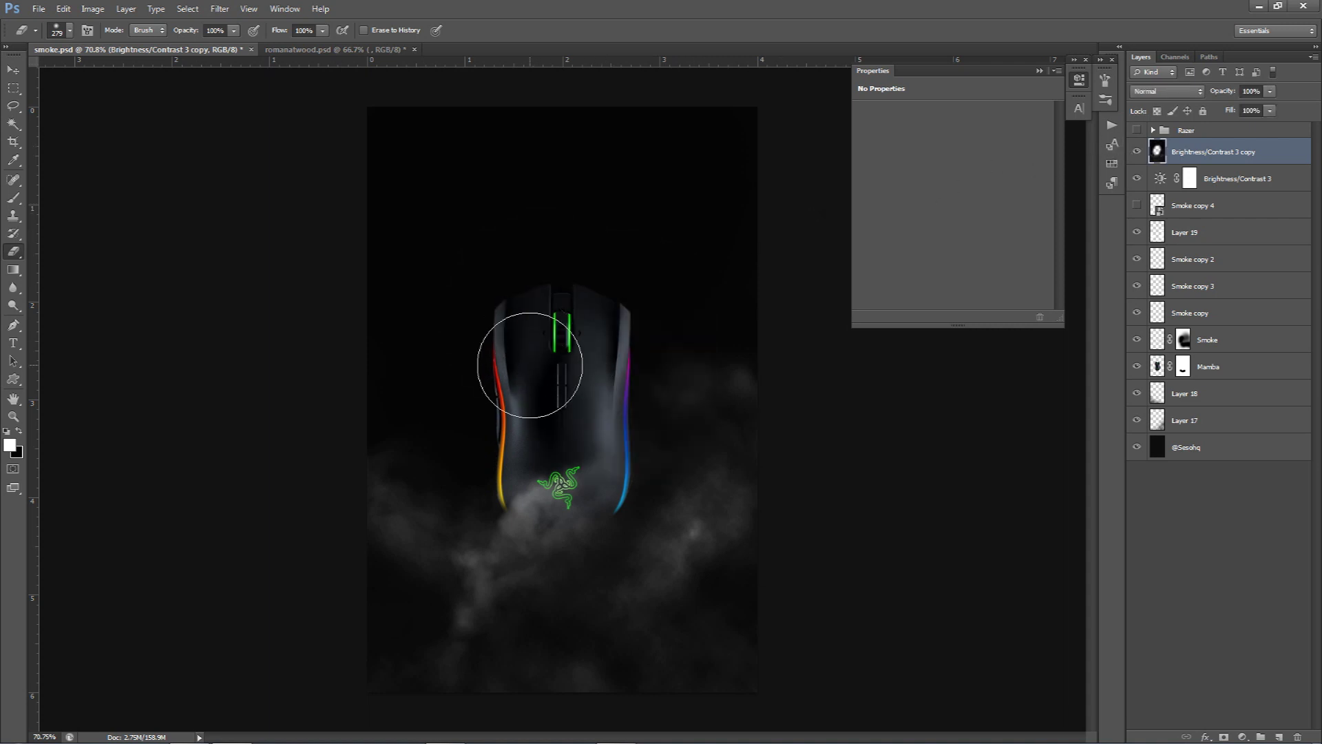
Step: Undo the white stroke above the logo, erase the blurred copy over the mouse's lower body, and toggle the layer to compare
scroll(570, 446, up, 2)
scroll(559, 472, up, 1)
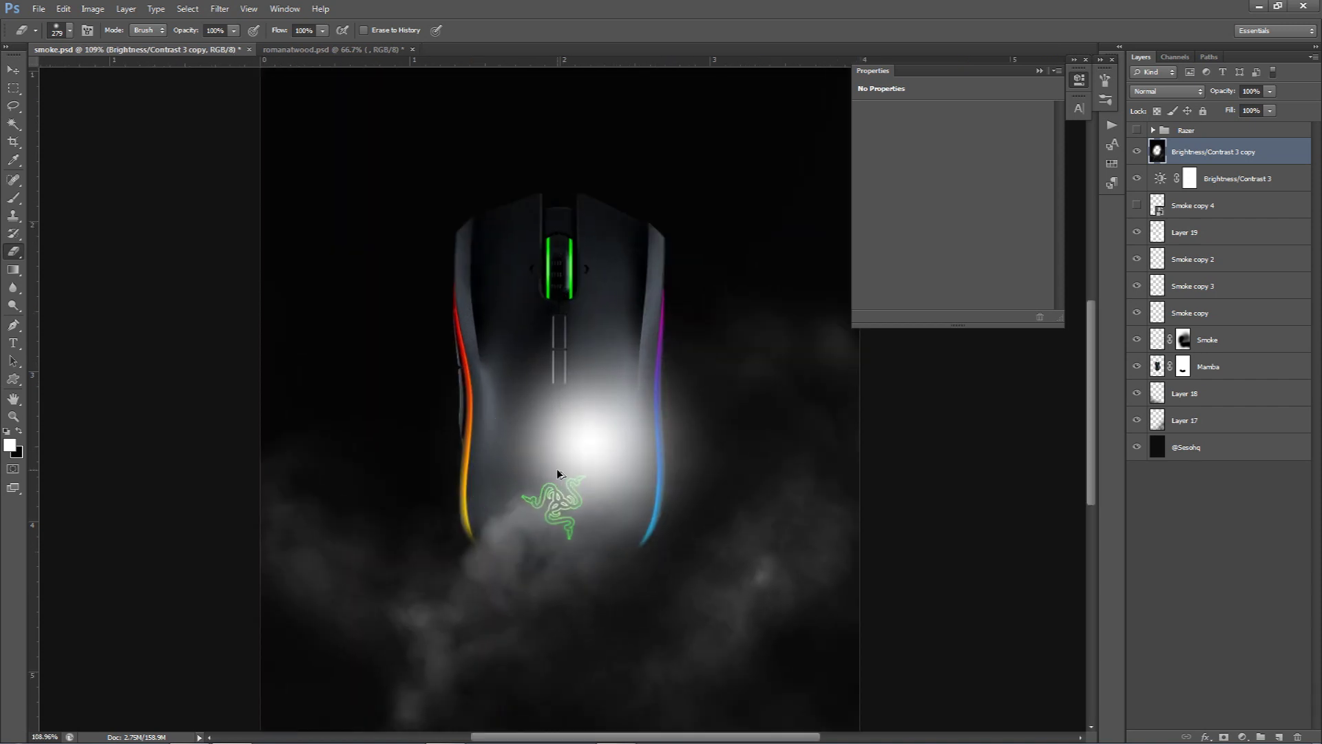
key(ctrl+alt+z)
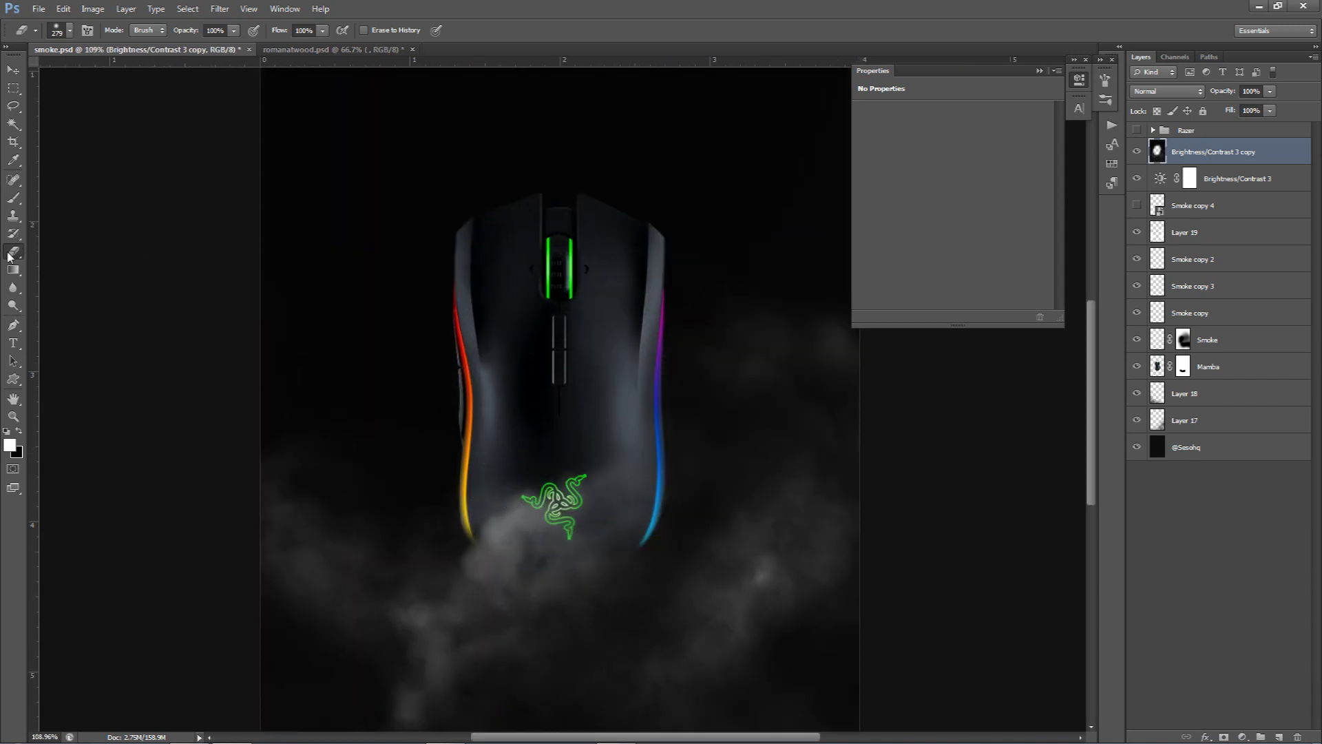
mouse_move(583, 441)
mouse_down()
mouse_move(619, 457)
mouse_move(505, 438)
mouse_up()
click(504, 437)
scroll(763, 433, down, 2)
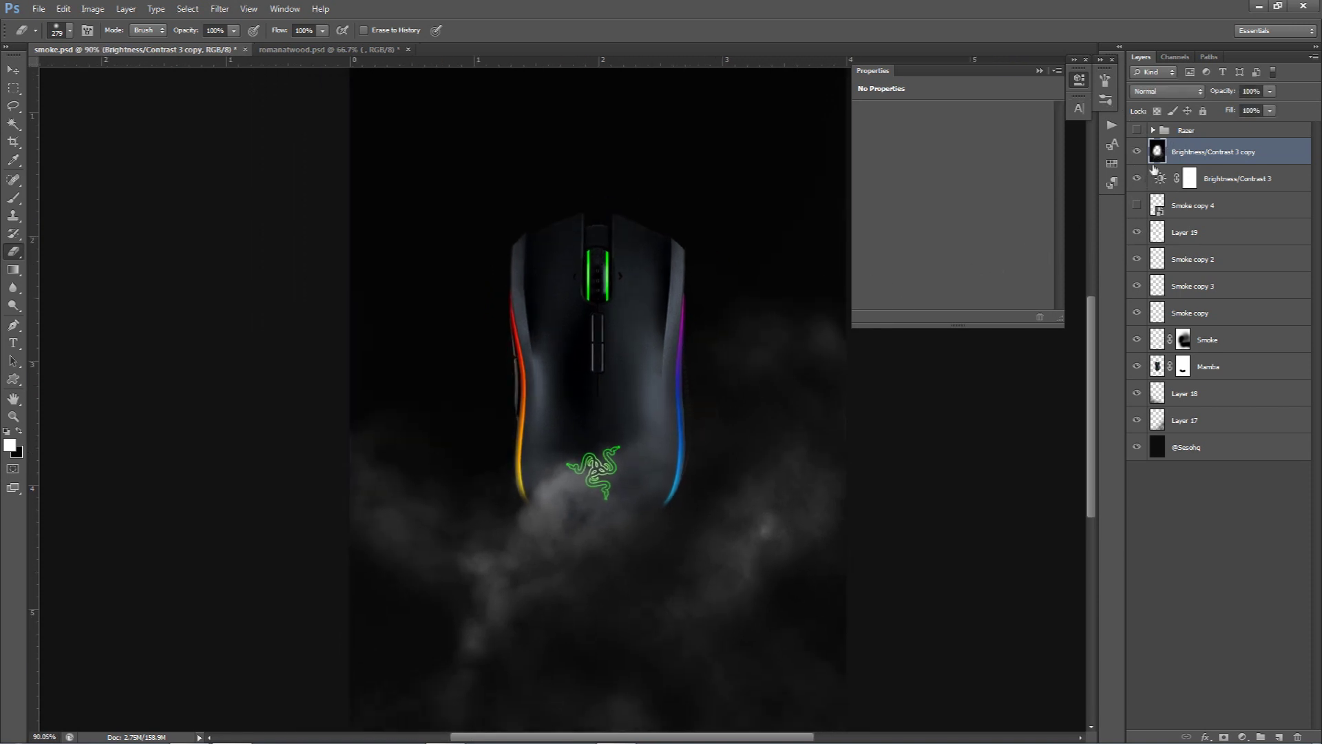
click(1137, 153)
click(1137, 153)
Step: Reapply the last Gaussian Blur to Brightness/Contrast 3 copy and delete that layer
click(219, 11)
click(233, 26)
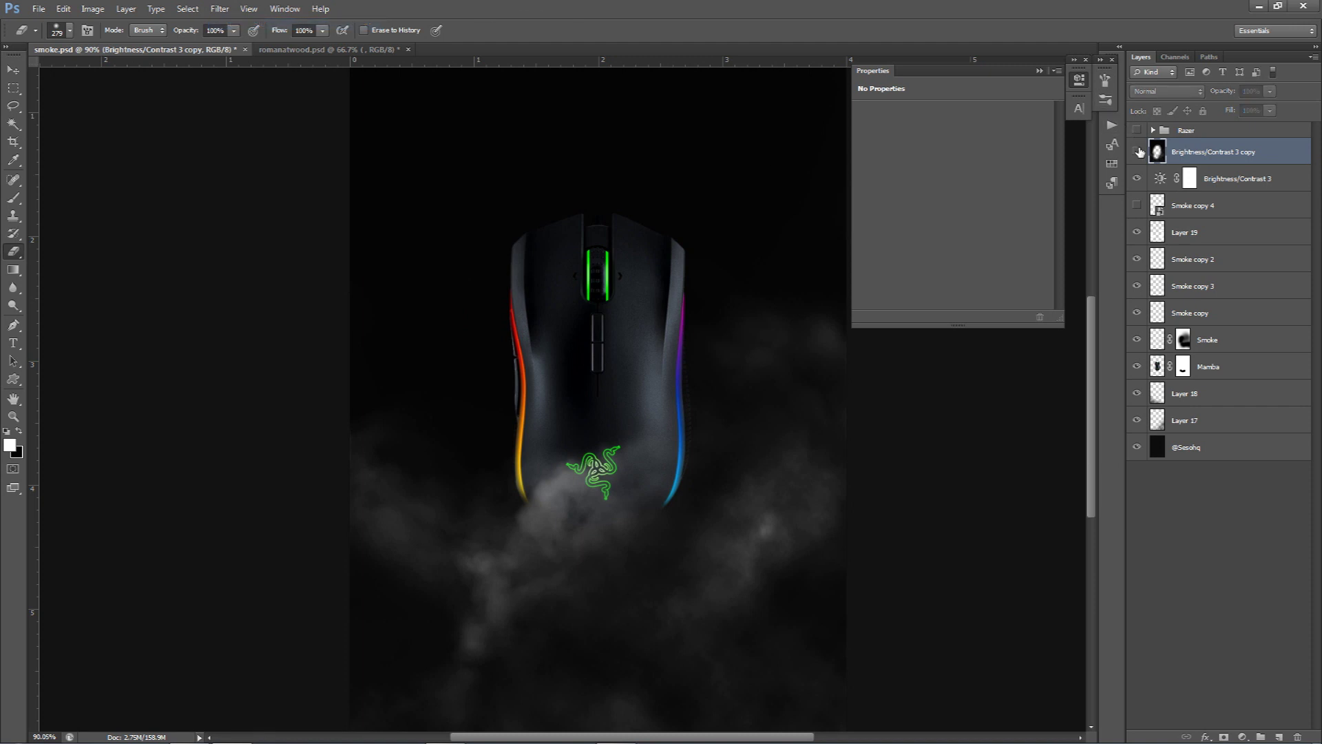
scroll(758, 384, down, 2)
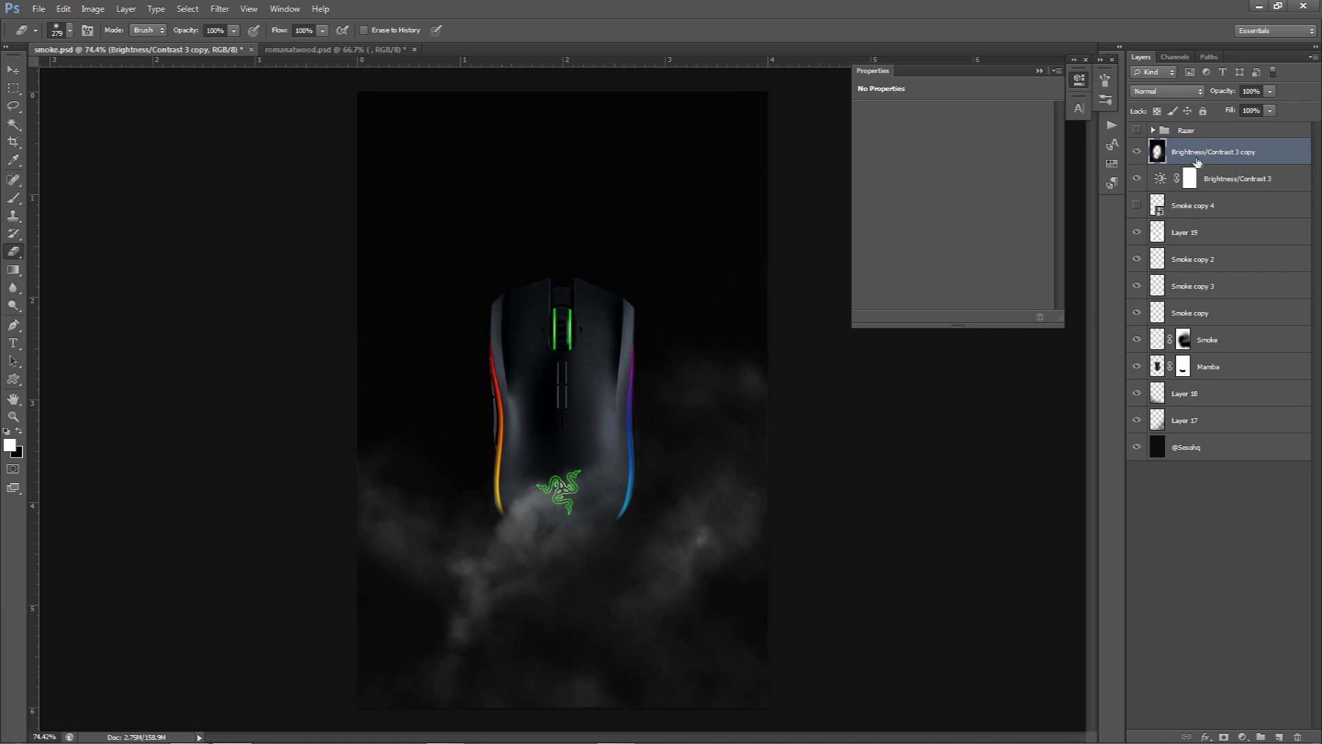
key(Delete)
shift+click(1200, 419)
key(ctrl+j)
key(ctrl+e)
Step: Apply a Gaussian Blur with a 3 pixel radius to the merged copy
click(220, 8)
mouse_move(231, 148)
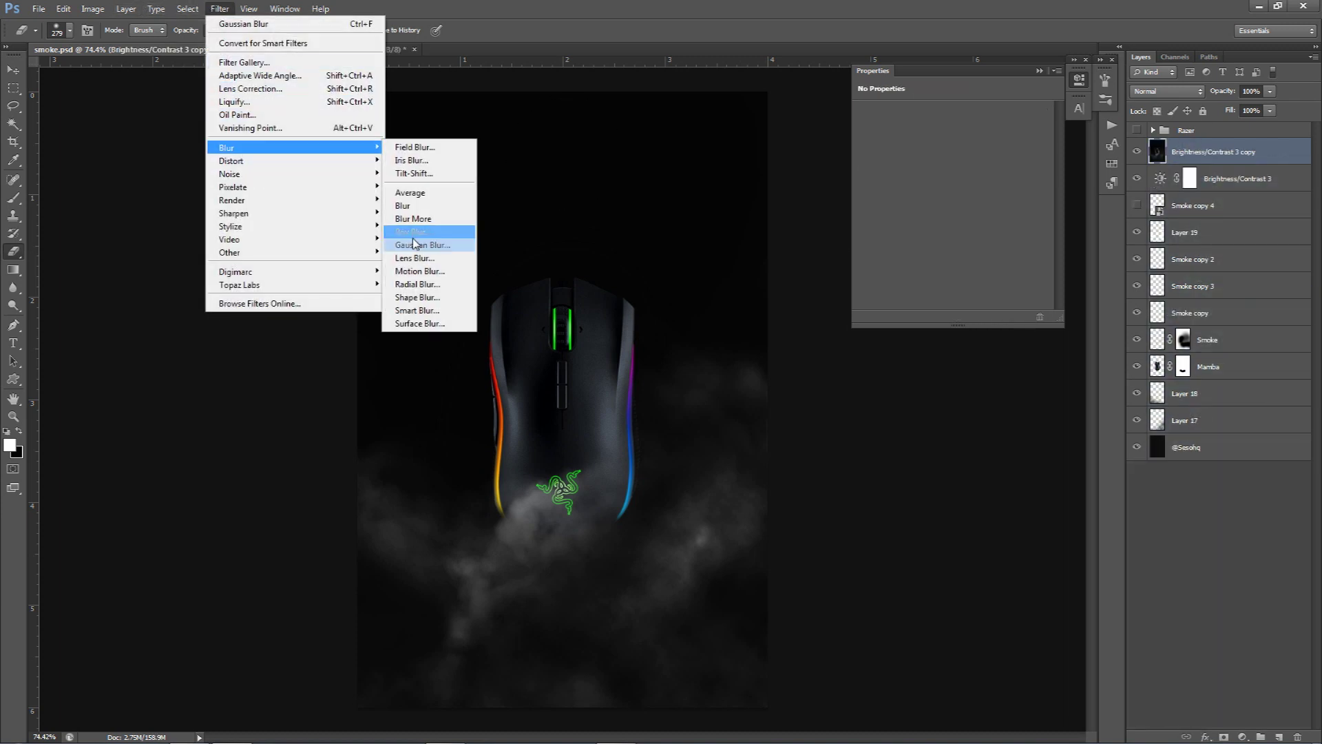
click(434, 245)
click(949, 489)
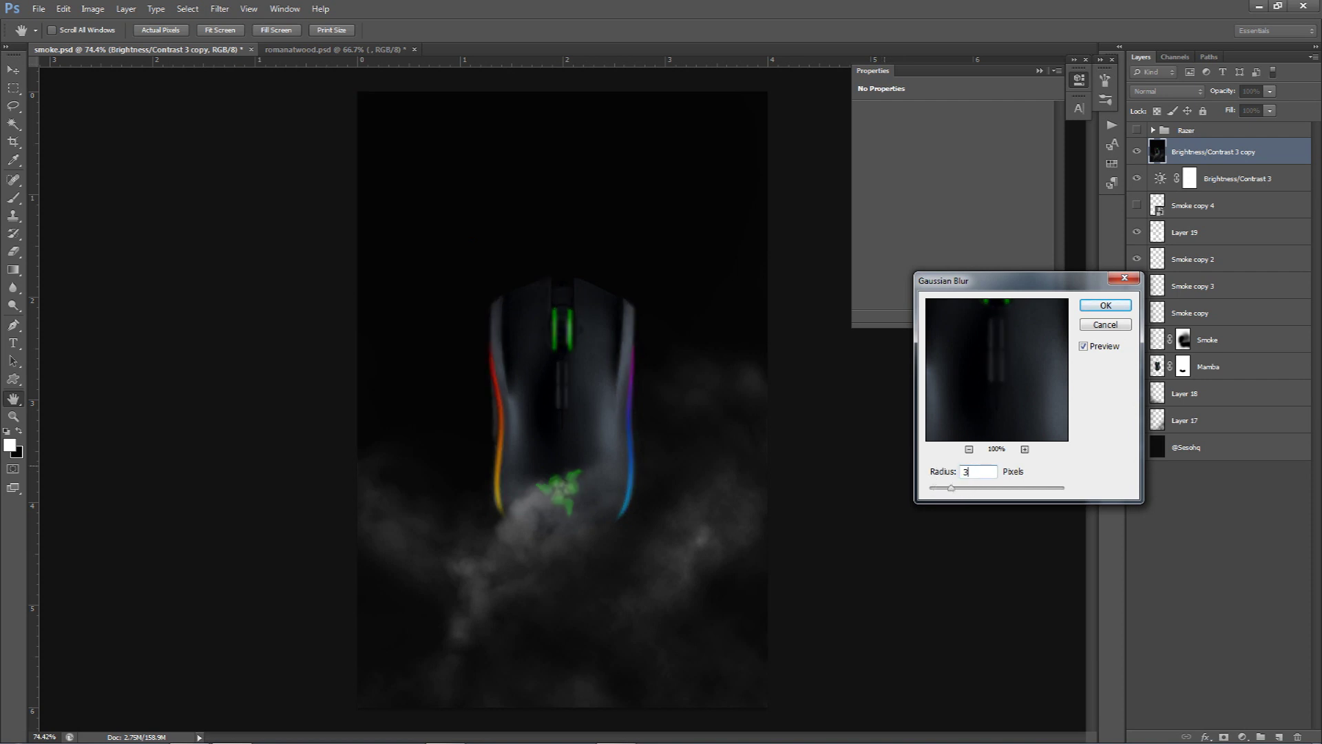
key(Return)
Step: Erase the blurred copy over the mouse and surrounding smoke with a soft 290 px eraser, and toggle the layer to compare
key(e)
mouse_move(484, 324)
mouse_down()
mouse_move(583, 325)
mouse_move(595, 402)
mouse_move(556, 466)
mouse_move(502, 457)
mouse_up()
mouse_move(406, 571)
mouse_down()
mouse_move(413, 540)
mouse_move(431, 652)
mouse_move(484, 664)
mouse_move(556, 647)
mouse_move(730, 544)
mouse_move(694, 440)
mouse_move(689, 469)
mouse_up()
drag(739, 660, 577, 688)
alt+right_click(414, 246)
mouse_move(464, 108)
mouse_down()
mouse_move(732, 242)
mouse_move(549, 268)
mouse_move(509, 303)
mouse_move(455, 406)
mouse_move(531, 253)
mouse_move(444, 269)
mouse_up()
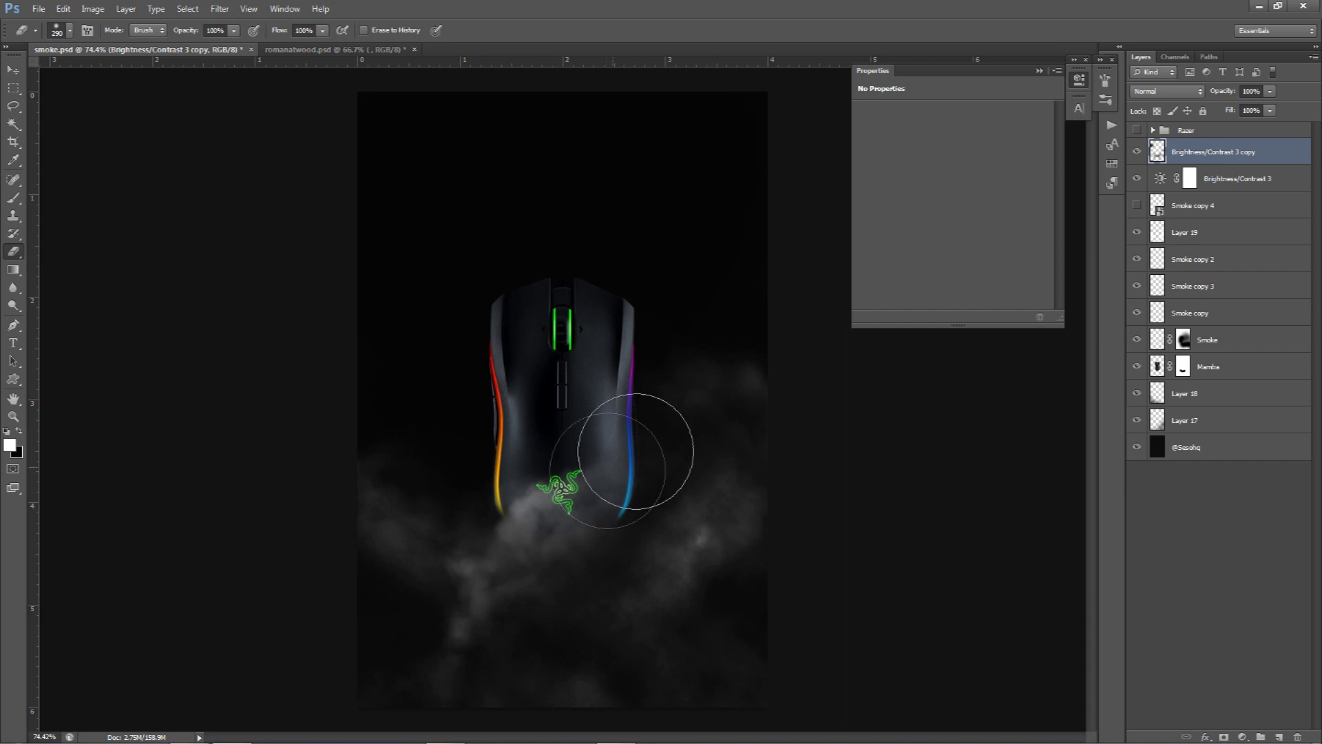
click(1136, 153)
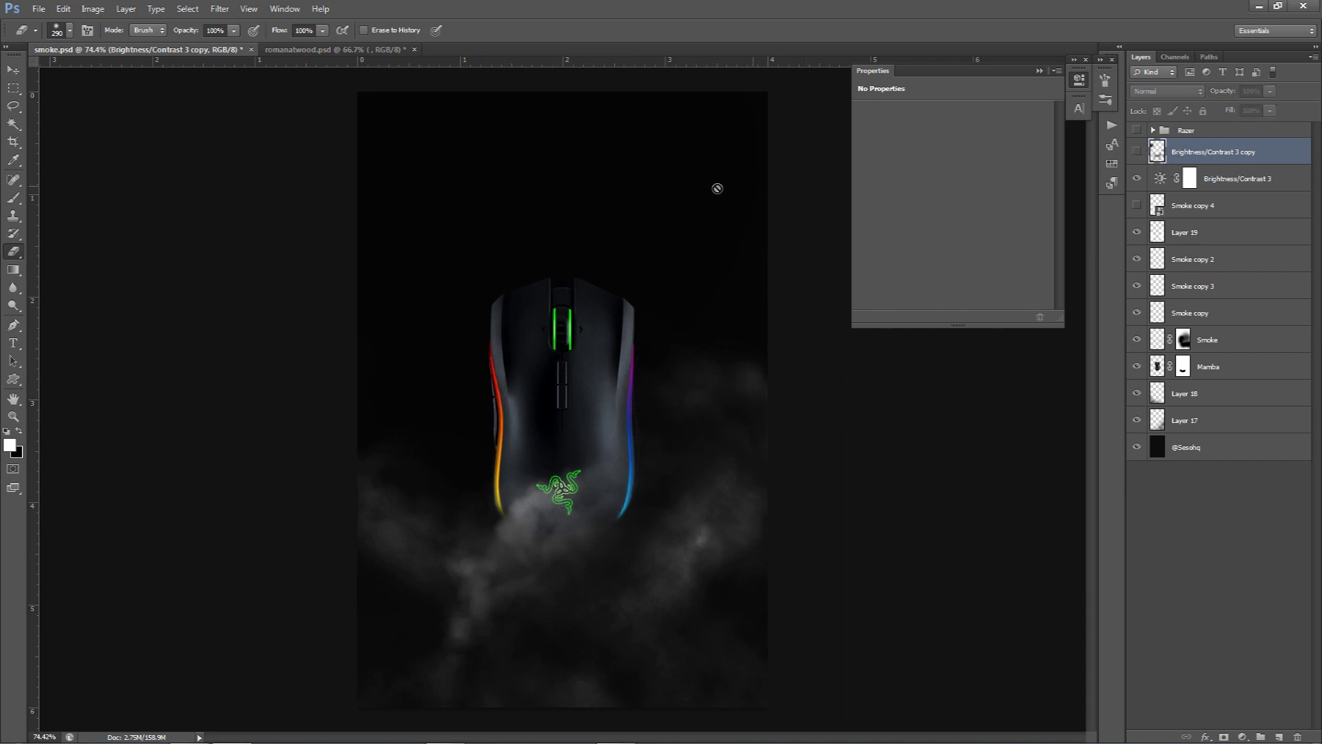
click(1137, 152)
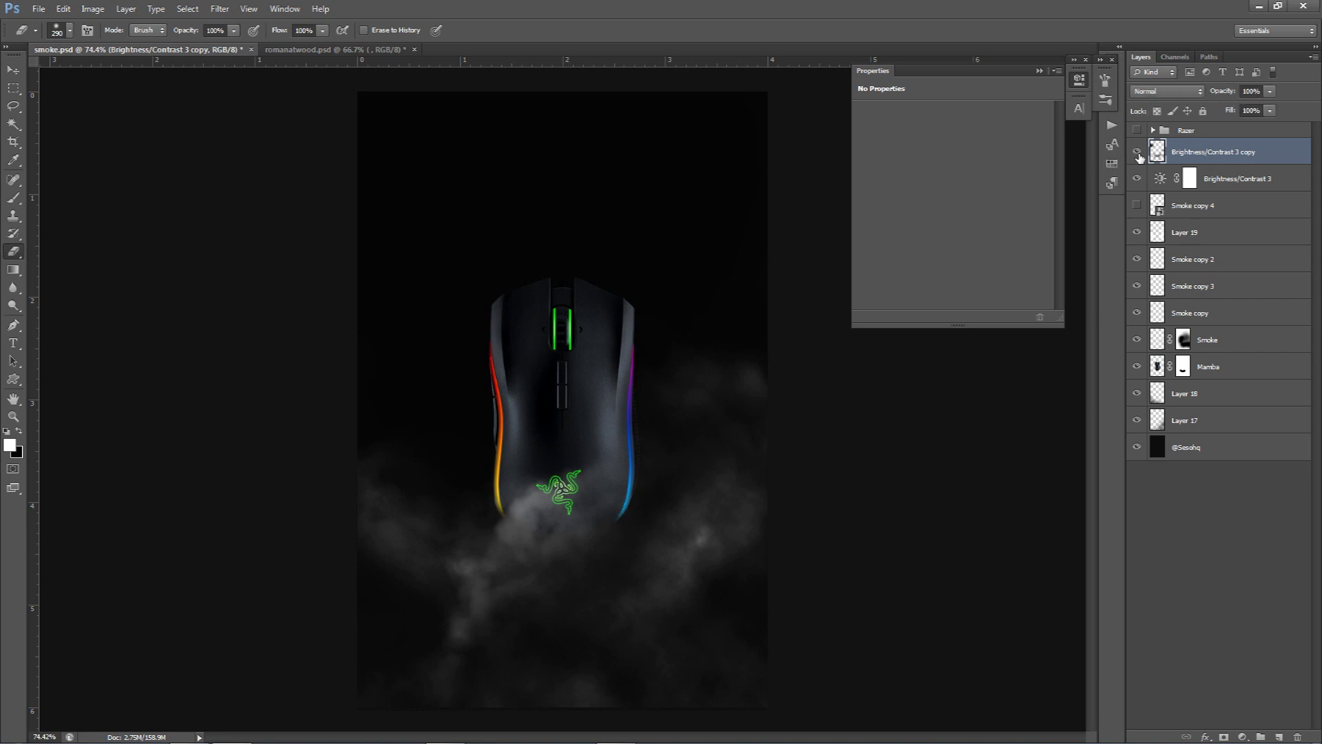
shift+click(1199, 448)
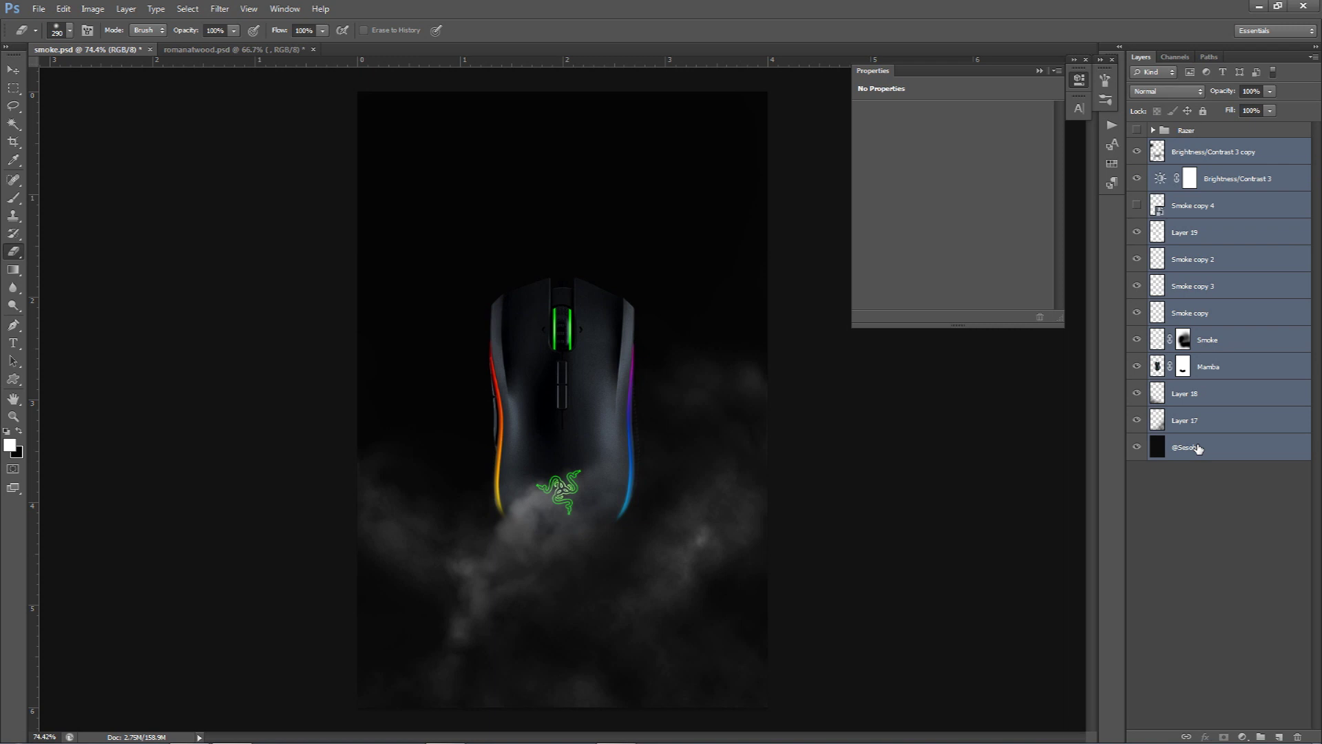
key(ctrl+j)
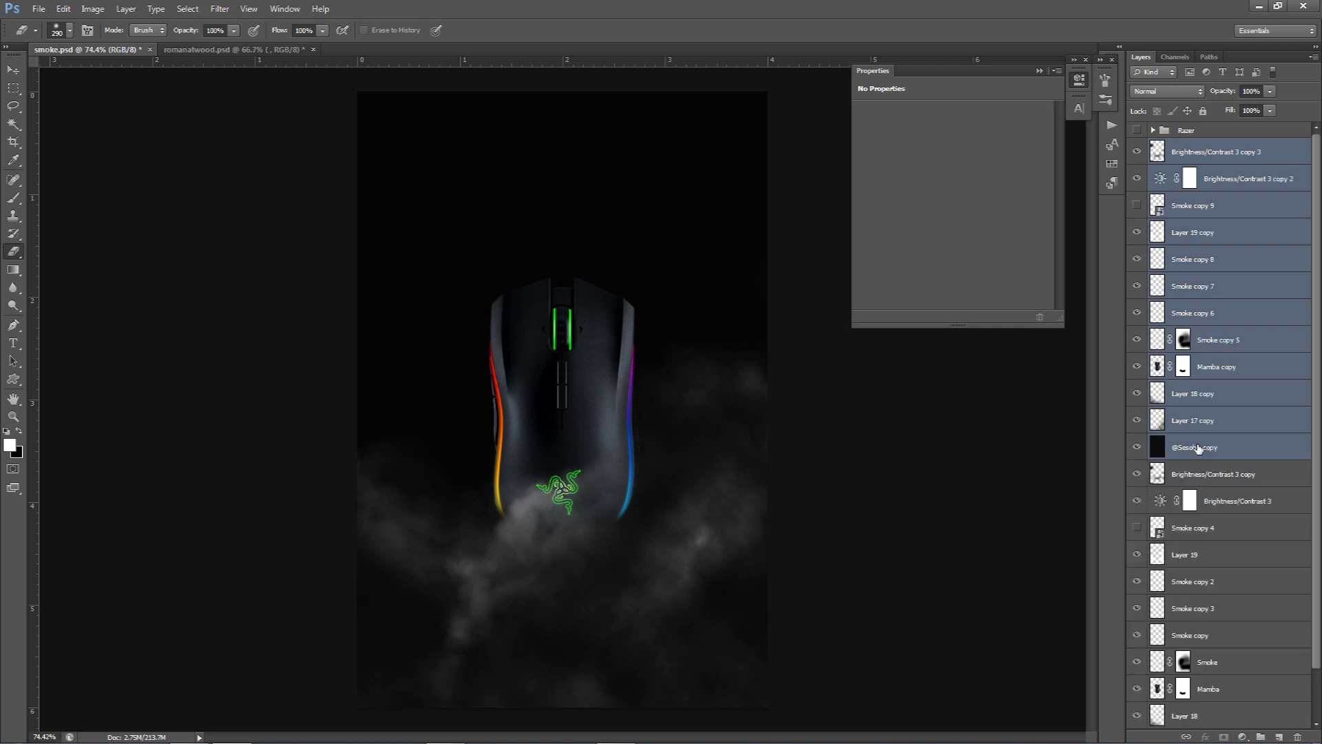
key(ctrl+e)
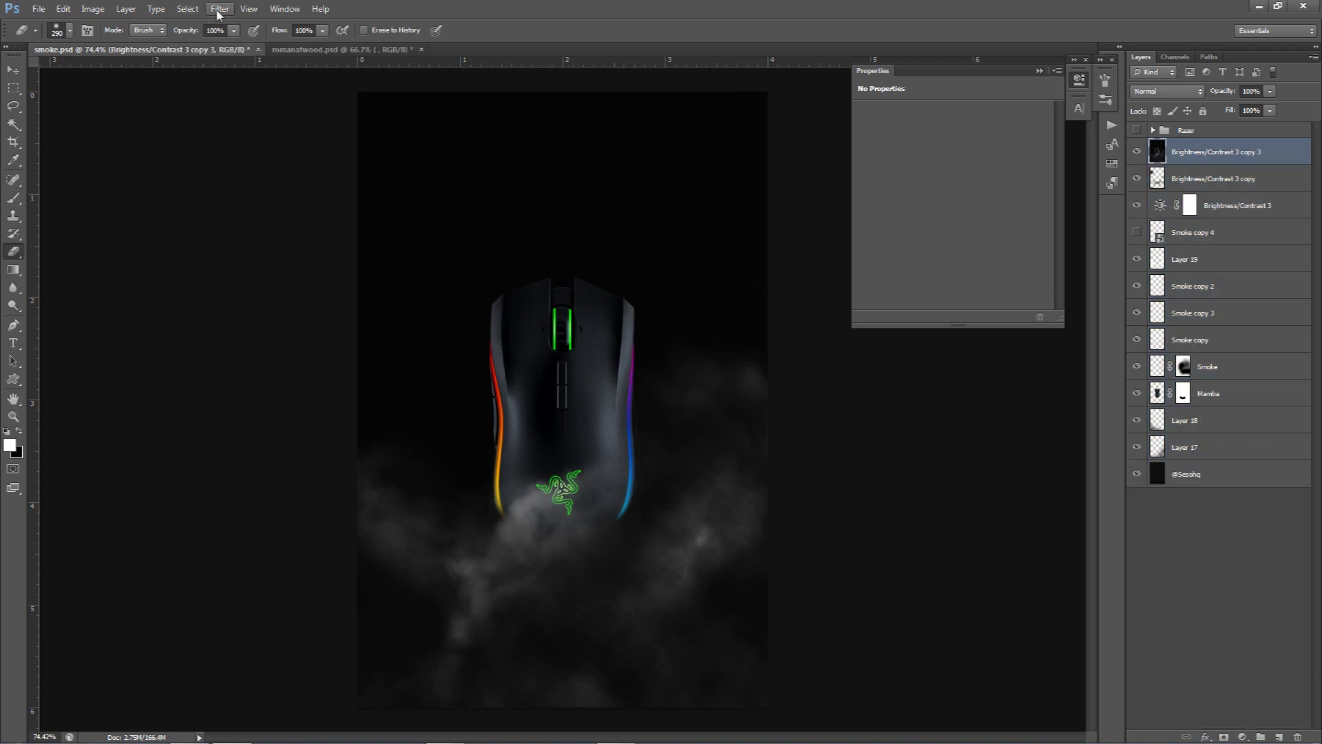
Step: Add 2% uniform noise to the merged copy layer
click(218, 9)
mouse_move(237, 170)
click(414, 173)
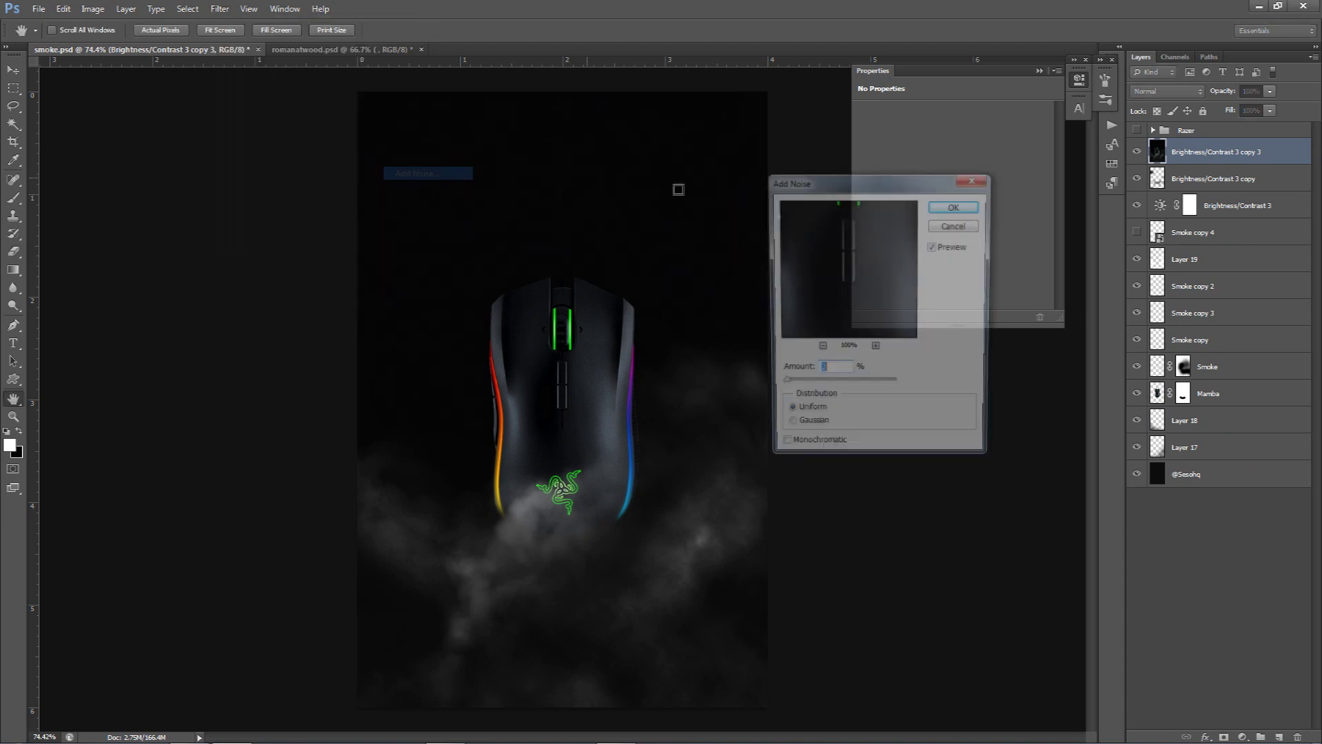
click(966, 221)
Step: Erase the noisy copy over the mouse and surrounding smoke with a large eraser of 413 px, reduced to 311 px, and toggle the layer to compare
key(e)
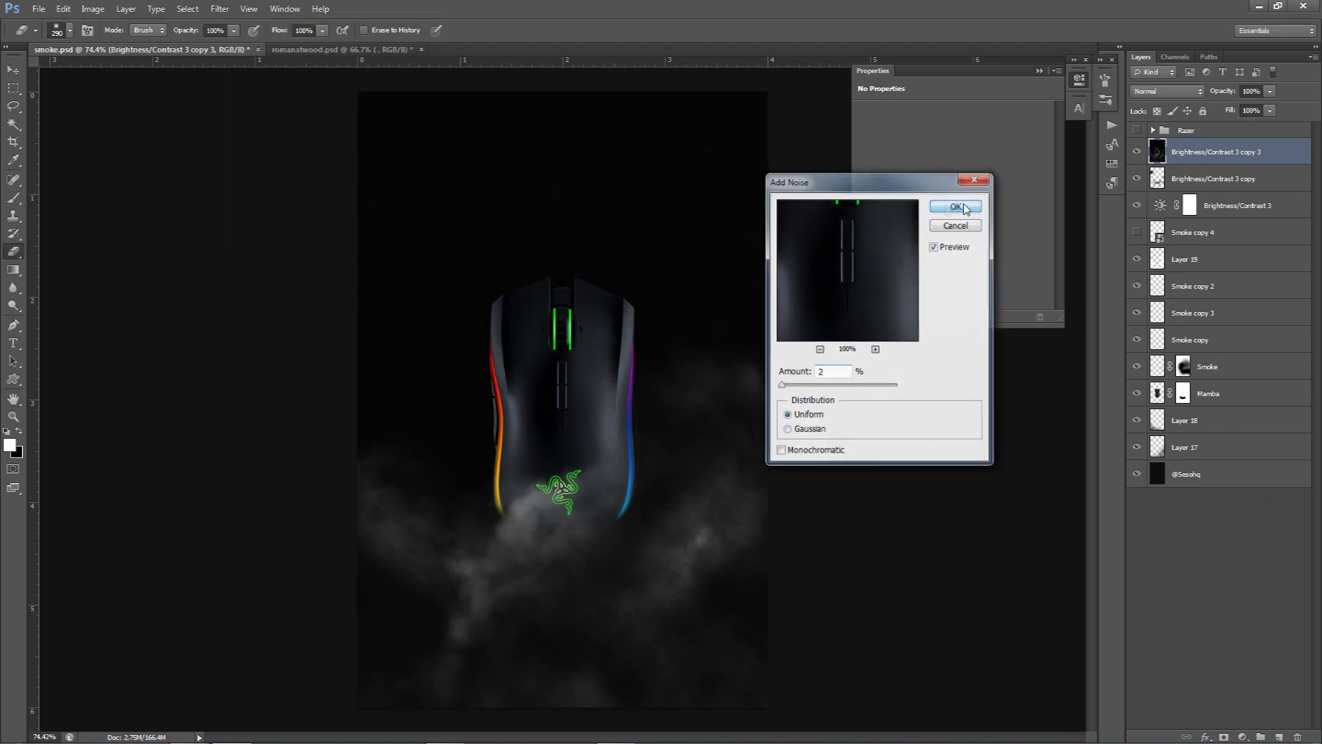
drag(501, 176, 554, 180)
mouse_move(365, 164)
mouse_down()
mouse_move(369, 404)
mouse_move(702, 292)
mouse_move(712, 317)
mouse_move(533, 549)
mouse_up()
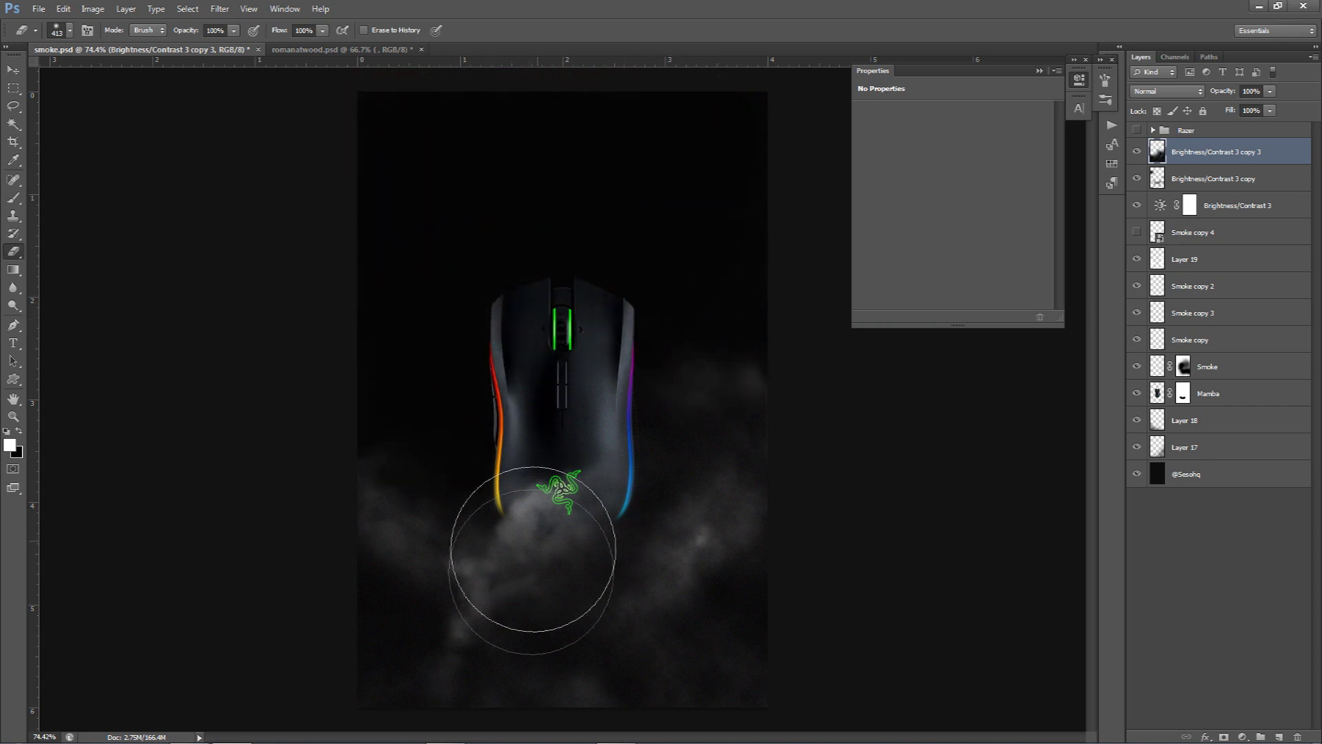
drag(602, 608, 559, 612)
mouse_move(417, 653)
mouse_down()
mouse_move(377, 643)
mouse_move(415, 670)
mouse_up()
drag(676, 636, 652, 634)
mouse_move(707, 574)
mouse_down()
mouse_move(755, 471)
mouse_move(675, 404)
mouse_up()
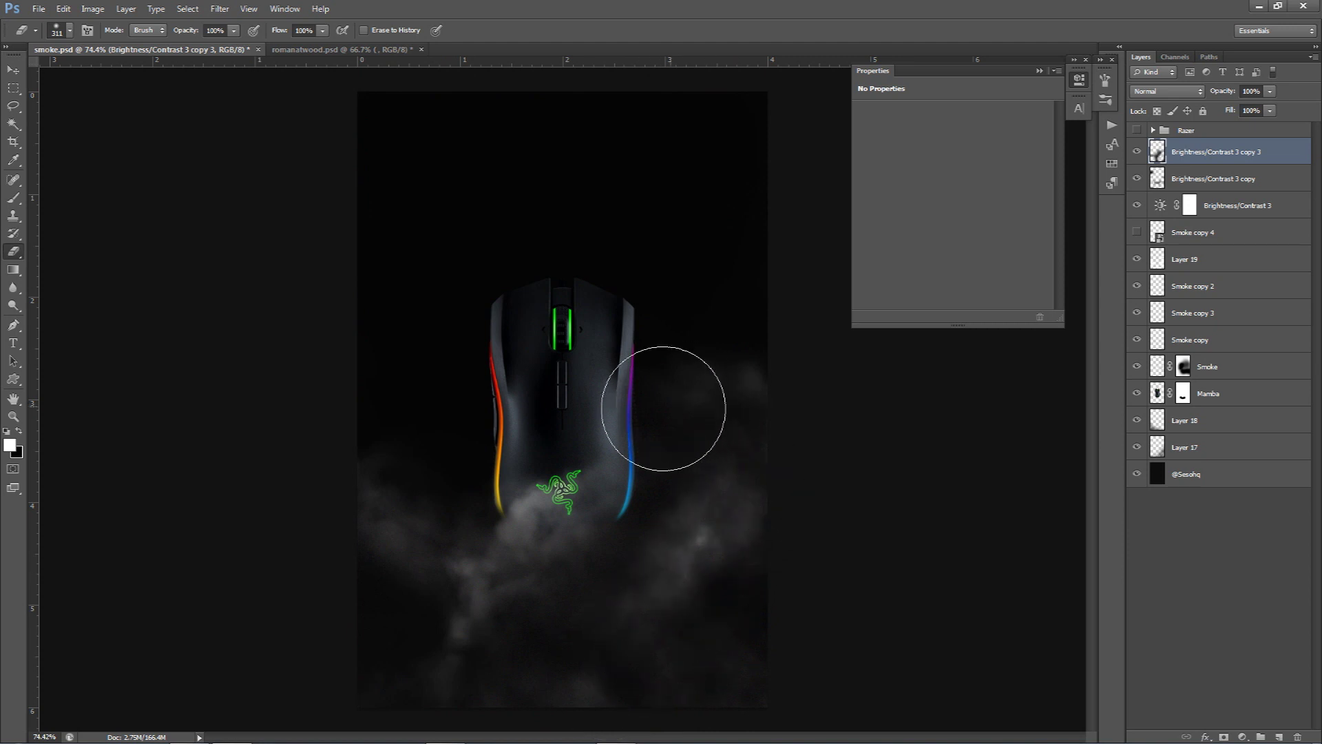
drag(563, 666, 568, 662)
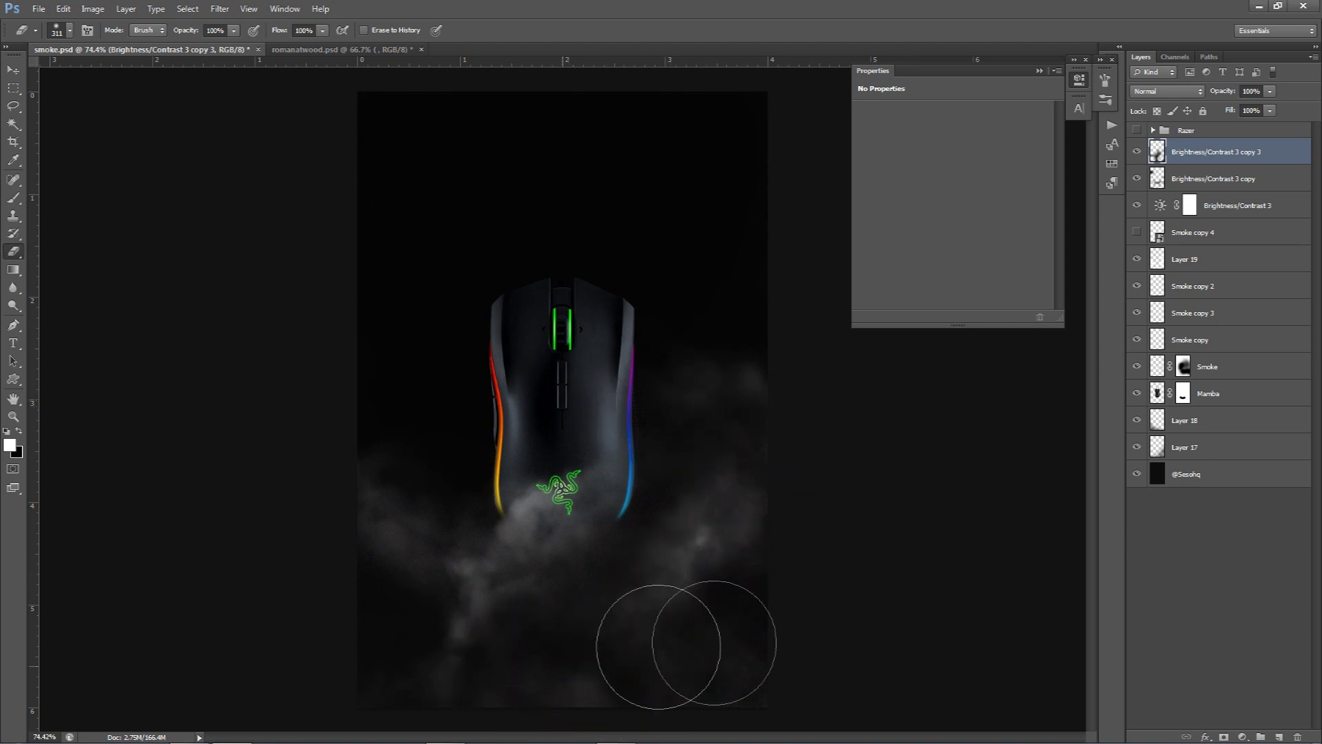
click(1136, 153)
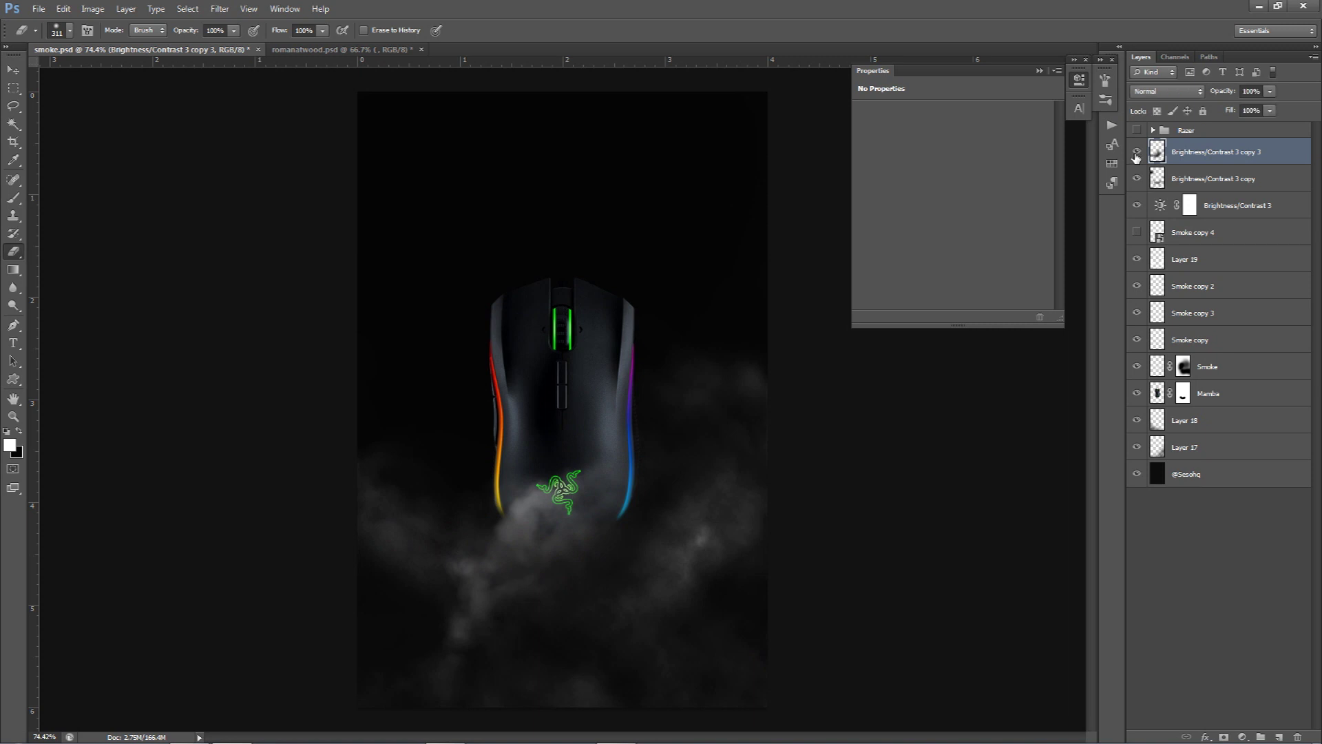
mouse_move(553, 482)
mouse_down()
mouse_move(584, 471)
mouse_move(523, 490)
mouse_up()
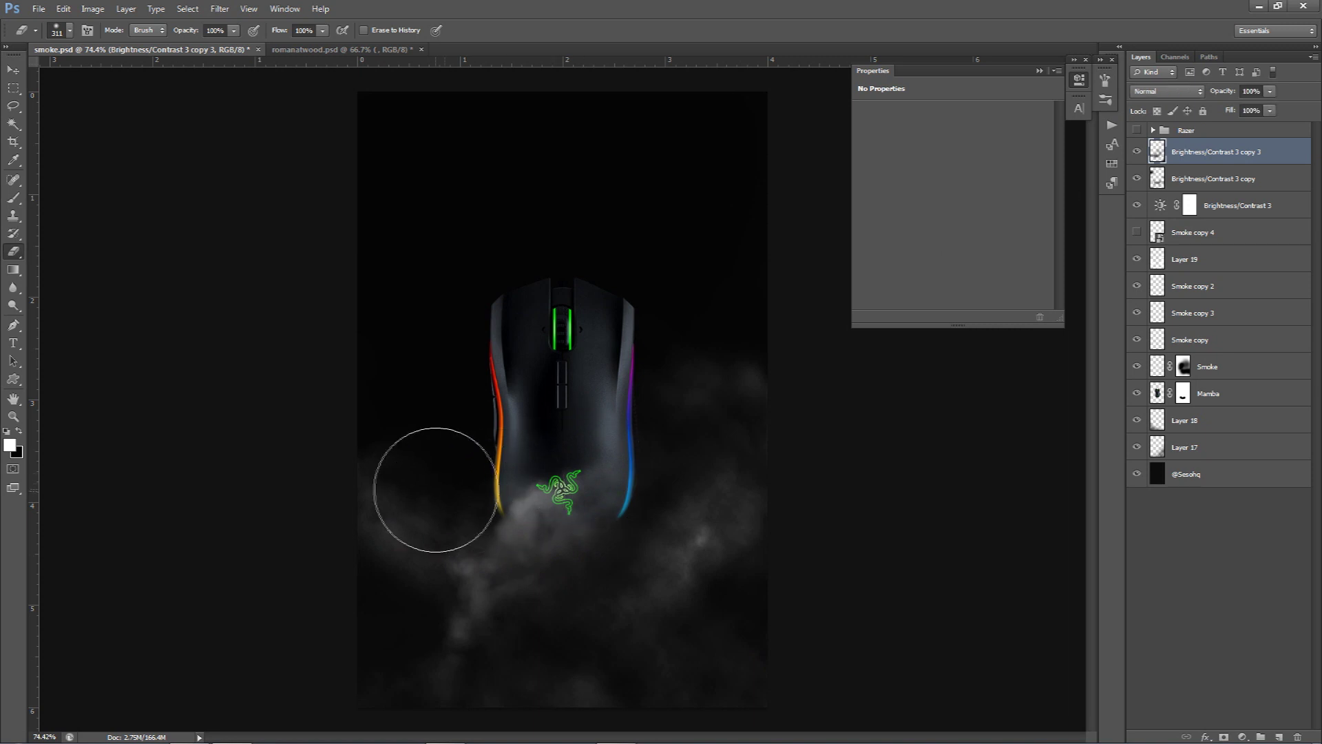
key(v)
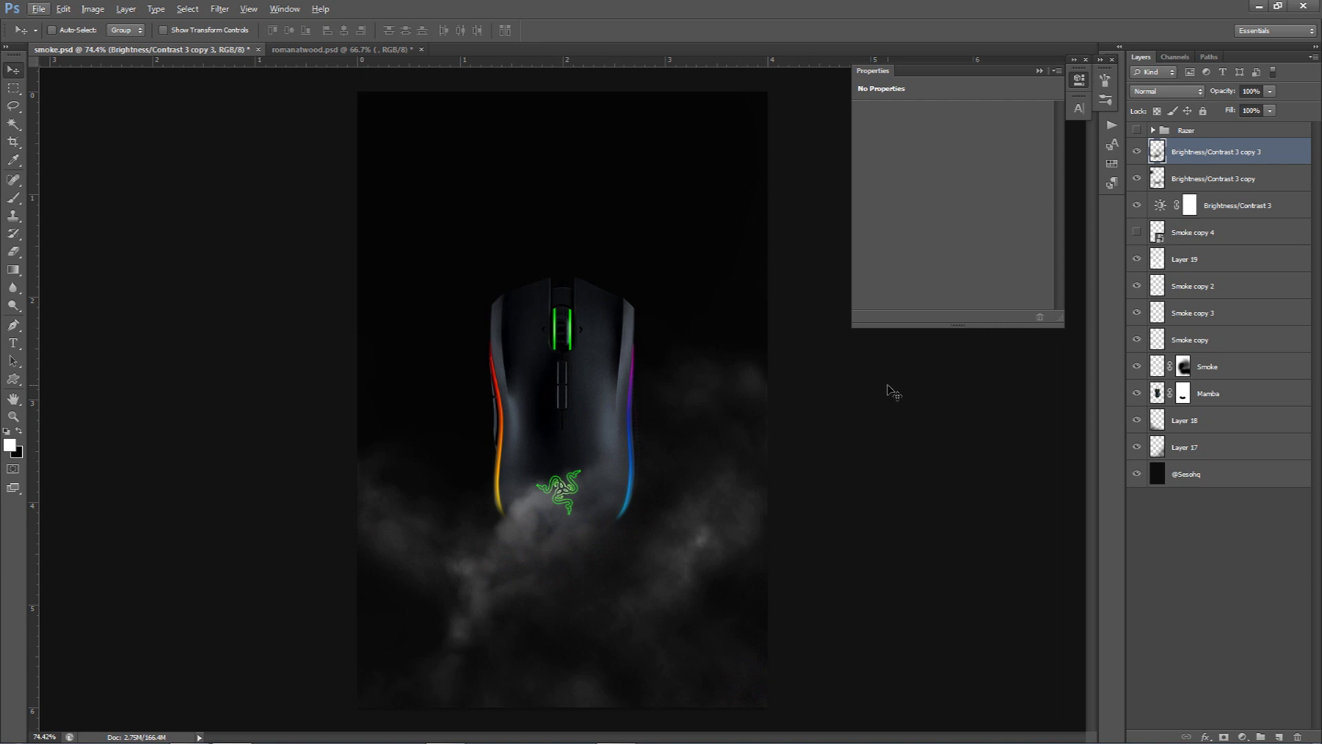
Step: Duplicate the hidden Smoke copy 4 layer, show the original and rasterize it
click(1197, 474)
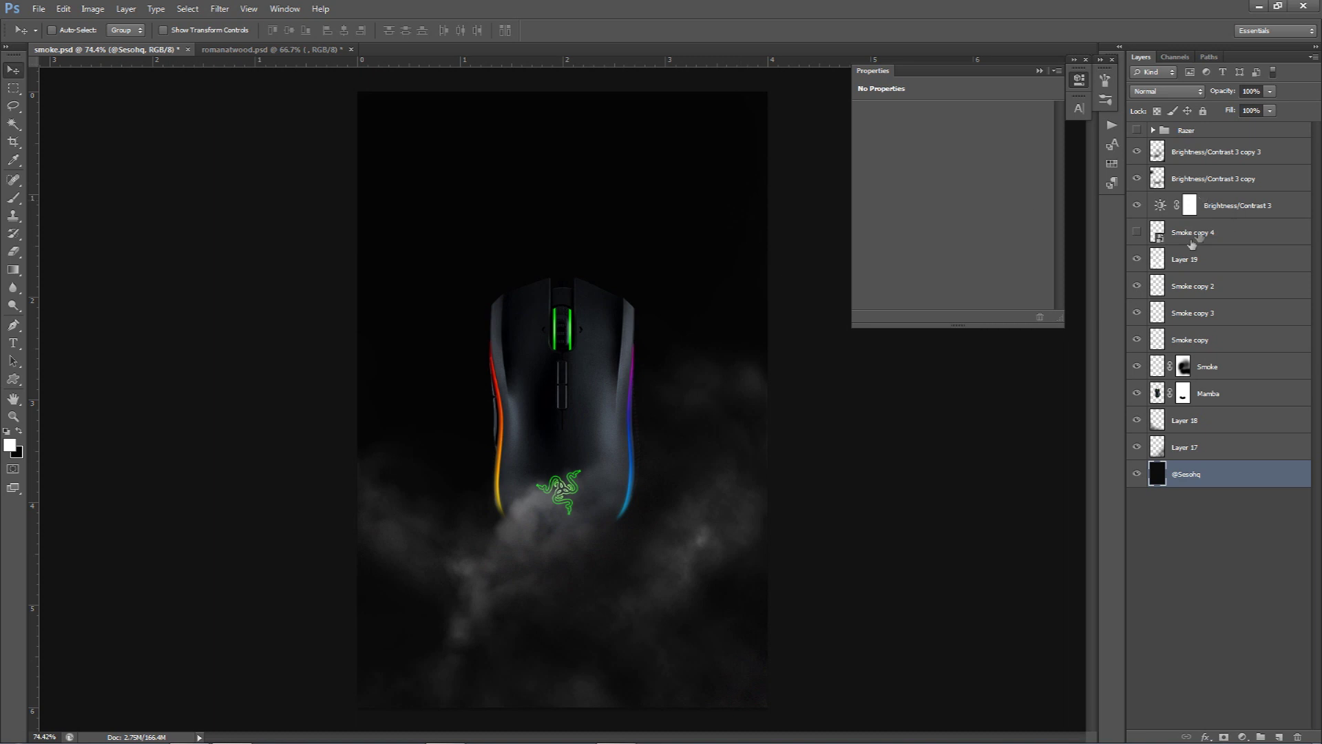
click(1140, 232)
click(1140, 233)
click(1194, 237)
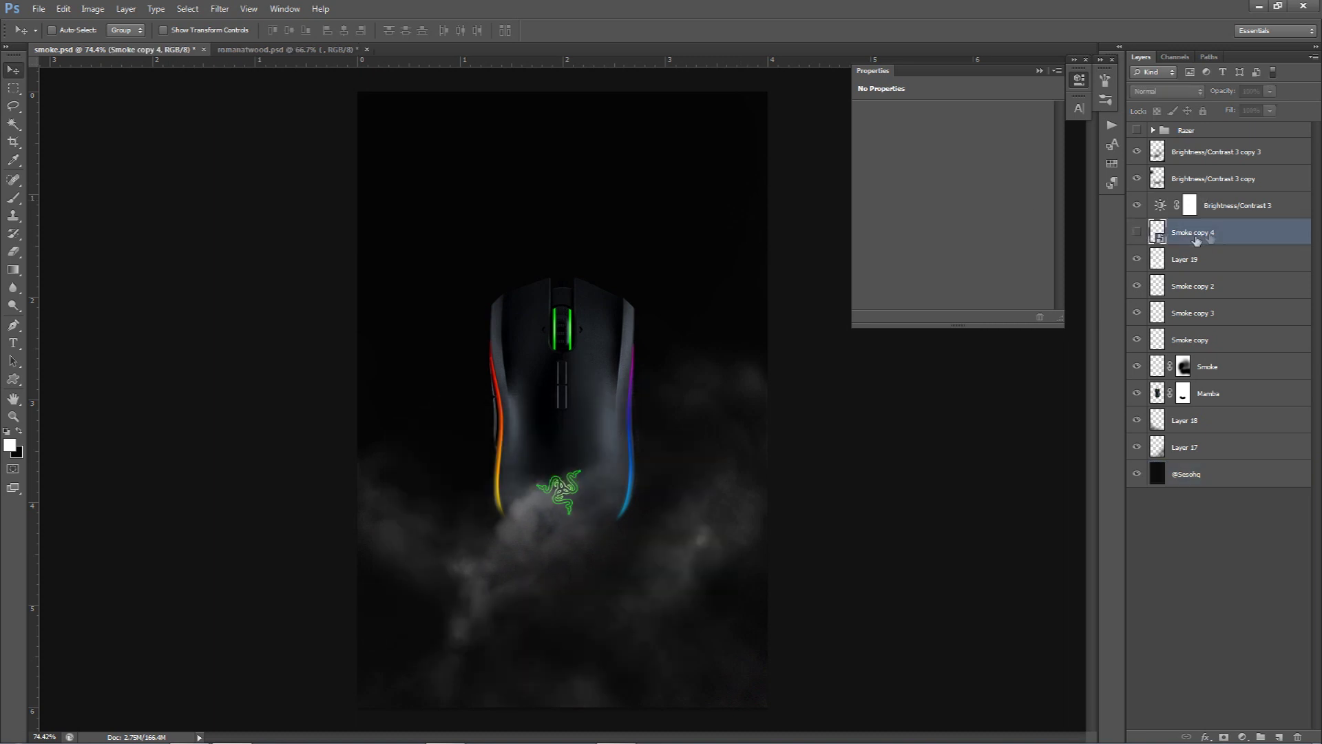
key(ctrl+j)
click(1198, 261)
click(1137, 259)
right_click(1201, 259)
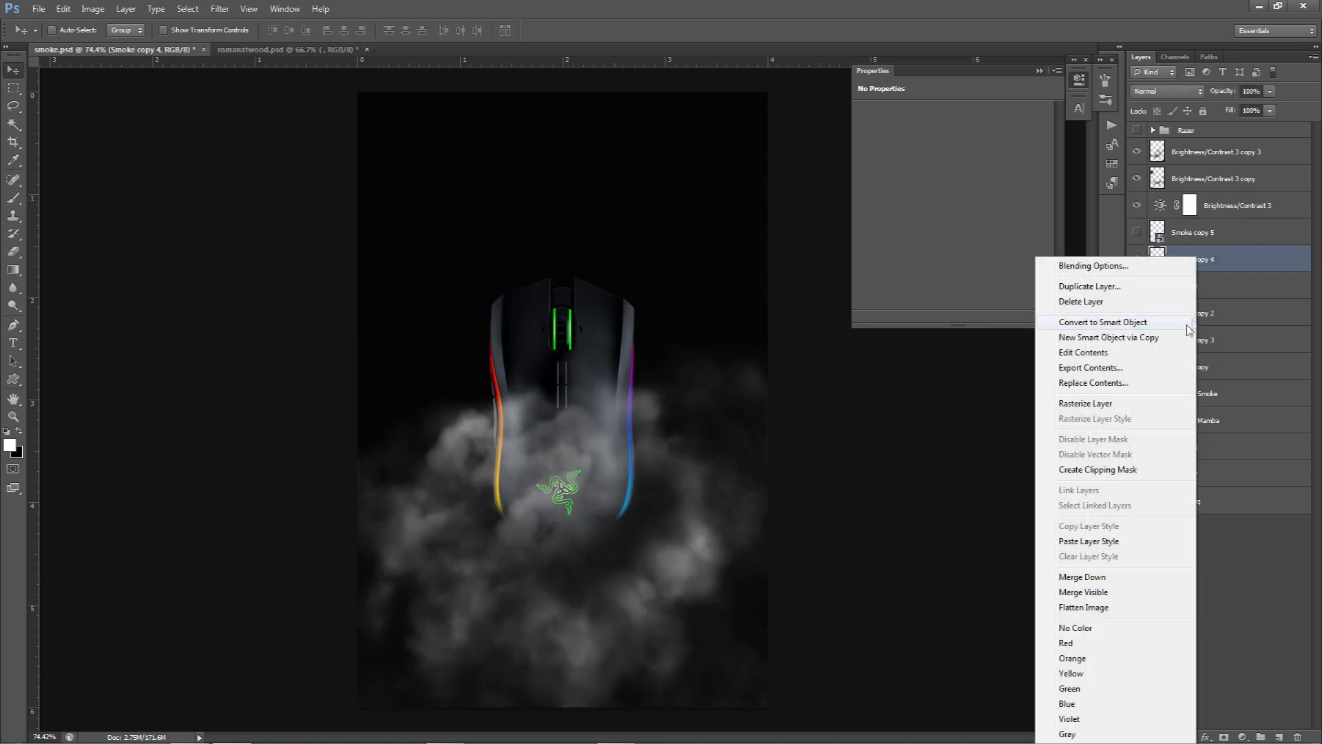
click(1102, 404)
Step: Move Smoke copy 4 to the mouse's upper-right side and thin it out with a 311 px eraser at 25% opacity
drag(571, 453, 702, 259)
key(e)
mouse_move(653, 457)
mouse_down()
mouse_move(561, 423)
mouse_move(584, 310)
mouse_move(654, 472)
mouse_move(693, 445)
mouse_up()
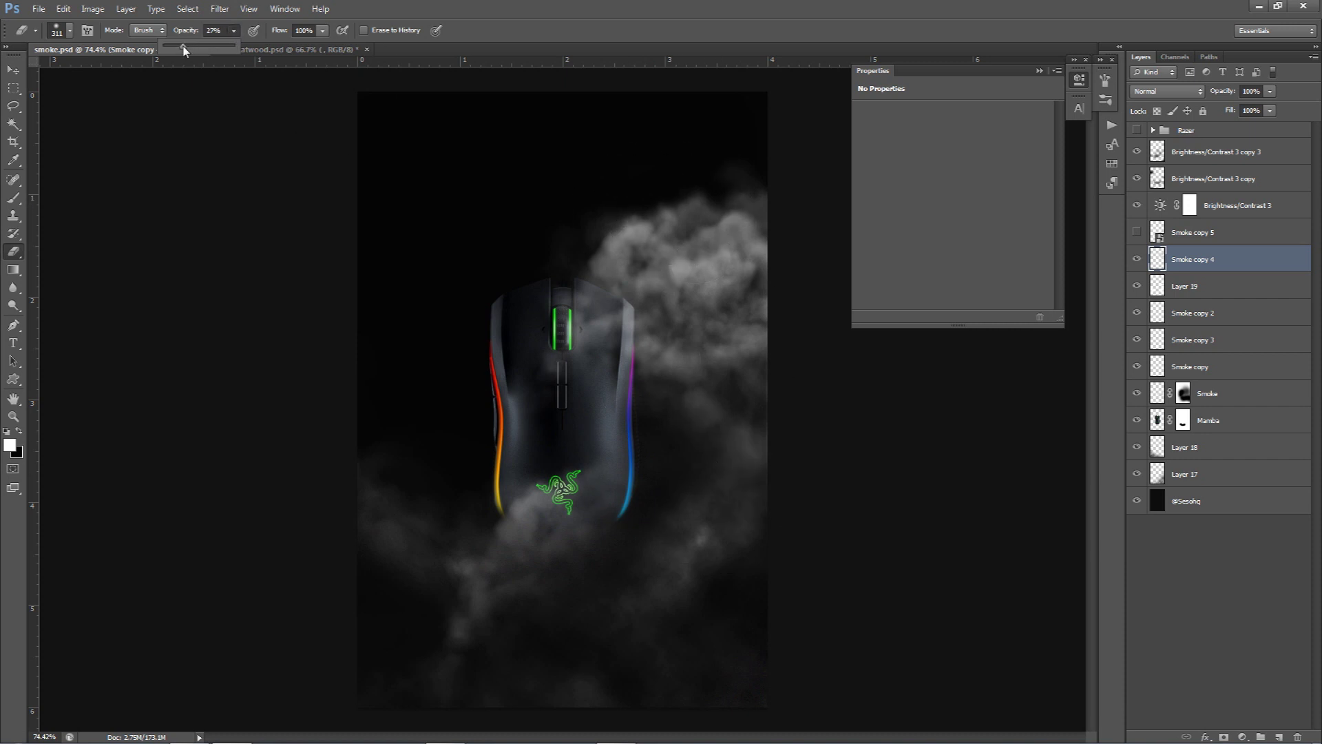
mouse_move(646, 198)
mouse_down()
mouse_move(604, 208)
mouse_move(693, 209)
mouse_move(633, 210)
mouse_move(755, 257)
mouse_move(771, 279)
mouse_move(723, 284)
mouse_move(974, 339)
mouse_up()
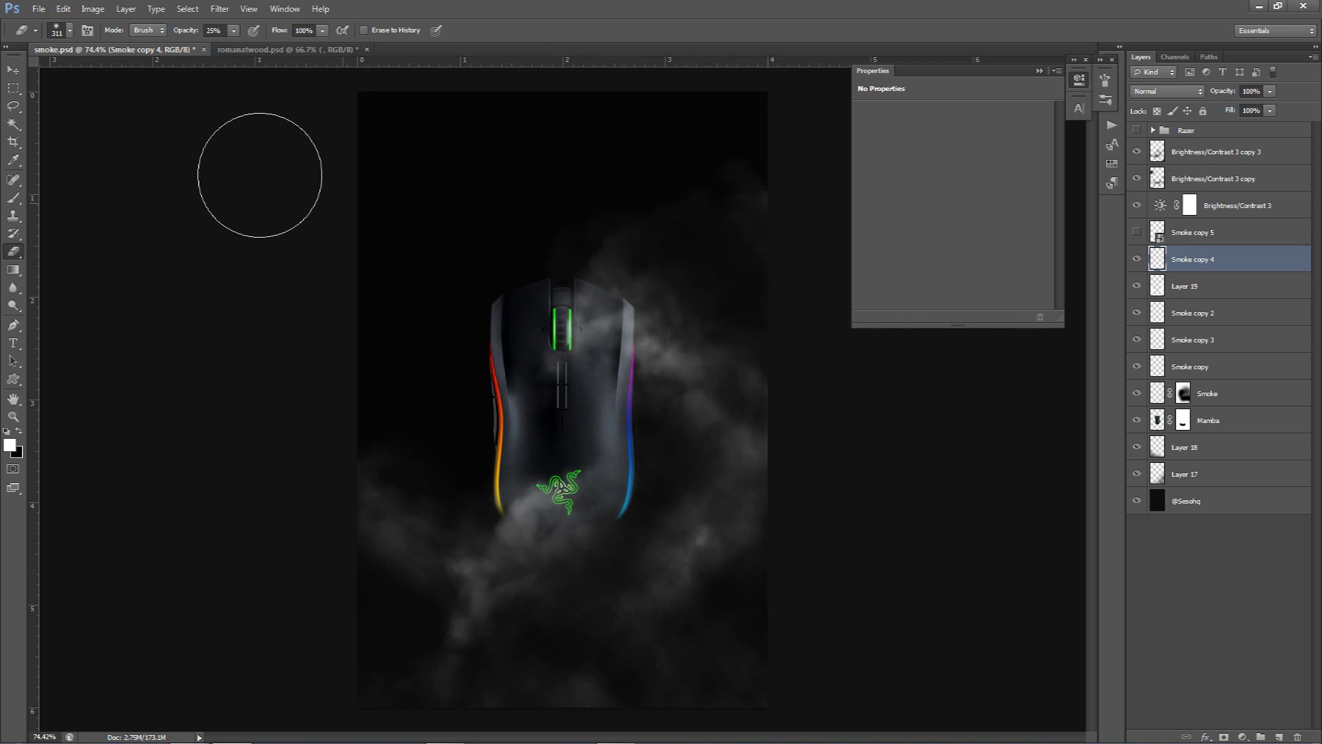
Step: Restore the eraser to 100% opacity and fade the mouse's upper-right edge into the smoke on the Mamba layer mask with a smaller eraser
click(235, 31)
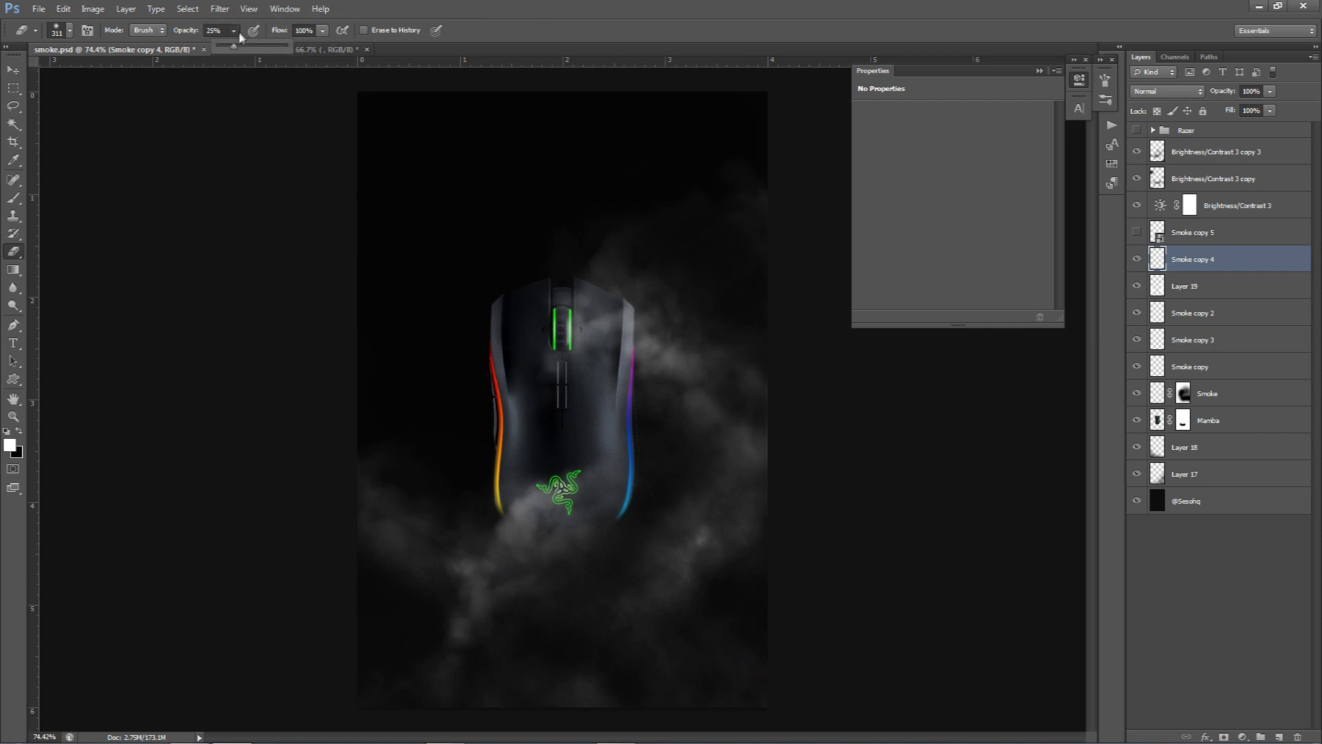
drag(256, 53, 1211, 248)
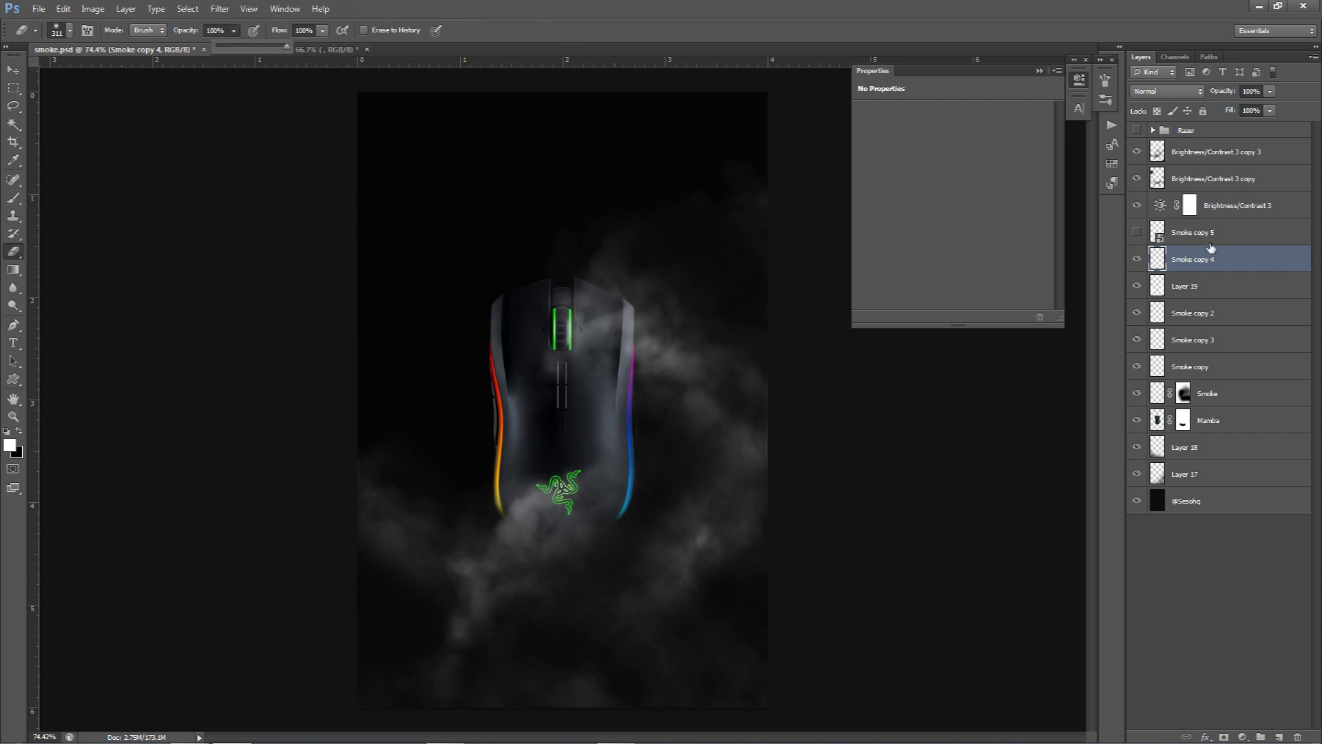
click(1184, 421)
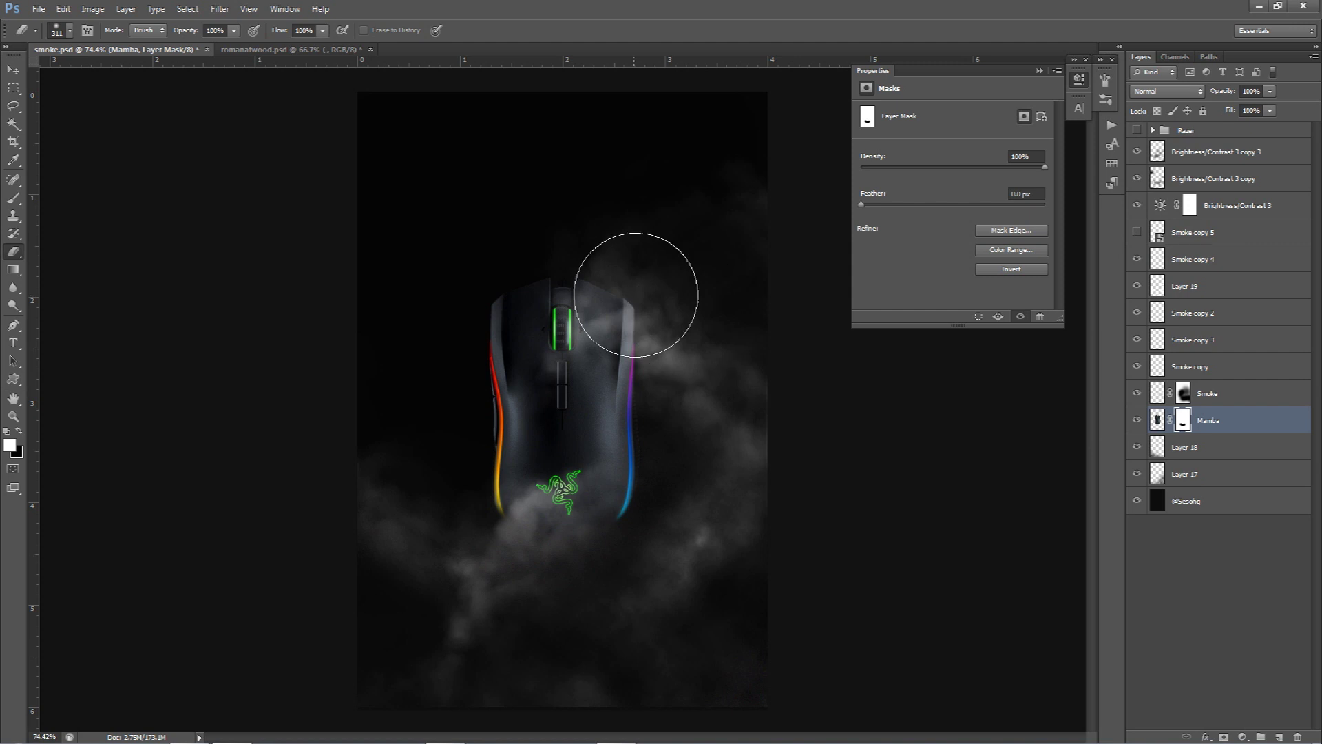
scroll(635, 280, up, 4)
scroll(638, 307, up, 4)
mouse_move(651, 319)
mouse_down()
mouse_move(531, 310)
mouse_move(514, 242)
mouse_up()
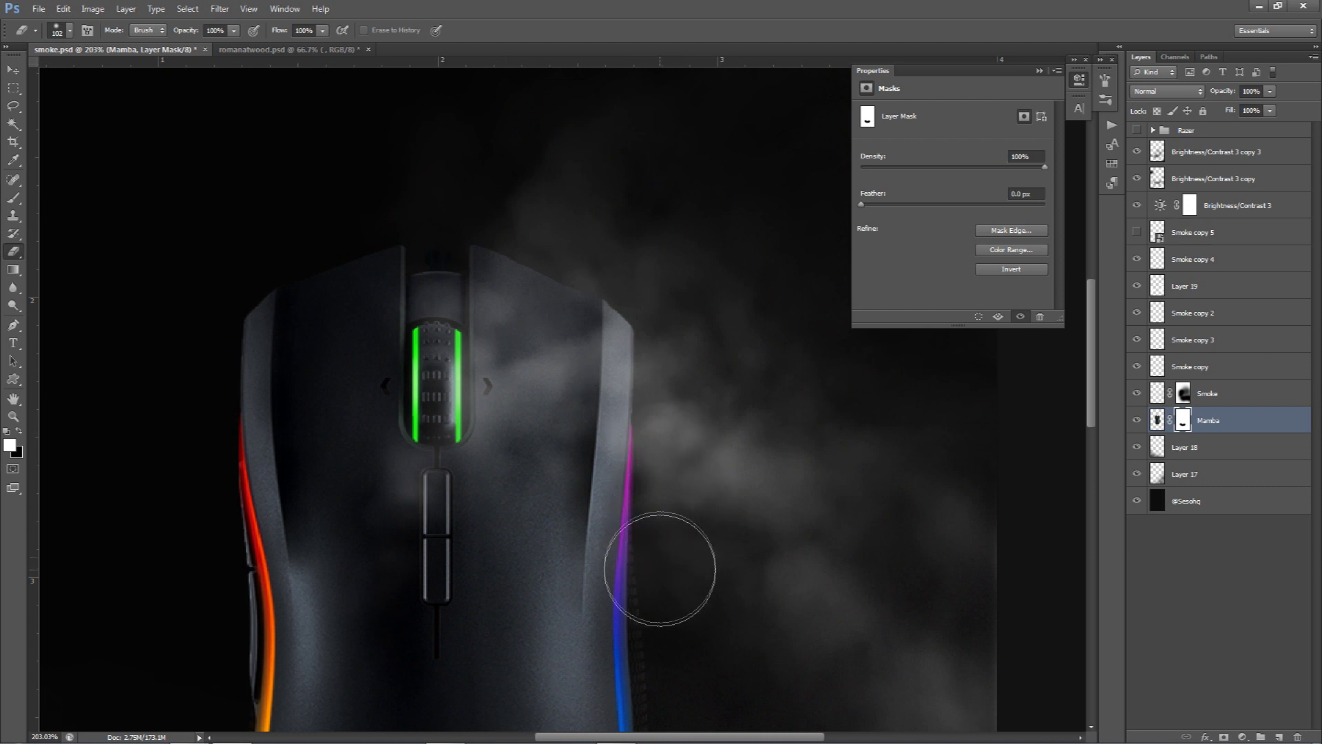
mouse_move(553, 293)
mouse_down()
mouse_move(518, 292)
mouse_move(606, 276)
mouse_move(653, 321)
mouse_move(655, 412)
mouse_move(670, 409)
mouse_move(654, 400)
mouse_move(657, 335)
mouse_move(623, 295)
mouse_move(685, 344)
mouse_up()
scroll(686, 344, down, 6)
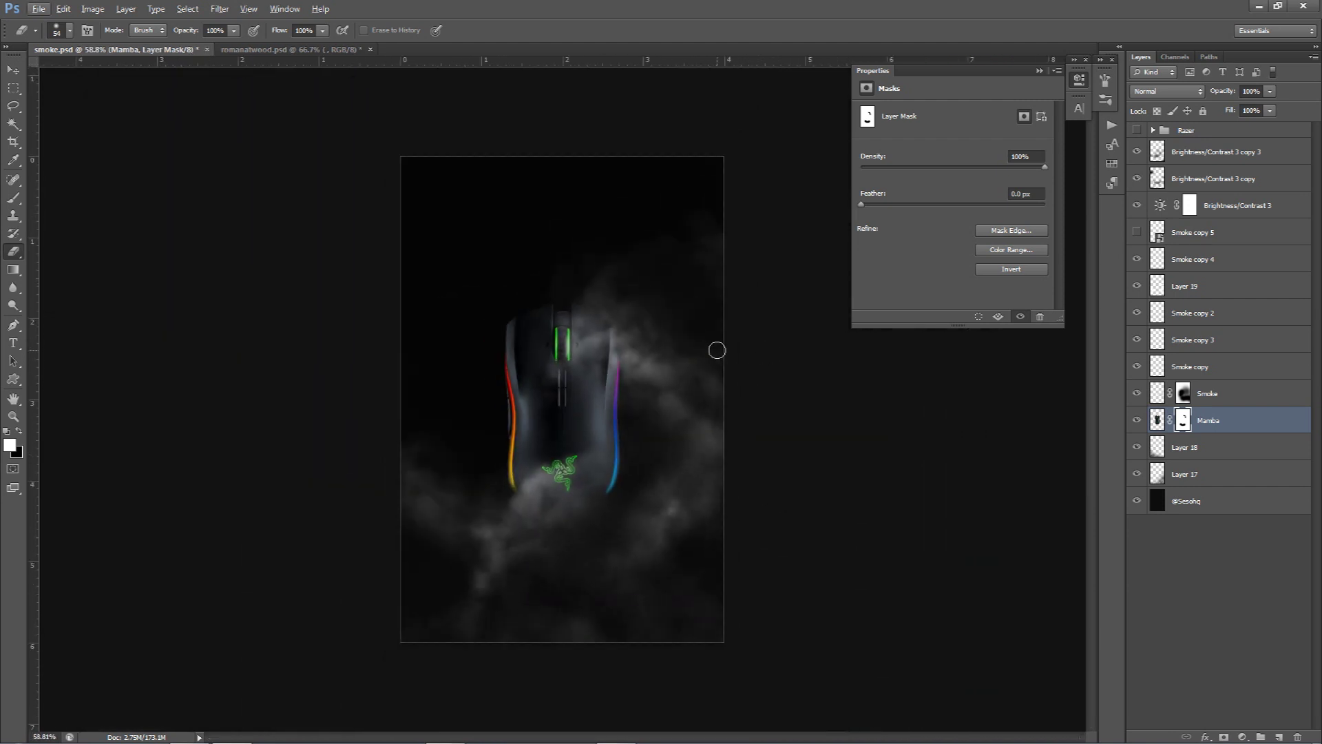
scroll(694, 357, down, 1)
scroll(693, 360, up, 2)
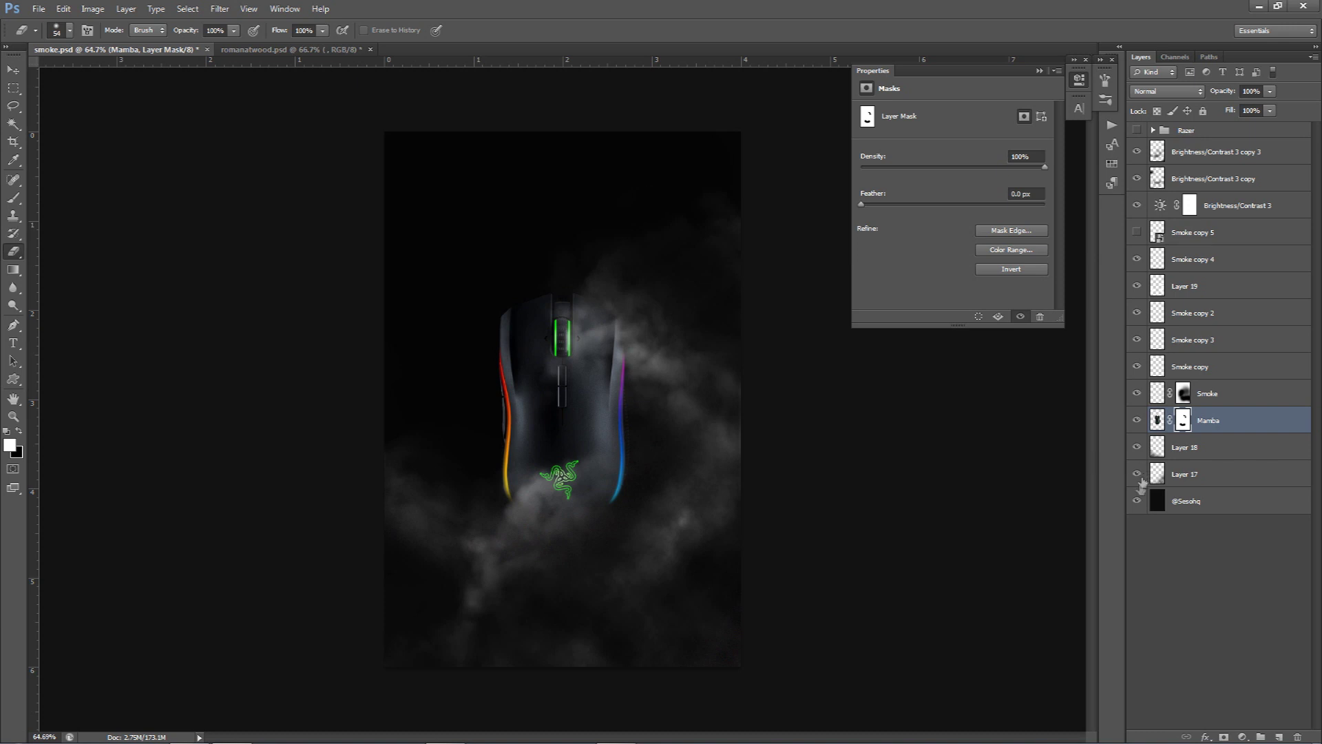
click(1185, 504)
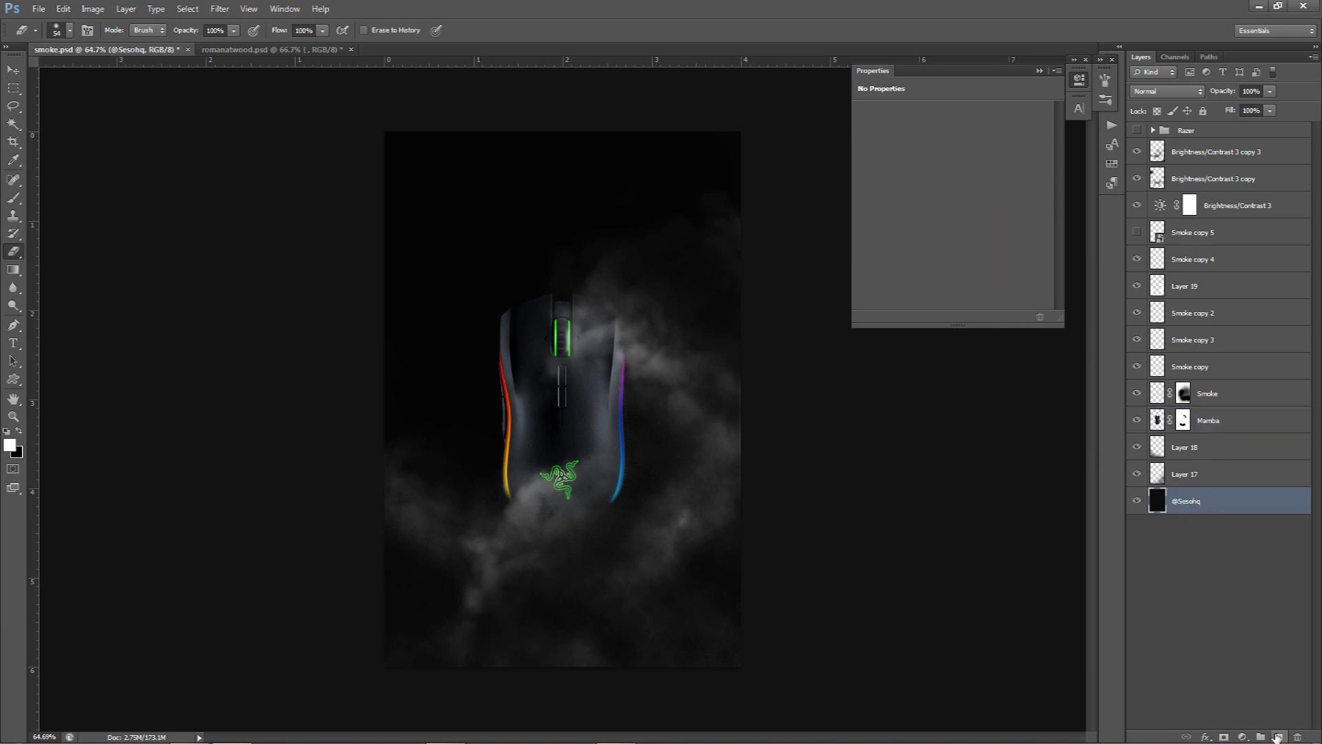
click(1278, 737)
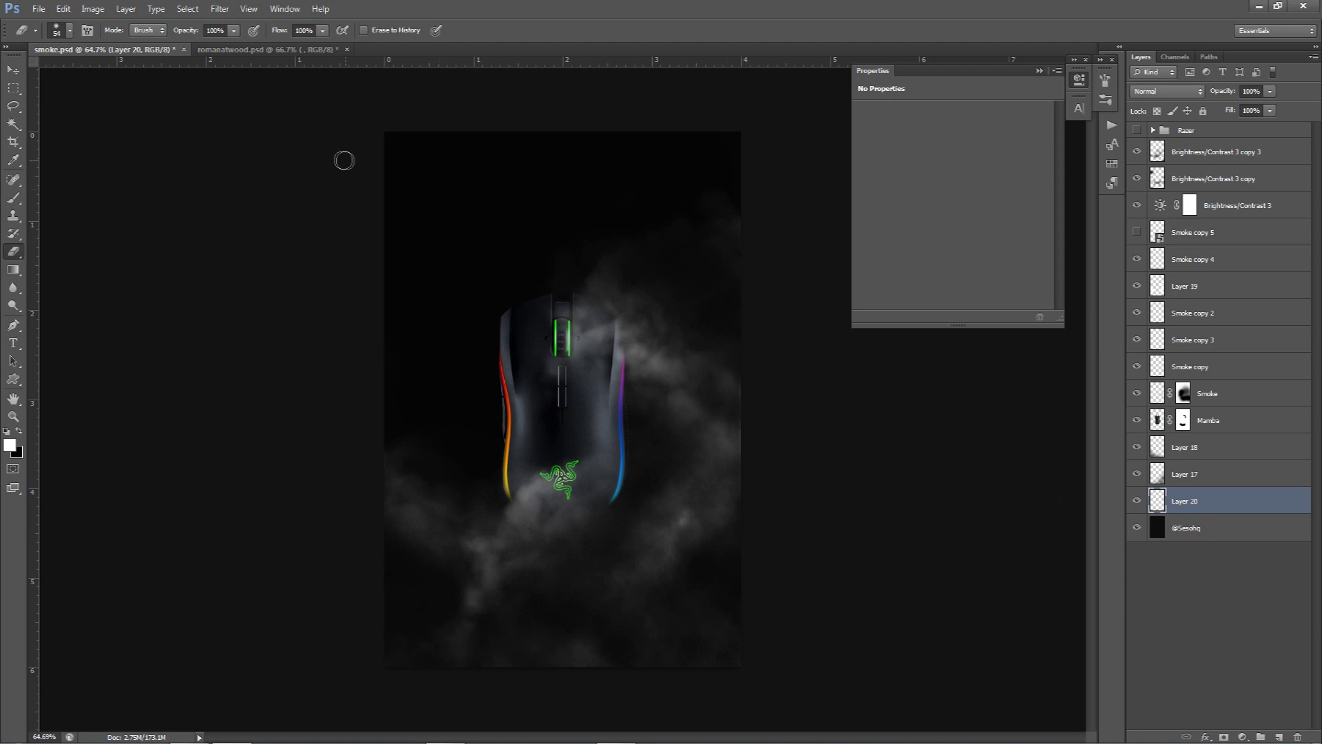
click(220, 8)
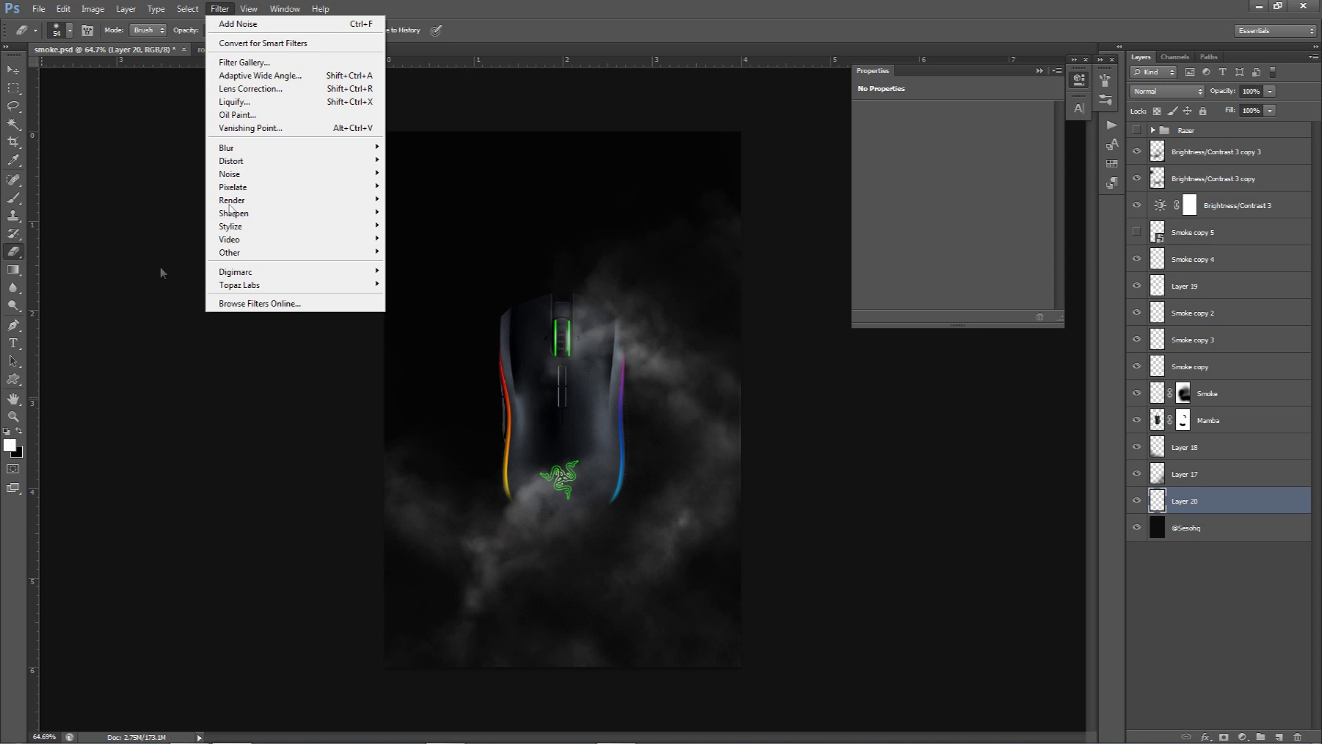
mouse_move(242, 203)
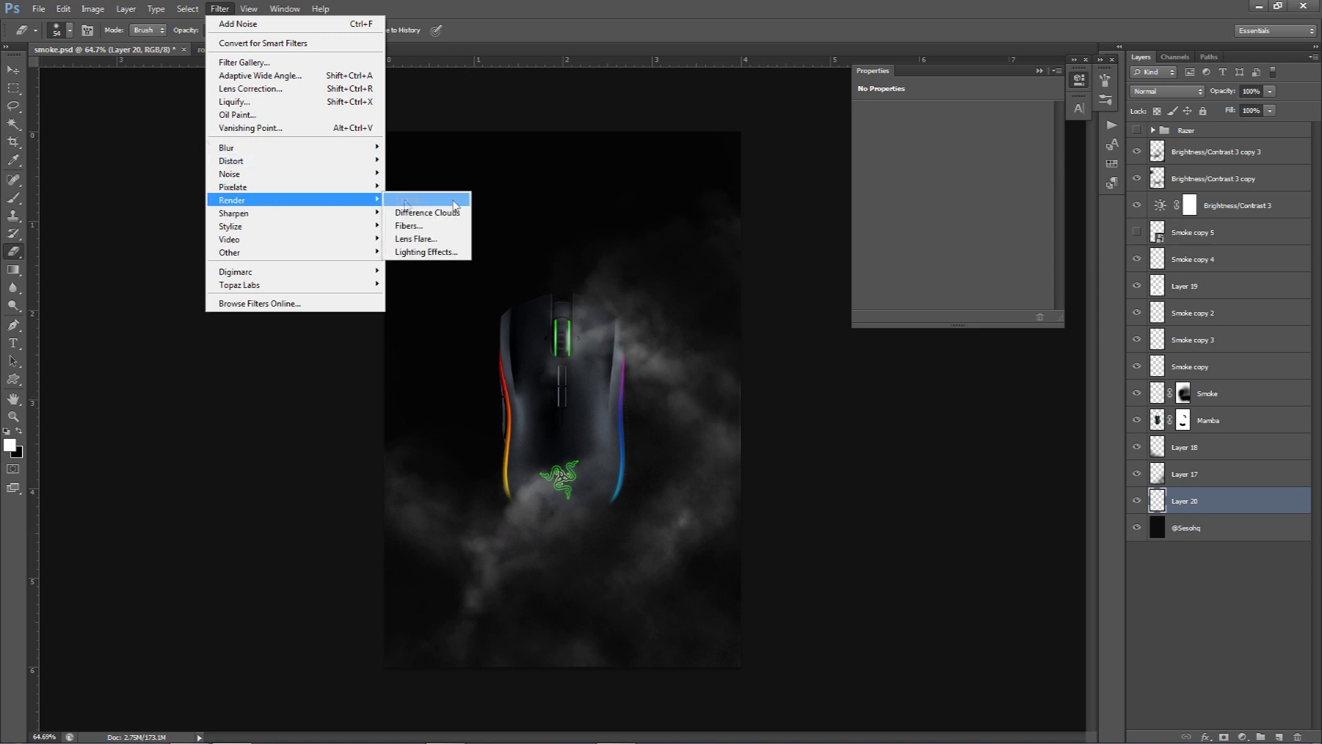
click(403, 195)
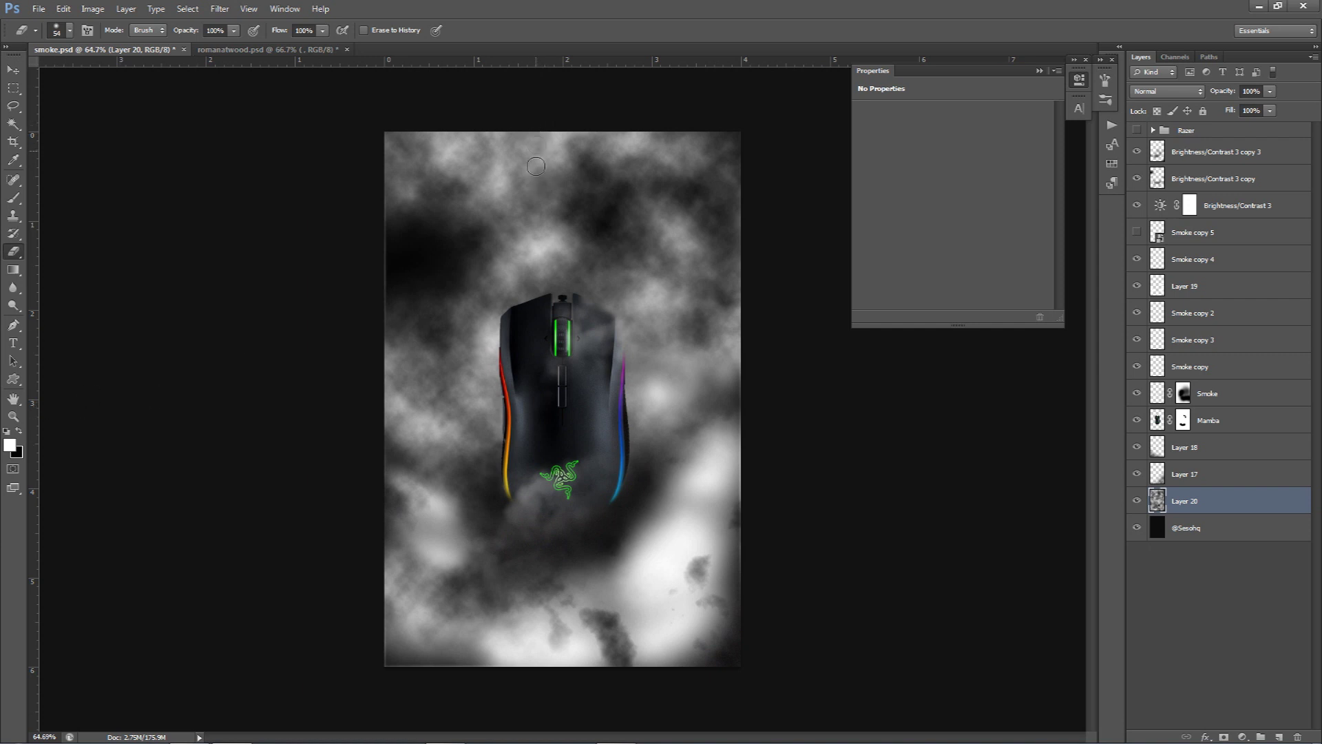
Step: Apply a Gaussian Blur with a 9 pixel radius to the clouds layer
click(215, 7)
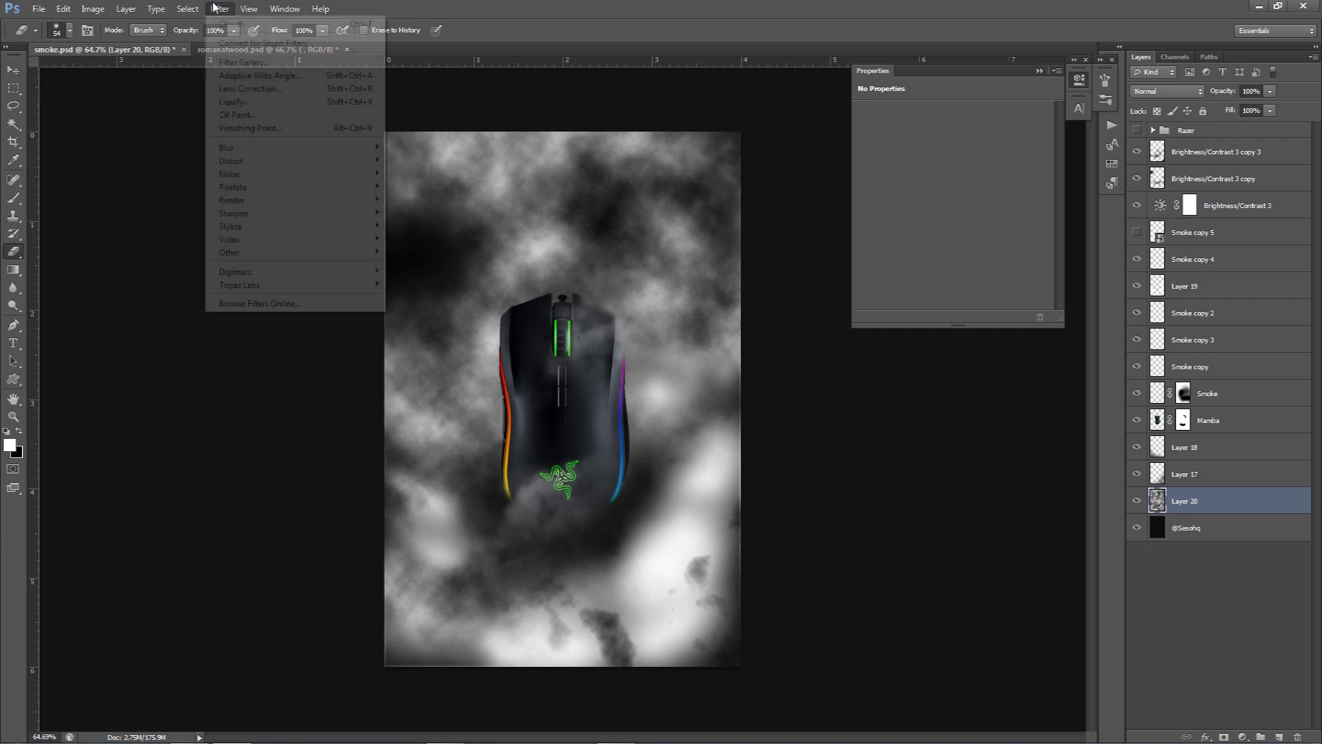
mouse_move(265, 147)
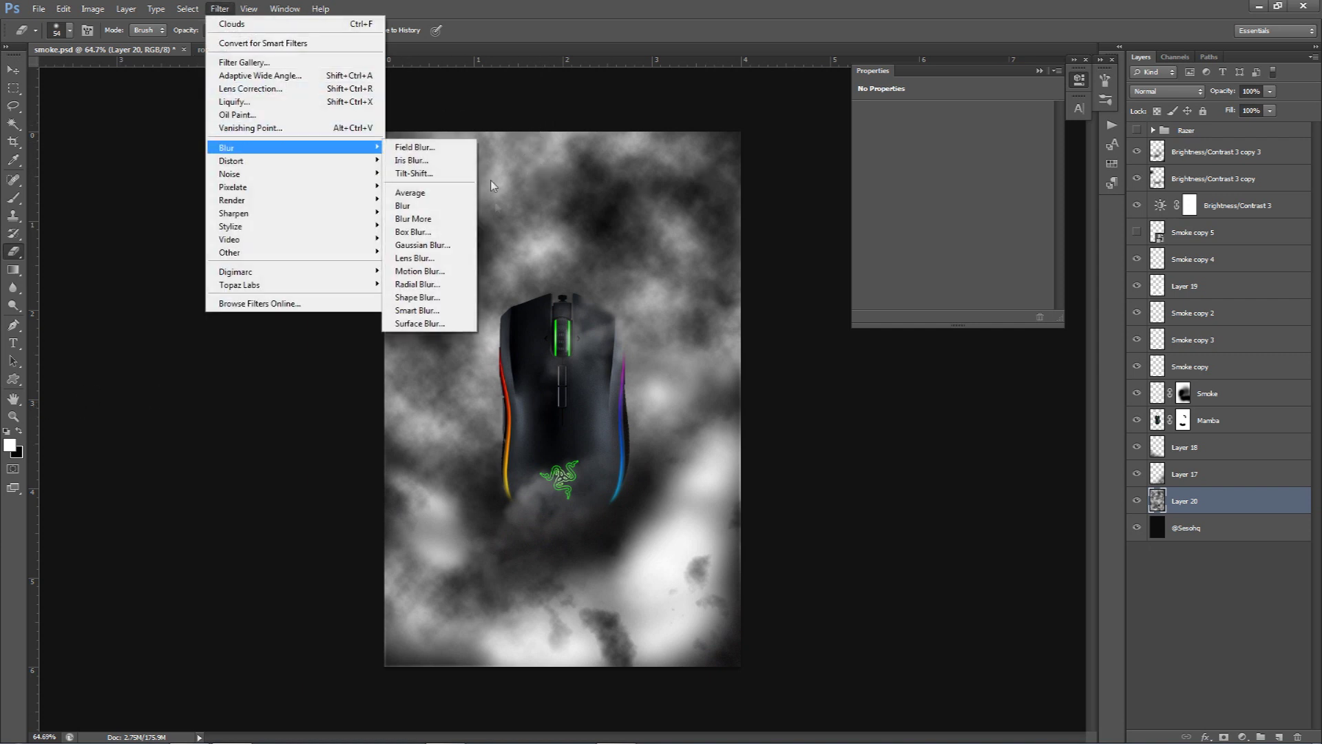
click(422, 245)
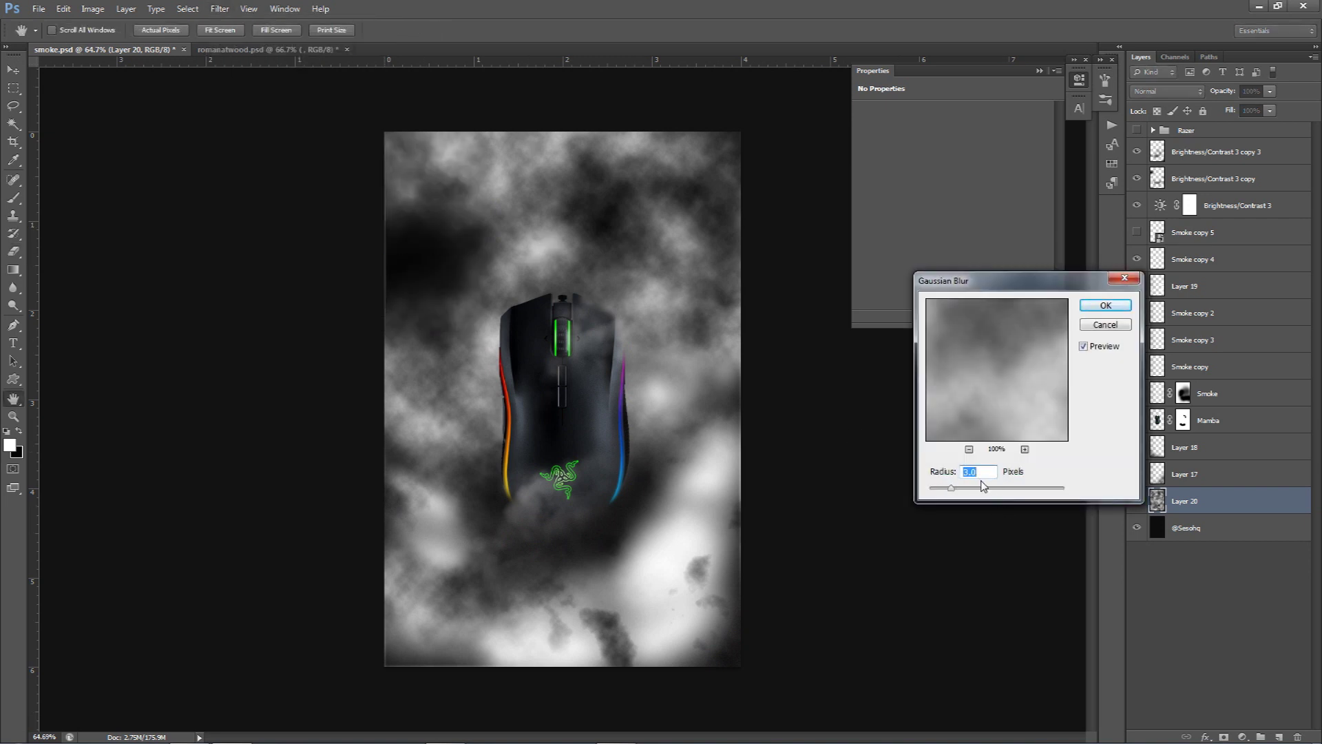
text(9)
click(1105, 305)
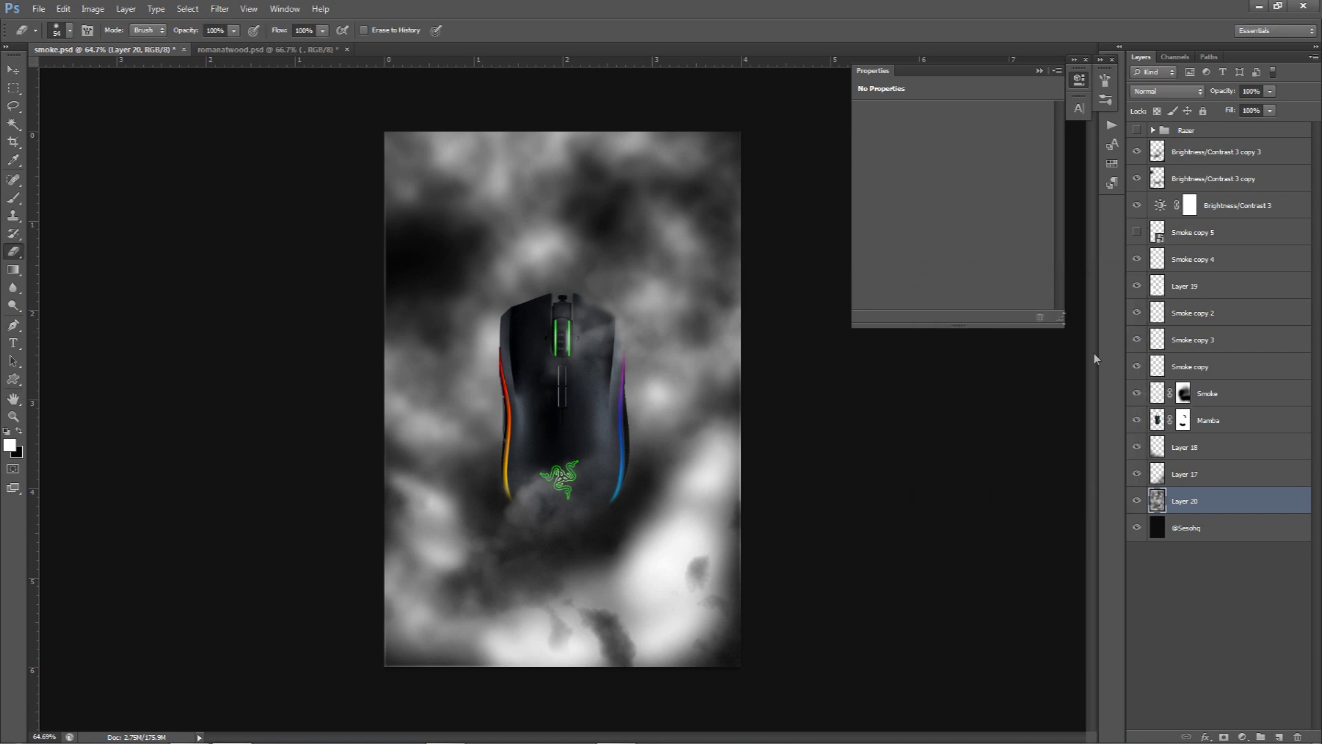
Step: Erase the clouds from the lower part and right side of the canvas with a 462 px eraser
mouse_move(518, 515)
mouse_down()
mouse_move(695, 524)
mouse_move(664, 523)
mouse_move(540, 605)
mouse_move(520, 600)
mouse_up()
mouse_move(598, 604)
mouse_down()
mouse_move(520, 606)
mouse_move(398, 487)
mouse_up()
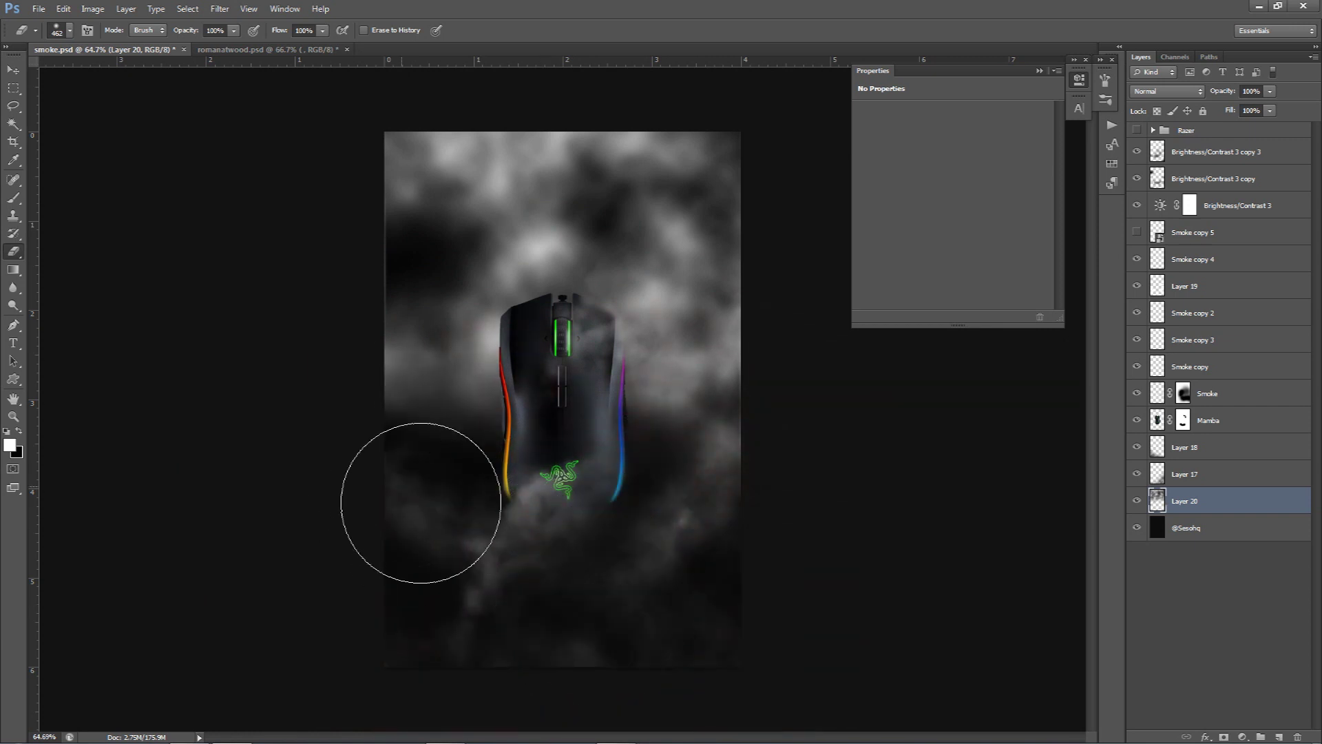
mouse_move(744, 353)
mouse_down()
mouse_move(682, 385)
mouse_move(648, 312)
mouse_move(680, 296)
mouse_move(716, 356)
mouse_move(619, 322)
mouse_move(623, 363)
mouse_move(574, 404)
mouse_move(551, 467)
mouse_move(505, 503)
mouse_move(597, 183)
mouse_move(532, 197)
mouse_move(617, 214)
mouse_move(686, 265)
mouse_up()
Step: Try the Divide blend mode on the clouds layer and set it back to Normal
click(1167, 91)
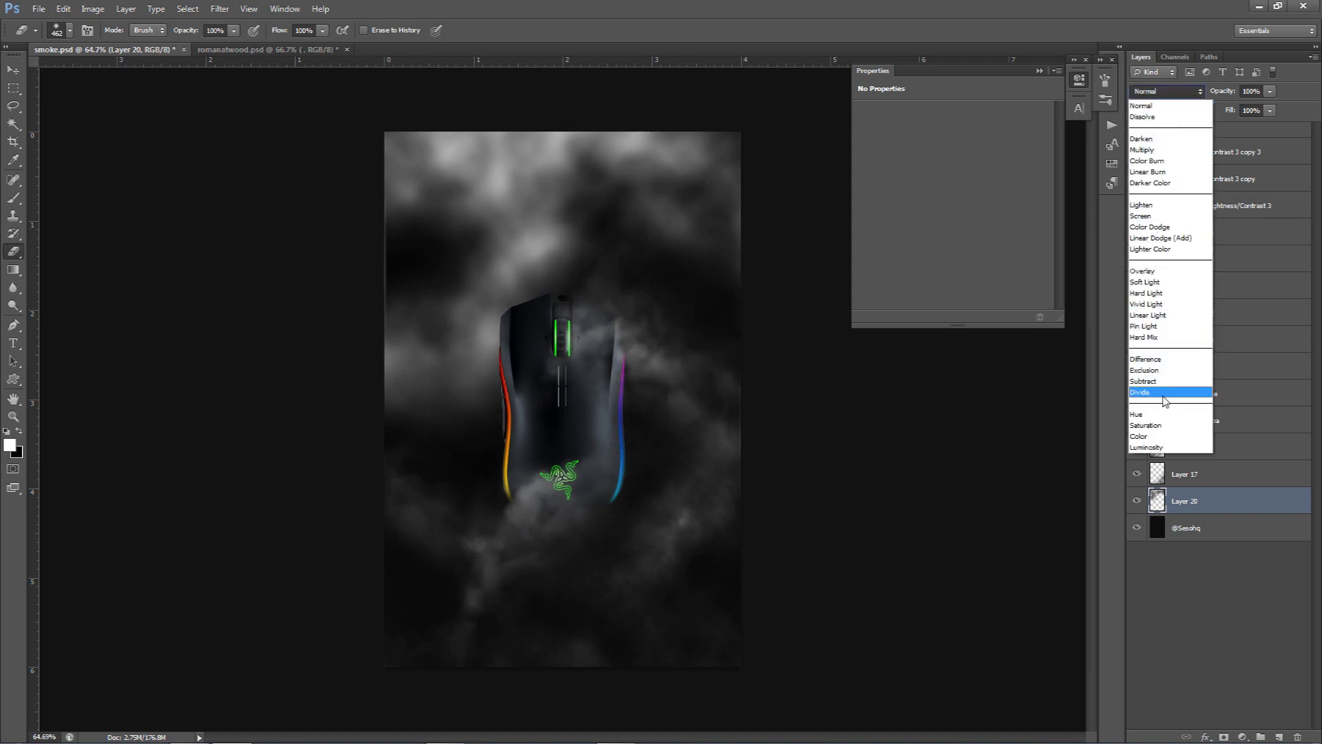
click(1140, 392)
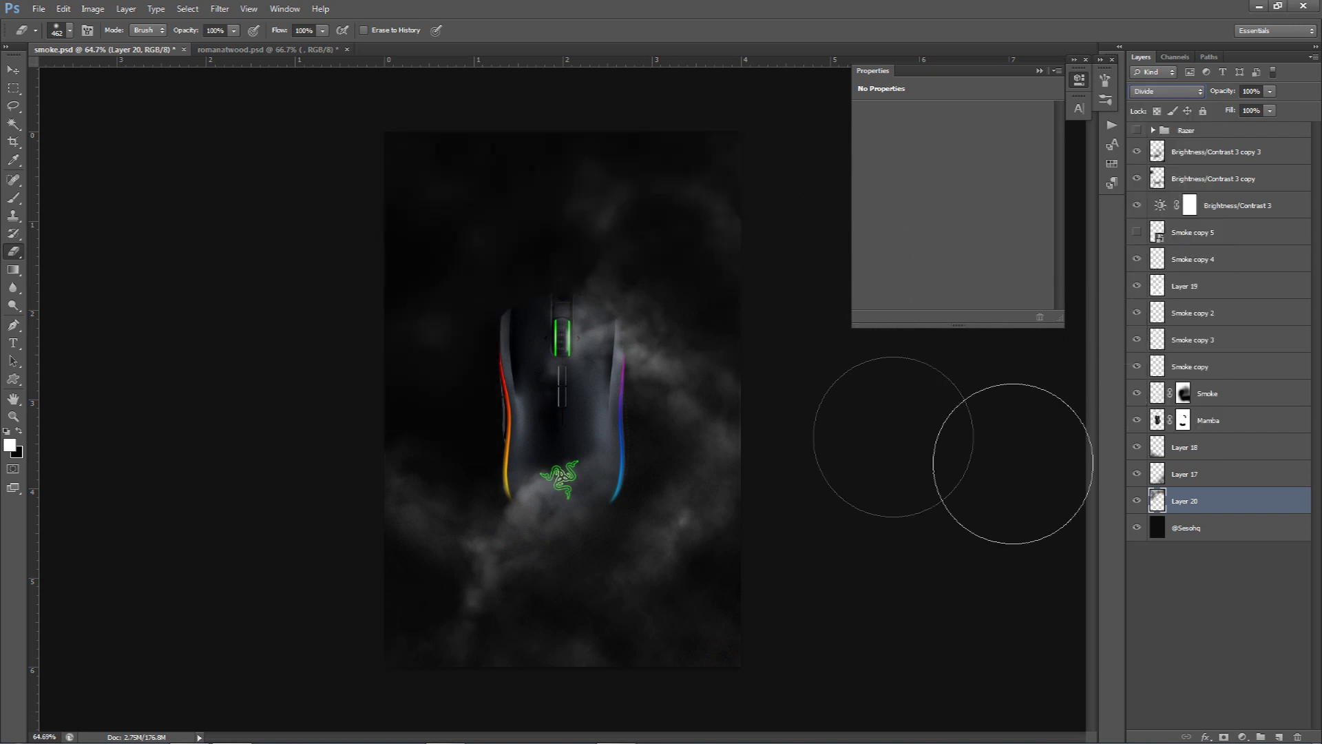
click(1166, 91)
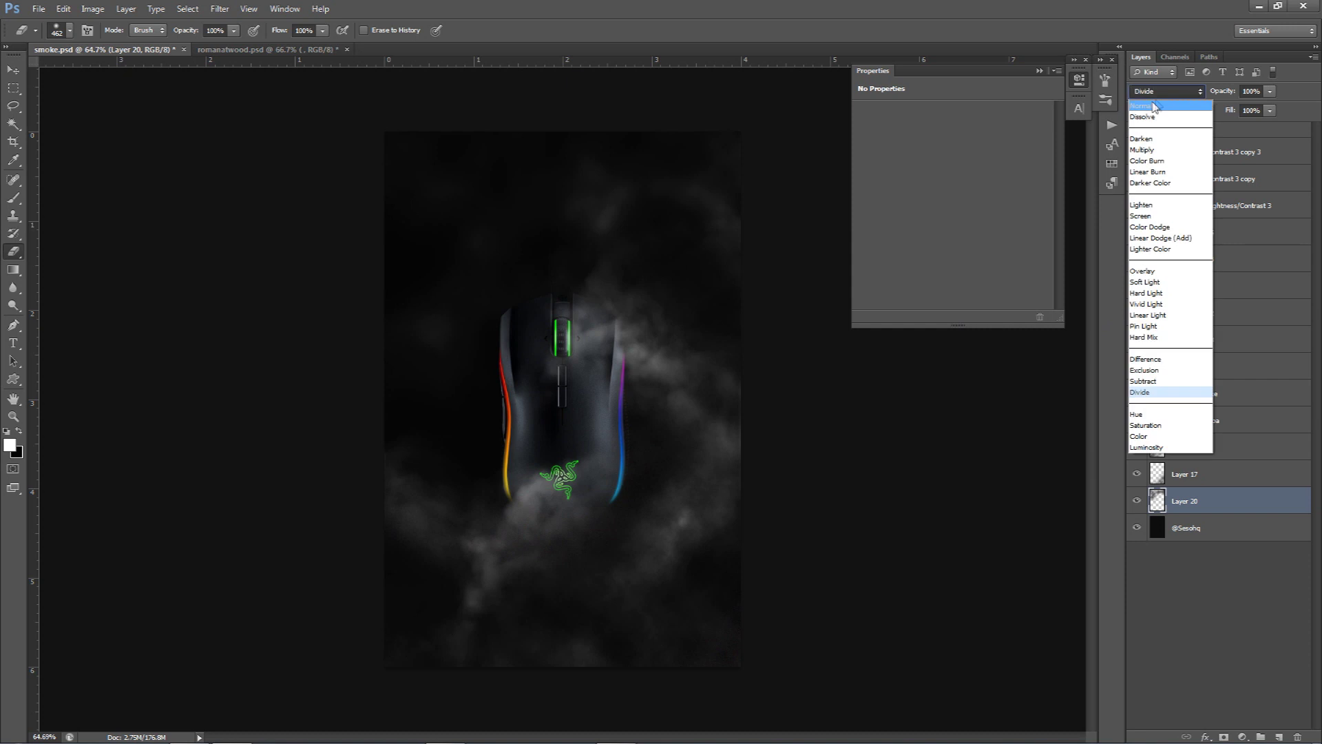
click(1147, 94)
Step: Lower the clouds layer's opacity to 23% and toggle its visibility to compare
drag(1270, 91, 1209, 110)
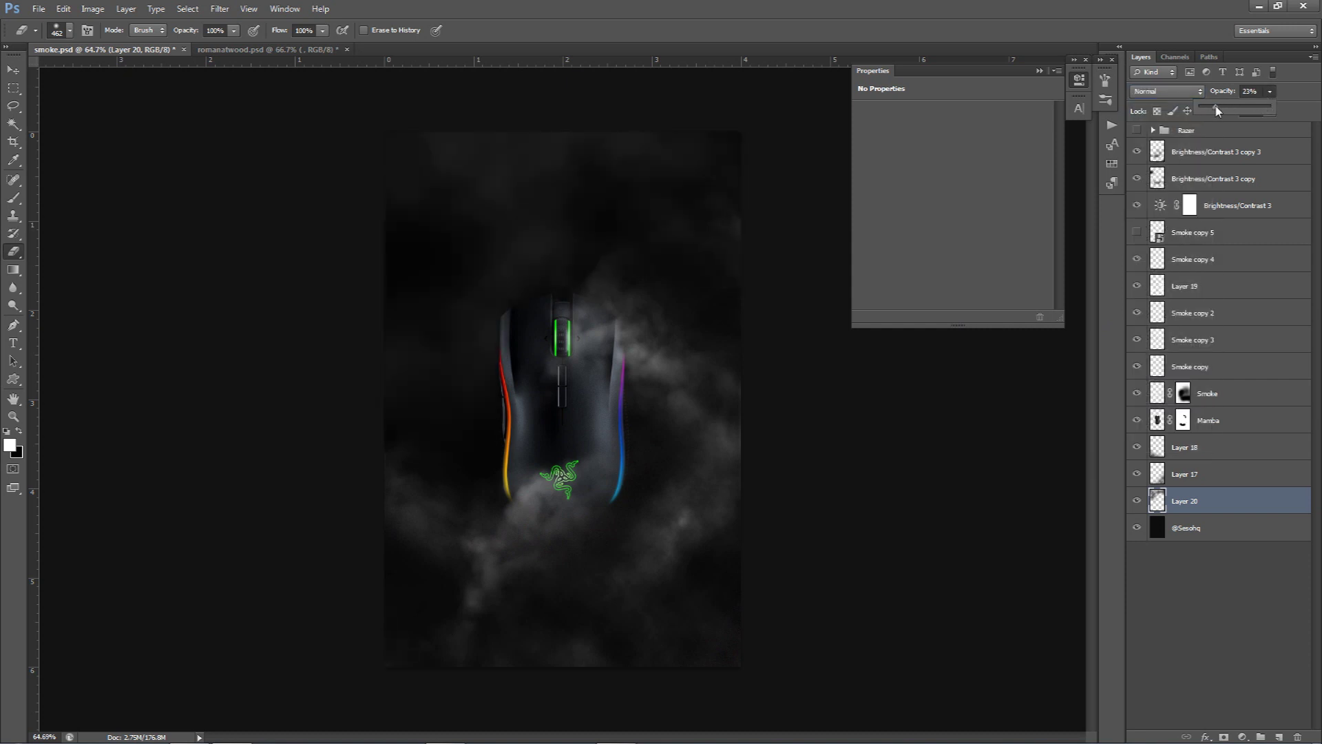
key(v)
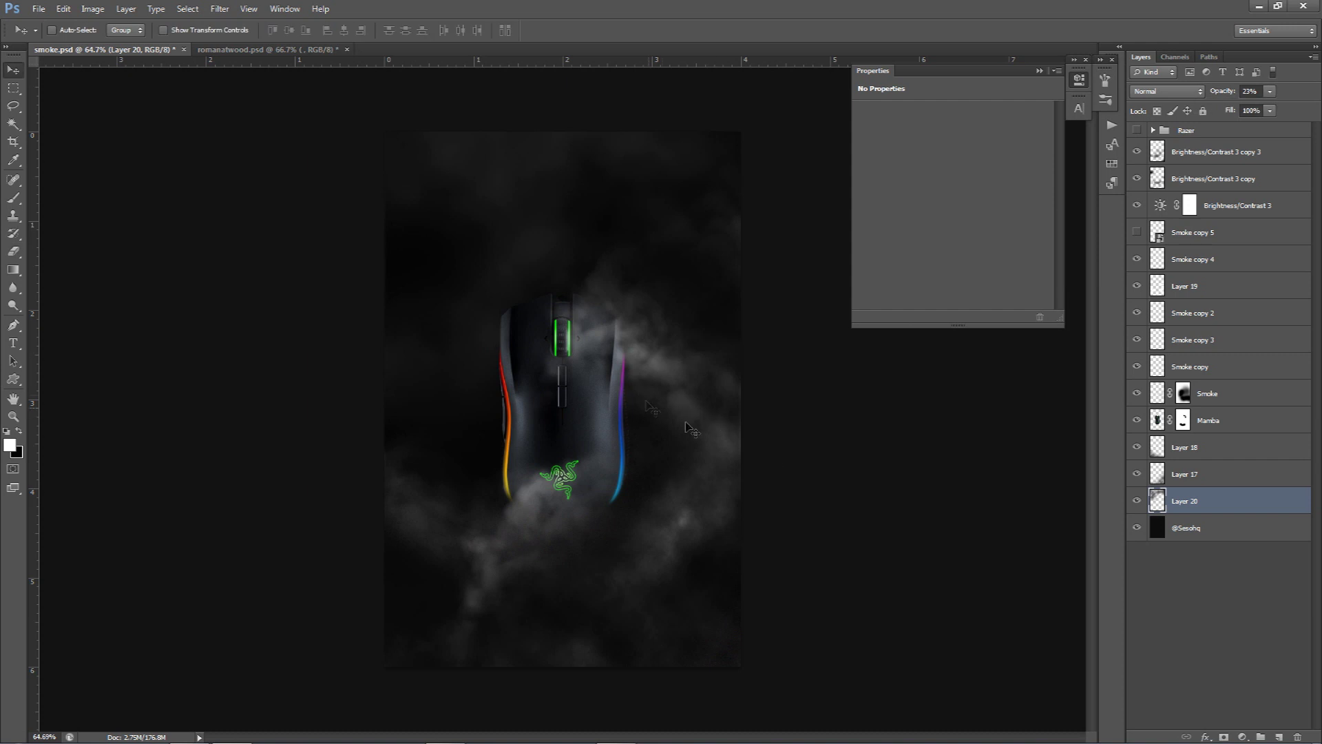
click(1137, 502)
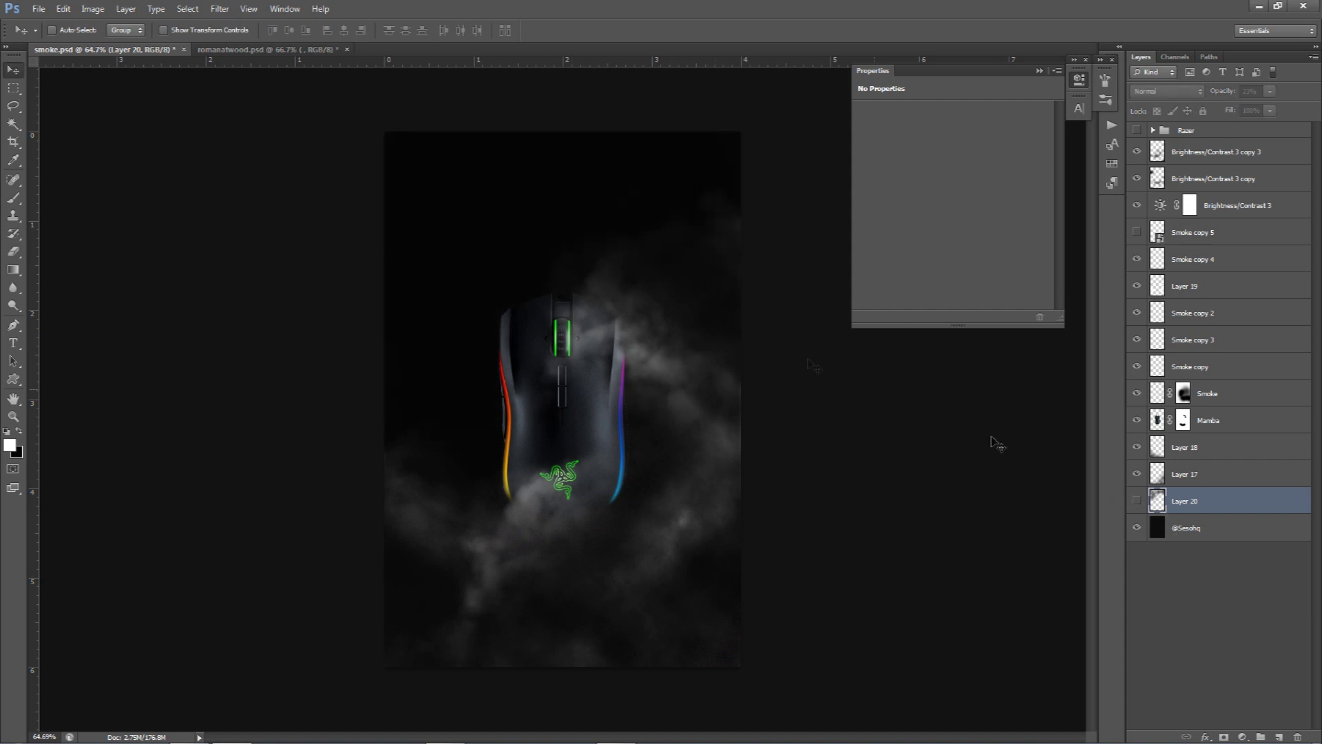
click(1140, 501)
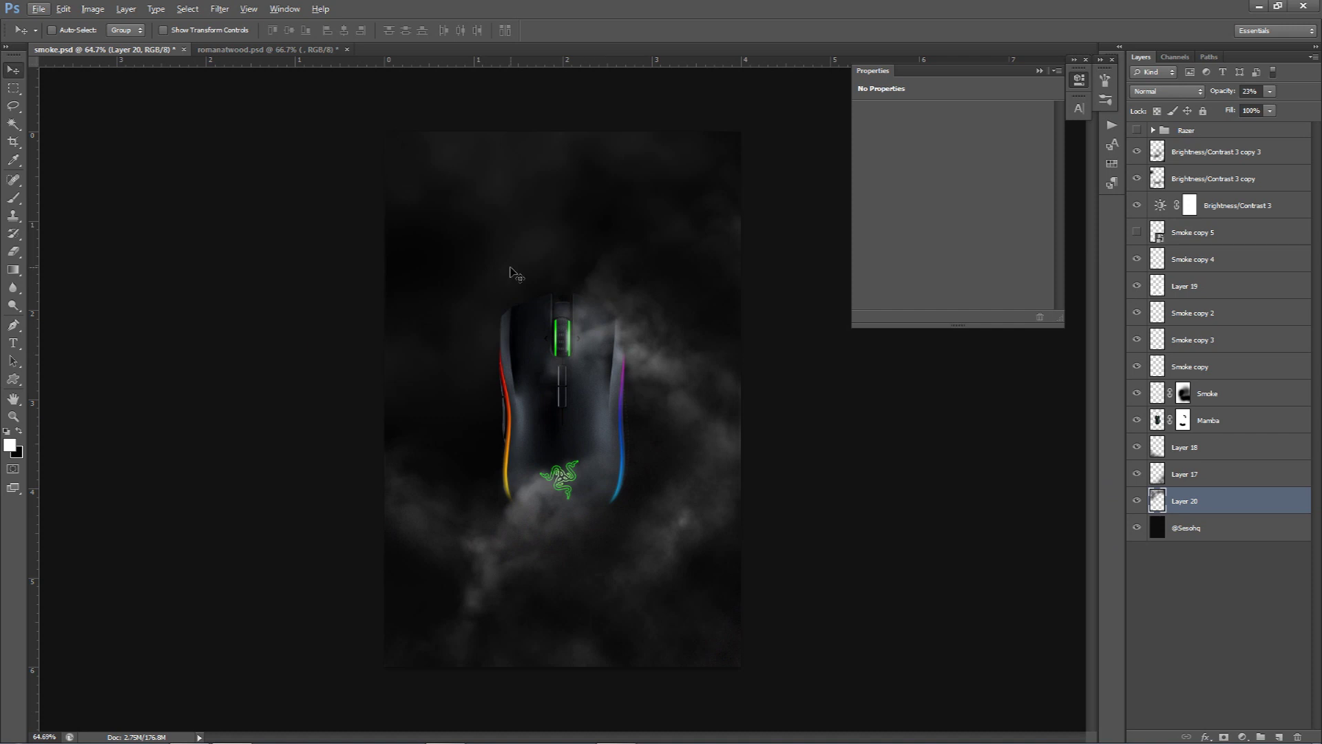
Step: Add a Curves adjustment layer directly above the Brightness/Contrast 3 copy 3 layer
click(1205, 152)
click(1243, 736)
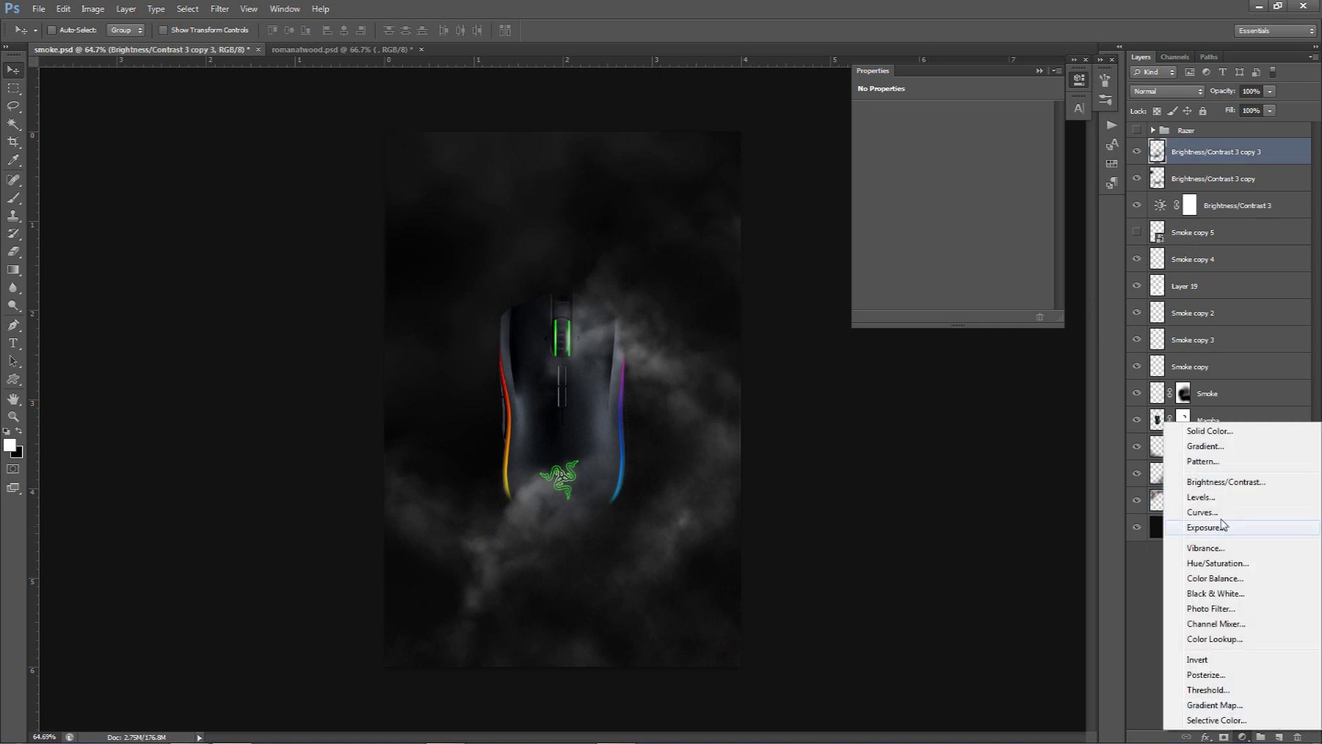
click(1207, 526)
key(ctrl+z)
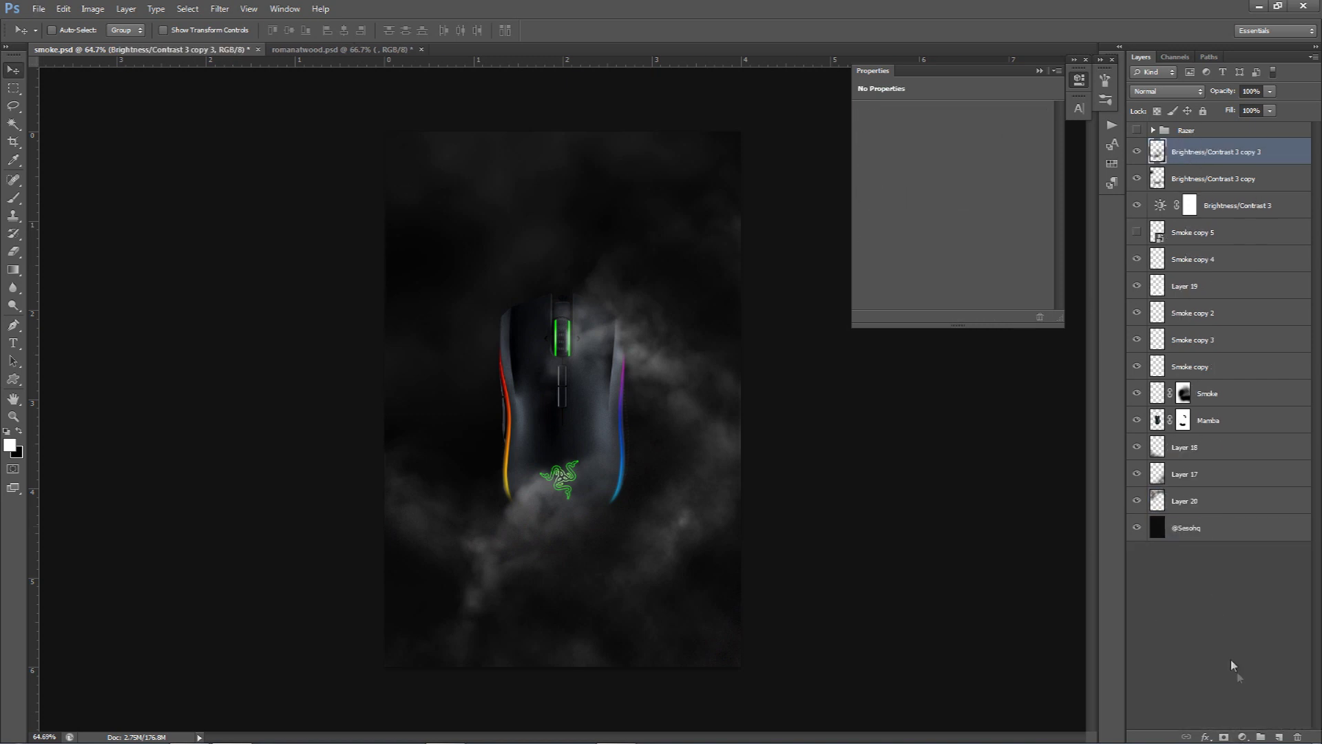
click(1243, 733)
click(1209, 514)
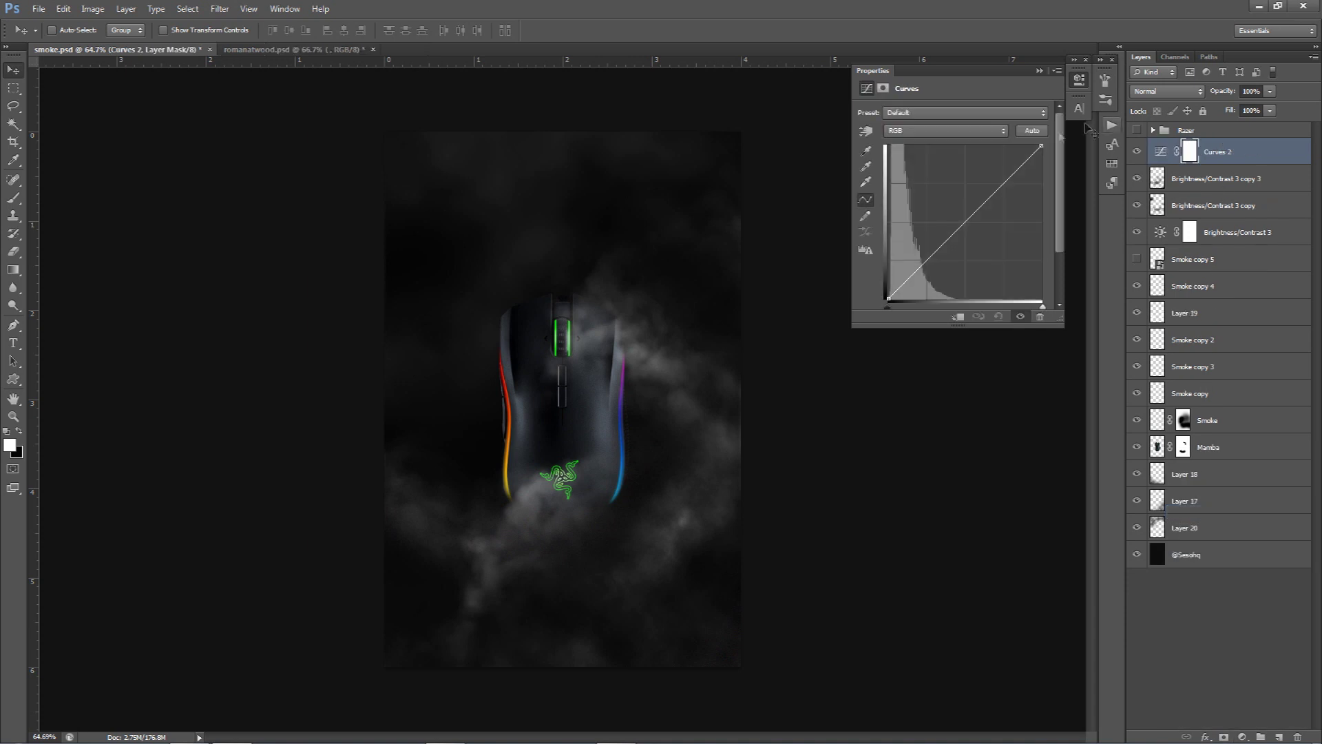
Step: Bend the RGB curve into an S with raised highlights and lowered shadows, and toggle the adjustment's visibility to compare
drag(1016, 172, 998, 172)
click(942, 238)
drag(944, 239, 951, 245)
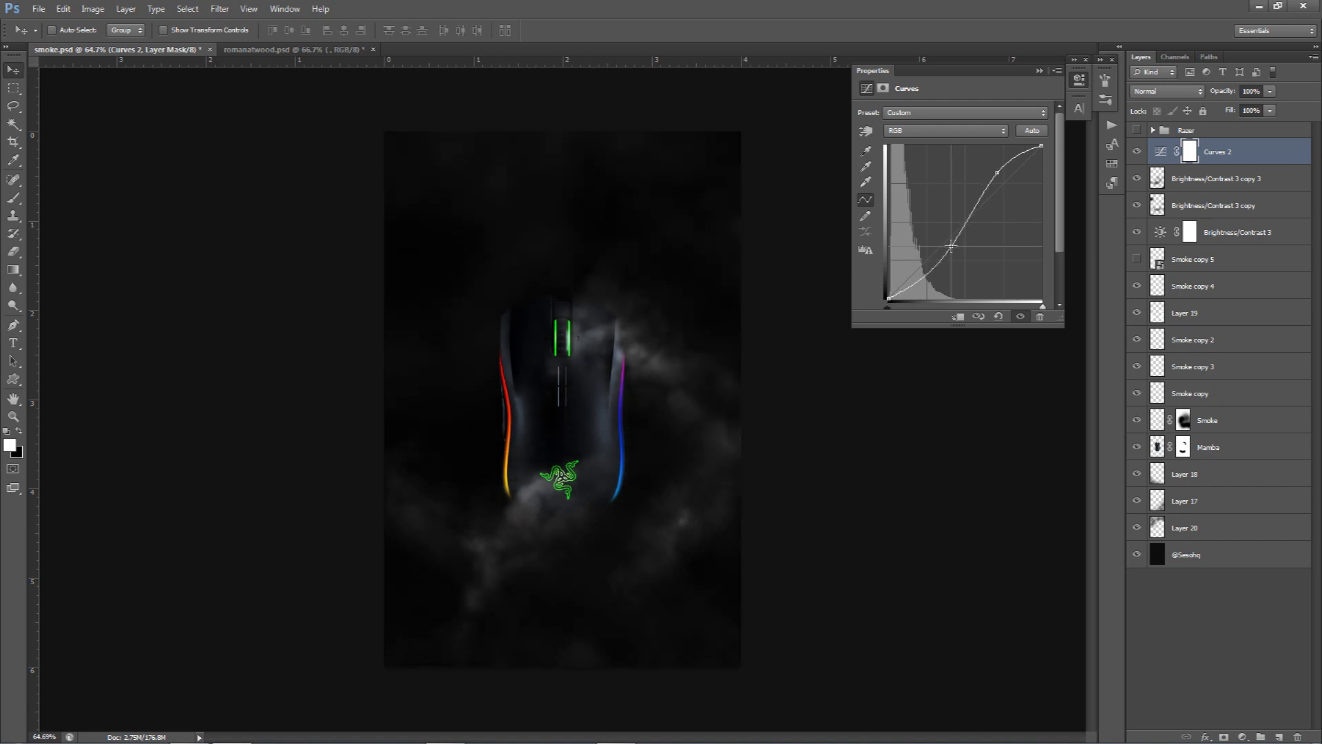
drag(994, 172, 1004, 173)
drag(952, 245, 952, 246)
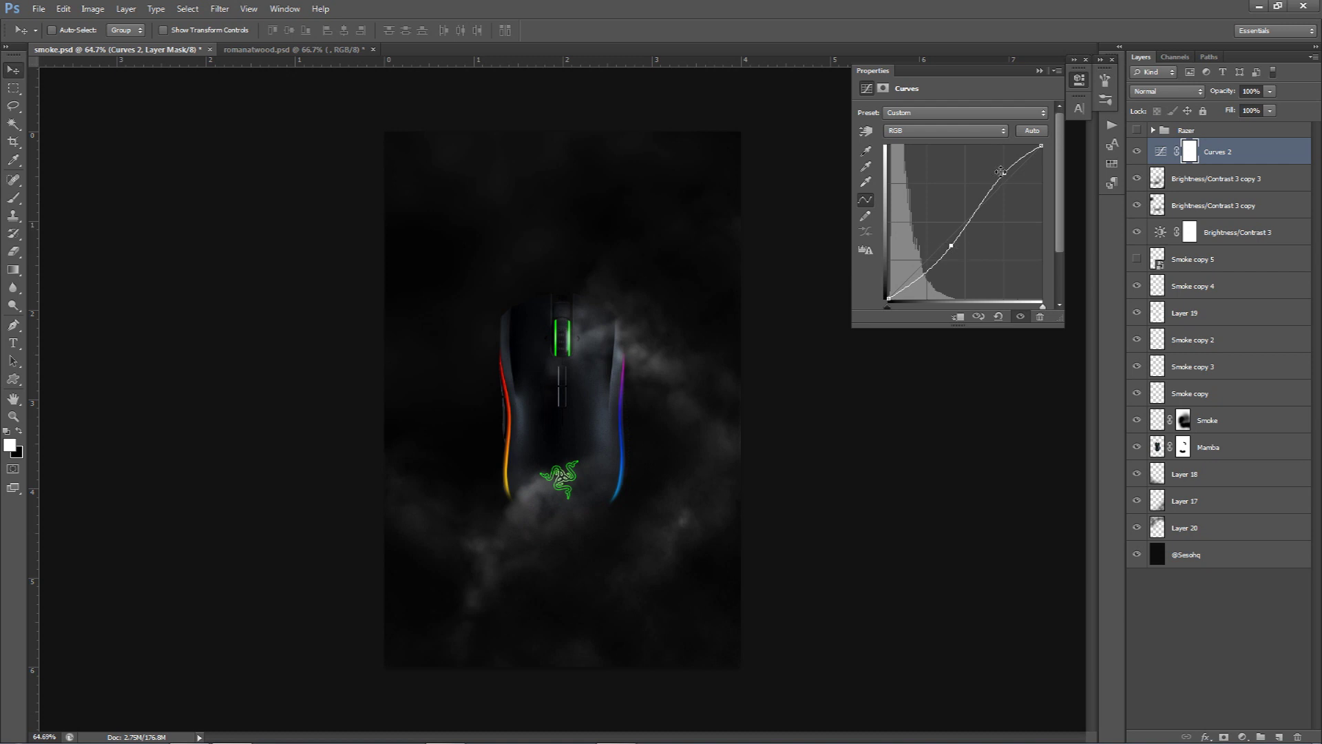
drag(1002, 175, 1004, 171)
drag(951, 242, 948, 256)
click(1138, 155)
click(1138, 154)
click(1138, 154)
click(1138, 155)
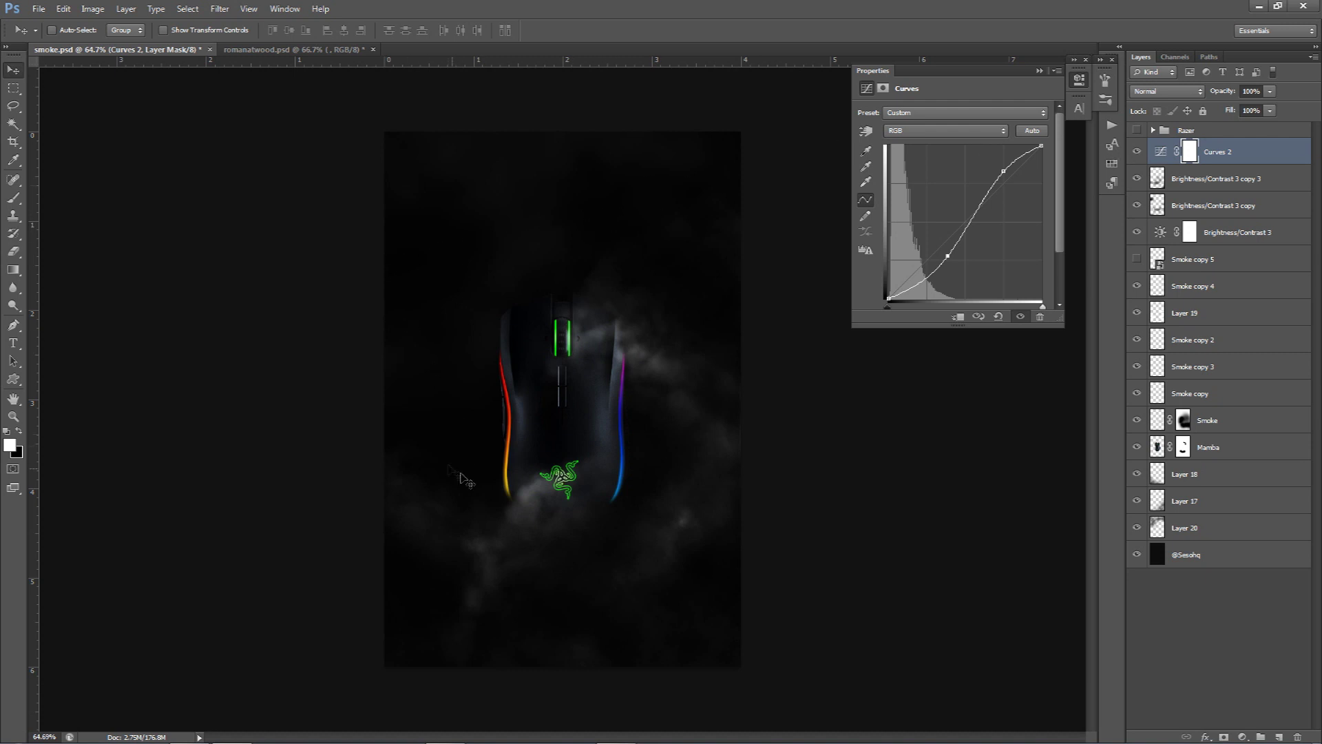
Step: Lower the Curves layer's opacity to 80% and toggle its visibility to compare
click(1252, 91)
text(80)
click(1137, 152)
click(1138, 152)
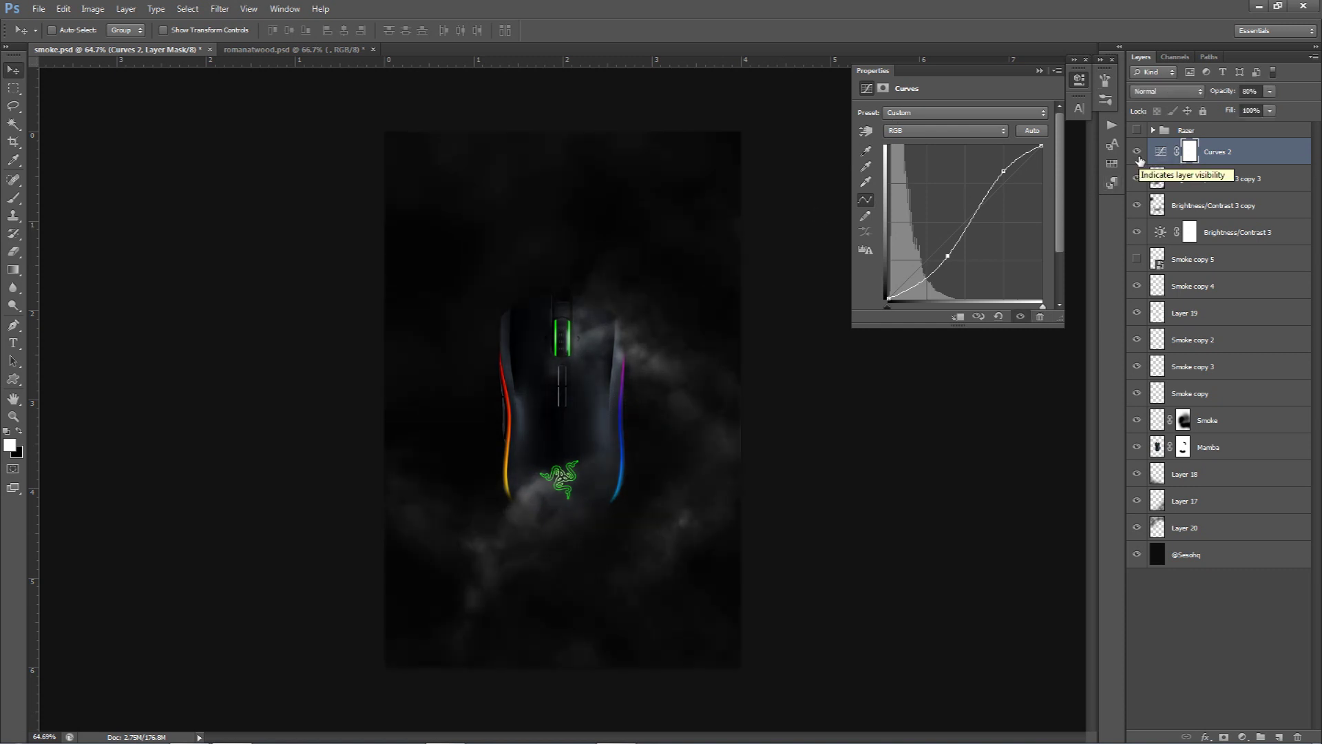
Step: Add an Exposure adjustment layer above the Curves layer and set its gamma correction to 0.90
click(1242, 736)
click(1212, 529)
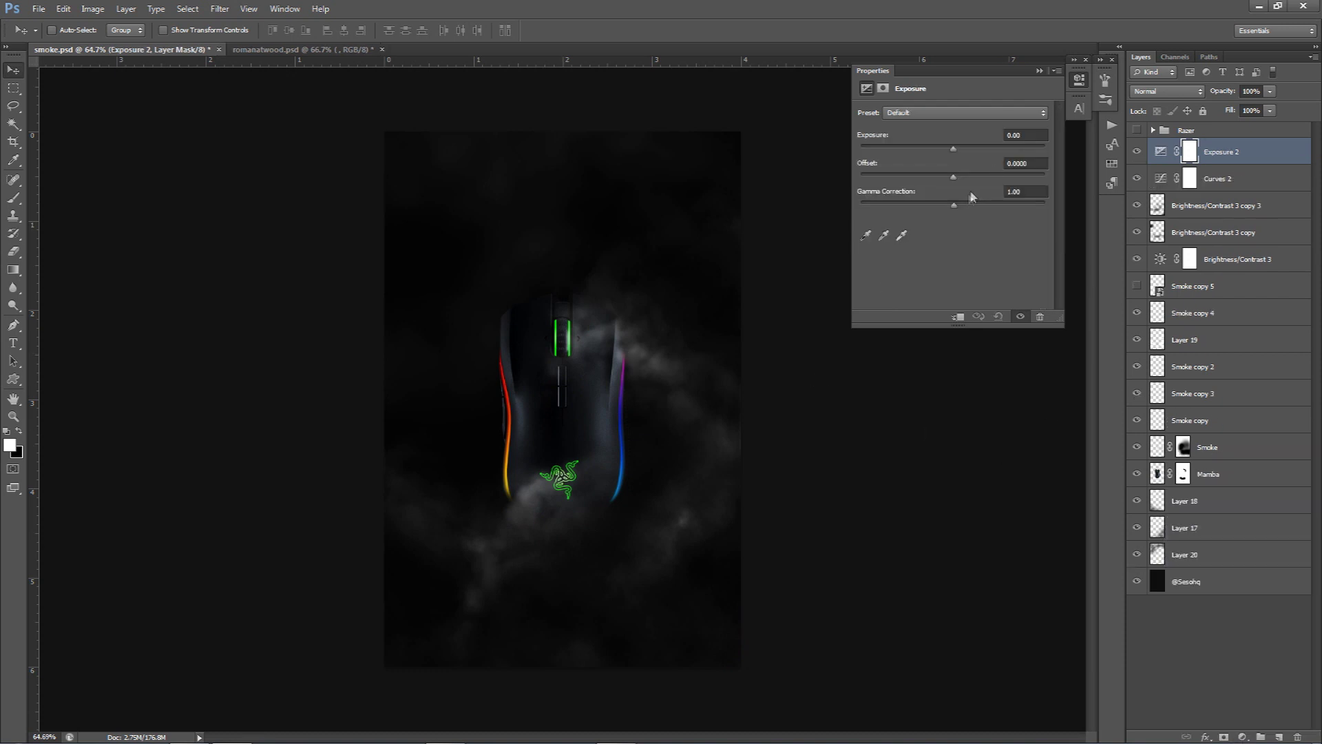
click(1020, 165)
click(1024, 192)
text(.8)
drag(1013, 195, 936, 198)
text(.3)
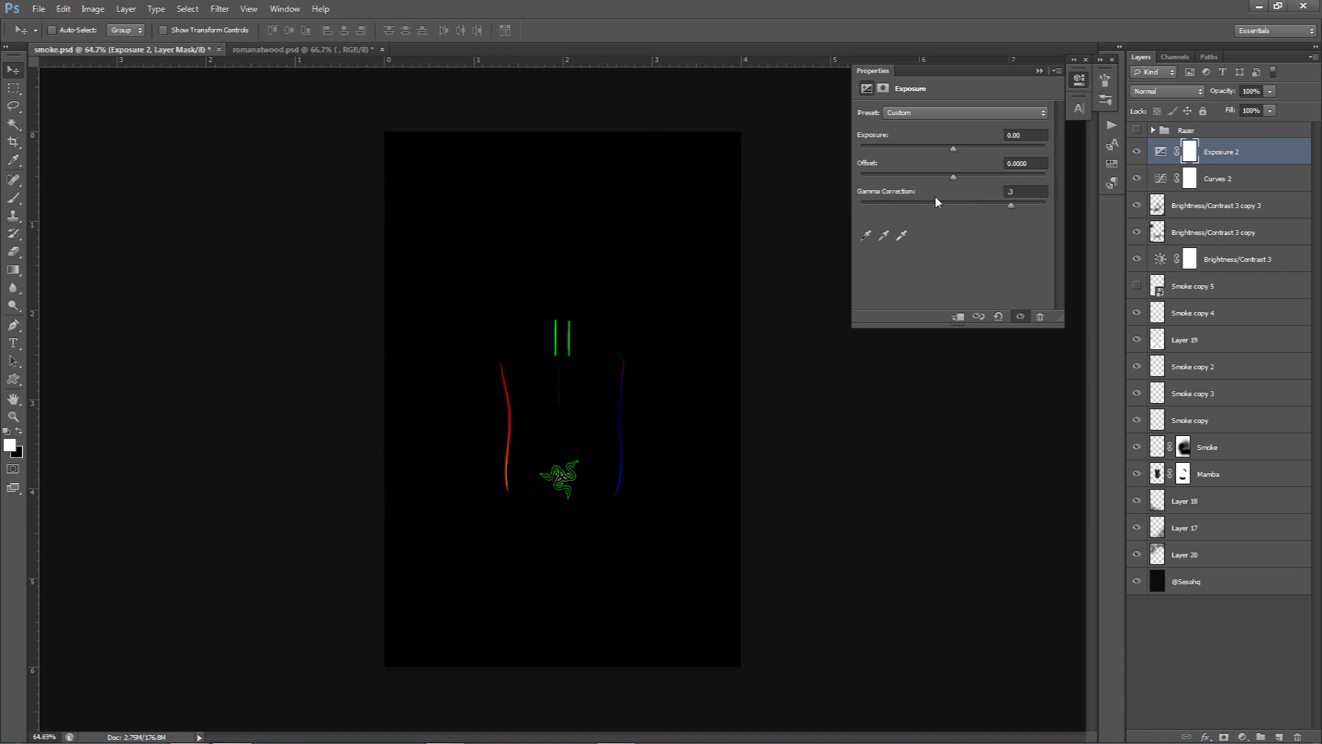
drag(1015, 194, 960, 196)
text(.08)
key(Return)
click(958, 204)
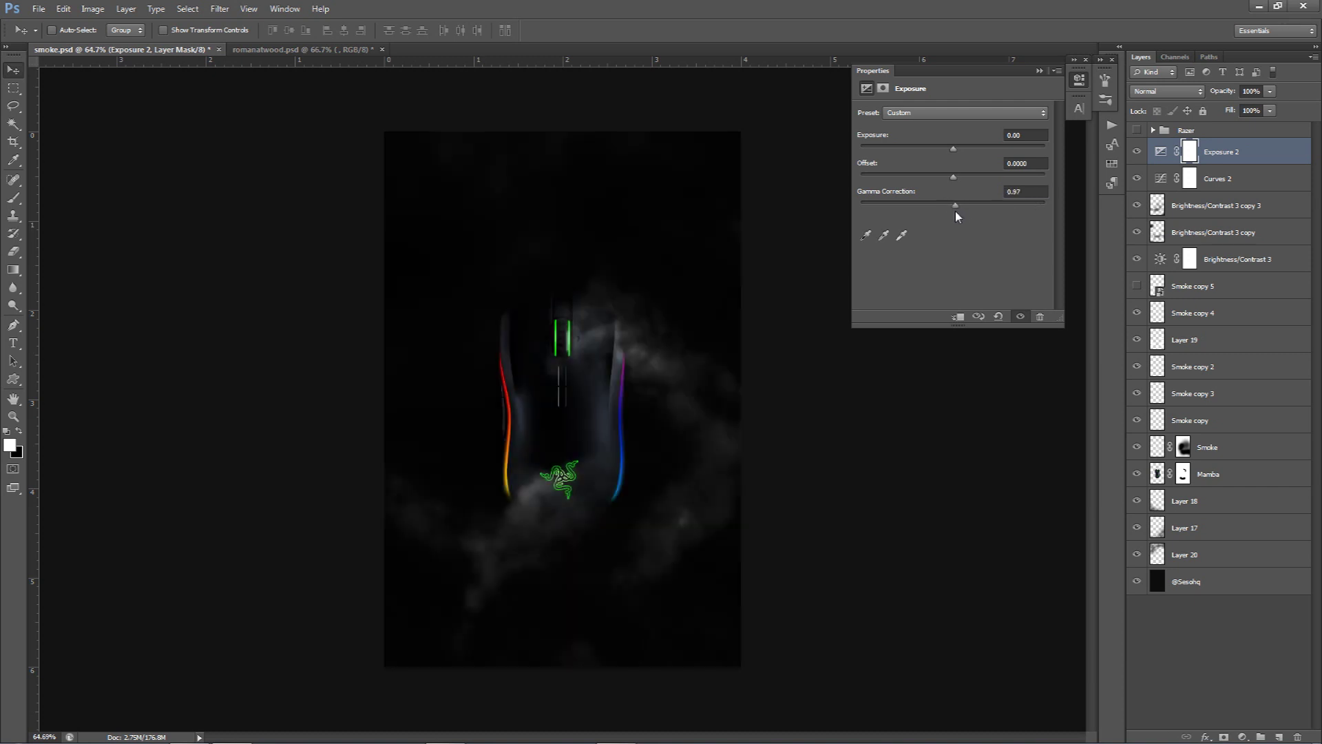
drag(955, 211, 962, 214)
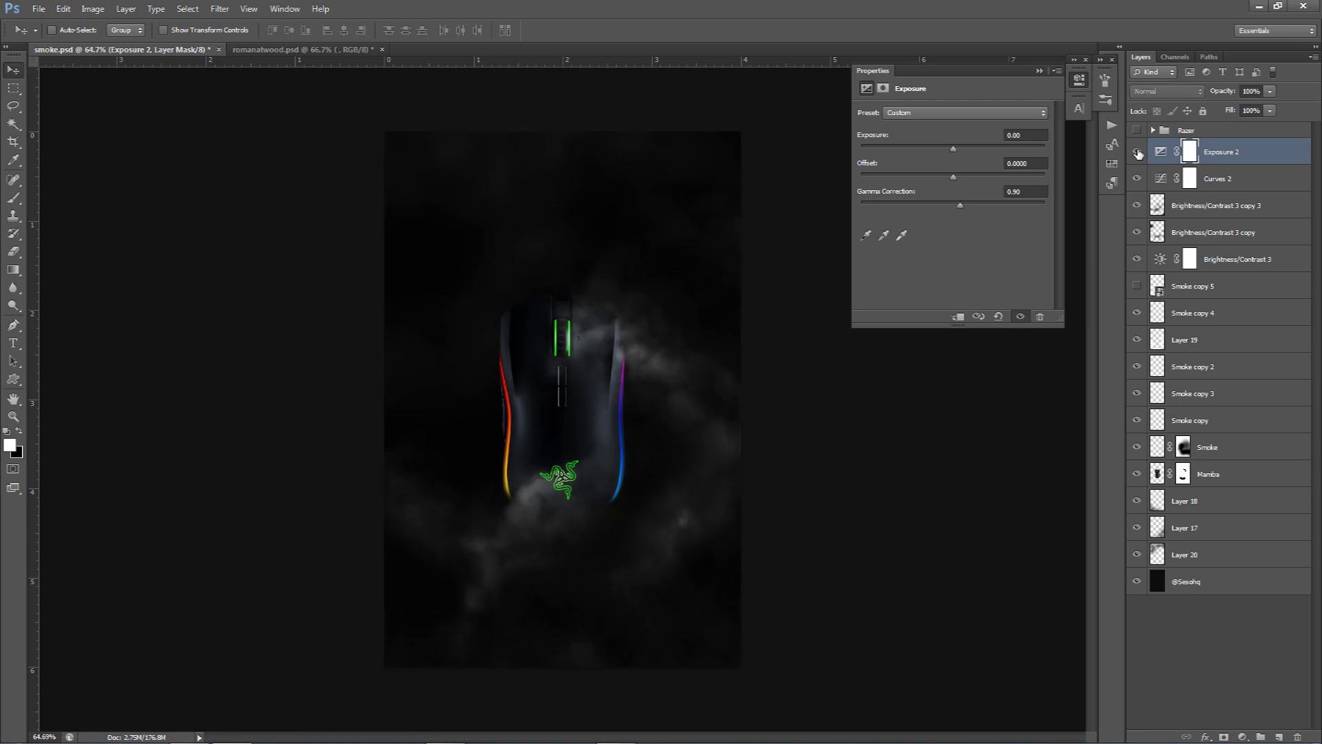
Step: Raise the Exposure adjustment's offset to +0.0012 and toggle the layer's visibility to compare
click(1026, 162)
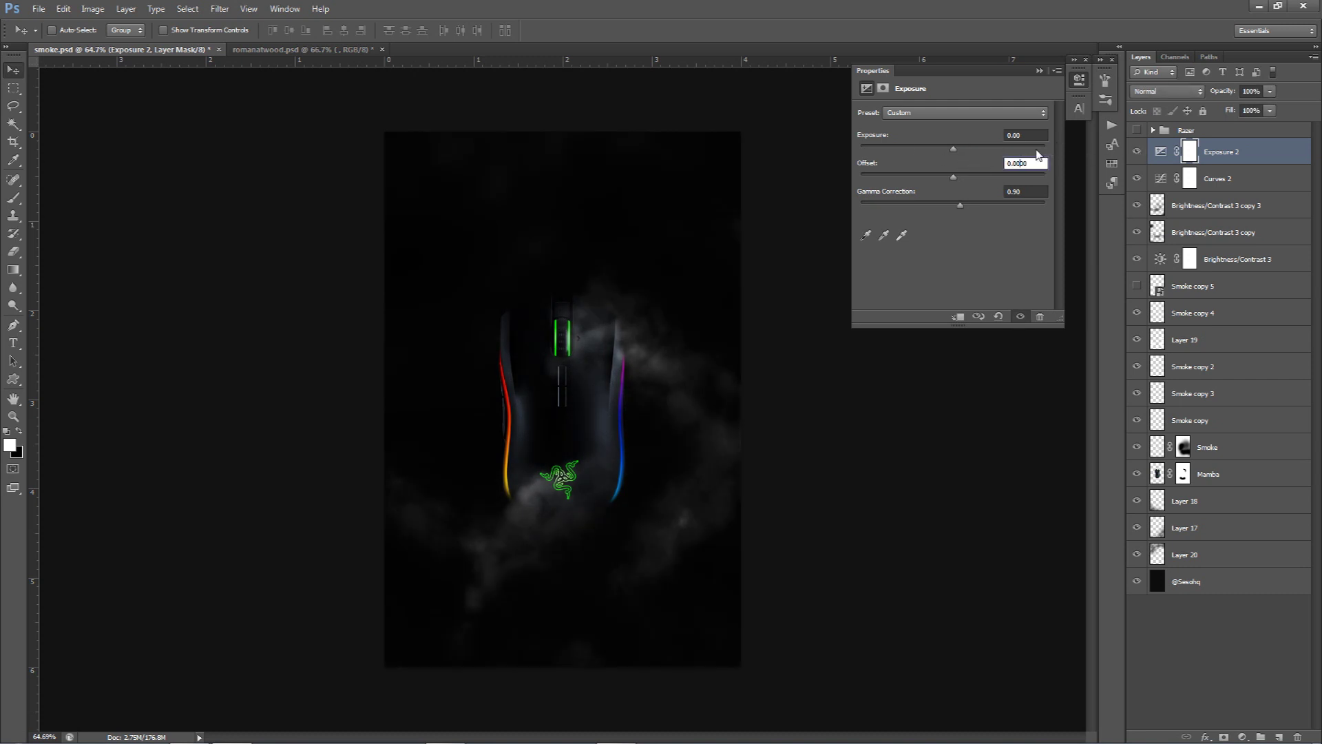
key(Up)
key(Up)
key(Up)
key(Up)
key(Up)
click(1137, 152)
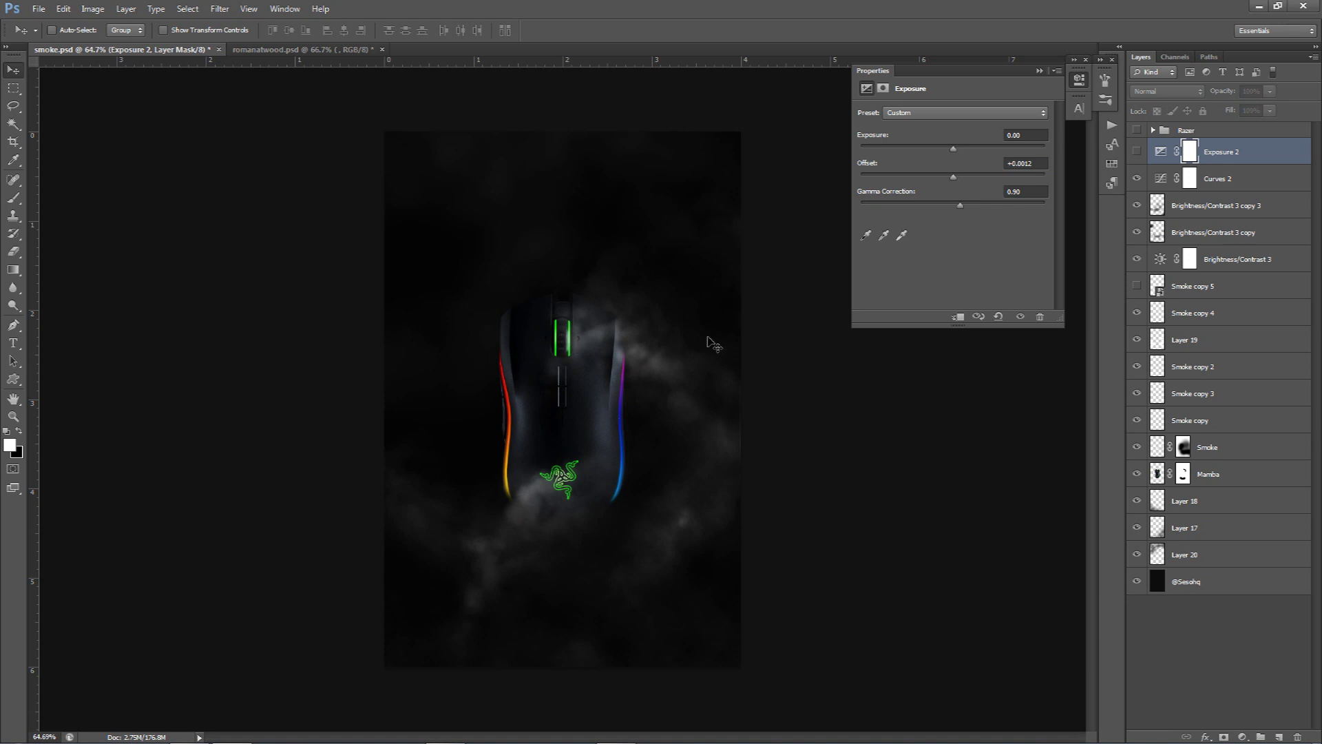
click(1137, 152)
click(1137, 152)
click(1137, 152)
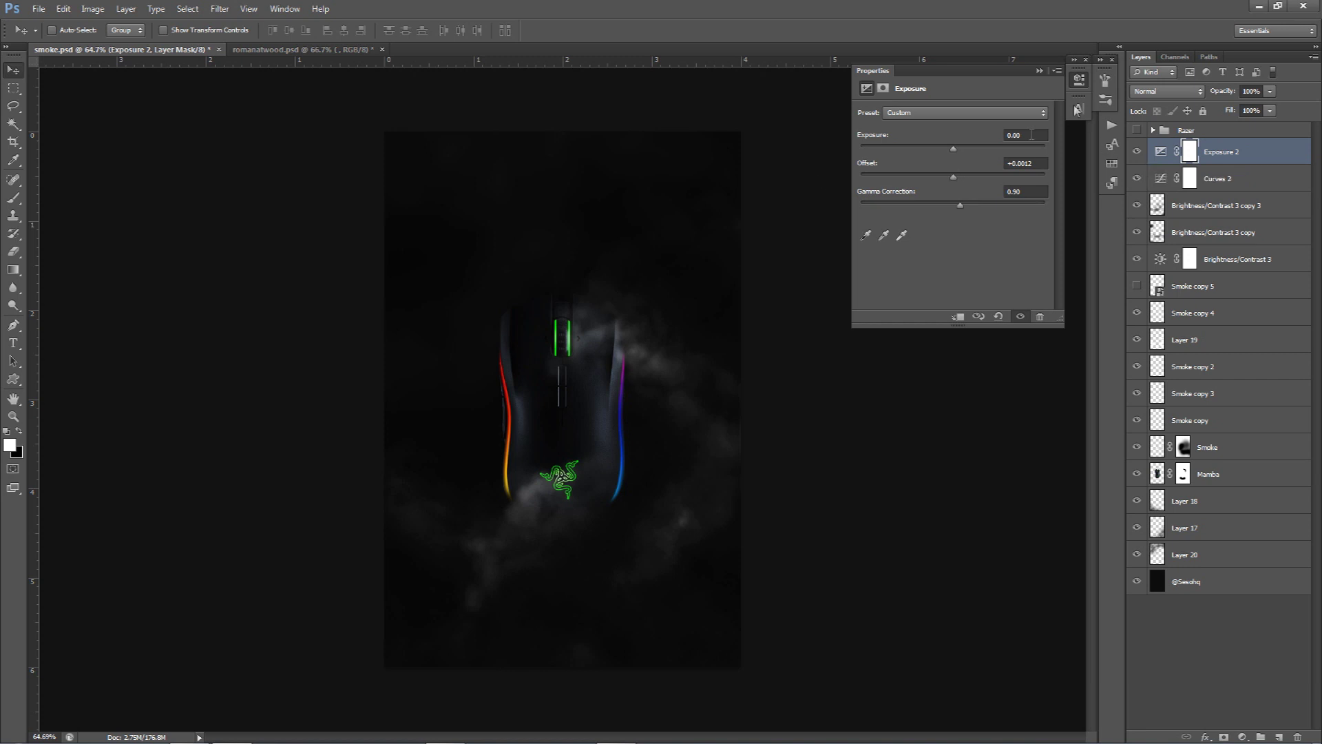
Step: Add a new layer above Smoke copy 2 and dab soft white spots over the lower smoke with a 214 px brush
click(1079, 80)
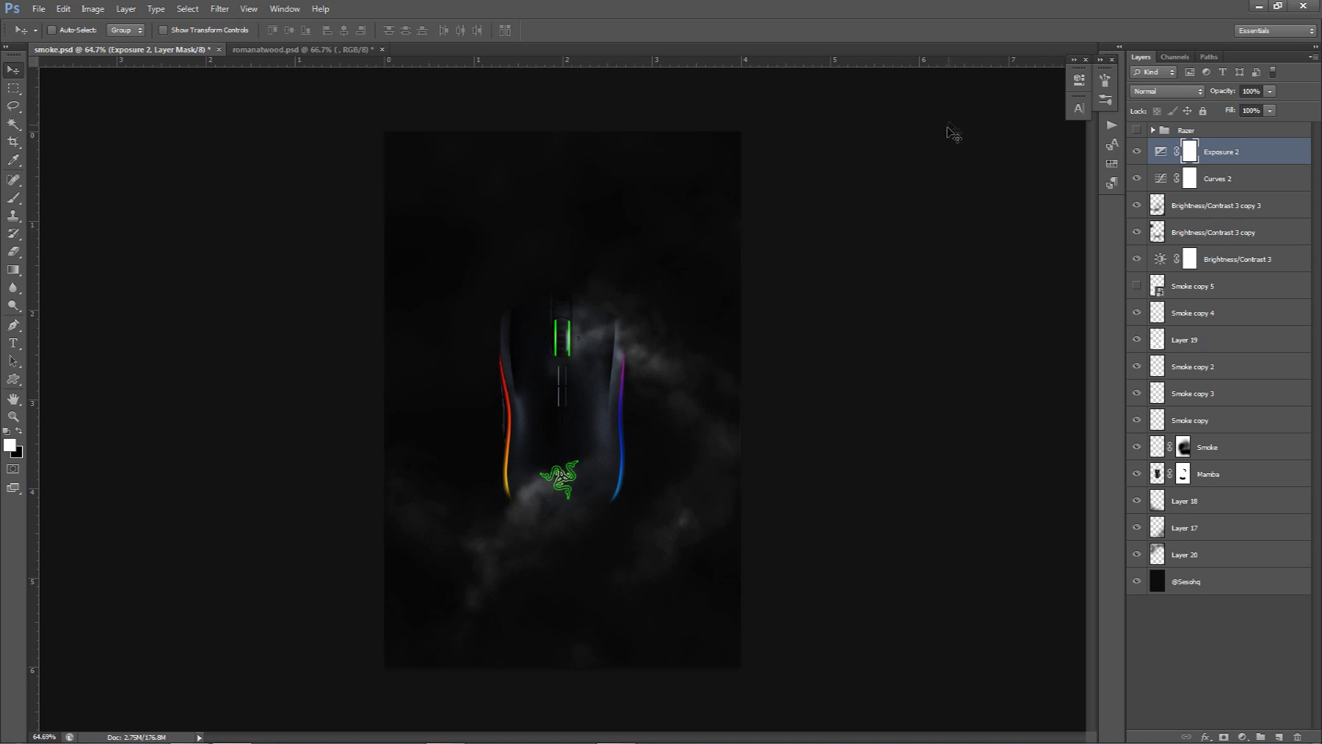
click(1174, 368)
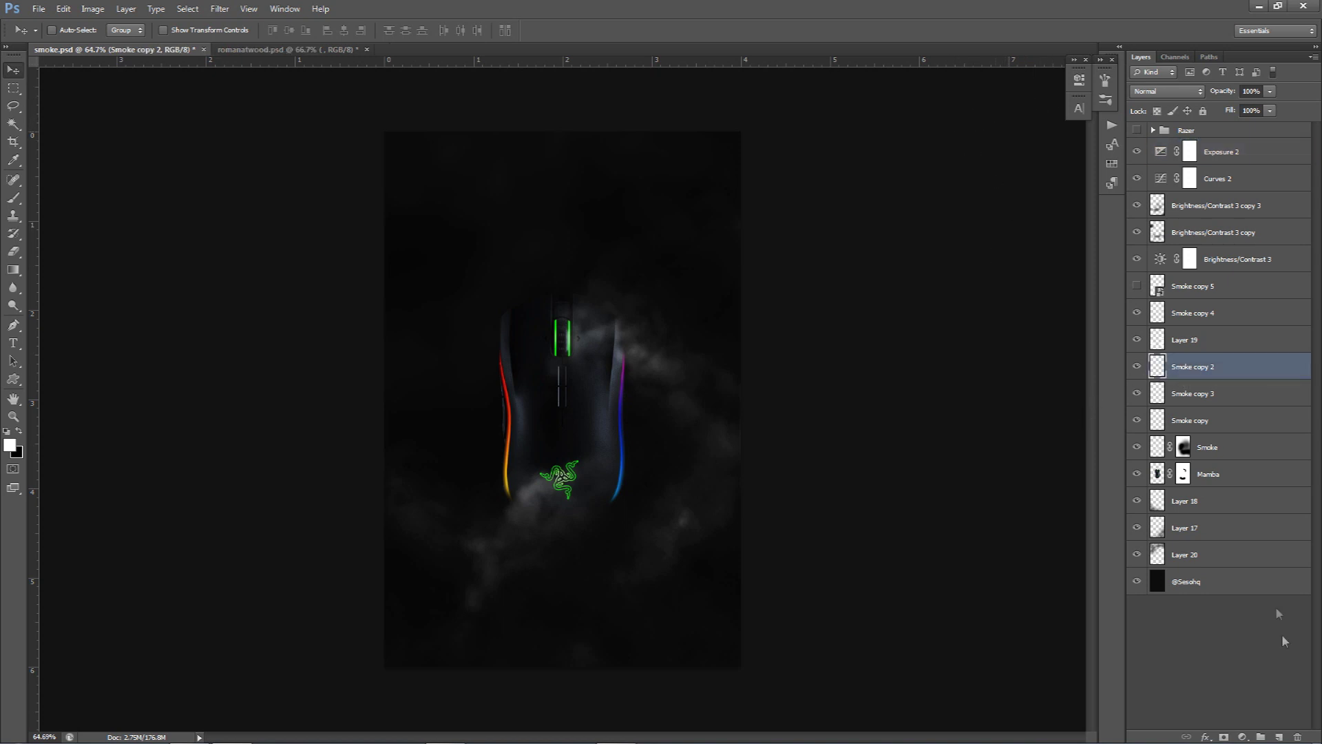
click(1278, 734)
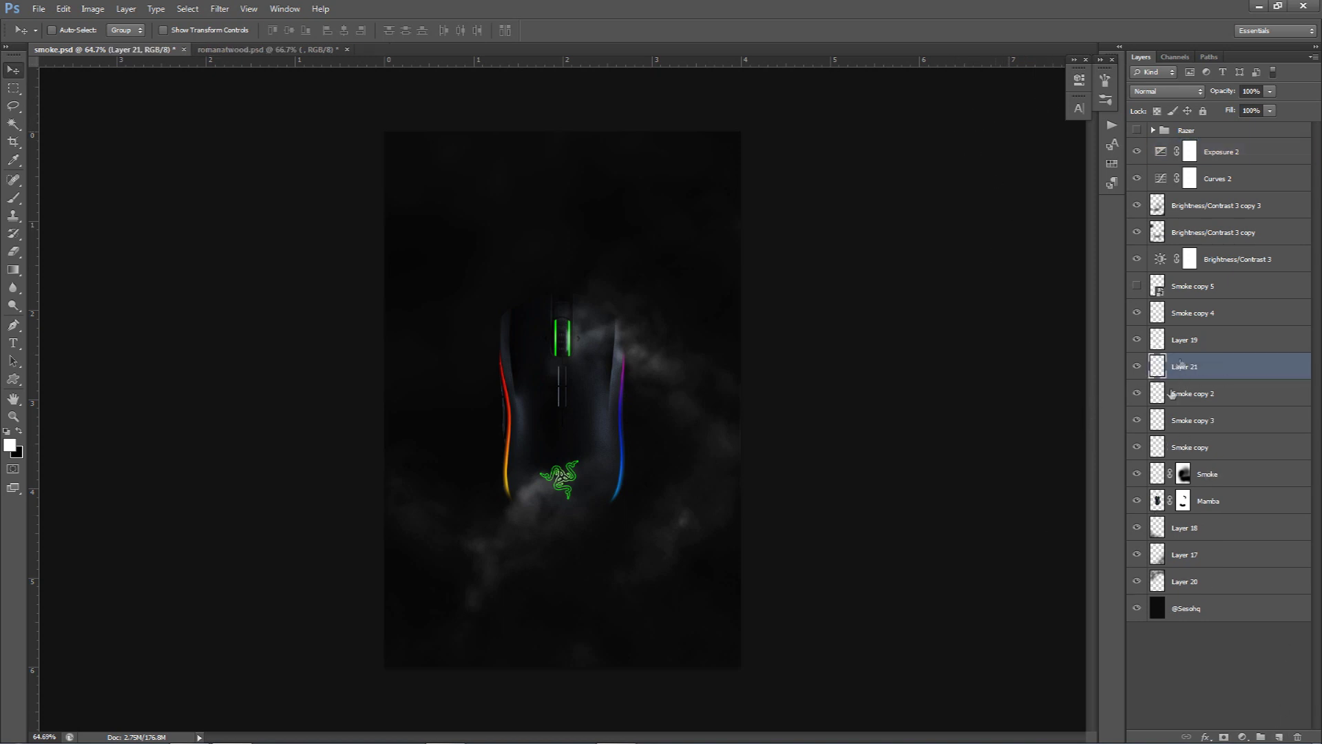
key(b)
drag(581, 560, 712, 591)
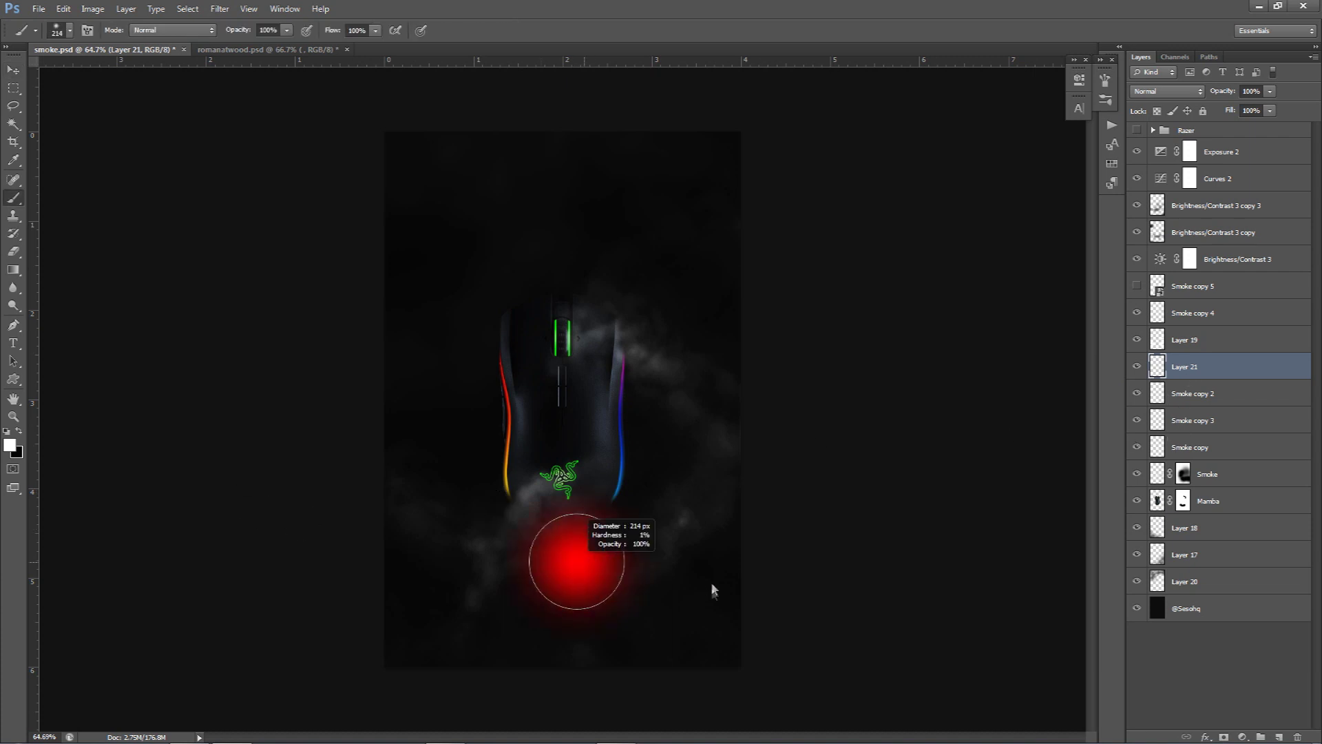
click(684, 565)
click(606, 638)
Step: Set the new layer's blend mode to Overlay and brighten more of the lower smoke, reducing the brush to 152 px
click(1168, 91)
click(1164, 262)
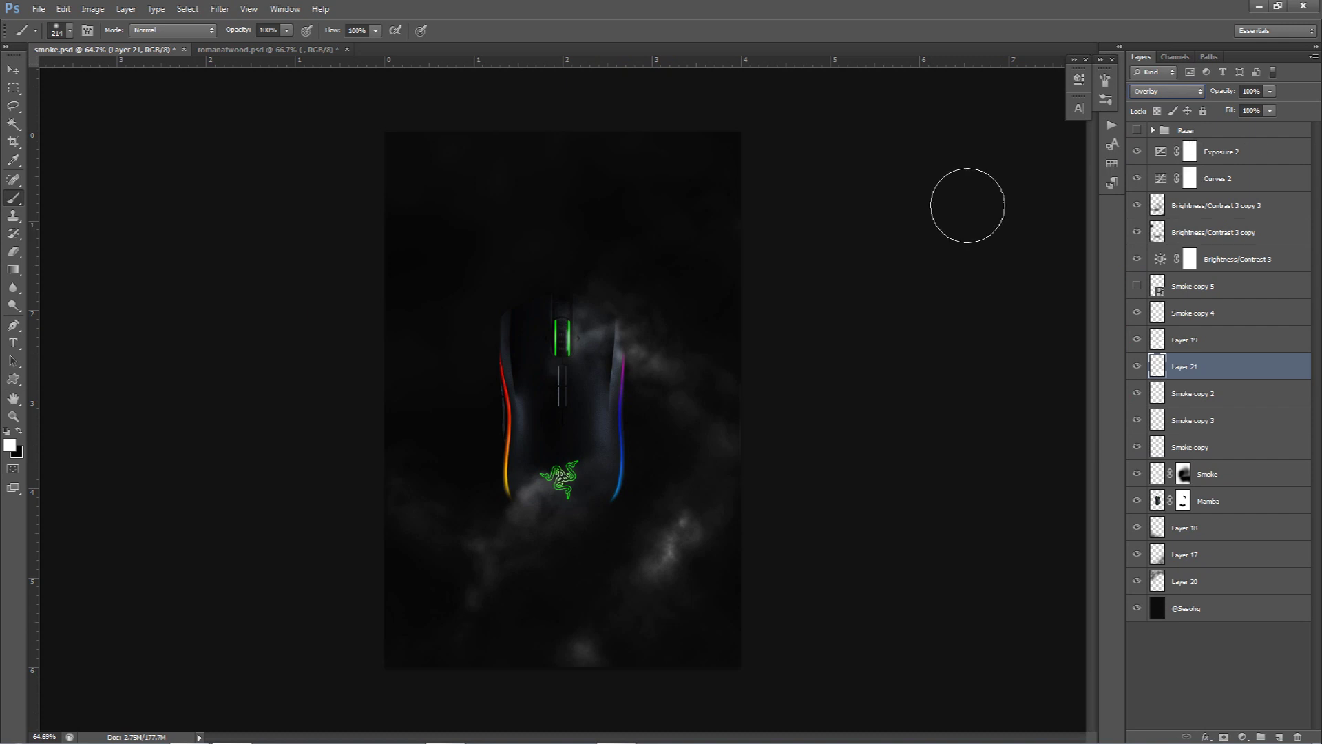
click(422, 500)
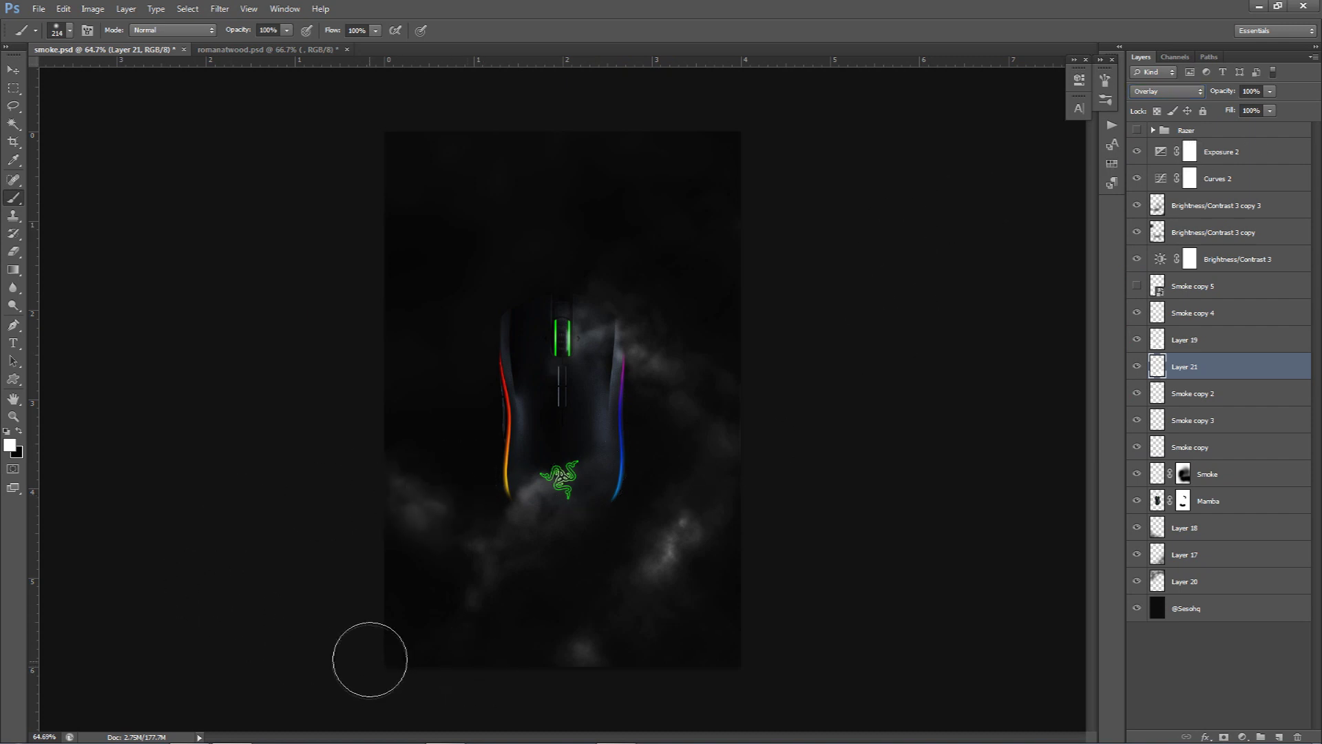
drag(558, 606, 549, 606)
drag(547, 607, 529, 607)
drag(633, 532, 618, 531)
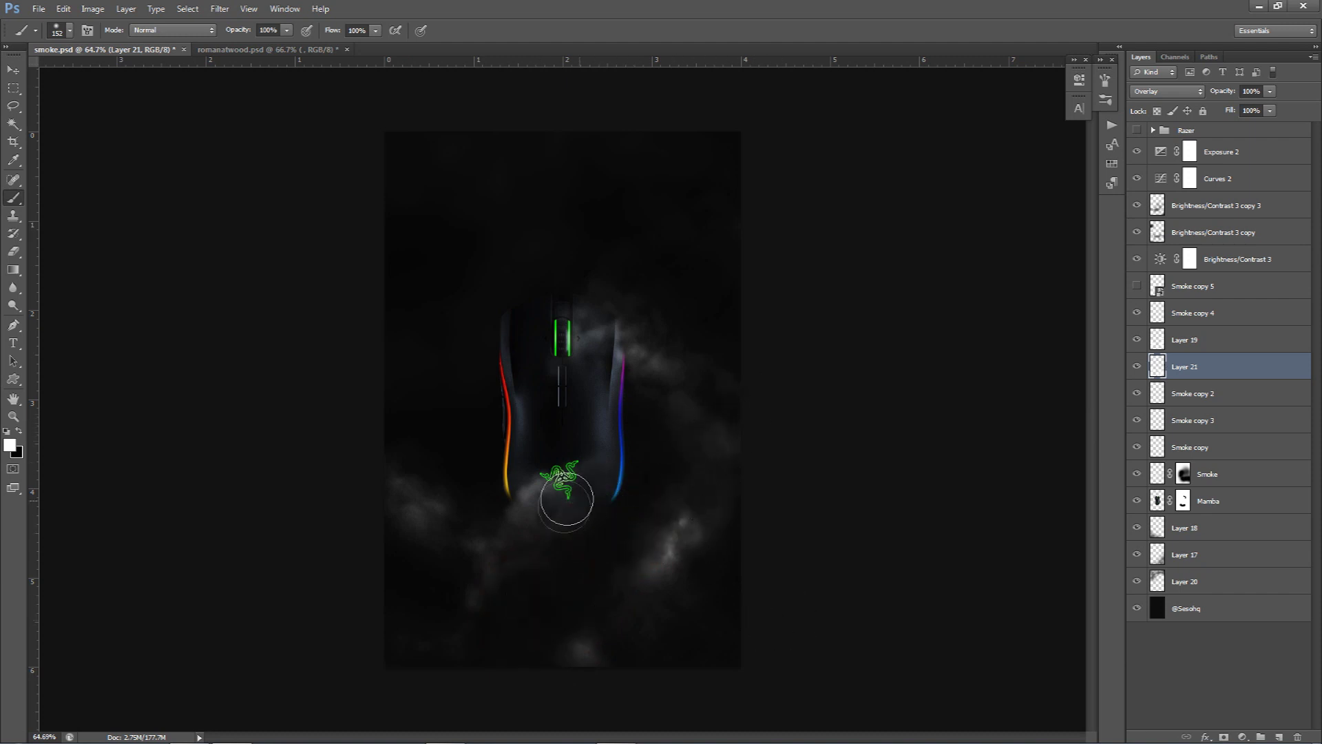
key(v)
scroll(634, 516, down, 1)
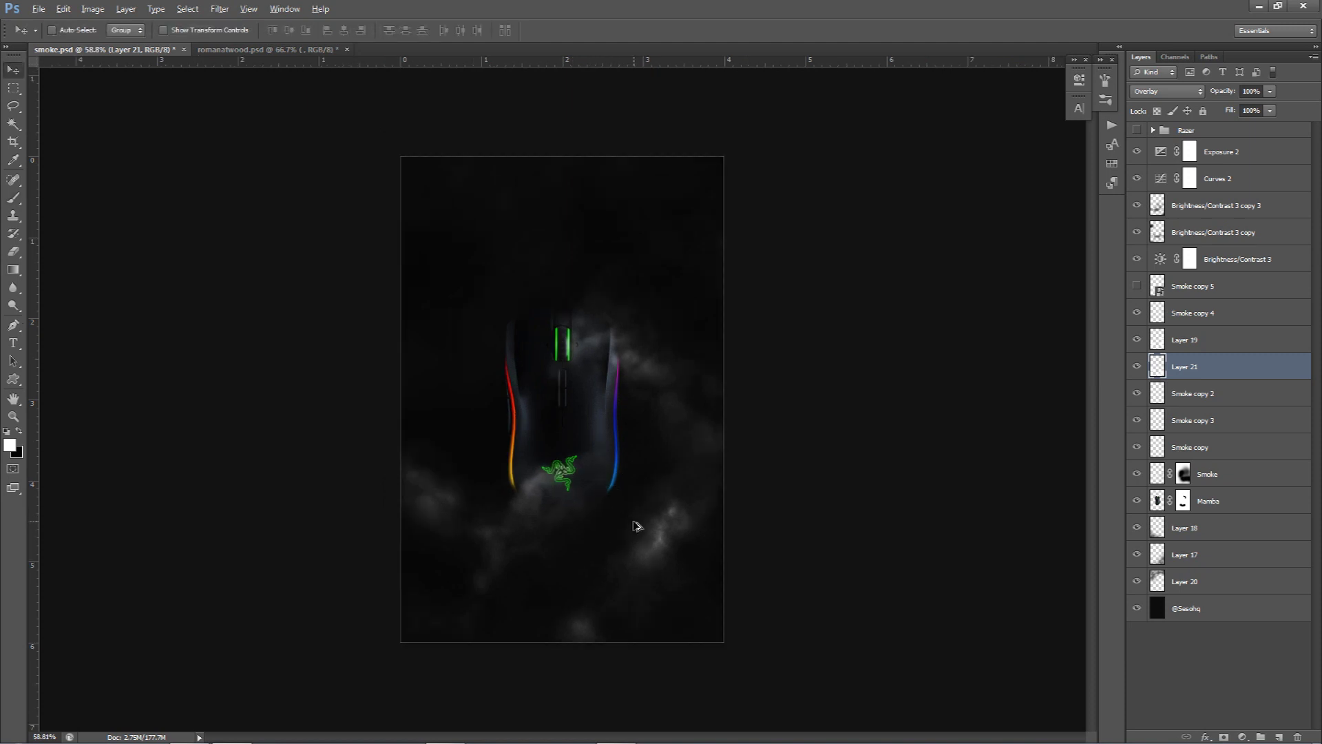
scroll(635, 521, up, 1)
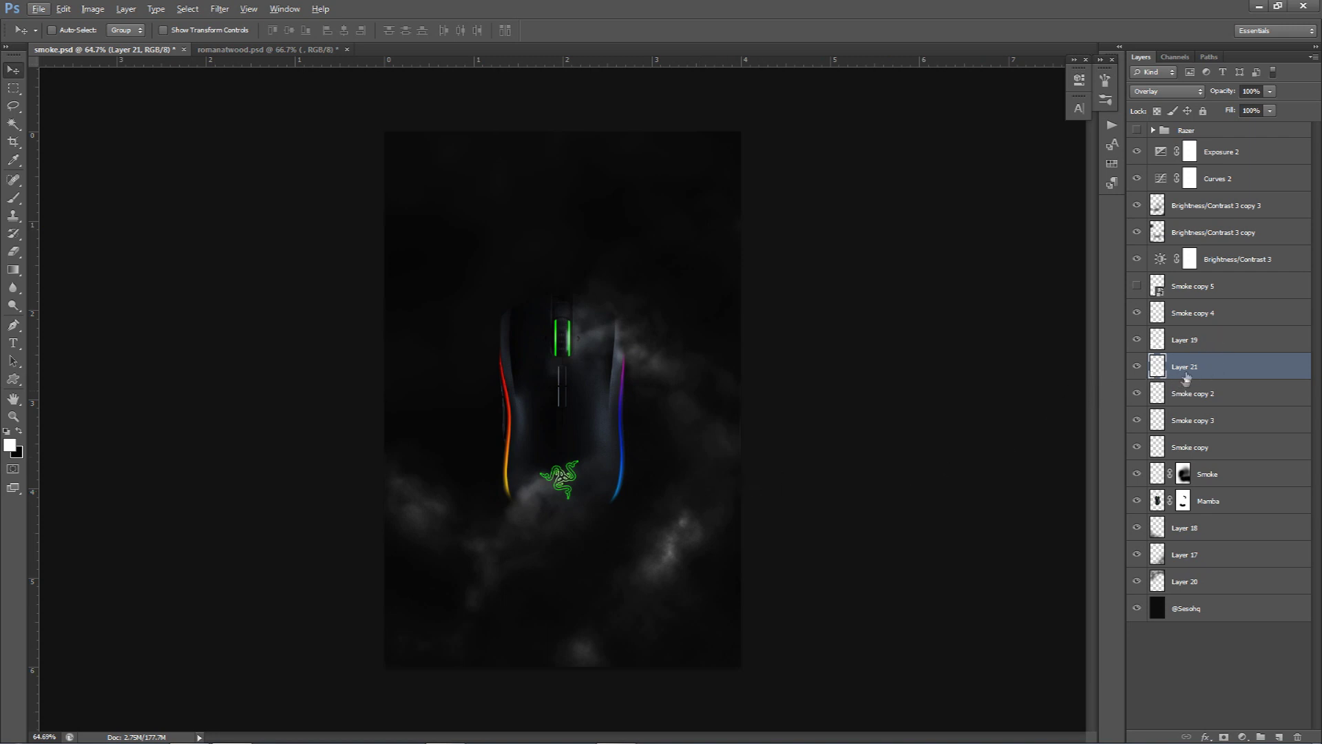
Step: Create the text EFFECT over the mouse's lower end in white Nexa Bold at 18 pt with tracking 0
key(t)
key(Escape)
click(534, 494)
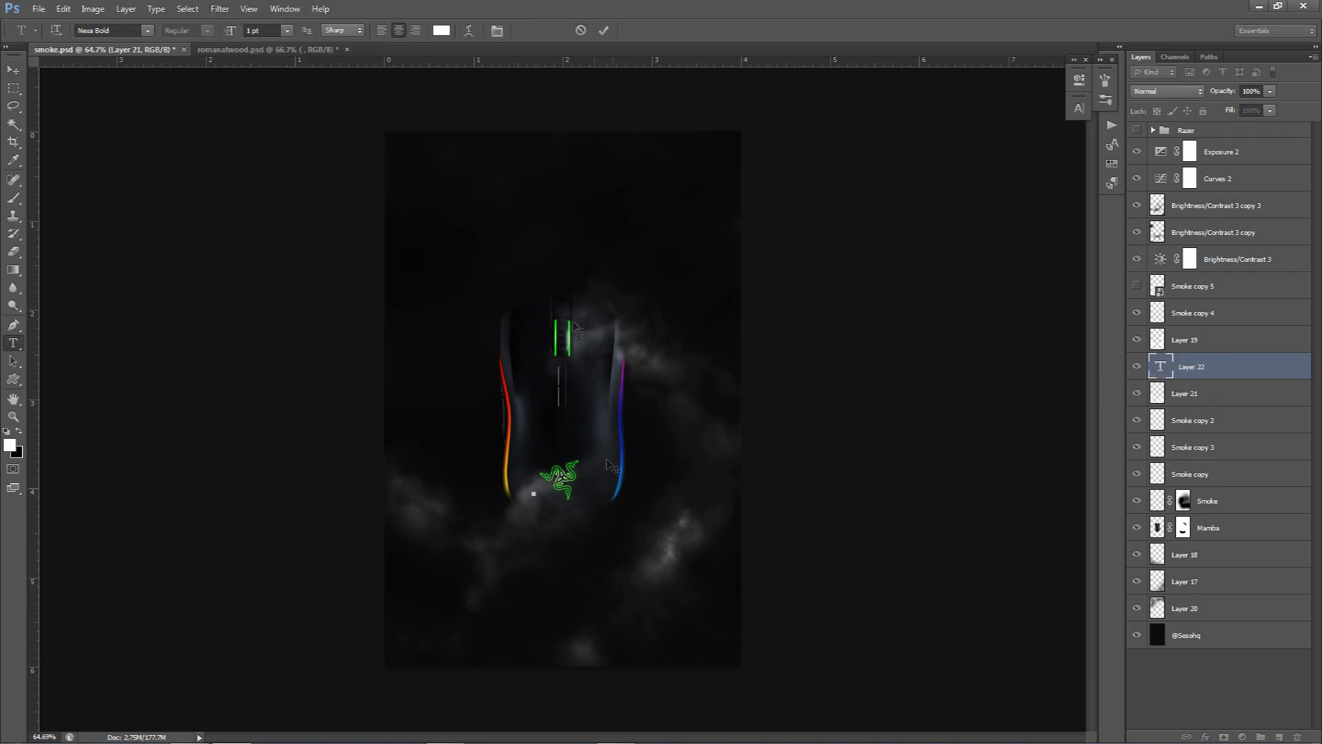
click(288, 31)
click(303, 173)
text(E)
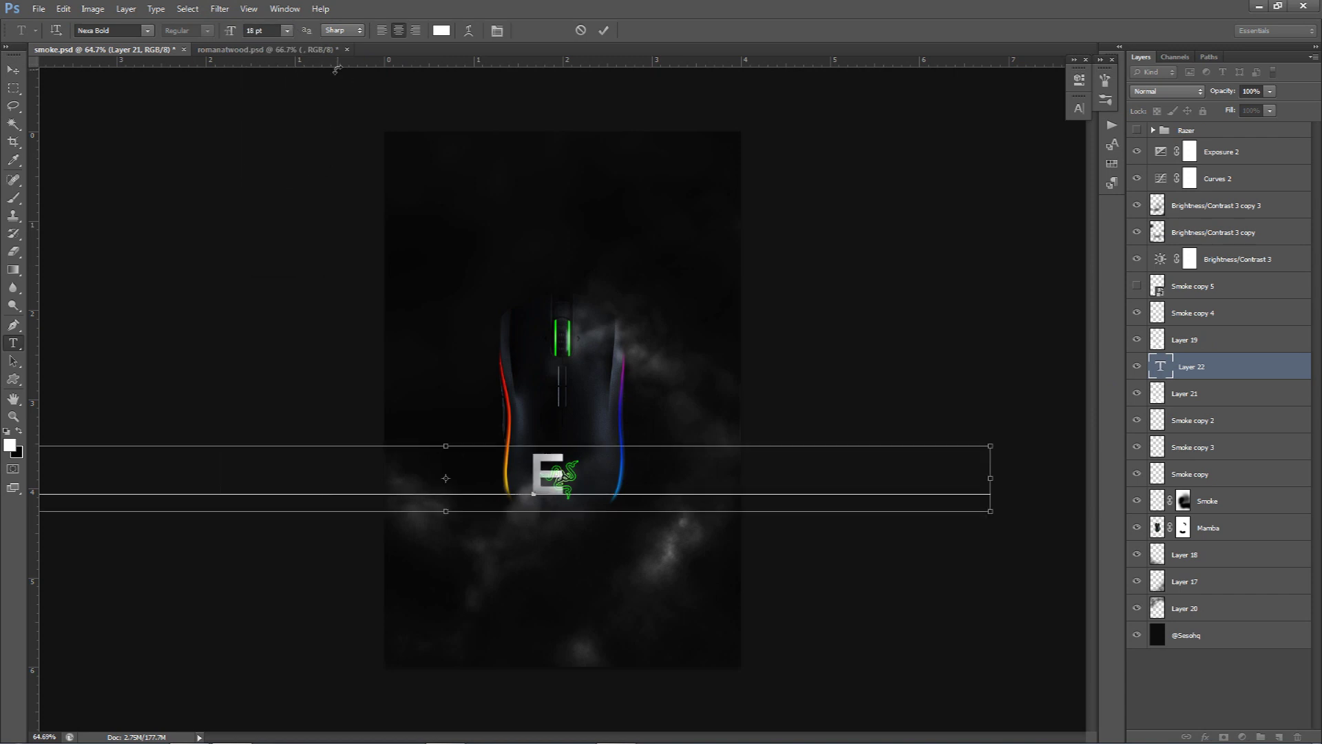
key(ctrl+a)
click(1078, 109)
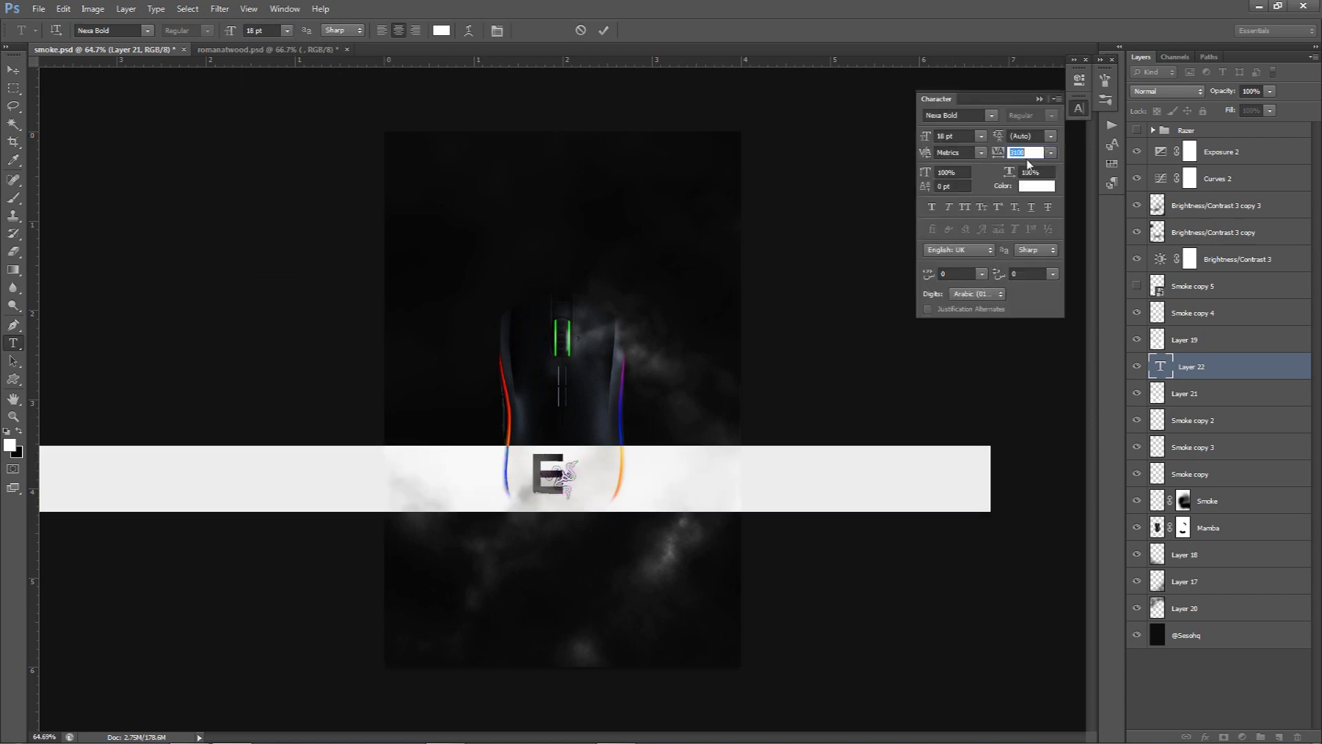
text(0)
key(Return)
text(EFFECT)
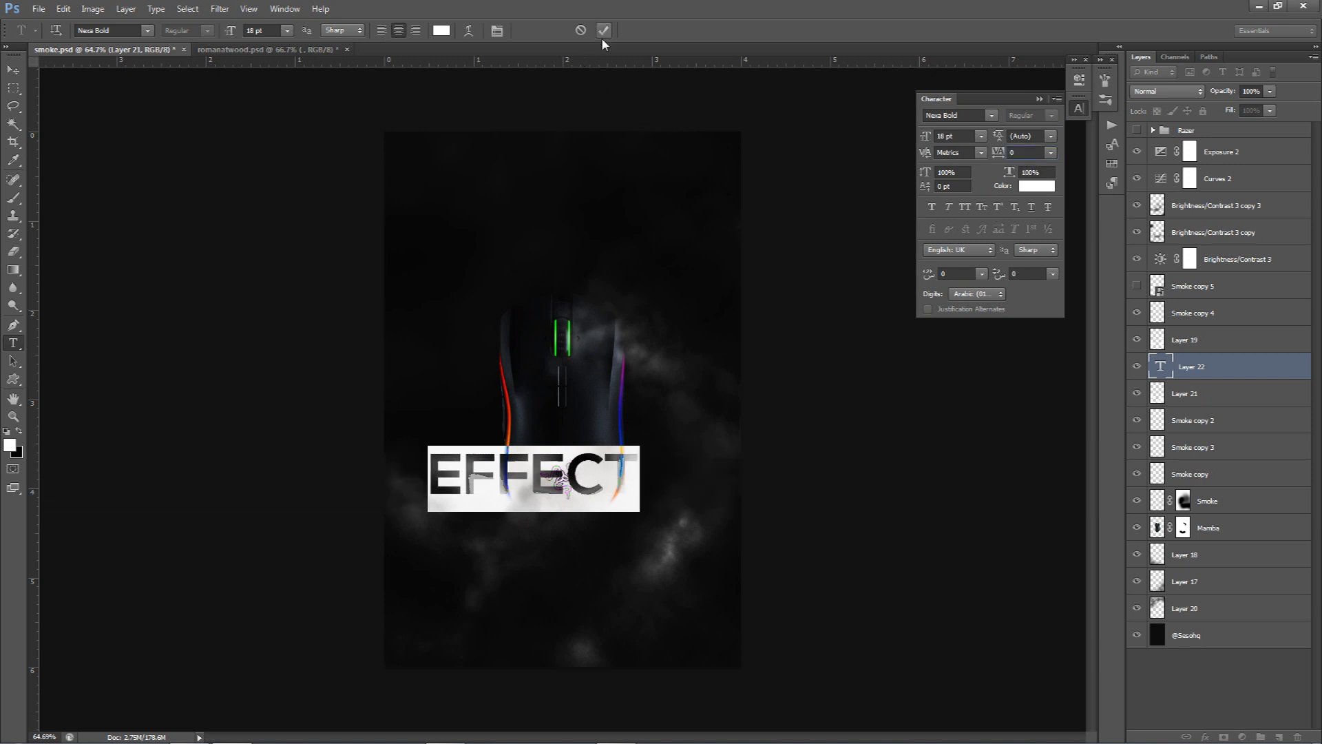
click(604, 30)
Step: Move the EFFECT text just below the green Razer logo
key(v)
drag(611, 414, 631, 458)
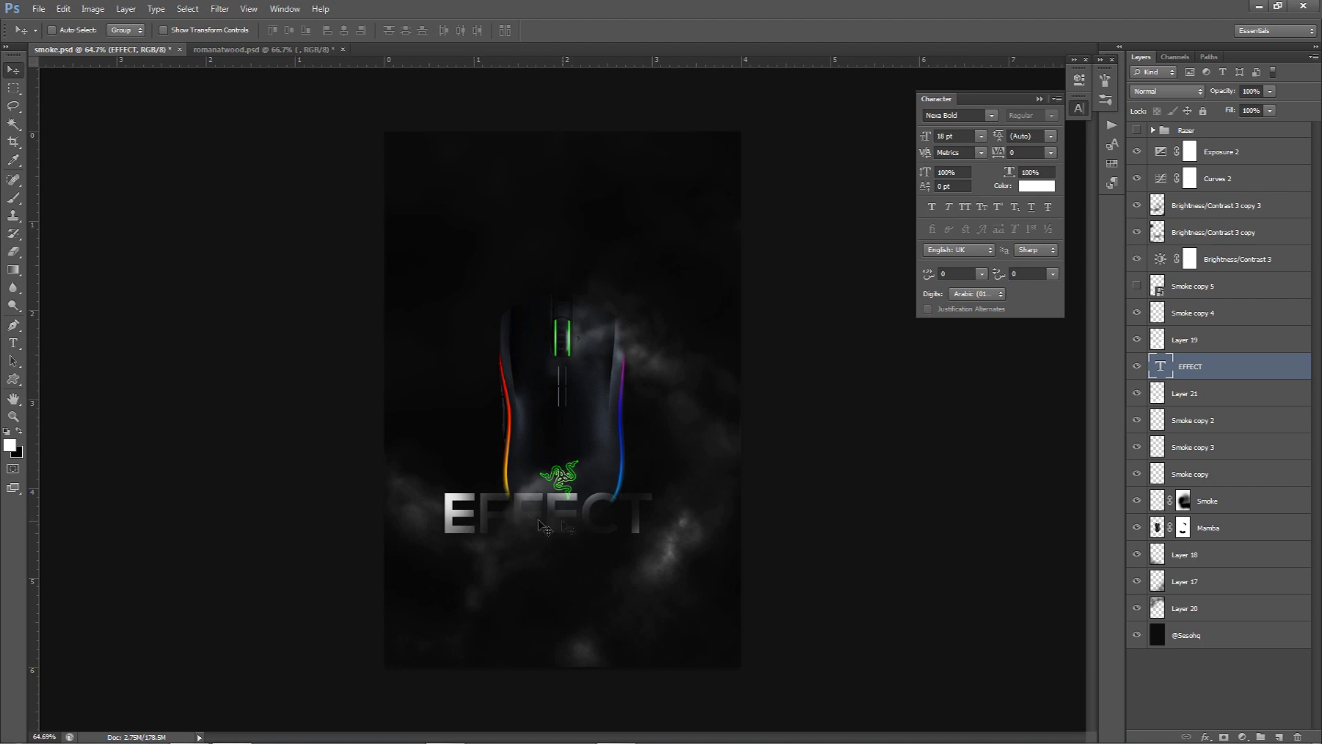
drag(596, 553, 639, 528)
scroll(472, 591, up, 4)
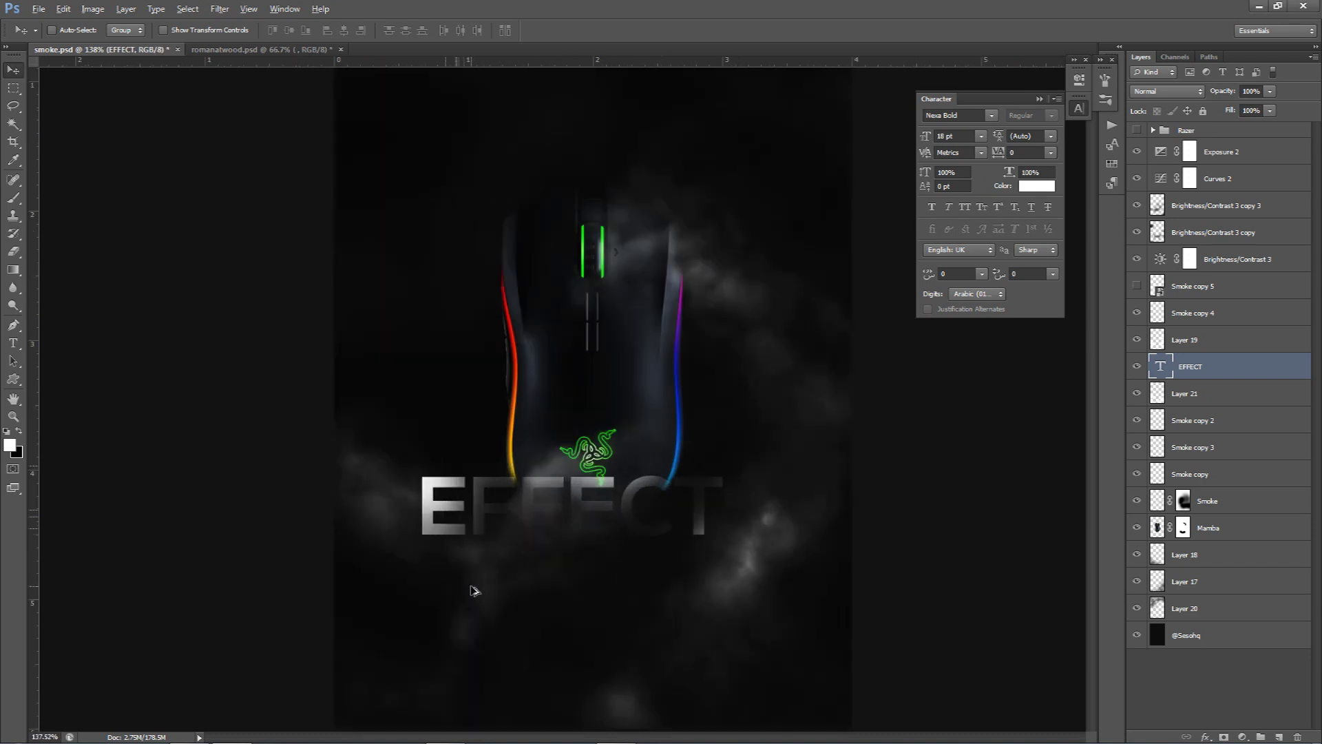
Step: Rasterize the EFFECT text and erase the lower-left corner of its first letter where the smoke passes
right_click(1211, 370)
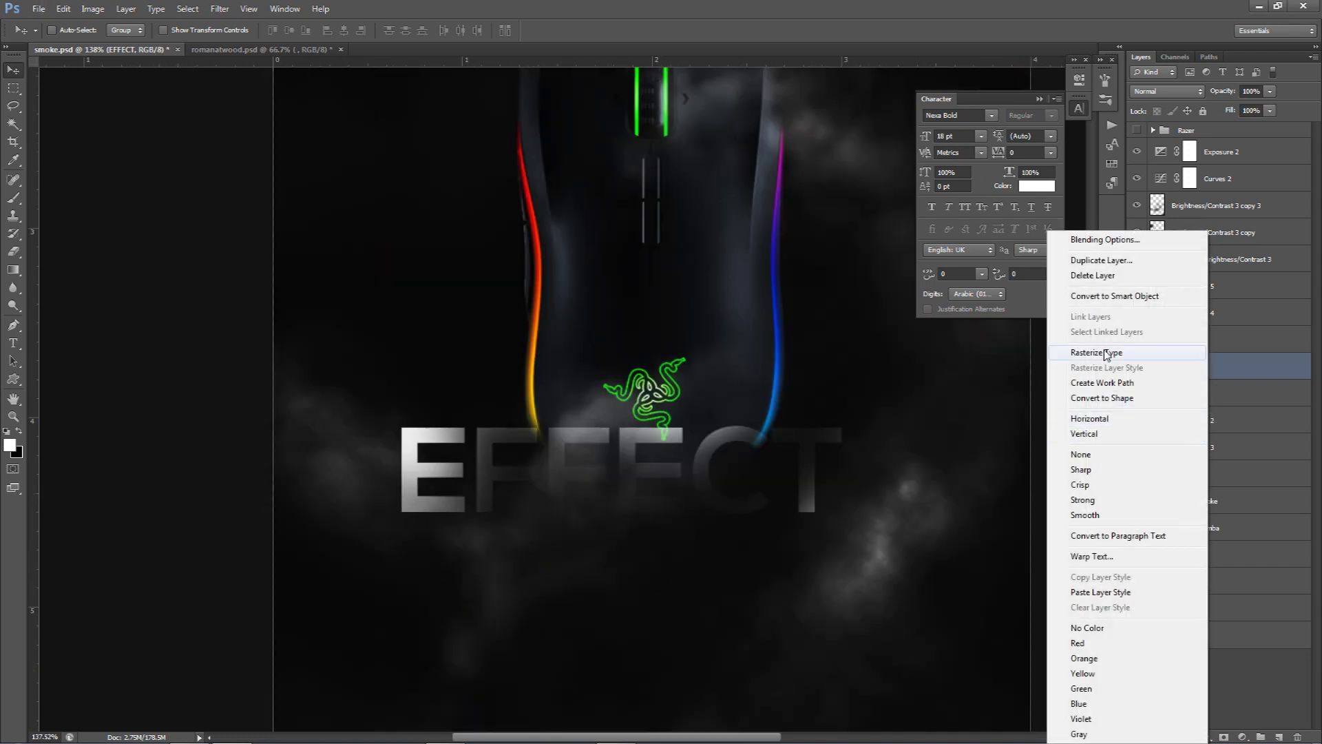
click(1129, 352)
key(e)
scroll(542, 595, up, 1)
scroll(542, 595, up, 1)
drag(598, 555, 317, 531)
mouse_move(485, 524)
mouse_down()
mouse_move(499, 527)
mouse_move(489, 512)
mouse_up()
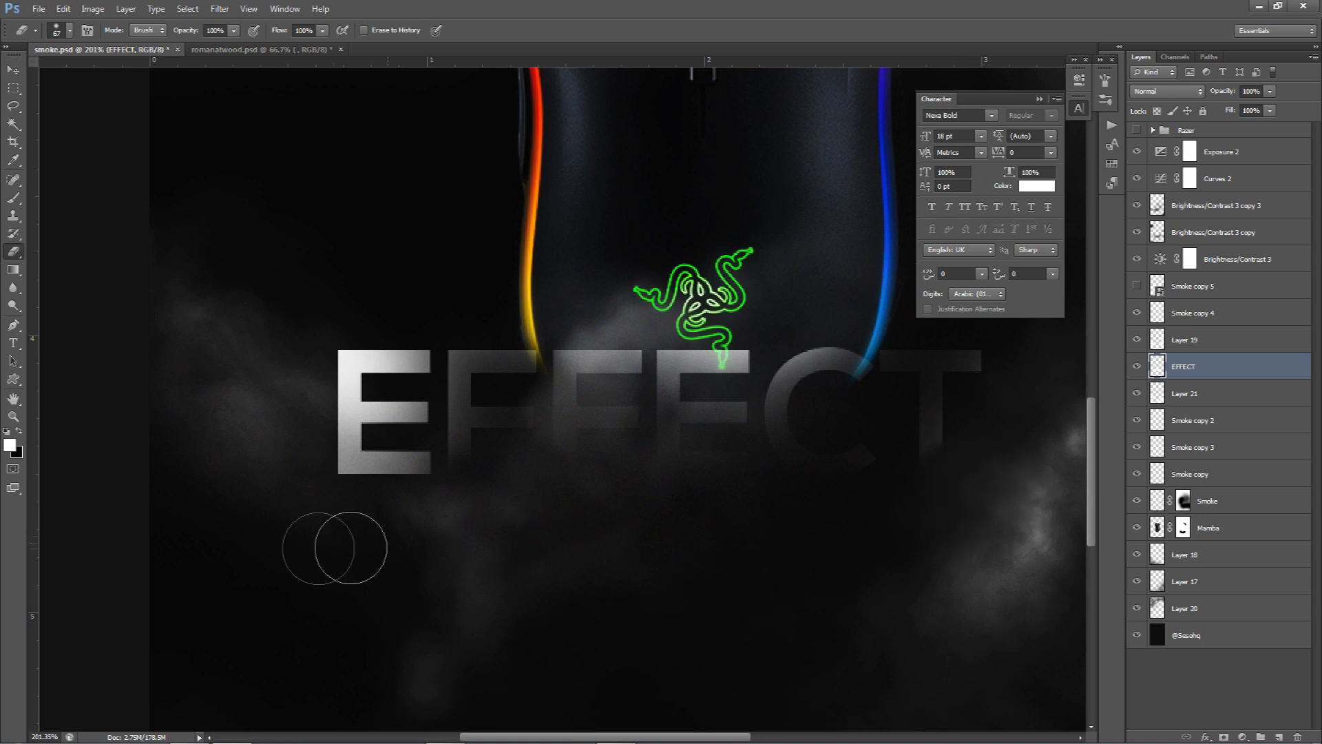
mouse_move(341, 490)
mouse_down()
mouse_move(283, 439)
mouse_move(392, 530)
mouse_move(293, 445)
mouse_move(377, 526)
mouse_move(332, 496)
mouse_up()
Step: Delete the EFFECT layer
scroll(552, 526, down, 5)
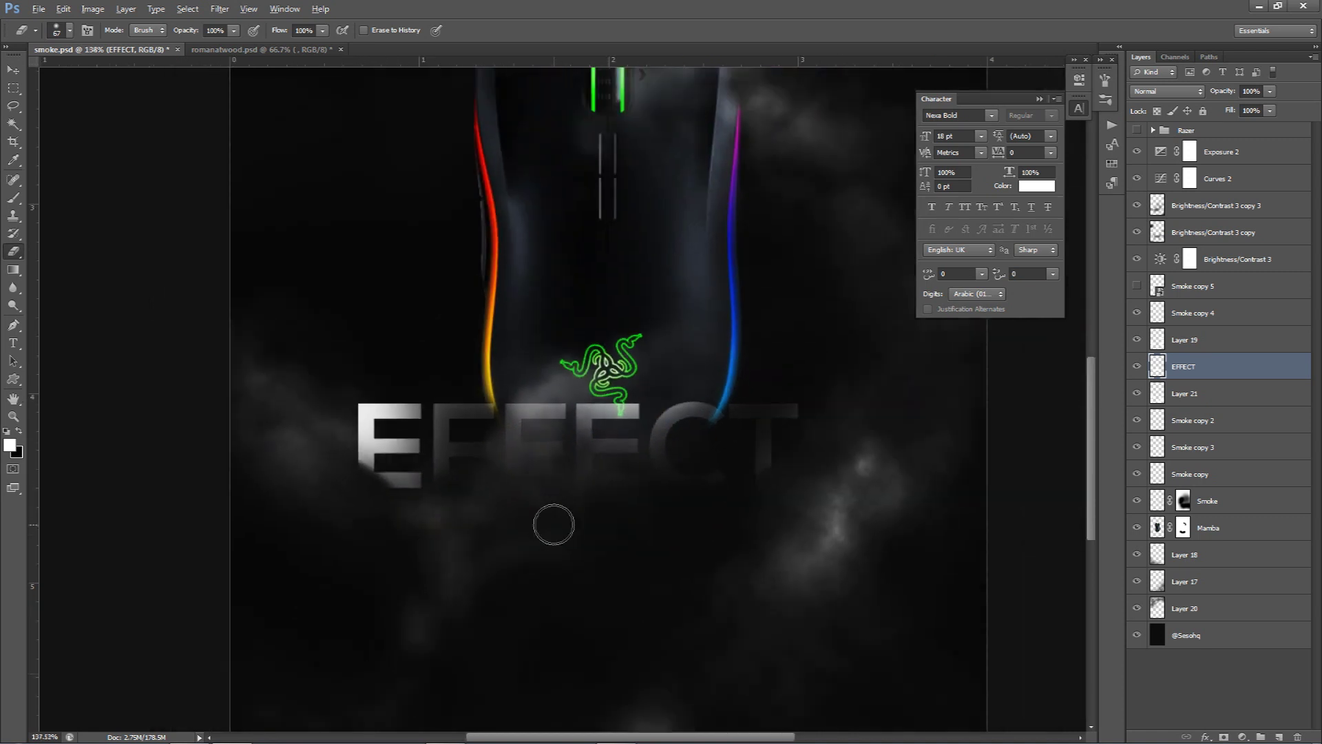
scroll(661, 537, down, 1)
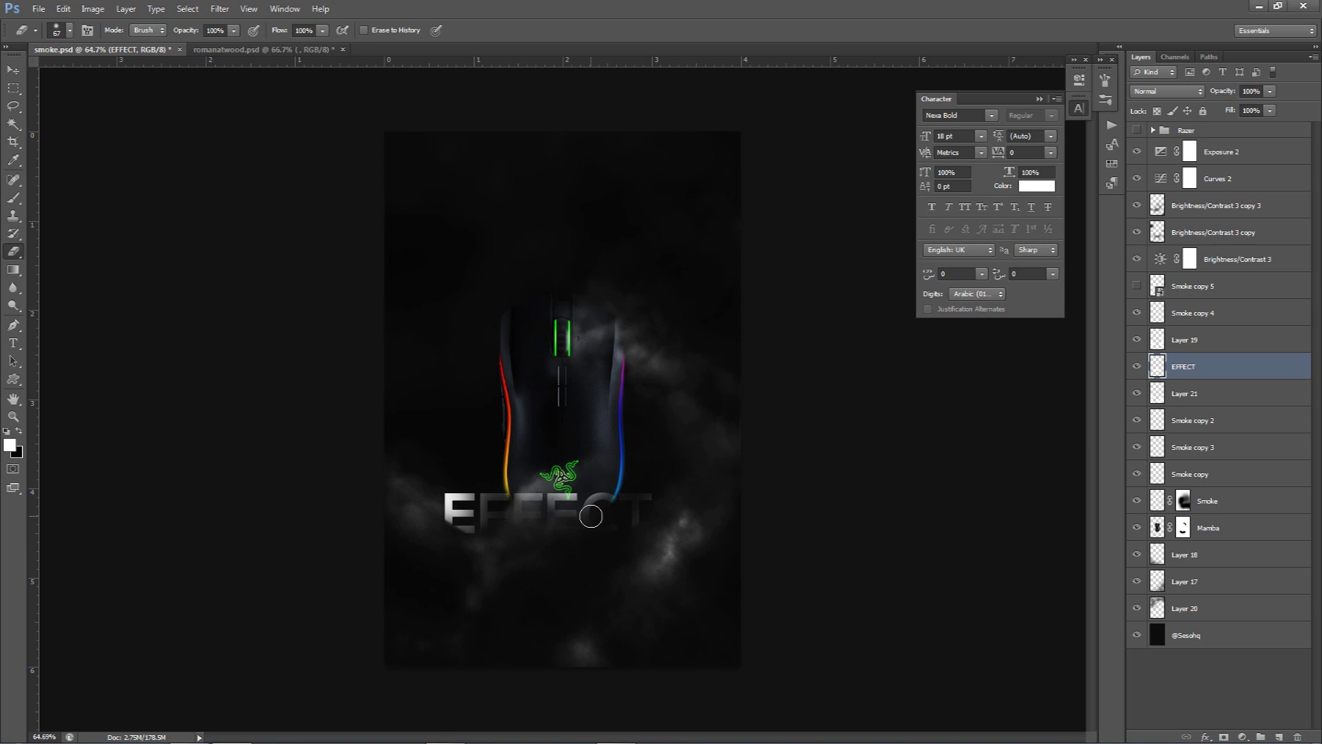
key(Delete)
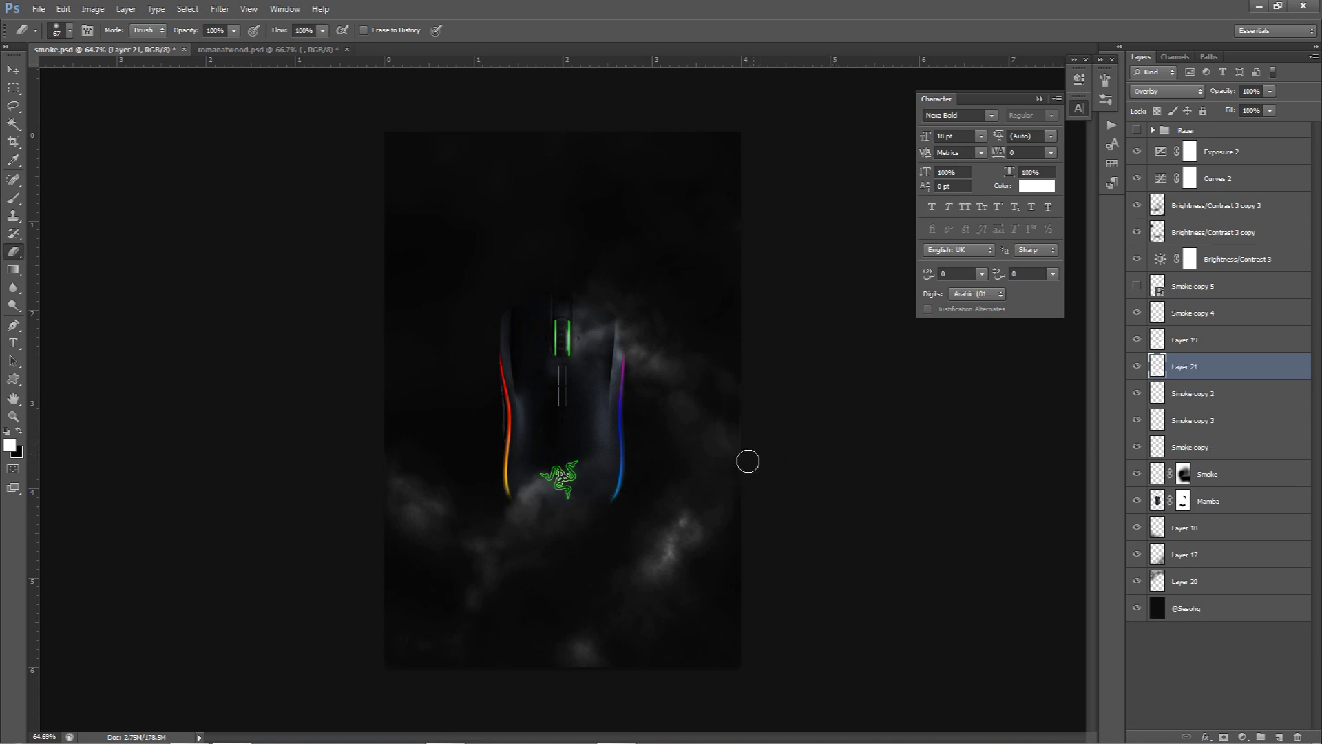
Step: Create the text MAMBA below the mouse in white Nexa Bold at 4 pt
key(t)
click(553, 544)
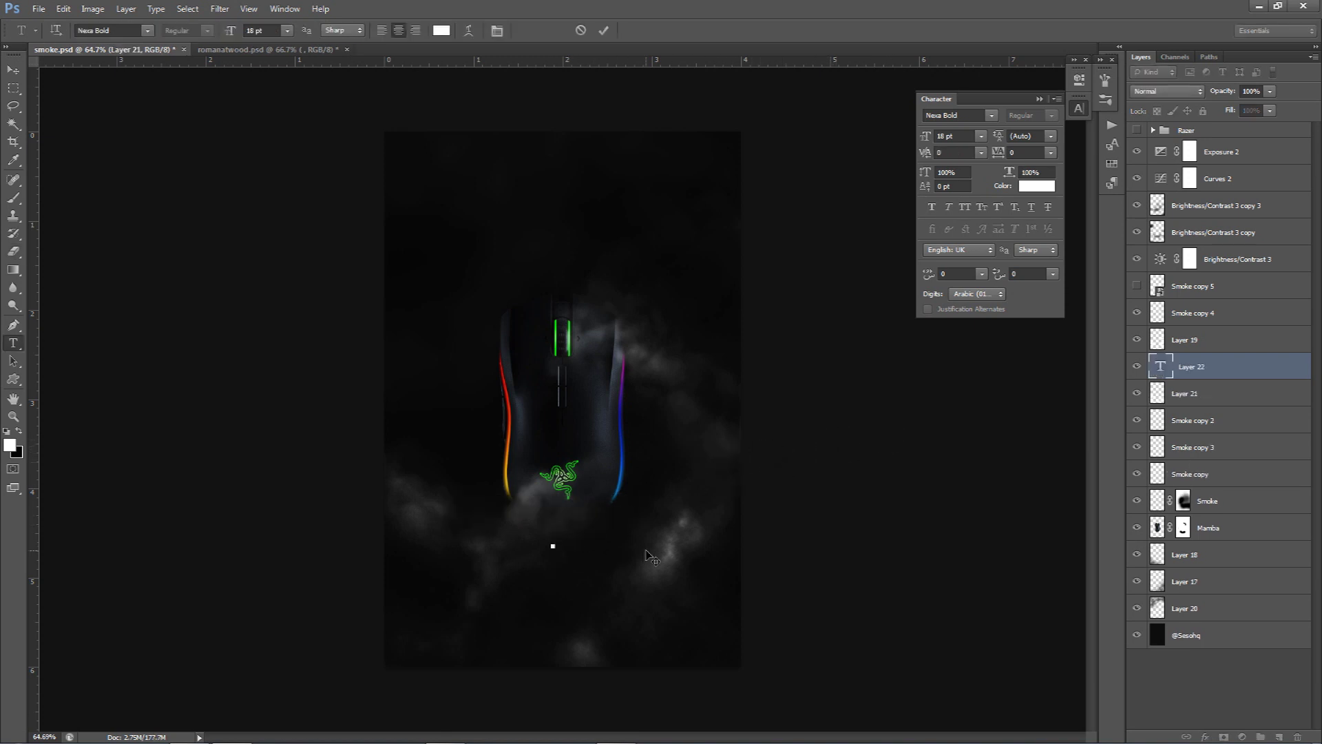
text(MAMBA)
key(ctrl+a)
click(961, 136)
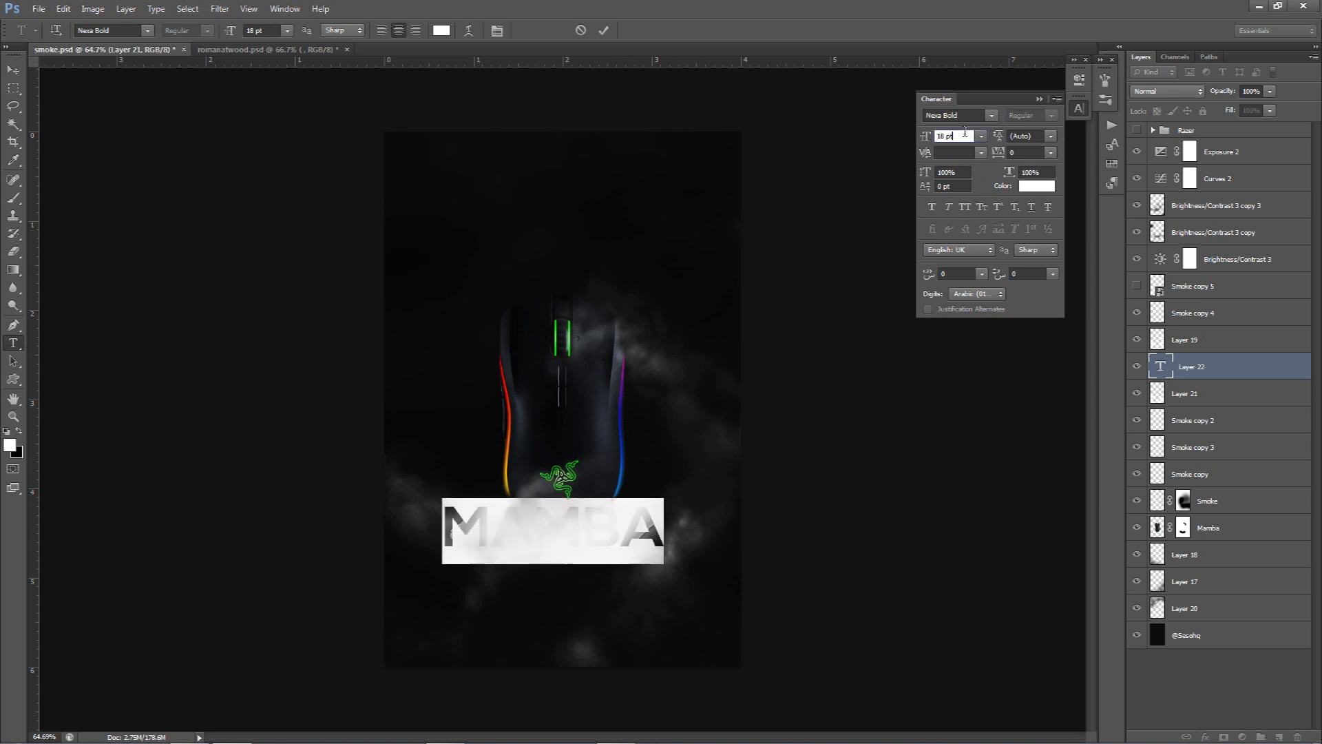
scroll(943, 136, down, 15)
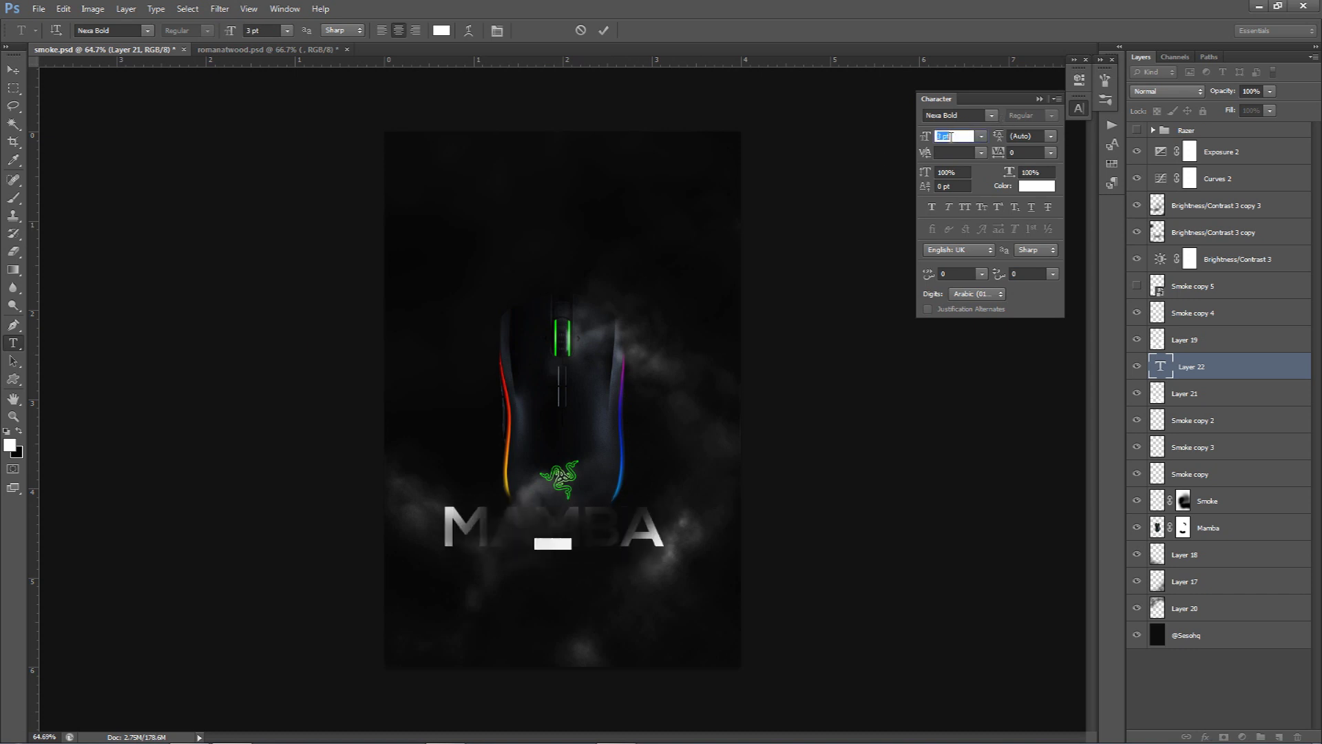
scroll(951, 137, up, 2)
key(Down)
click(604, 30)
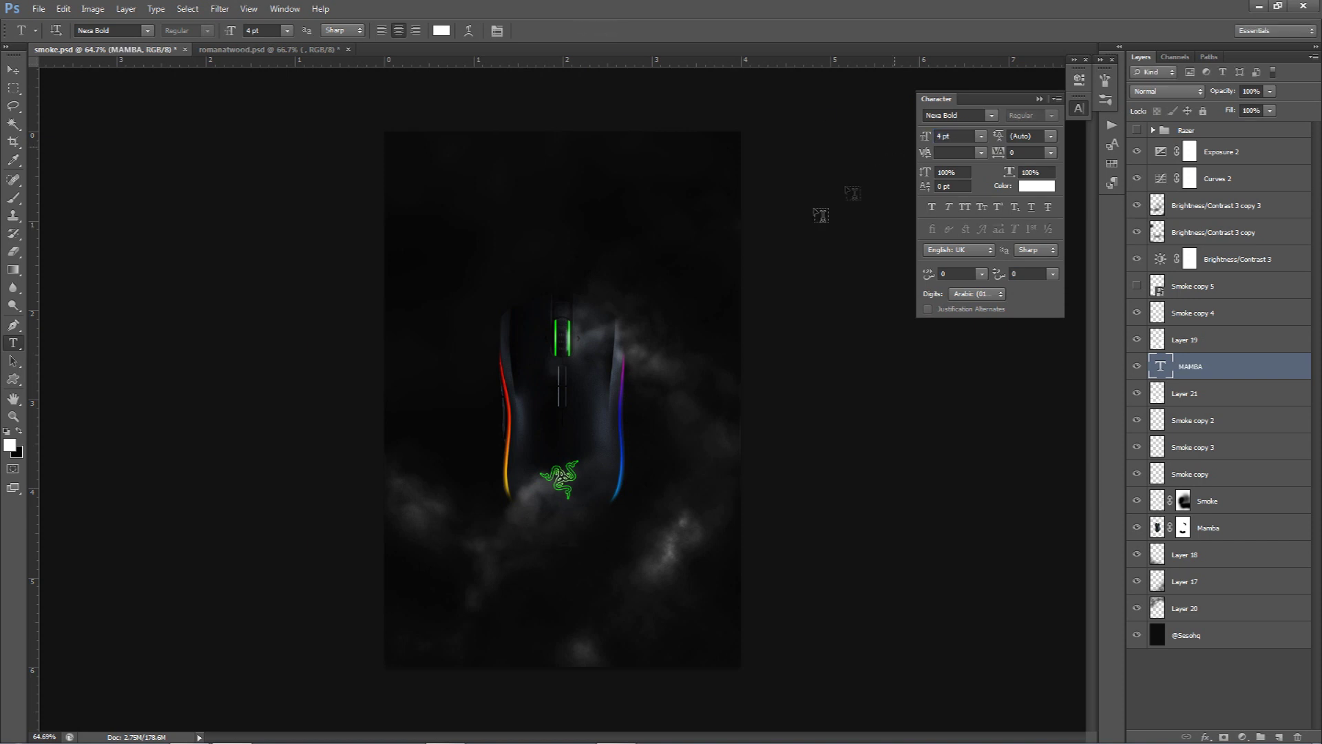
Step: Place the MAMBA layer above Brightness/Contrast 3 copy 3 and centre the text beneath the mouse
drag(1217, 366, 1184, 301)
key(v)
drag(606, 516, 613, 521)
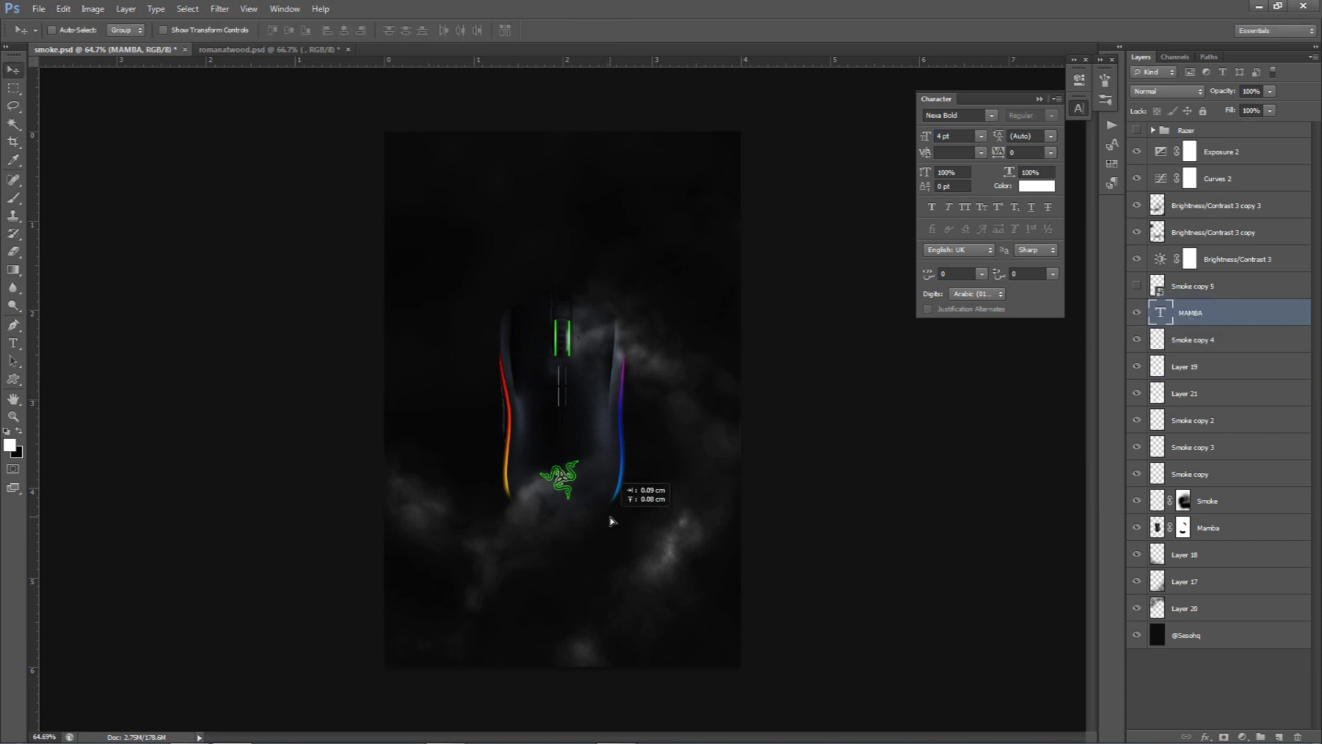
drag(1243, 348, 1223, 200)
drag(676, 436, 652, 444)
key(ctrl+semicolon)
key(ctrl+semicolon)
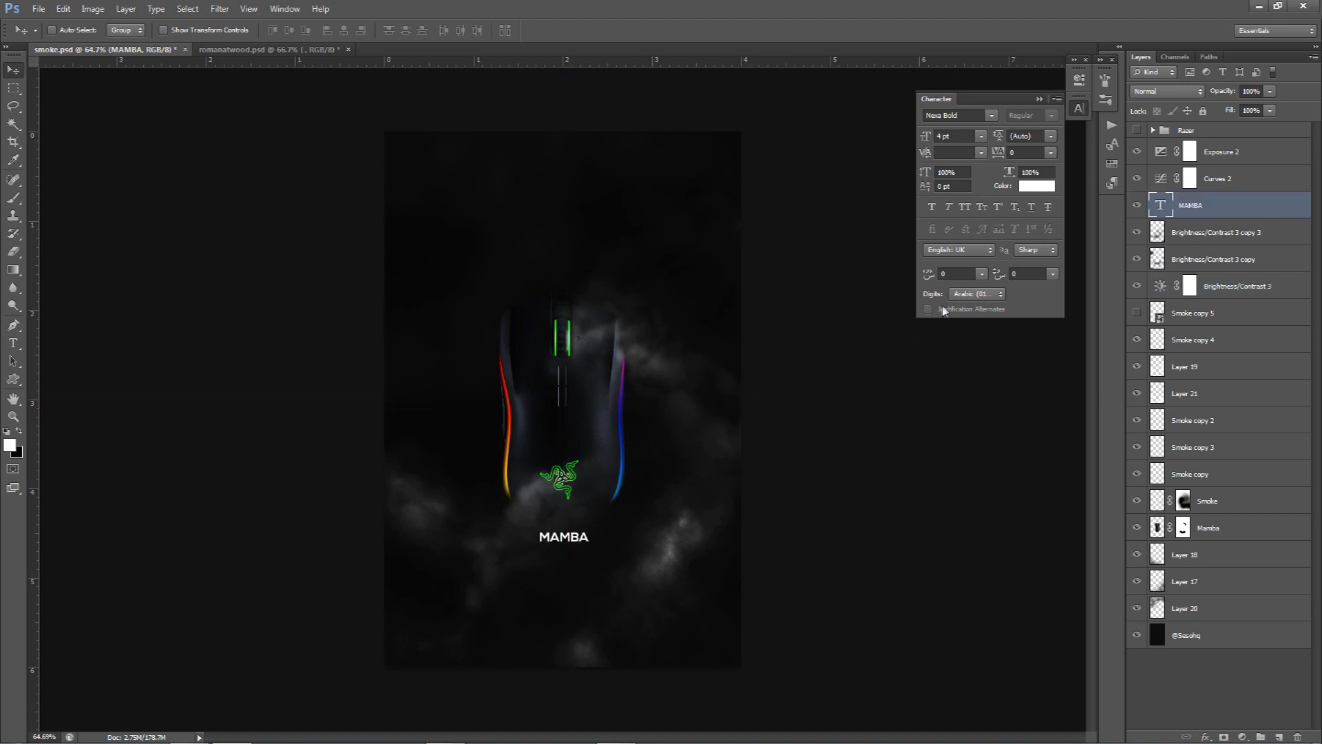
Step: Lower the MAMBA layer's opacity to 12% and rasterize the text
drag(1240, 102, 1219, 107)
right_click(1211, 206)
click(1191, 306)
Step: Softly erase the edges of the MAMBA lettering so it fades into the smoke
scroll(545, 510, up, 4)
scroll(514, 569, up, 3)
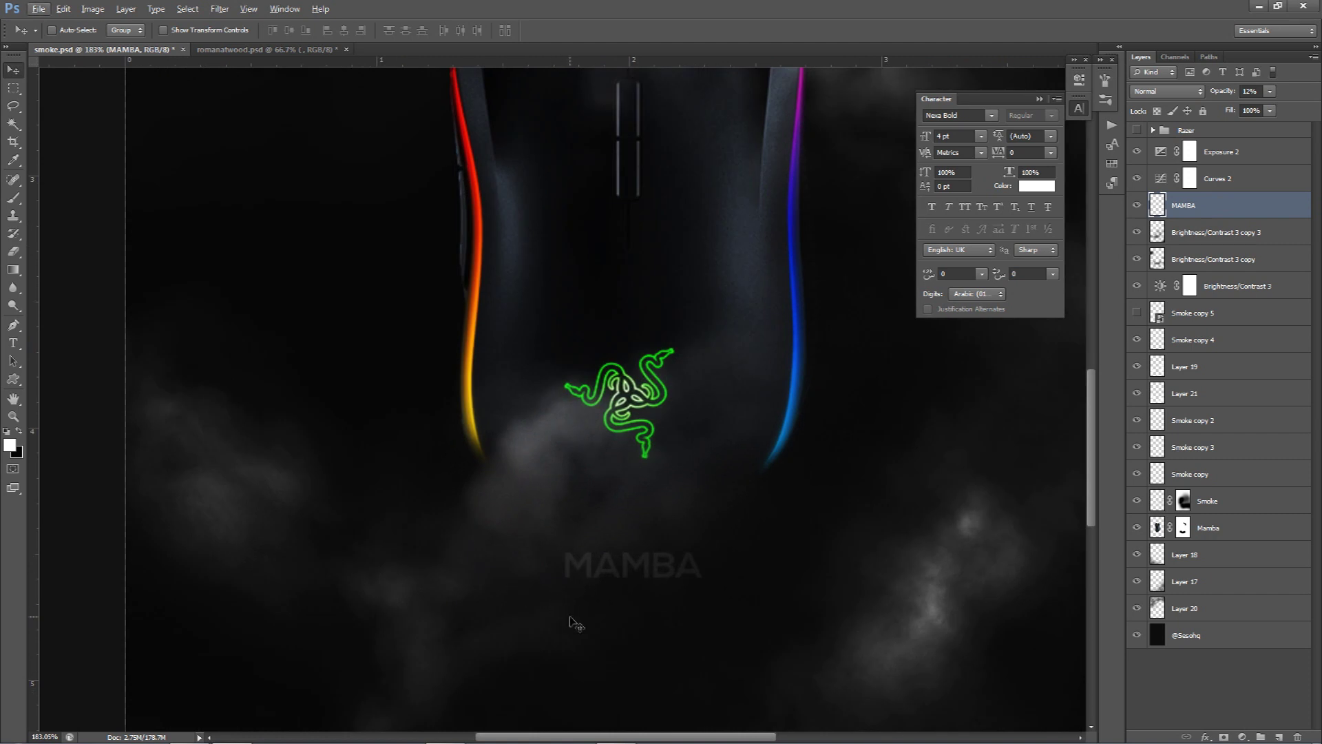
key(e)
drag(586, 595, 532, 593)
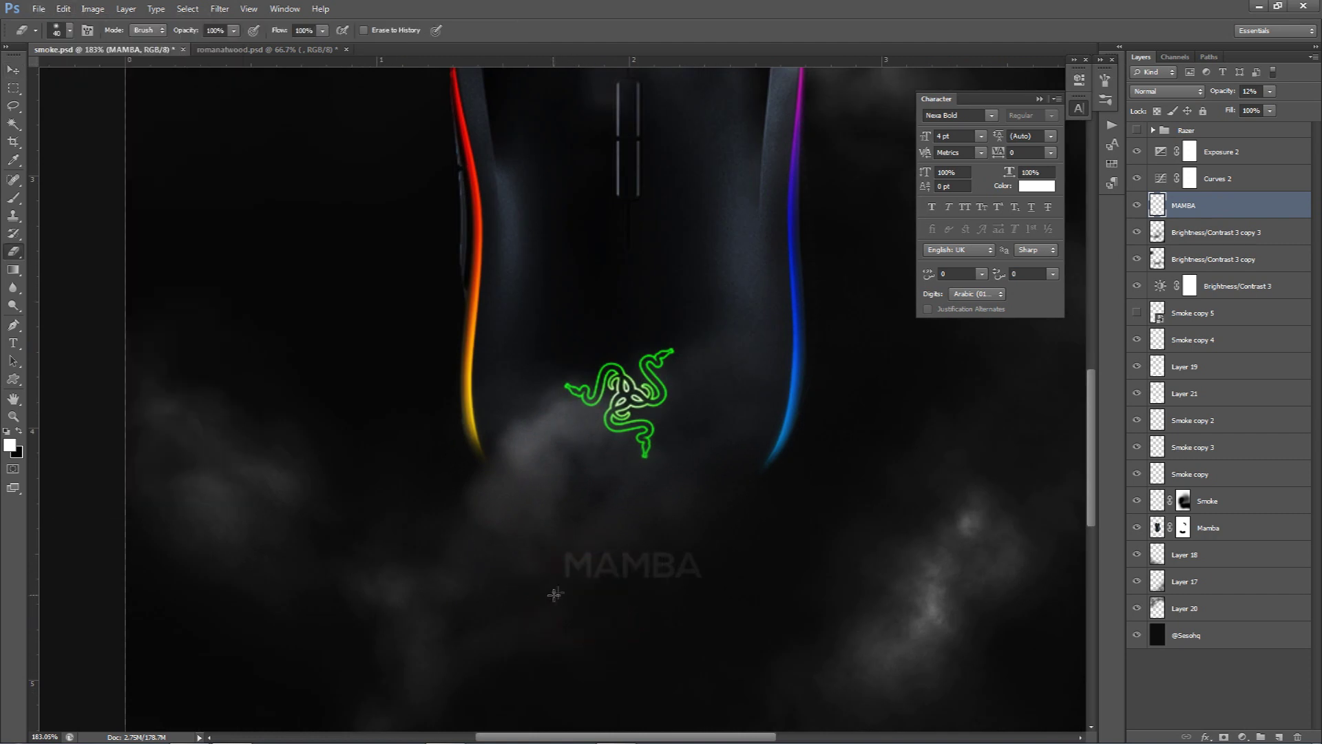
key(v)
key(e)
mouse_move(592, 589)
mouse_down()
mouse_move(566, 573)
mouse_move(714, 582)
mouse_move(698, 593)
mouse_move(708, 561)
mouse_up()
key(v)
Step: Raise the MAMBA layer's opacity slightly and check the lettering at full-poster view
scroll(673, 623, down, 3)
scroll(692, 628, down, 2)
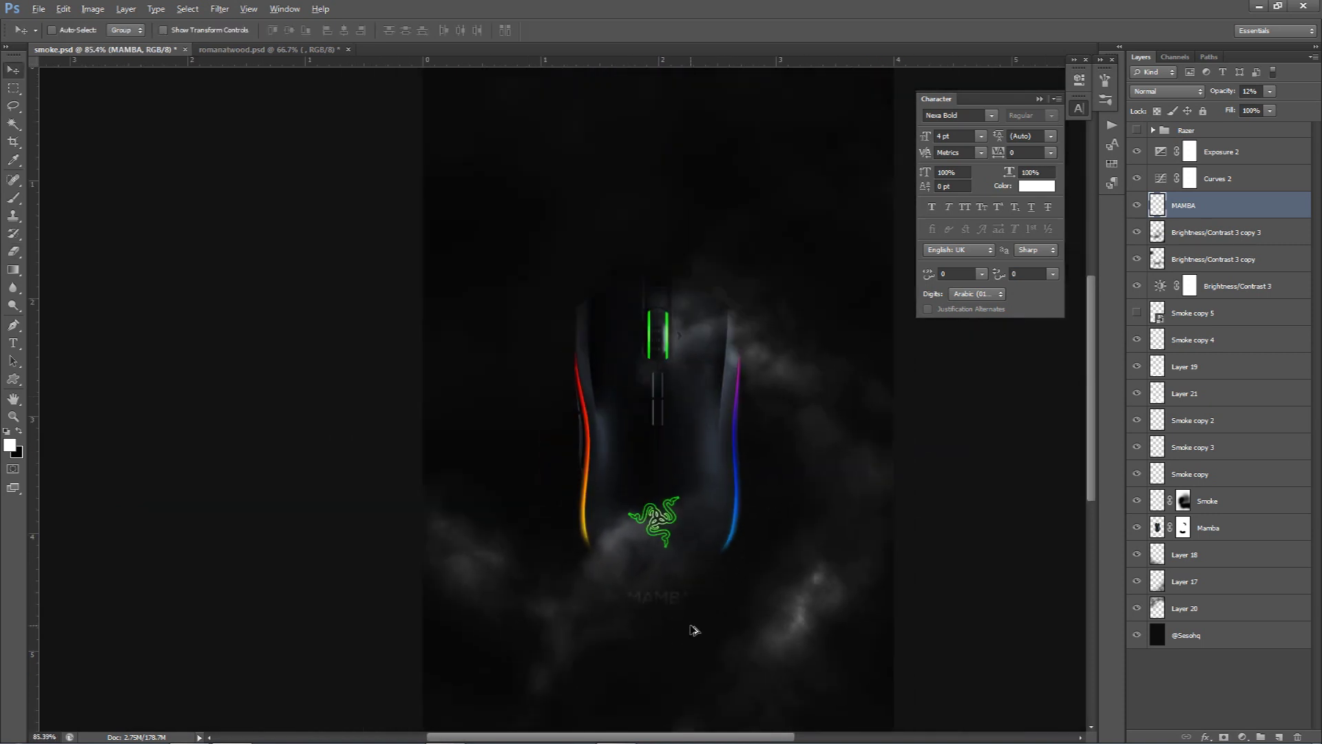
click(1252, 90)
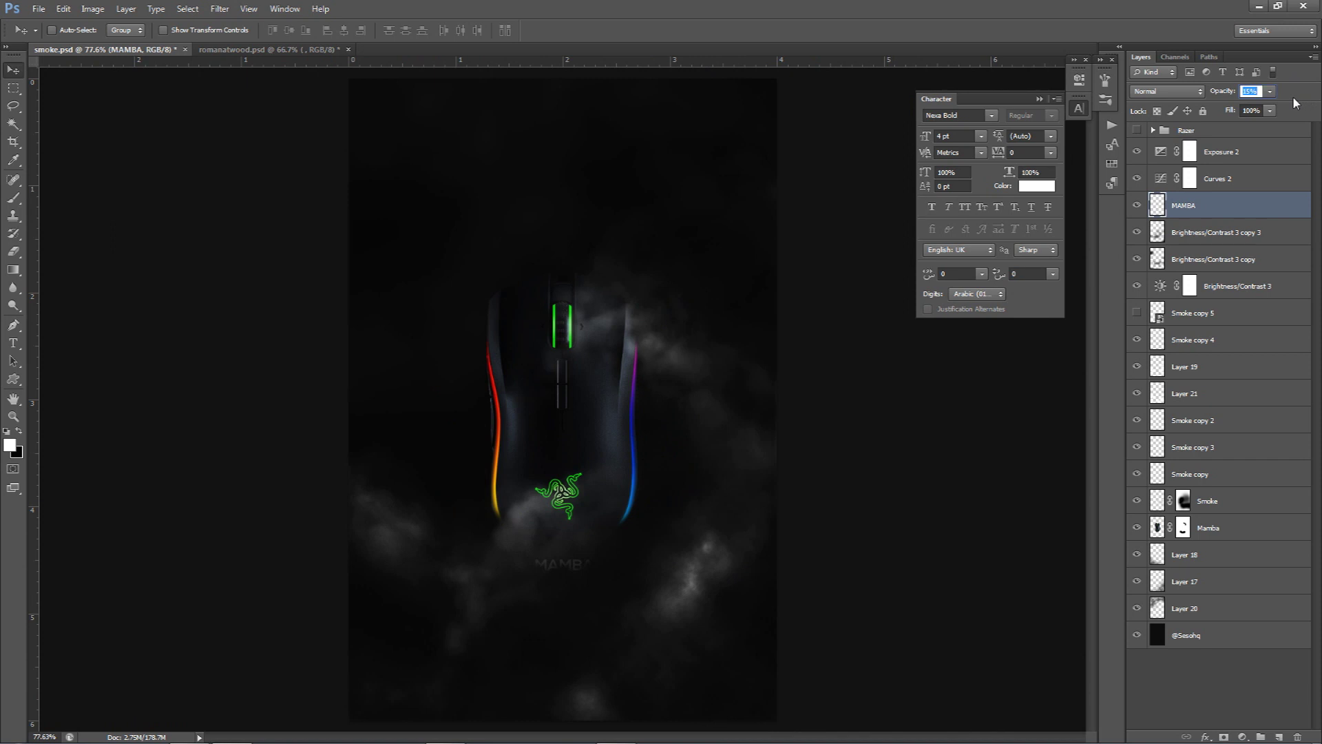
scroll(630, 261, down, 2)
scroll(639, 265, up, 1)
Step: Add a Brightness/Contrast adjustment layer above the Exposure 2 layer
click(1233, 154)
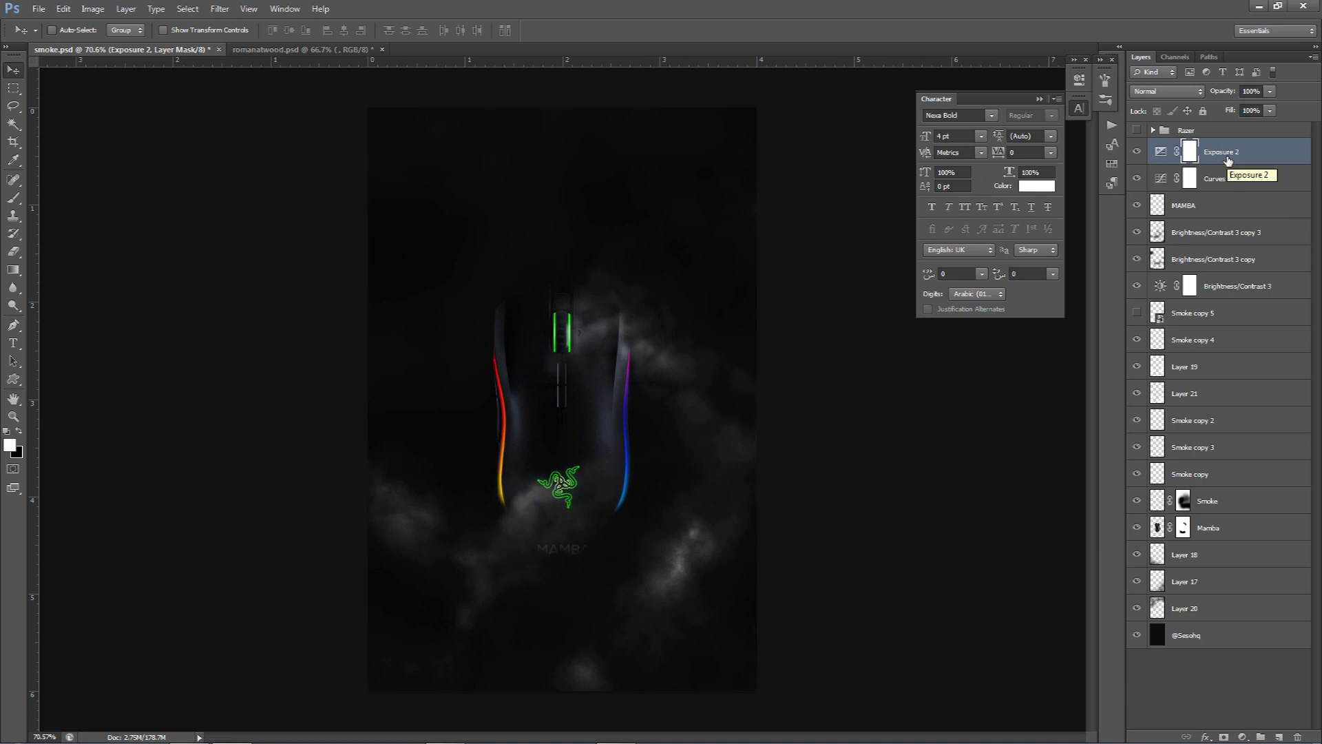
click(249, 8)
mouse_move(220, 8)
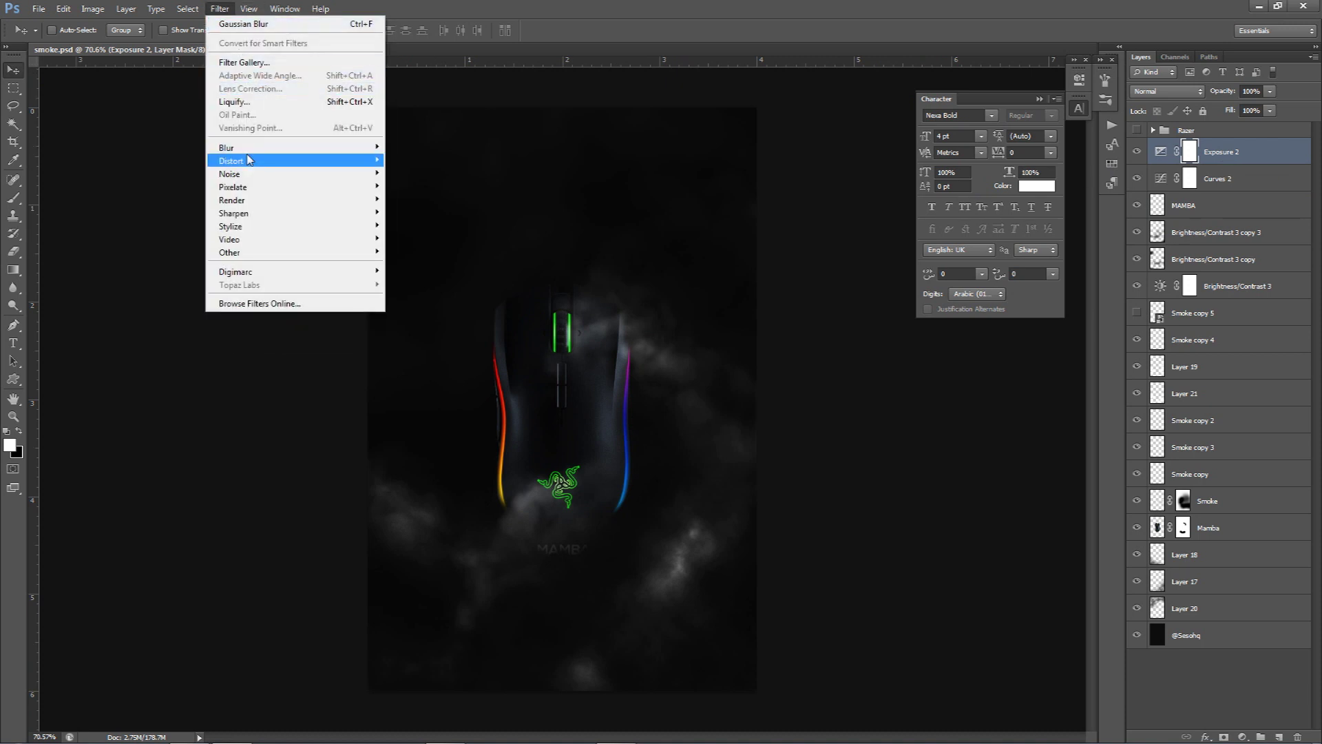
mouse_move(230, 147)
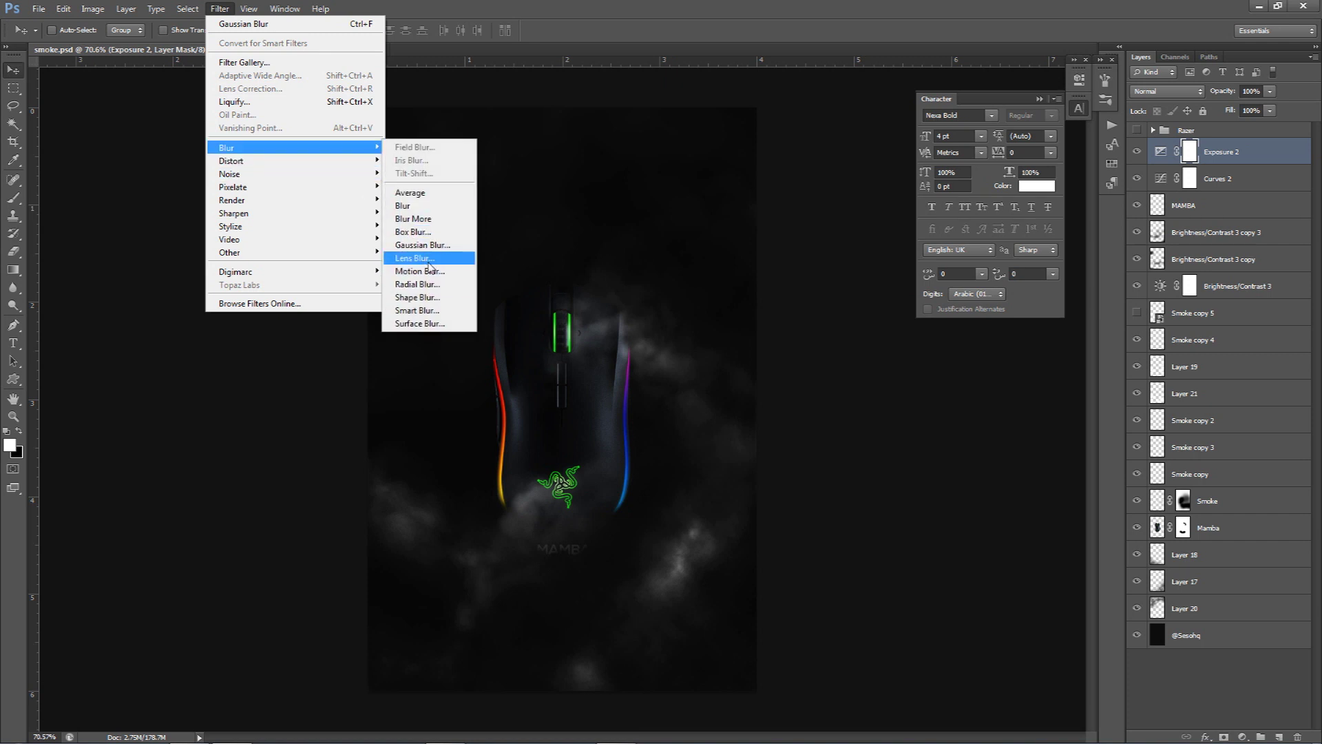
click(589, 387)
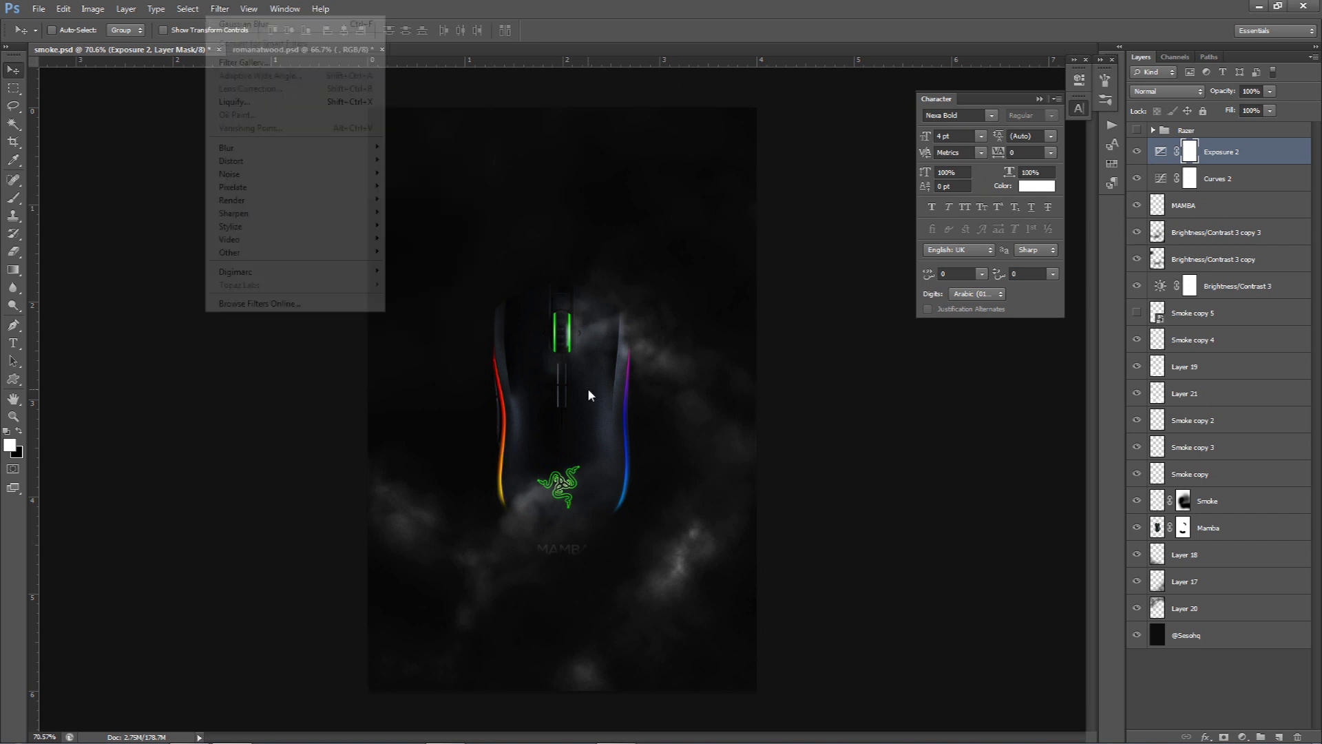
click(1241, 735)
click(1218, 485)
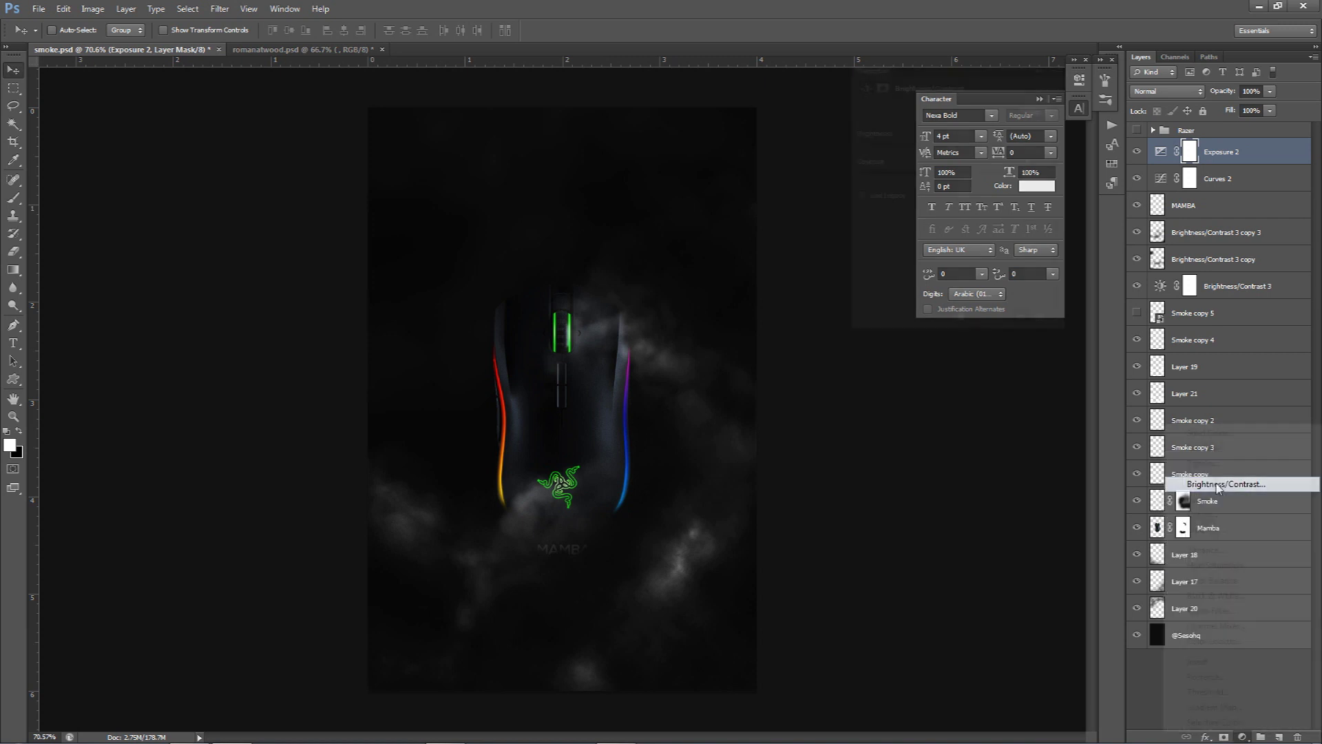
Step: Try extreme darkening and brightening on the Brightness/Contrast 4 layer, including brightness 117 with contrast -50
click(930, 146)
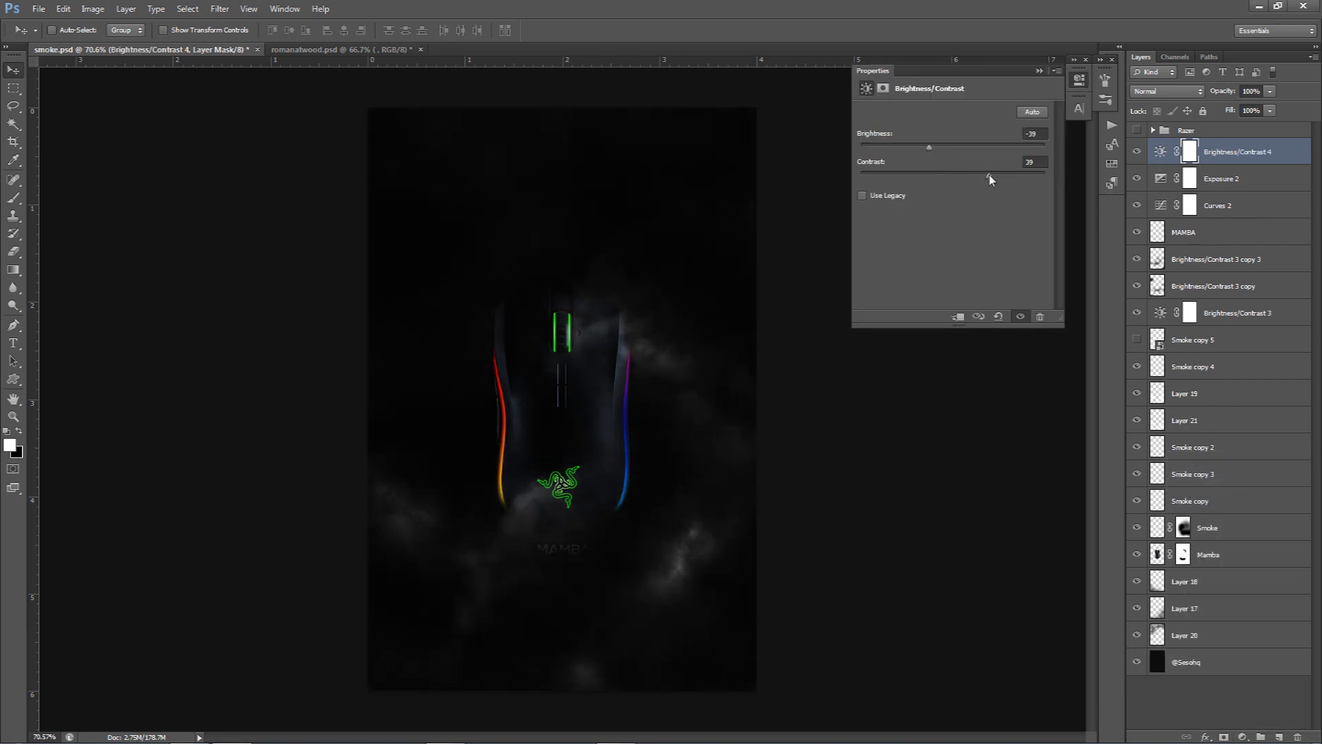
drag(950, 149, 1008, 174)
click(976, 146)
drag(981, 146, 991, 146)
click(971, 146)
drag(895, 146, 868, 147)
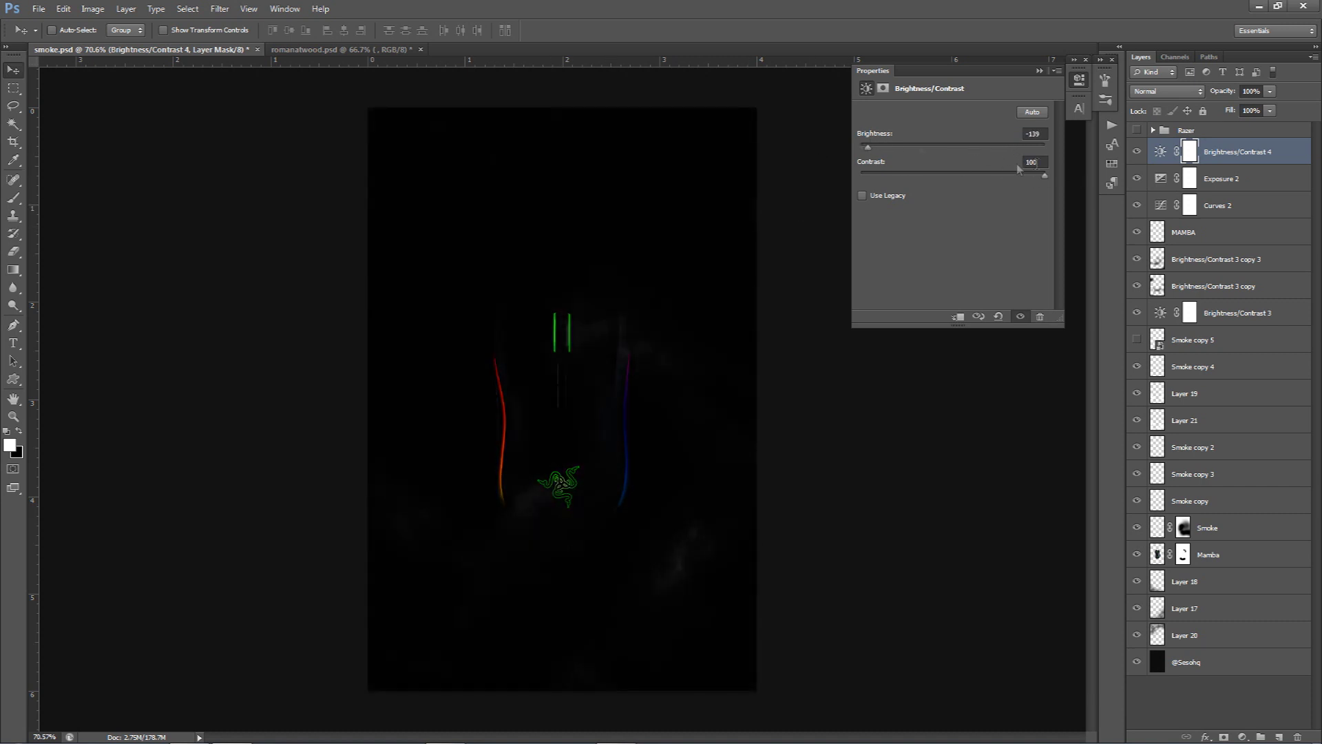
drag(962, 148, 1025, 147)
drag(810, 174, 809, 179)
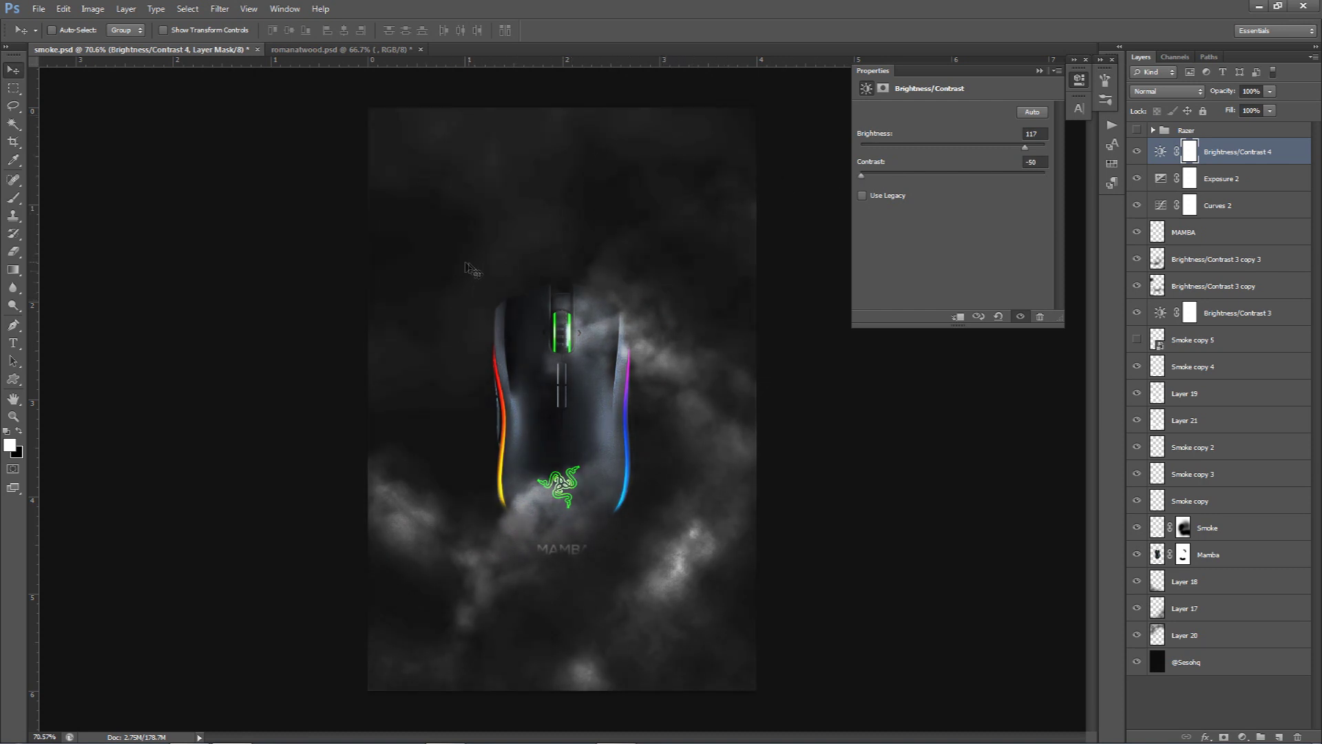
click(219, 8)
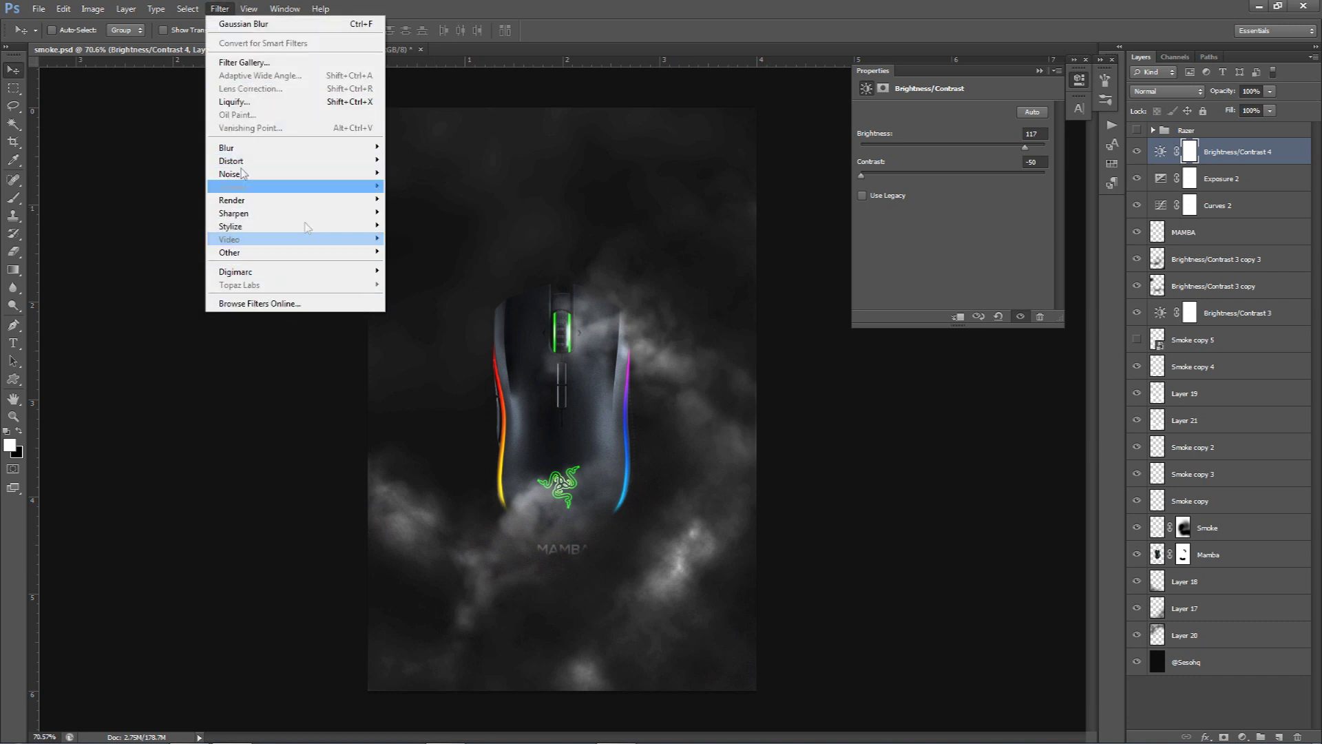
click(565, 155)
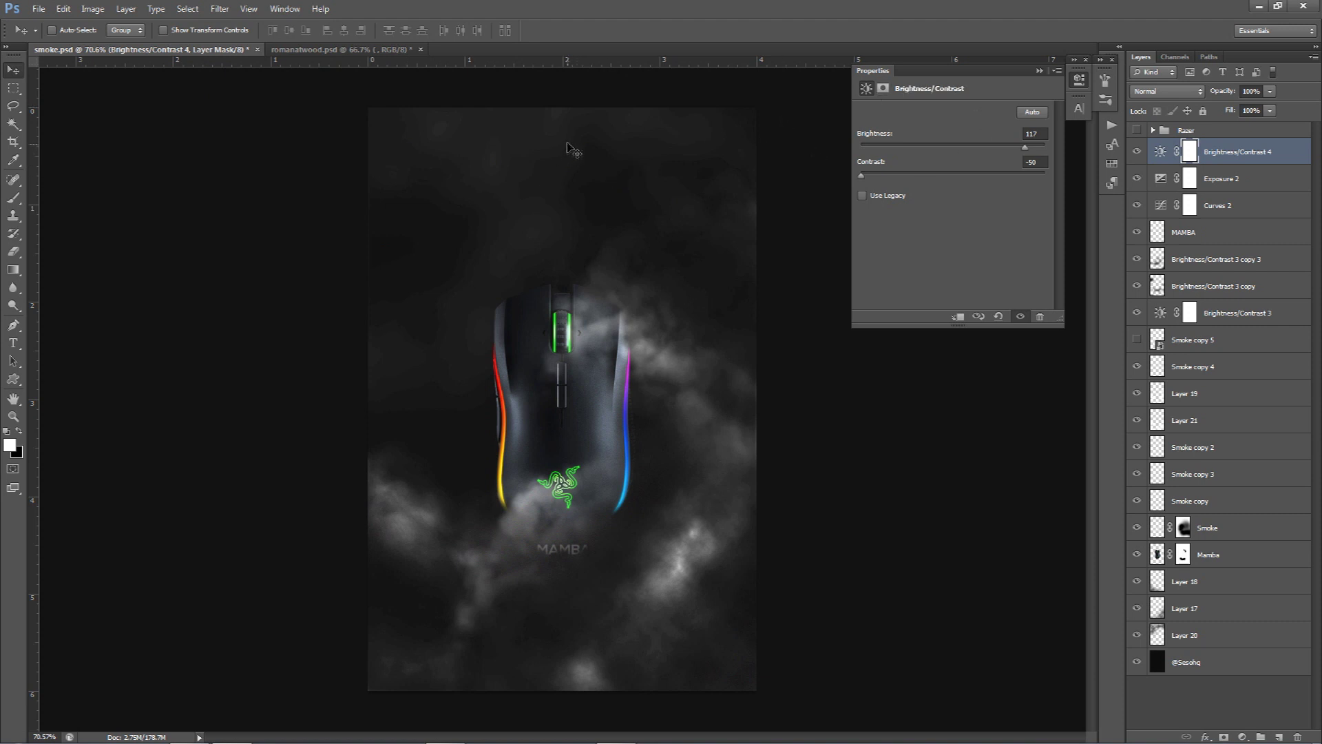
Step: Try brightness -58 and contrast 32, and delete the Brightness/Contrast 4 layer
click(919, 146)
drag(959, 174, 978, 173)
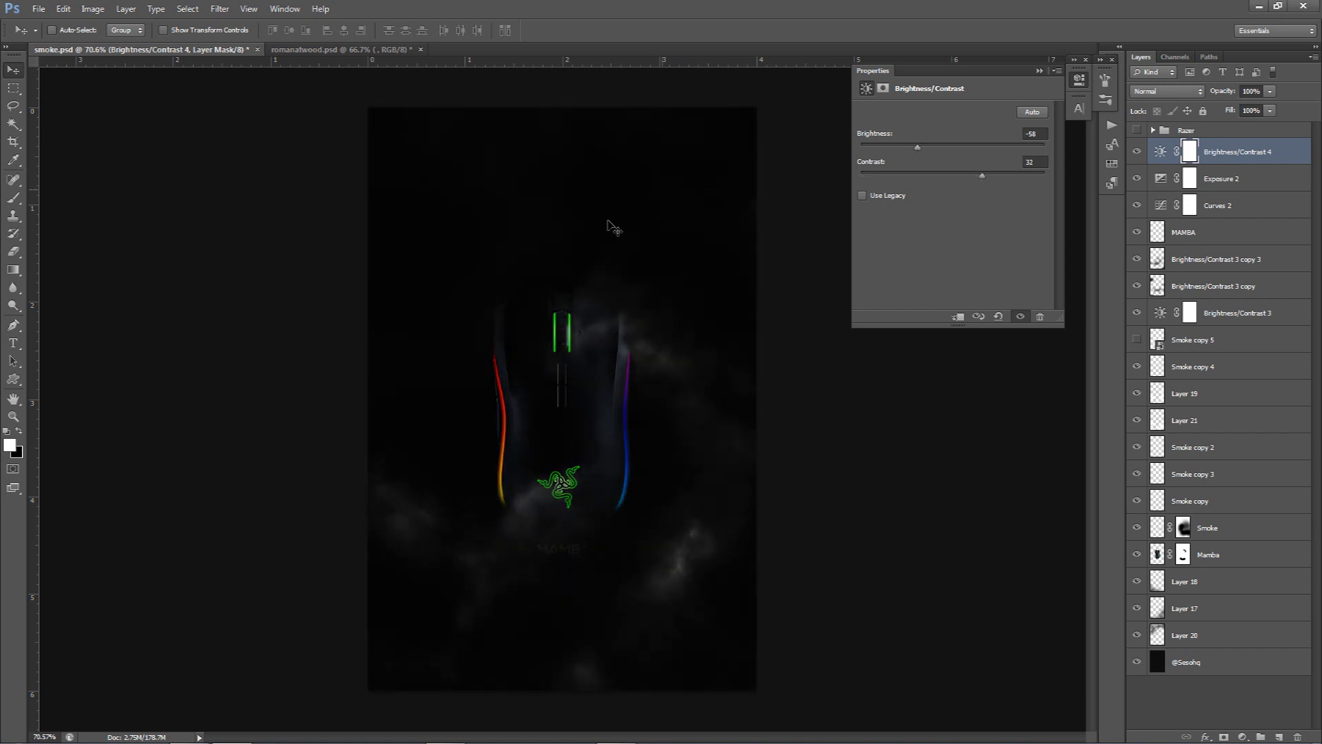
key(Delete)
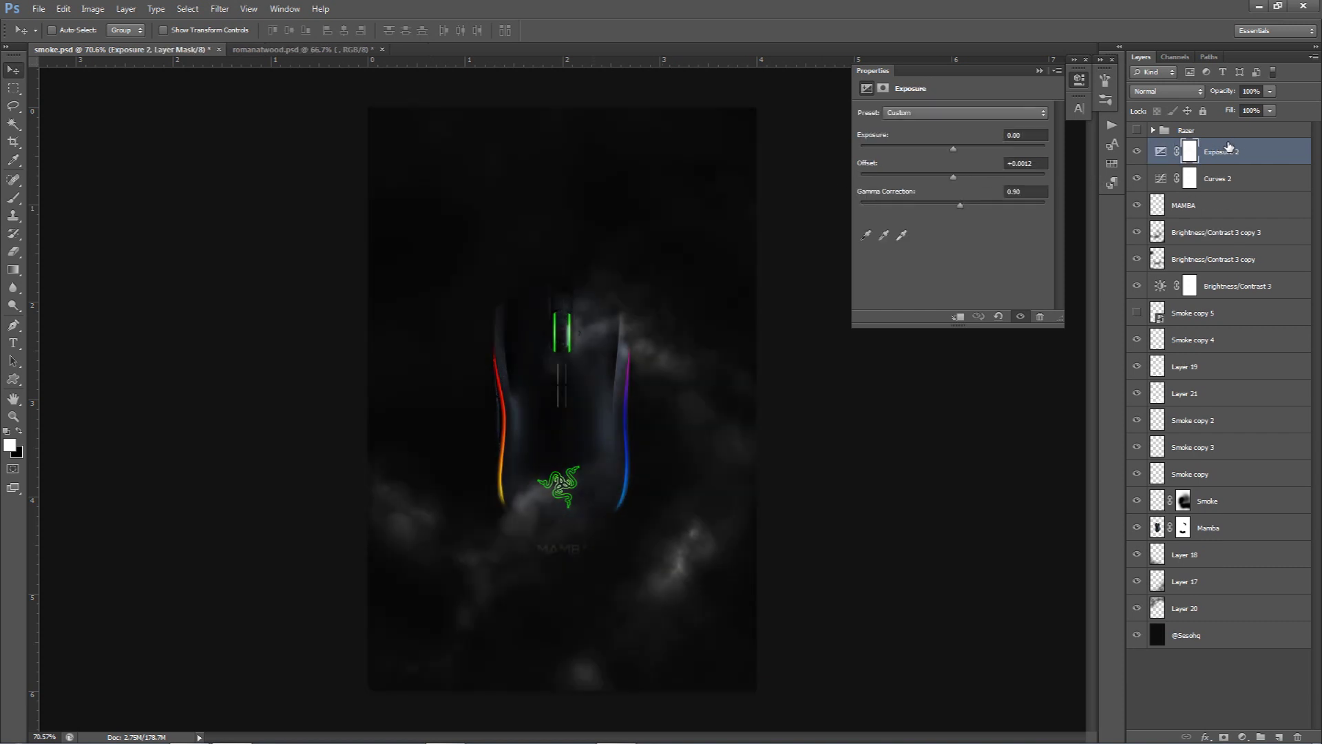
Step: Set the Curves 2 layer's opacity to 85%
click(1220, 180)
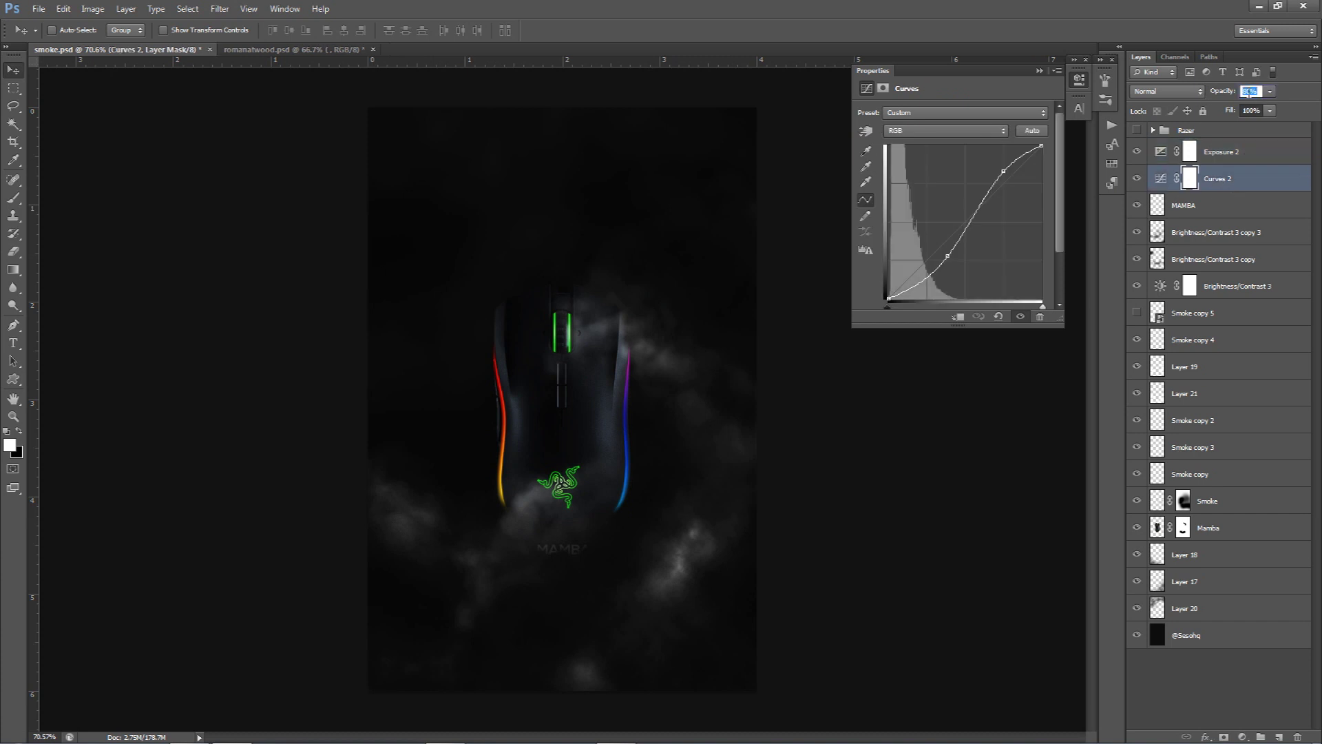
text(85)
key(Return)
Step: Raise the contrast of the Brightness/Contrast 3 adjustment to 100 and close its properties
click(1197, 291)
click(1137, 285)
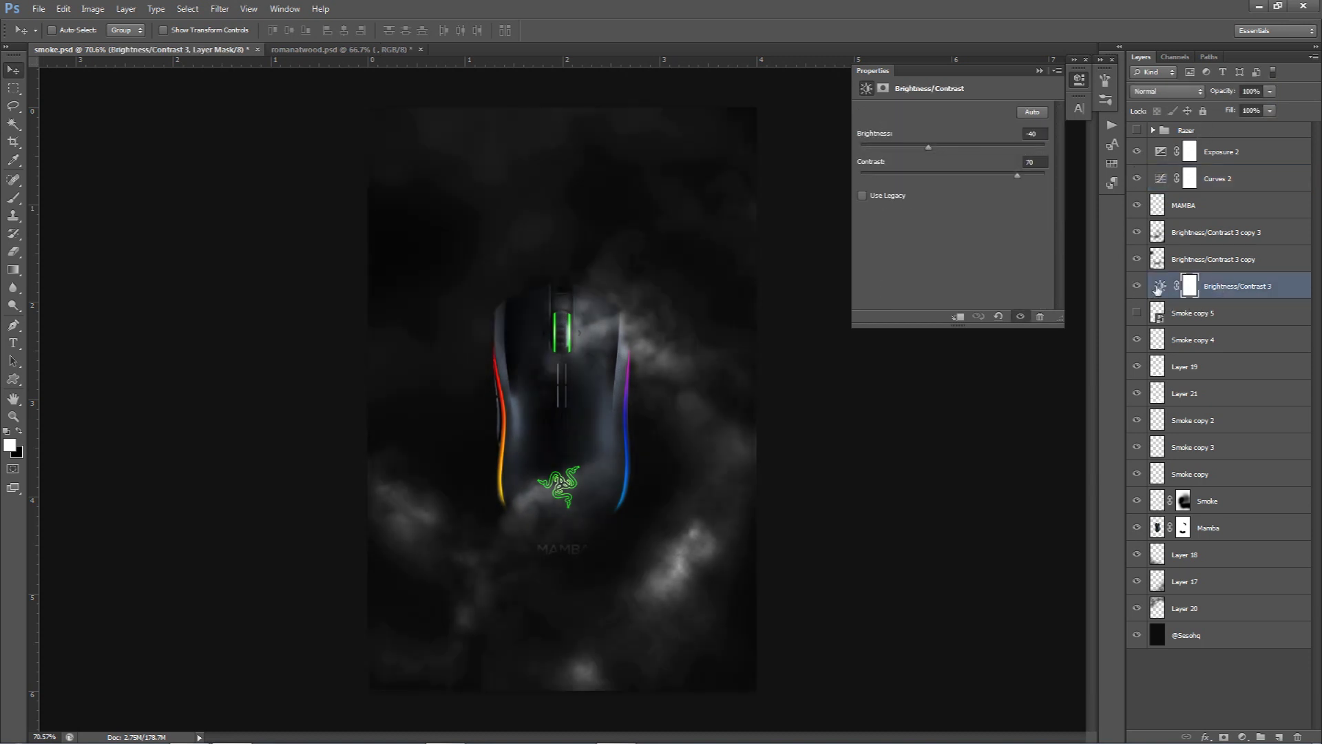
drag(1031, 176, 1050, 175)
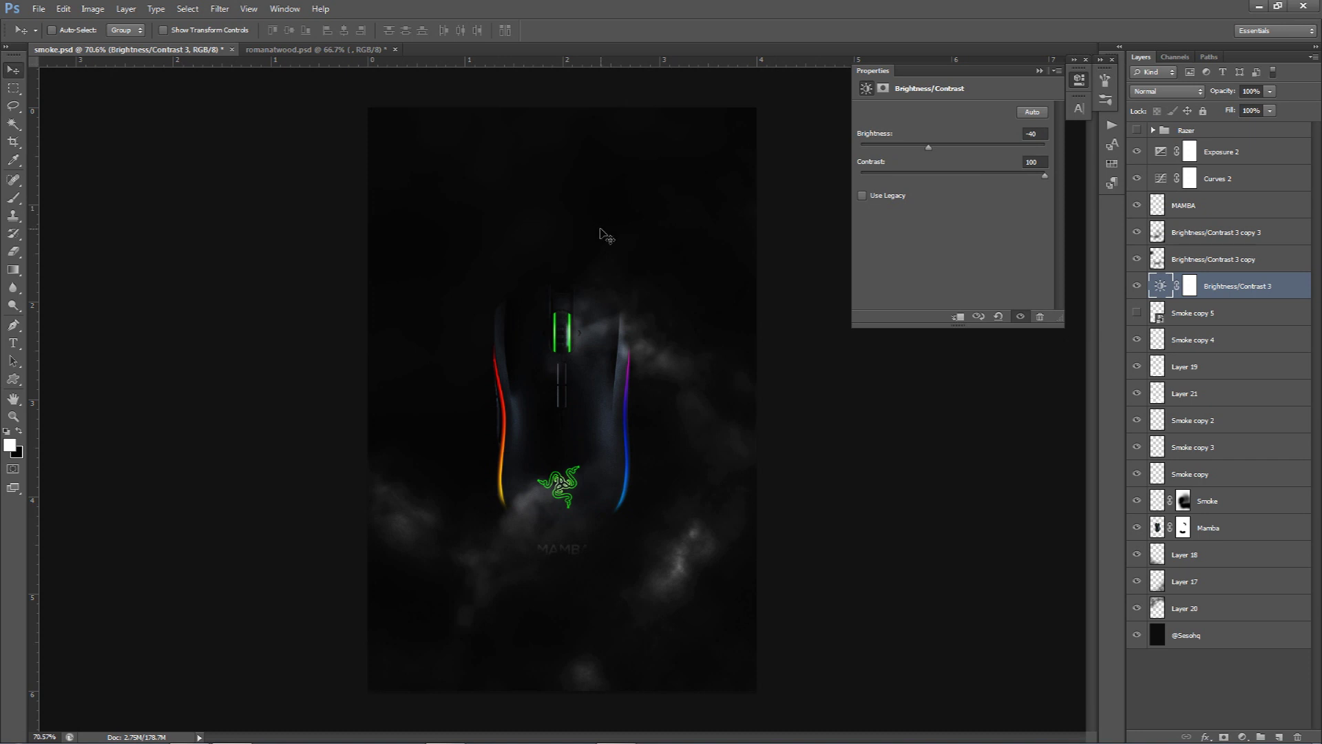
click(1080, 80)
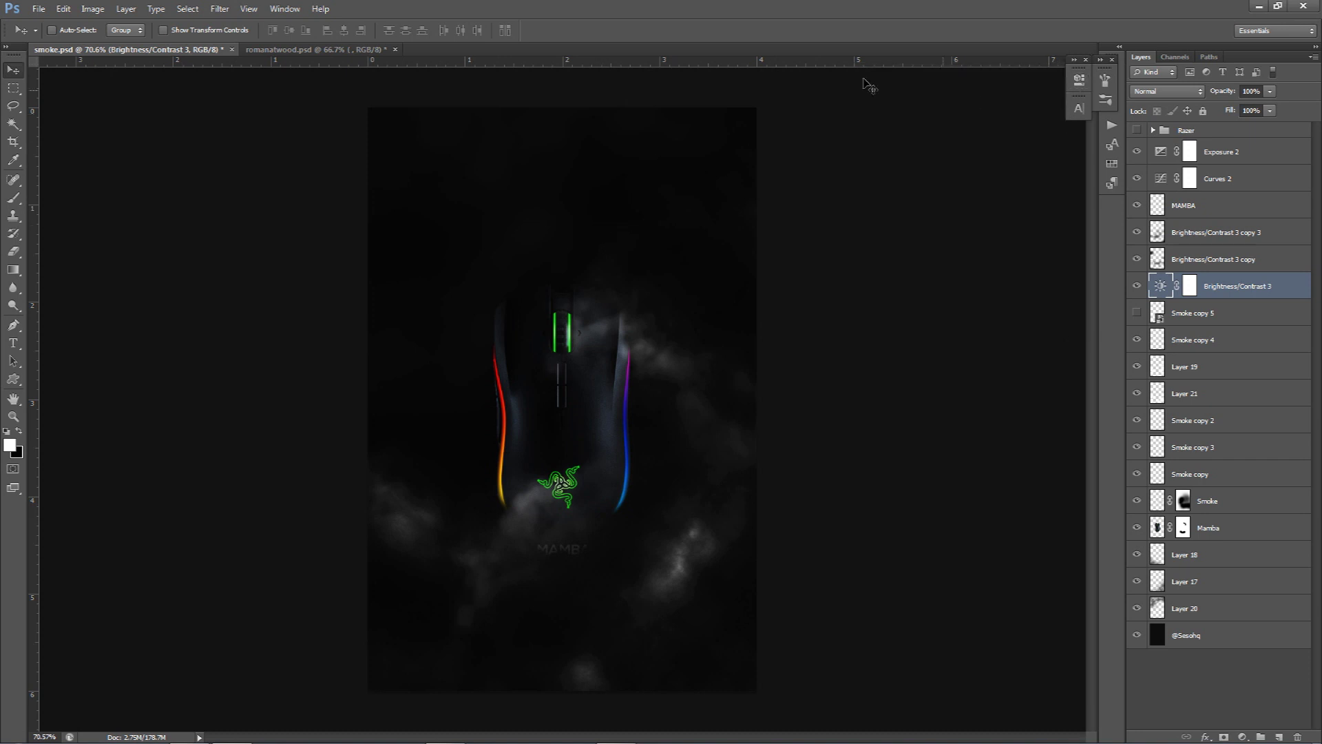
Step: Bring the green circular Razer logo into smoke.psd as a new layer above Brightness/Contrast 3
drag(593, 297, 550, 309)
drag(600, 426, 614, 381)
key(q)
key(q)
key(w)
click(611, 315)
key(v)
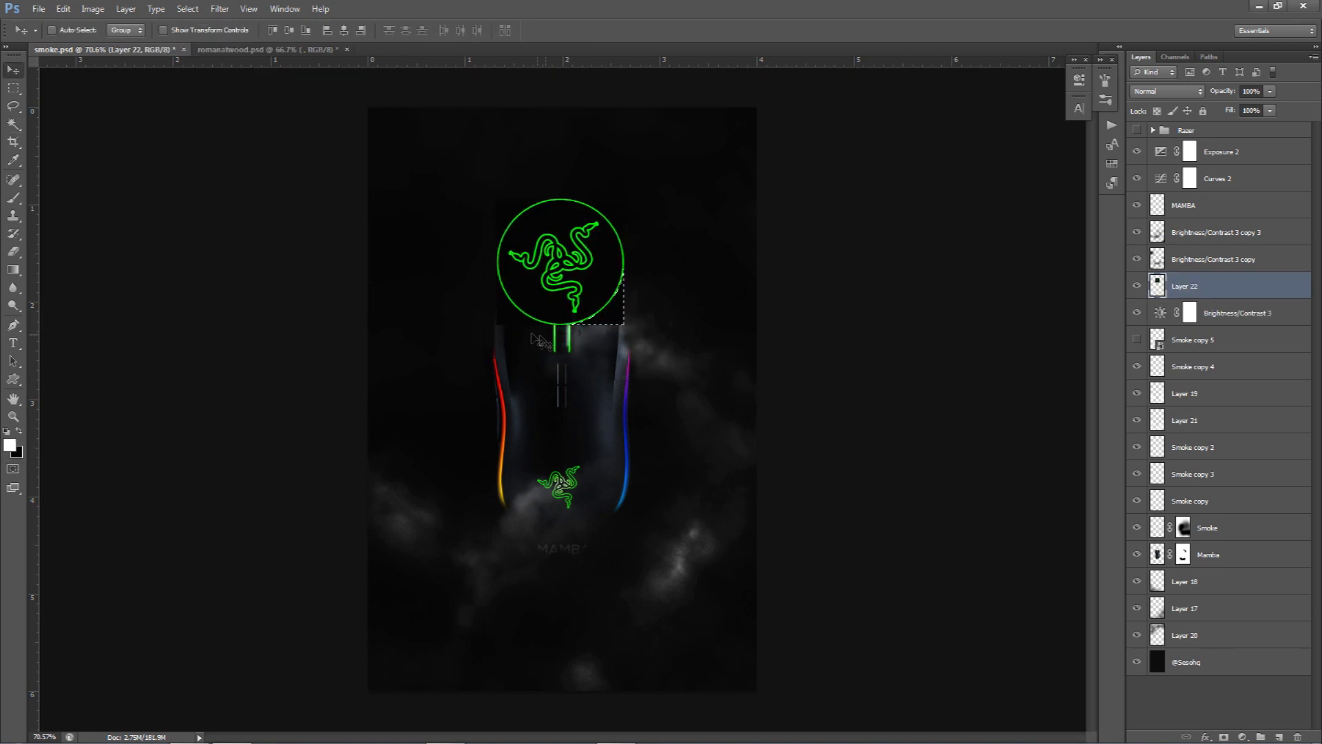
Step: Delete the black areas around and inside the circular Razer logo and move it below the MAMBA lettering
key(w)
click(515, 215)
click(607, 213)
key(Delete)
click(508, 305)
key(Delete)
click(542, 300)
key(Delete)
key(ctrl+d)
key(v)
drag(571, 319, 604, 573)
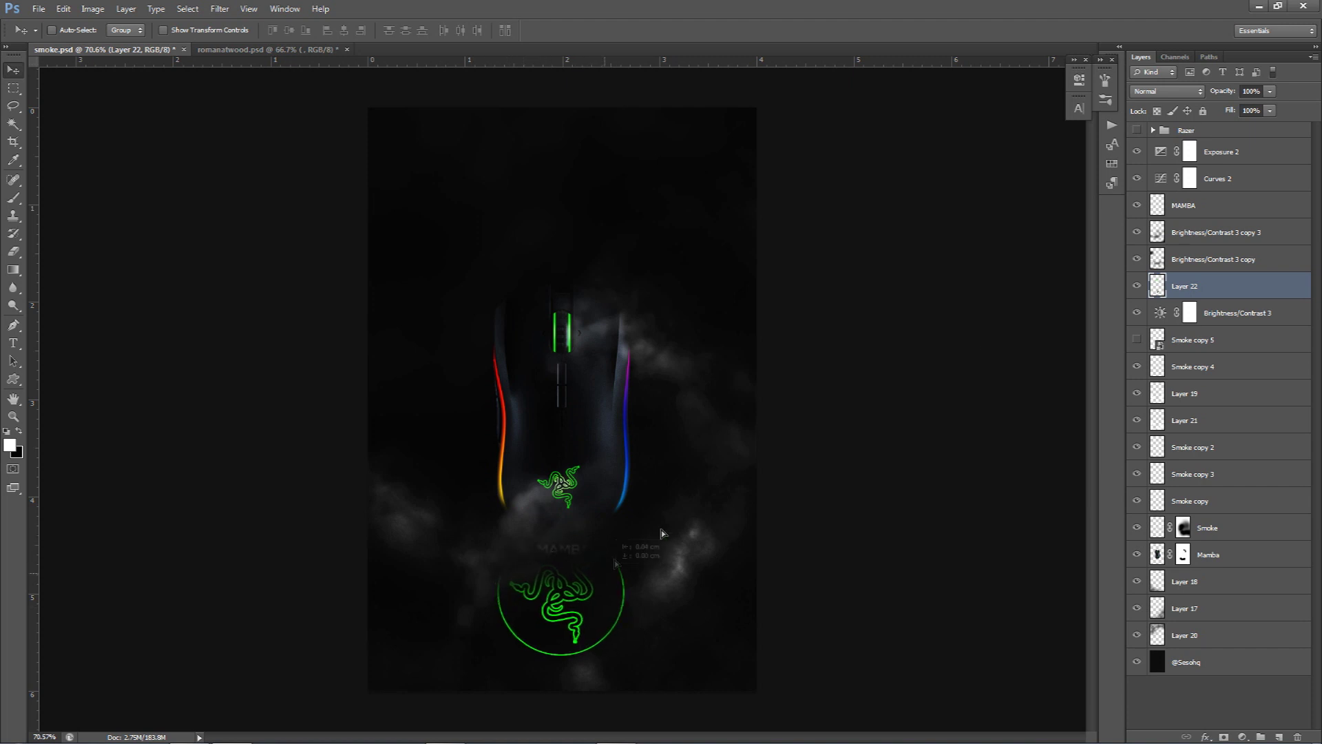
Step: Set the Razer logo layer to Luminosity blending and lower its opacity to about 17%
click(1167, 90)
click(1157, 448)
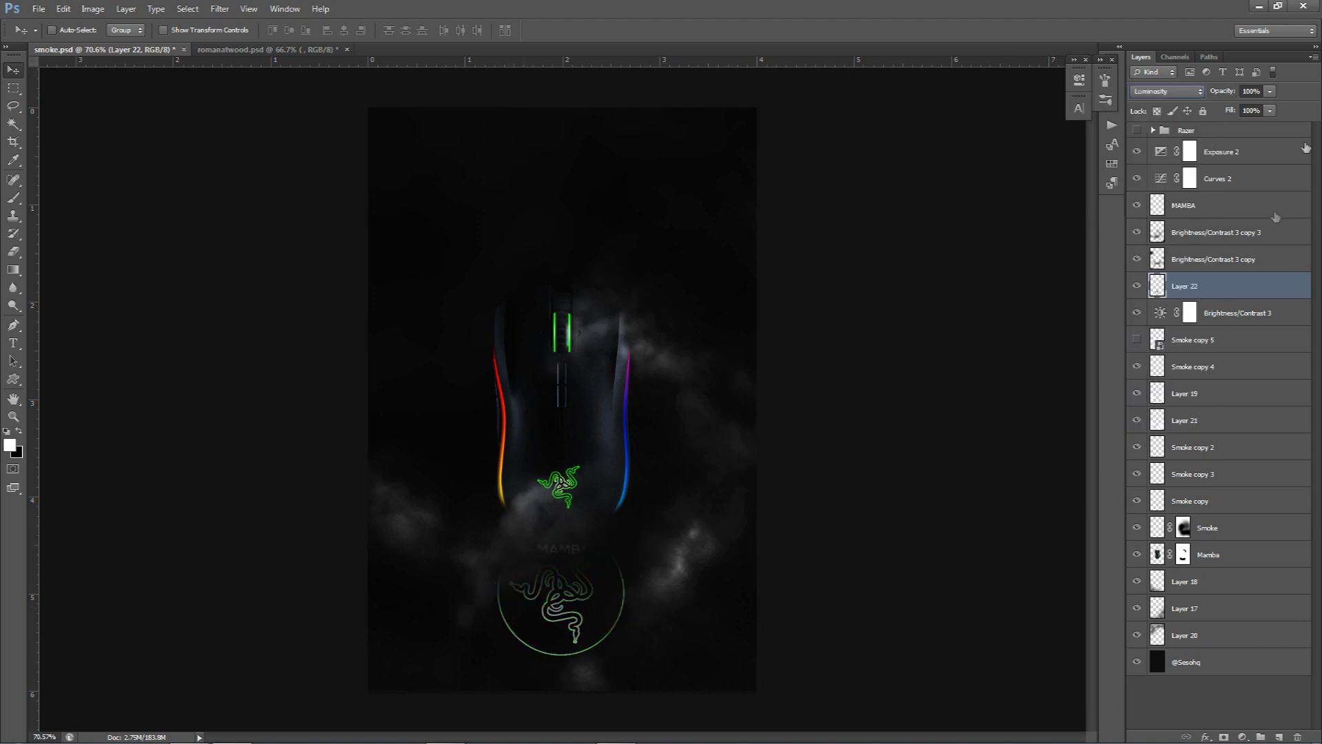
click(1270, 92)
drag(1242, 110, 1213, 106)
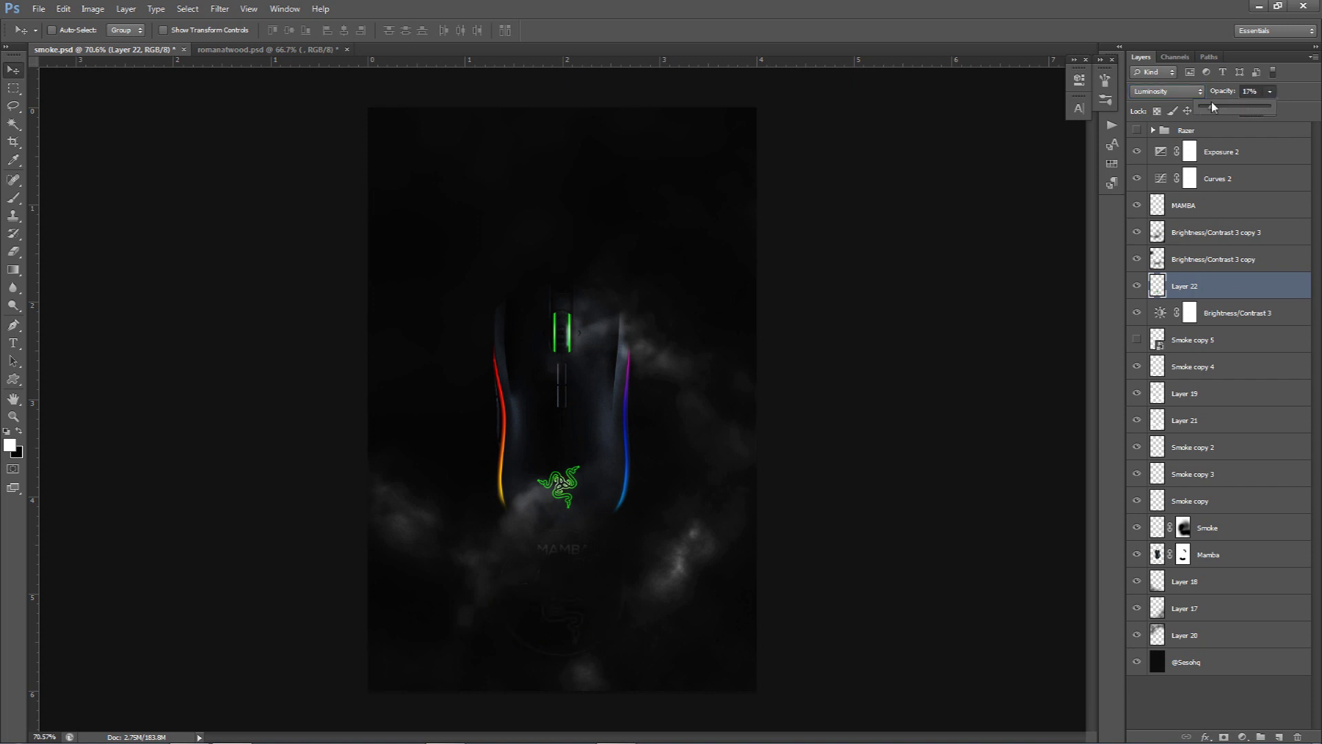
Step: Scale the circular Razer logo down to a small badge centred beneath the MAMBA lettering
key(ctrl+t)
drag(628, 525, 577, 562)
key(Return)
key(ctrl+t)
drag(628, 528, 577, 560)
key(Return)
drag(1286, 107, 1290, 109)
click(679, 395)
Step: On a new layer above MAMBA, paint orange sampled from the mouse's lighting over the lower-left and bottom smoke
click(1202, 207)
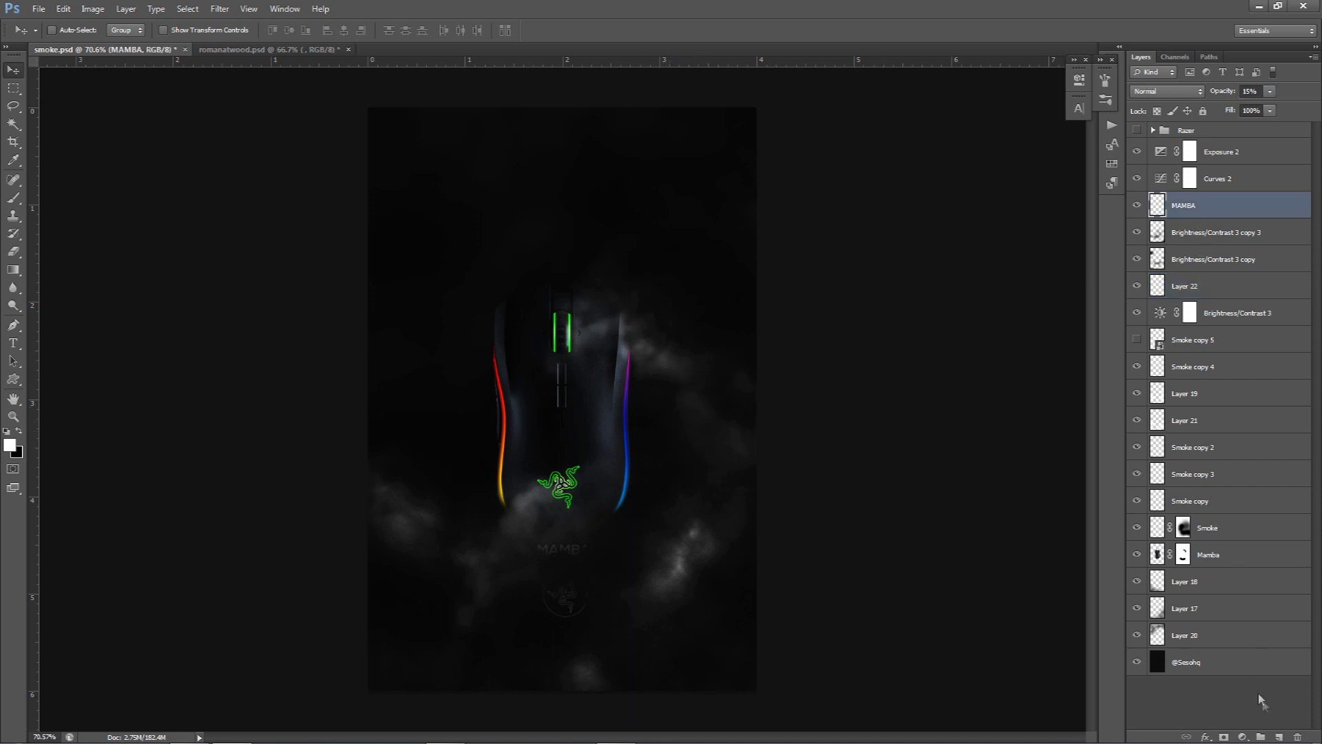
click(1279, 736)
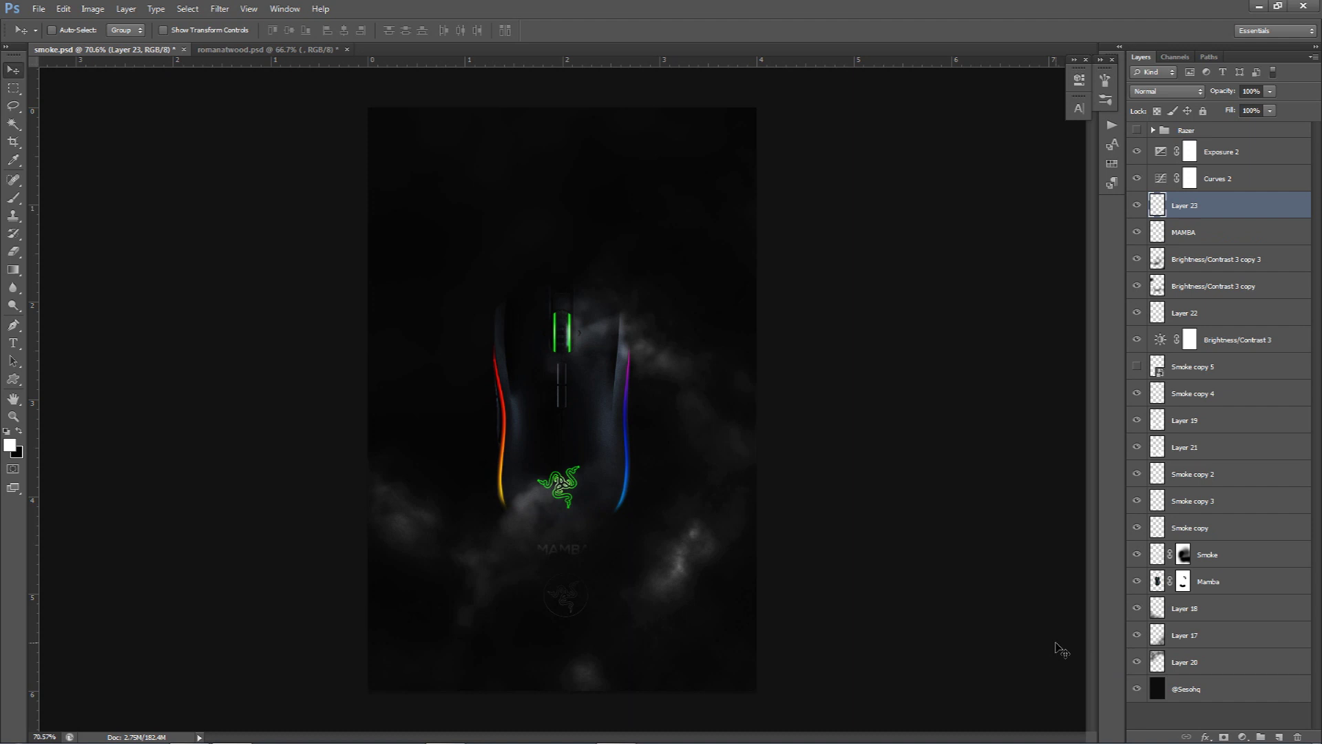
key(b)
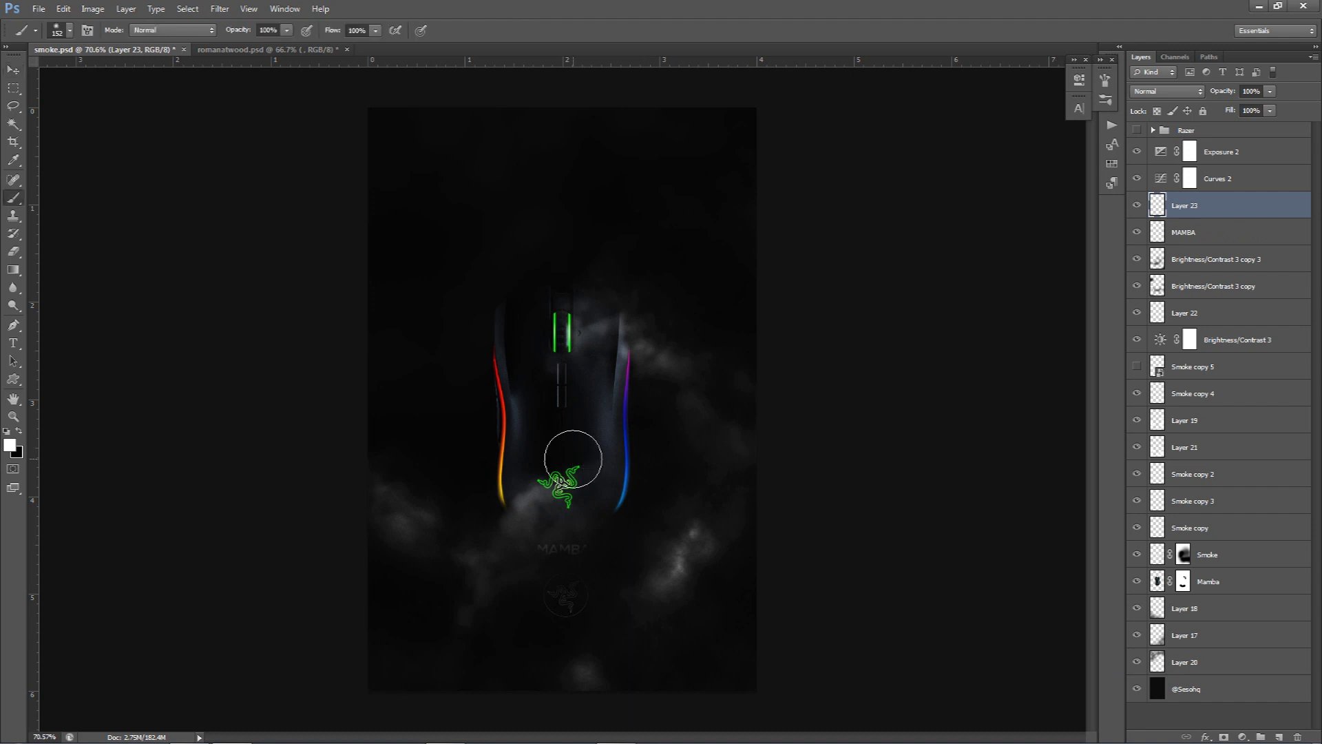
alt+click(502, 470)
drag(432, 555, 377, 546)
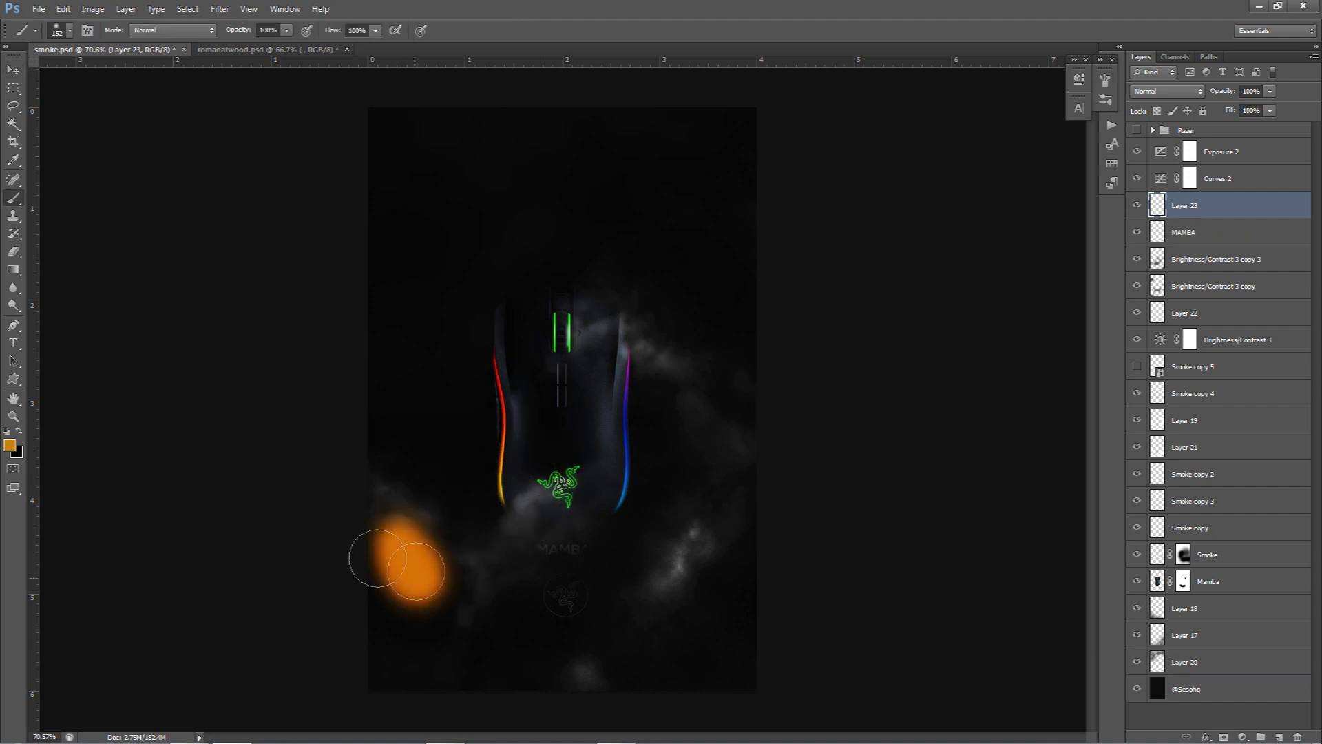
mouse_move(438, 673)
mouse_down()
mouse_move(618, 677)
mouse_move(717, 633)
mouse_up()
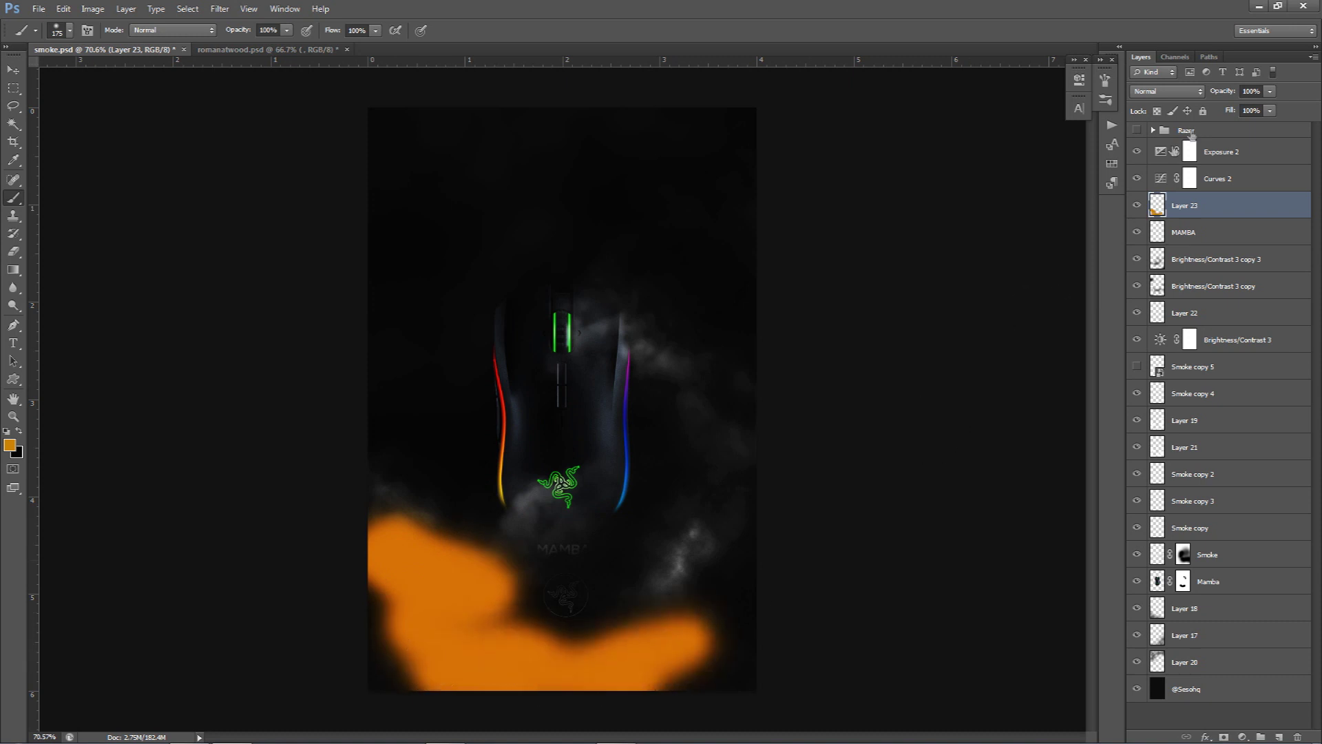
Step: Blend the orange paint layer with Soft Light and reduce its opacity to about 84%
click(1171, 91)
click(1152, 282)
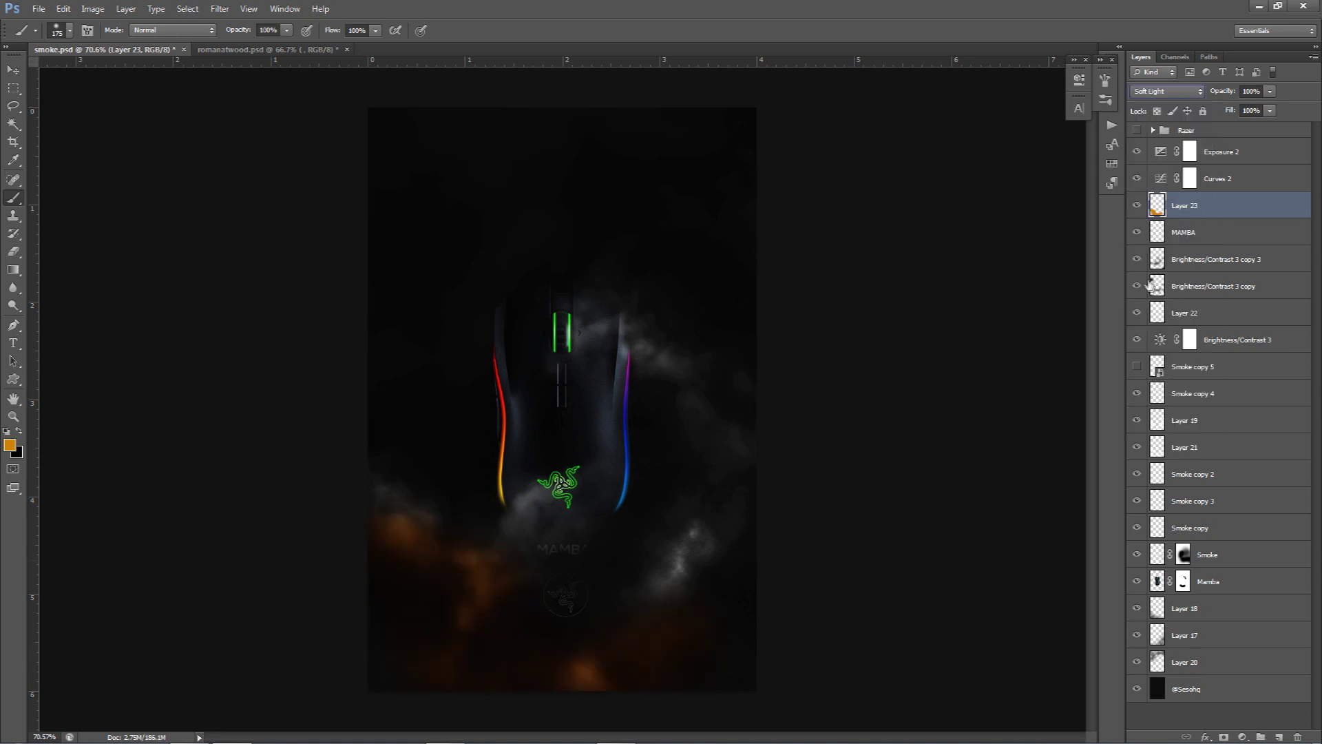
click(1270, 91)
drag(1270, 109, 1252, 109)
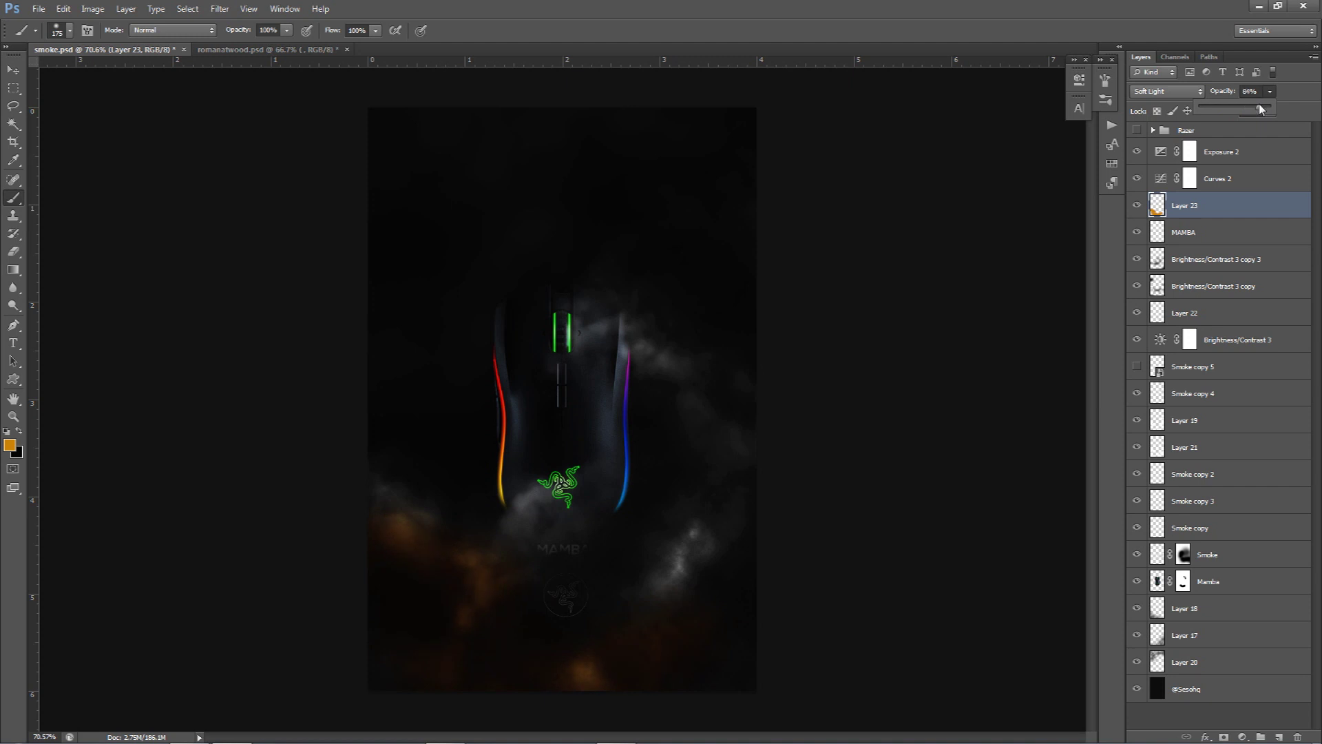
Step: Paint blue sampled from the mouse's right-hand lighting over the lower-right smoke on another new layer
click(1278, 736)
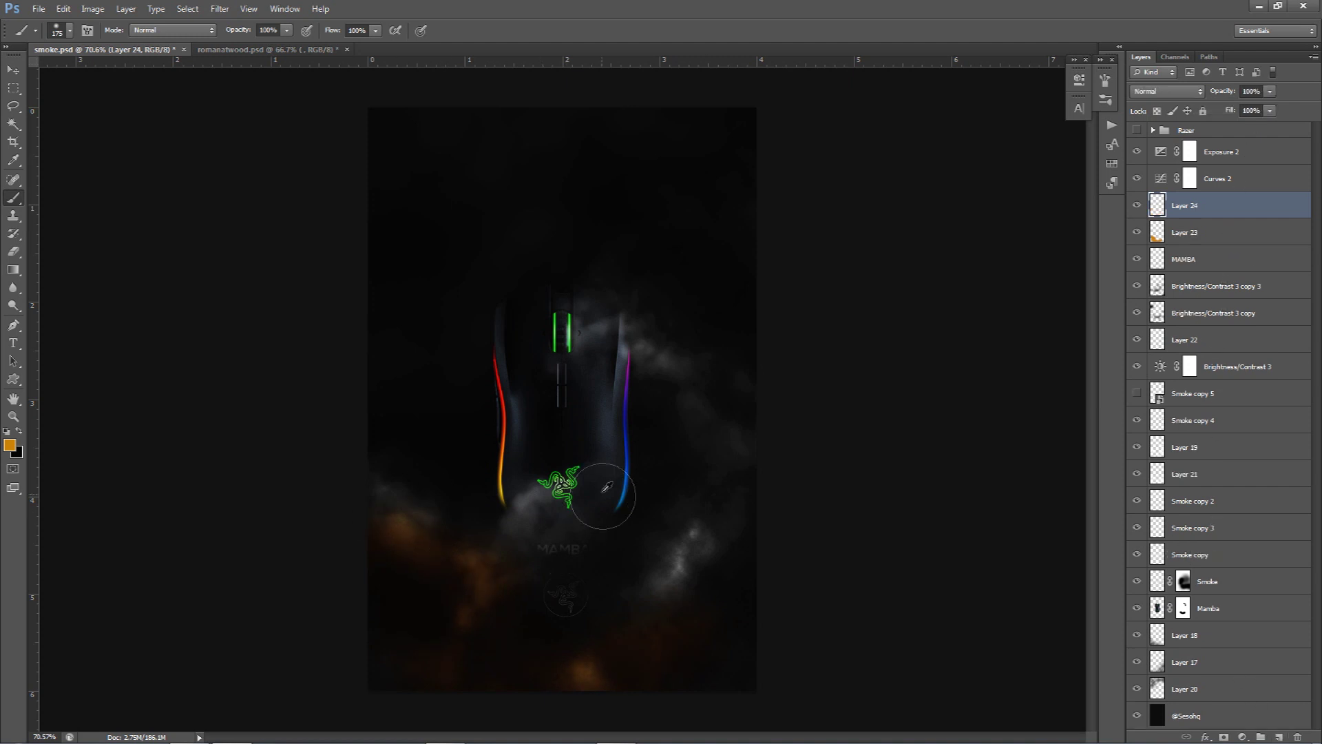
alt+click(627, 476)
mouse_move(695, 548)
mouse_down()
mouse_move(659, 618)
mouse_move(562, 660)
mouse_move(527, 644)
mouse_up()
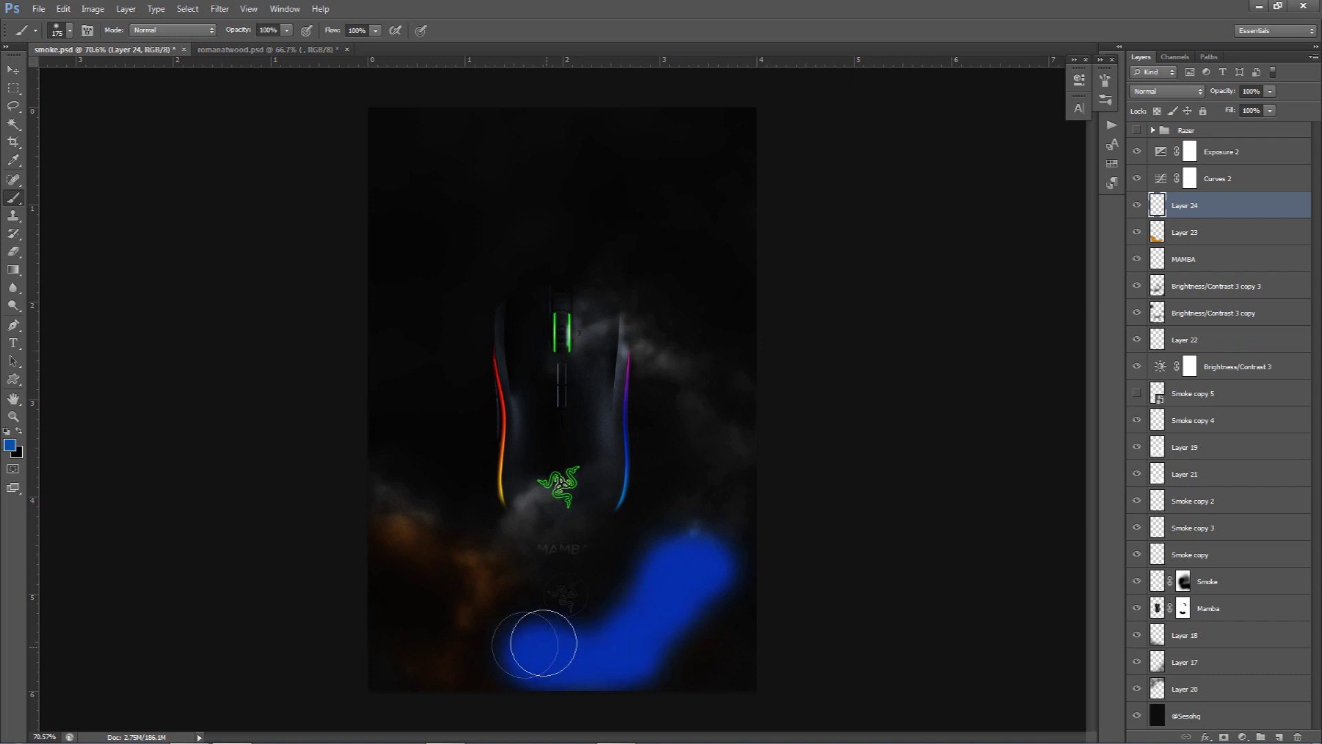
Step: Set the blue paint layer to Soft Light and extend the blue towards the poster's right edge
click(1167, 91)
click(1164, 289)
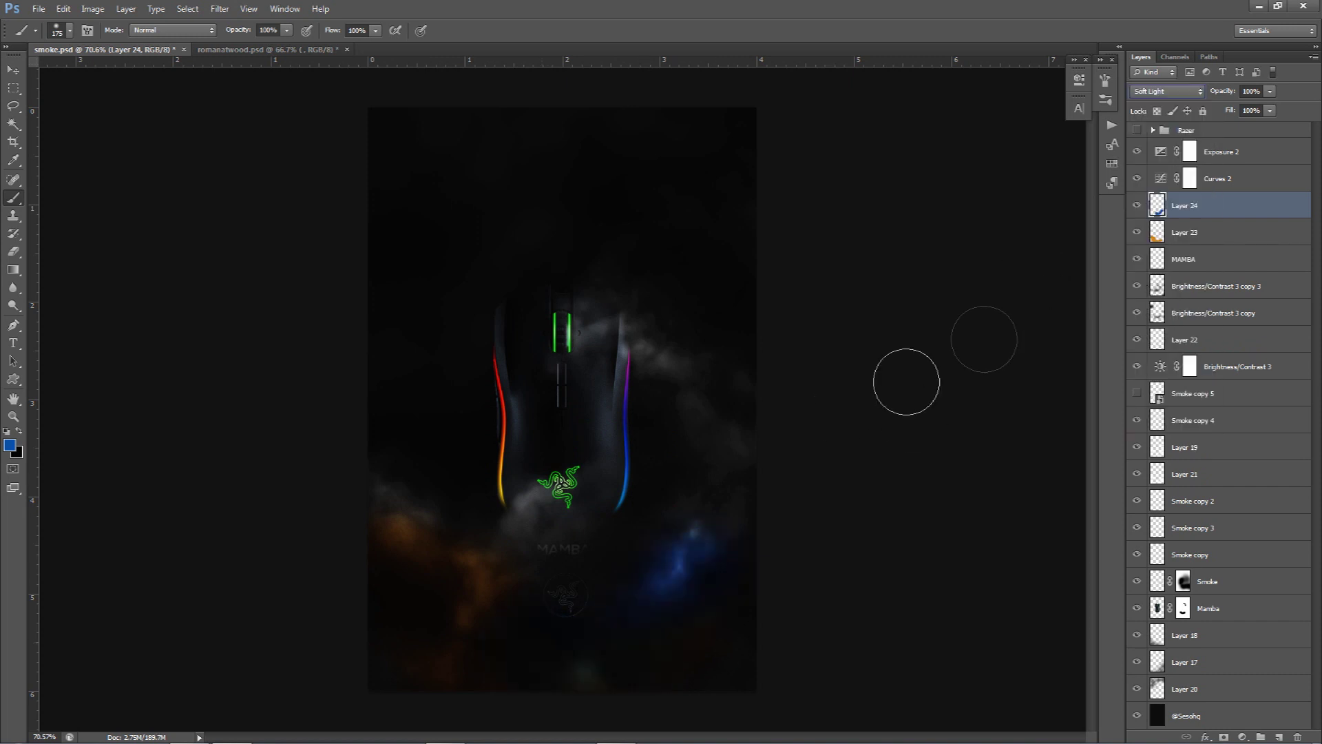
mouse_move(765, 493)
mouse_down()
mouse_move(705, 521)
mouse_move(714, 540)
mouse_up()
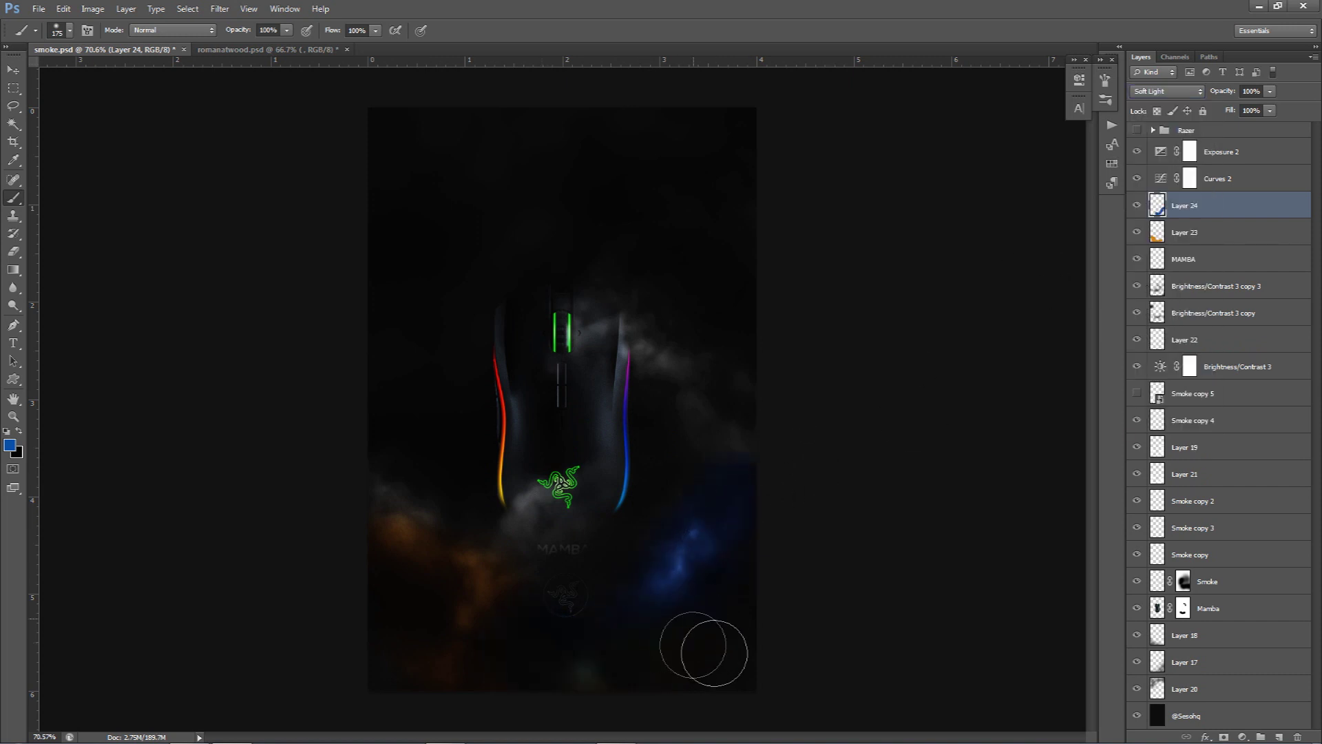
Step: Check the extent of the blue paint with a selection and erase it along the poster's bottom
key(w)
click(558, 662)
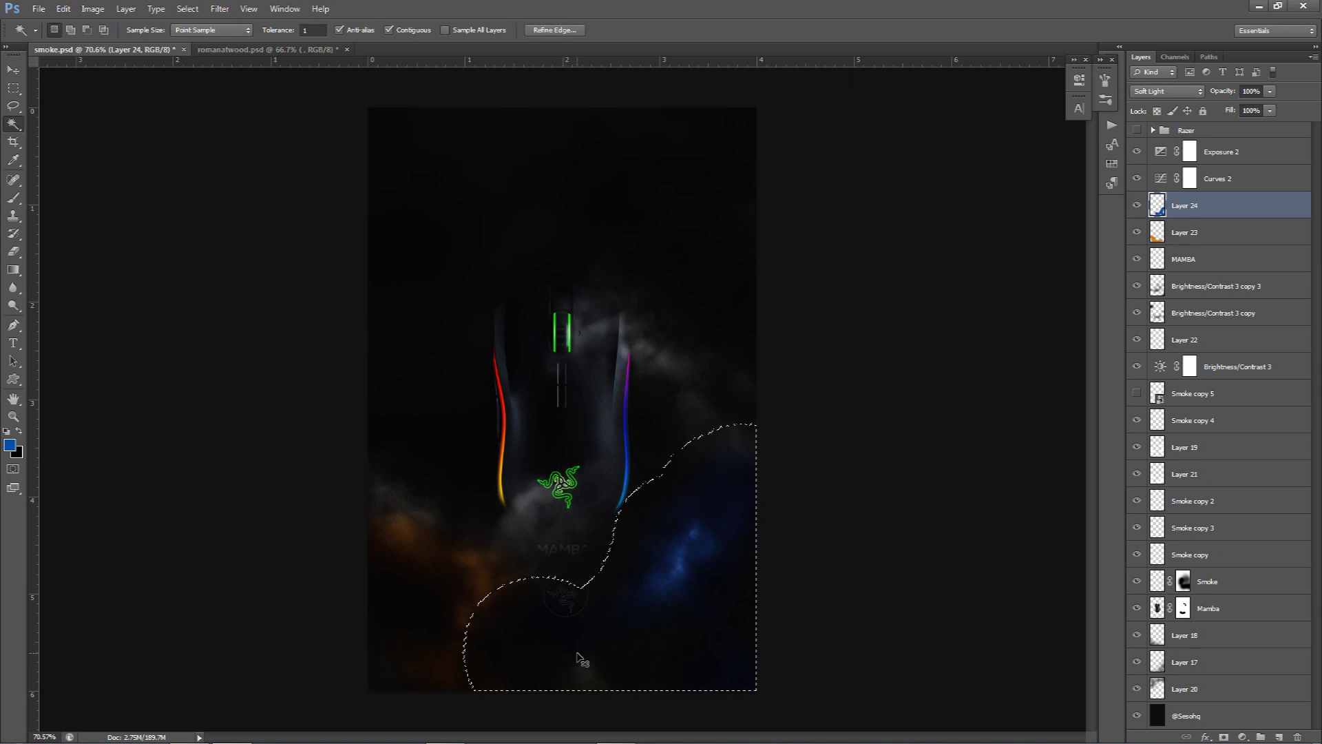
key(ctrl+d)
key(e)
mouse_move(542, 651)
mouse_down()
mouse_move(647, 680)
mouse_move(643, 655)
mouse_move(708, 712)
mouse_move(837, 649)
mouse_up()
key(bracketleft)
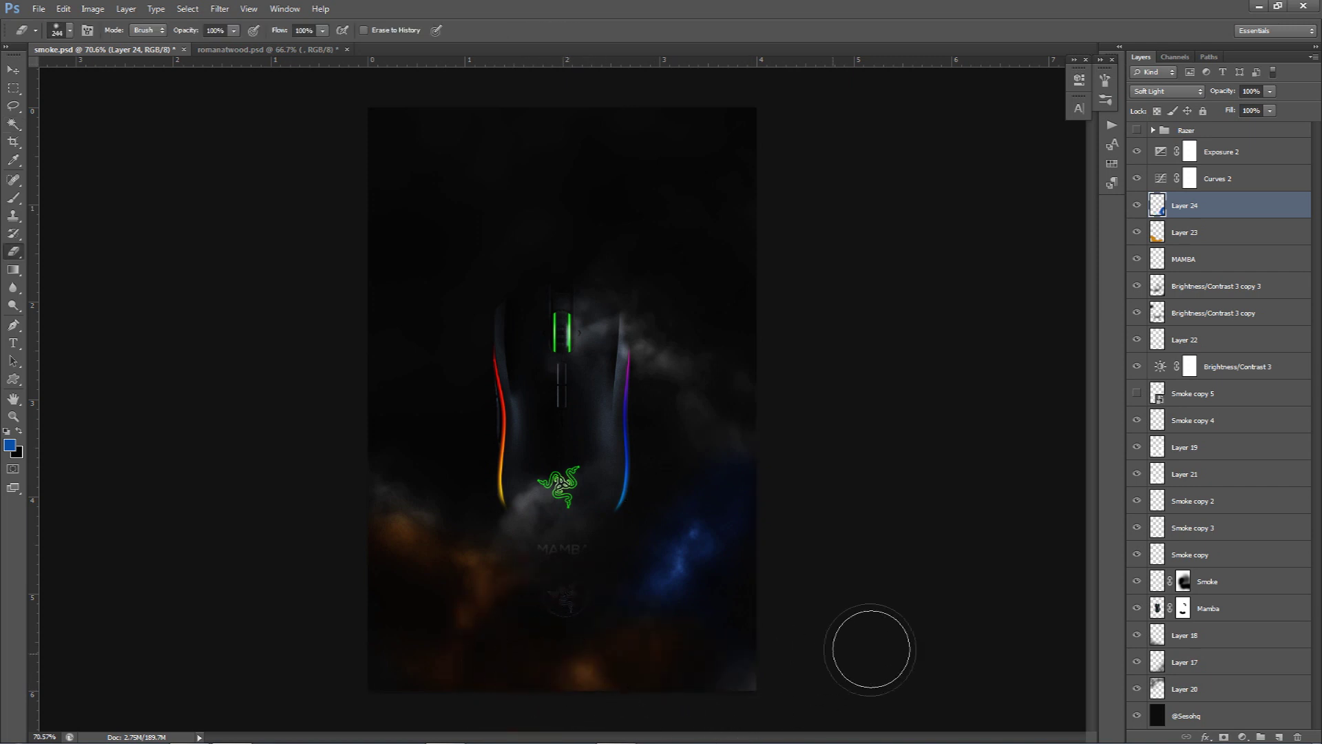
Step: Delete the blue and orange paint layers
scroll(871, 650, down, 2)
scroll(716, 609, up, 1)
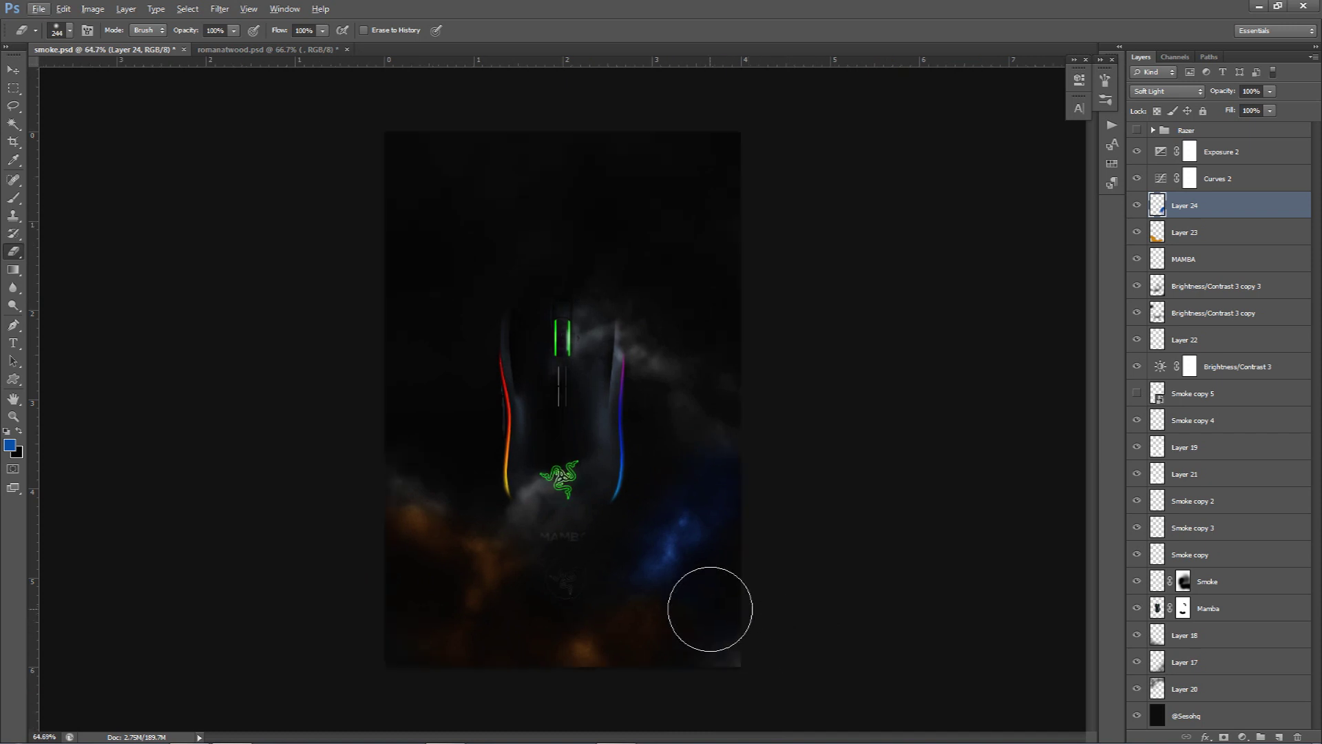
key(Delete)
key(Delete)
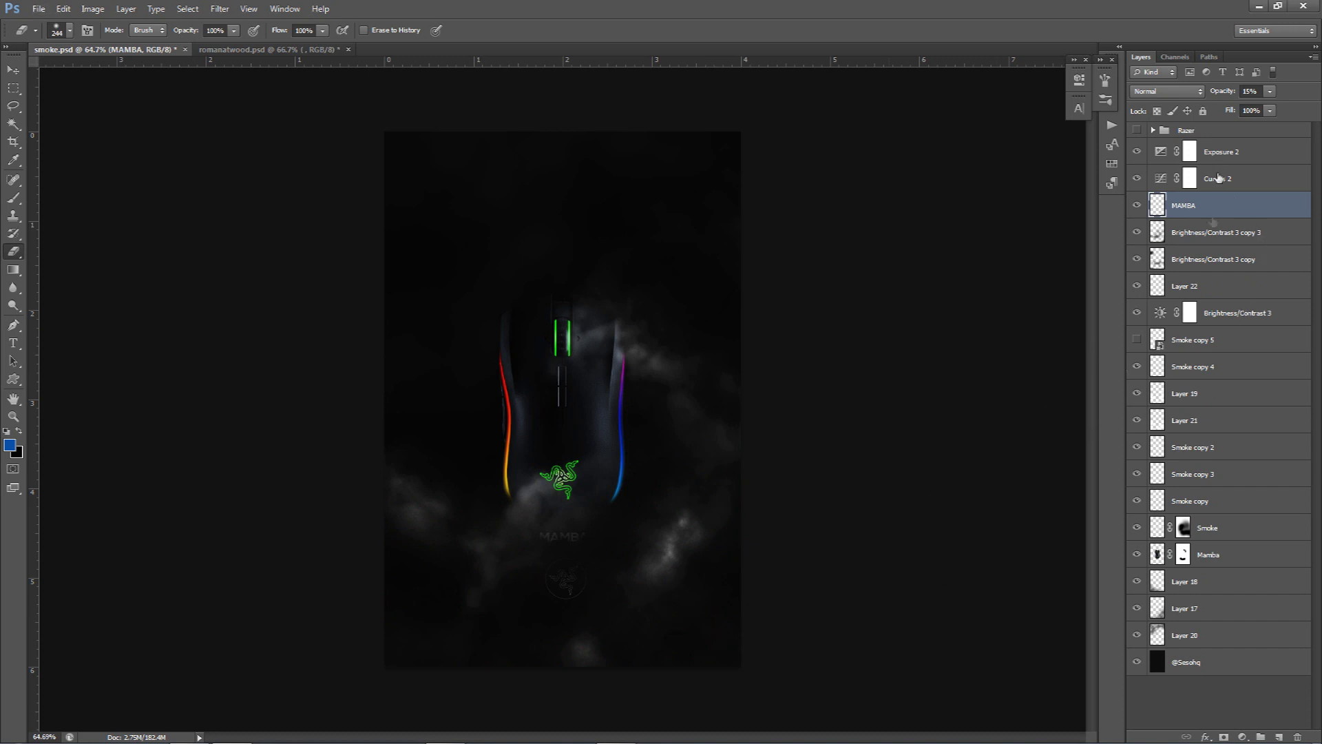
Step: Group all layers from Exposure 2 down to Layer 20
click(1220, 154)
shift+click(1204, 633)
key(ctrl+g)
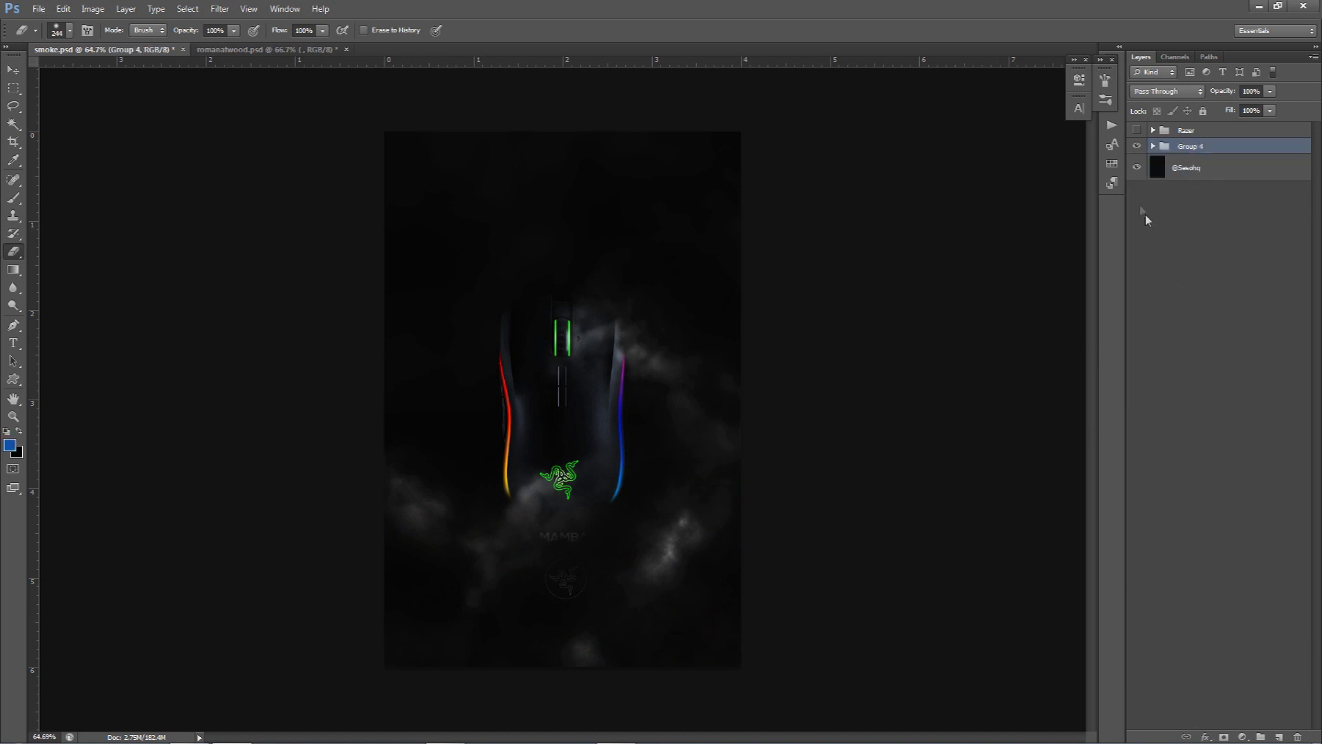
Step: Compare the new group's artwork with the hidden Razer group by switching their visibility
click(1137, 146)
click(1137, 130)
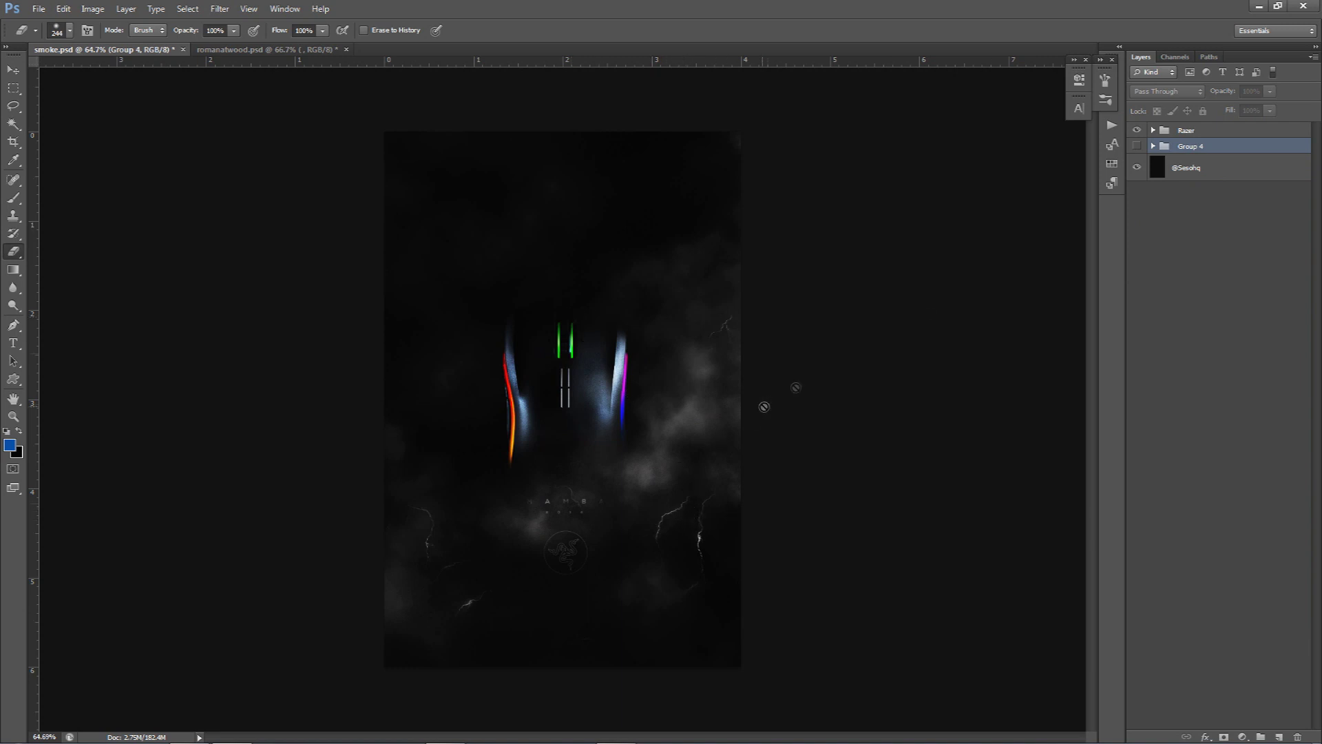
click(1137, 130)
click(1136, 146)
Step: Paste the lightning image as the top layer of Group 4 and scale it to about 41% over the mouse's lower half
click(1153, 146)
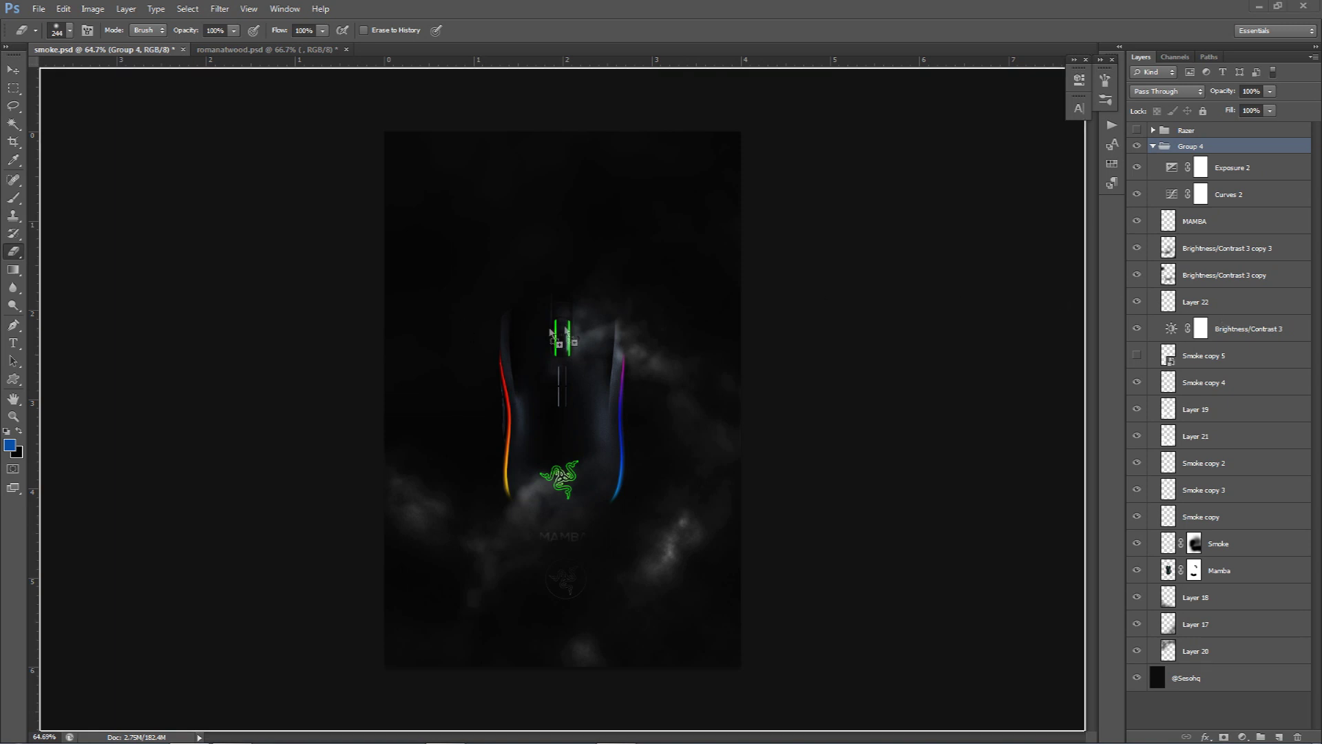
key(ctrl+v)
key(v)
mouse_move(593, 357)
mouse_down()
mouse_move(624, 544)
mouse_move(594, 508)
mouse_move(605, 516)
mouse_up()
key(ctrl+t)
drag(774, 311, 643, 417)
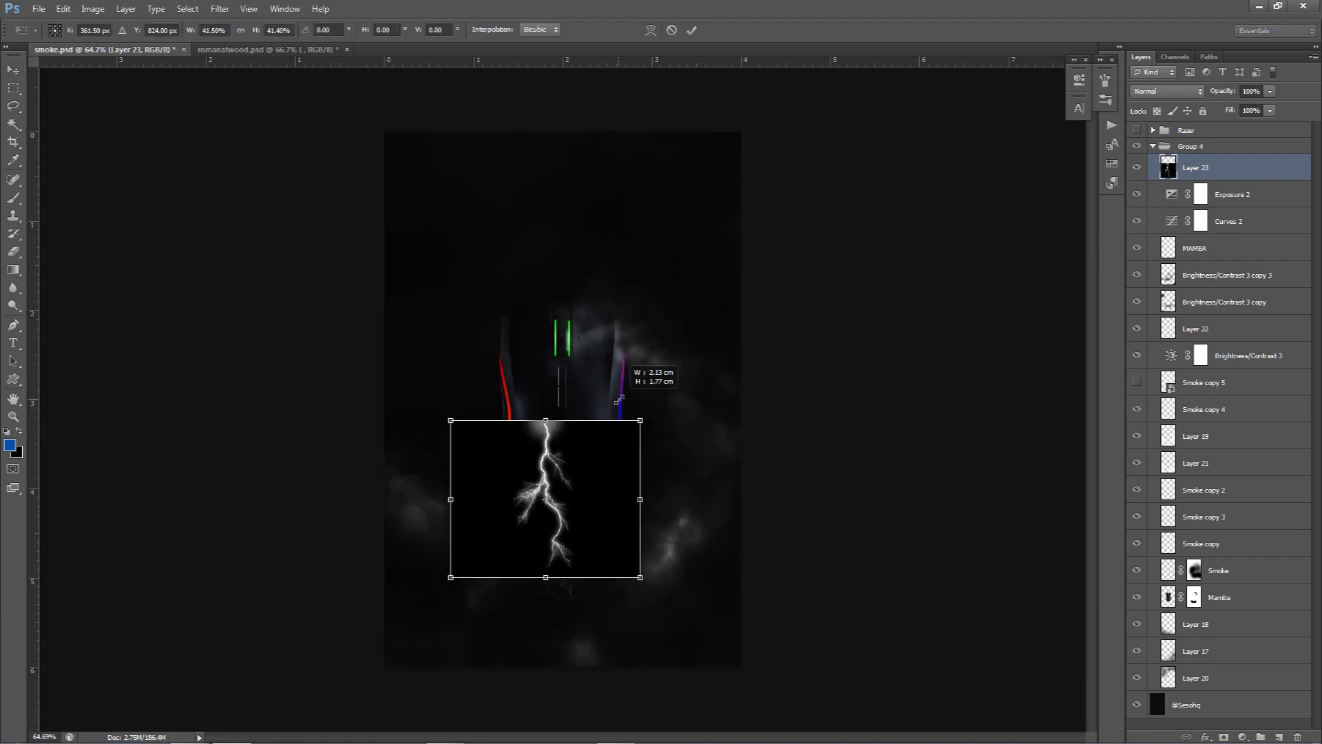
key(Return)
Step: Remove the black background around the lightning bolt on Layer 23 with the Magic Wand and clear the selection
key(w)
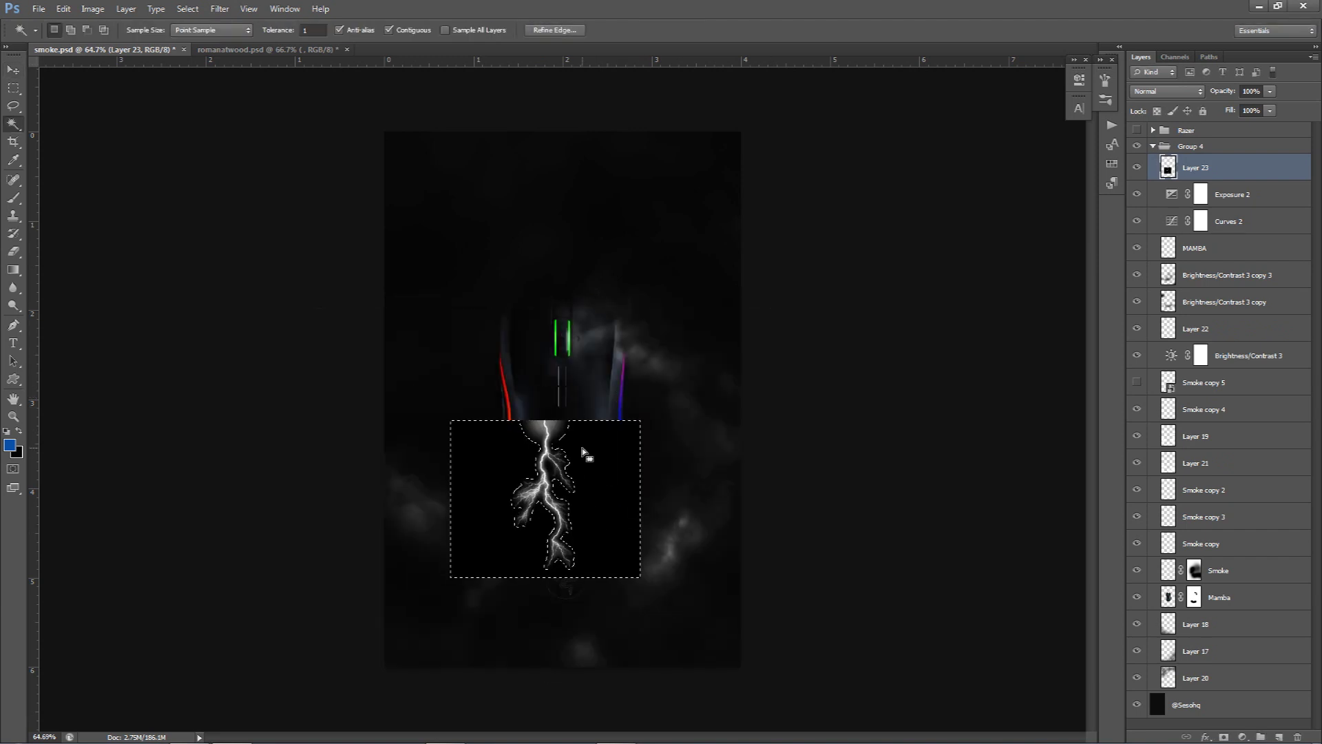
click(586, 454)
key(Delete)
key(ctrl+d)
scroll(548, 458, up, 6)
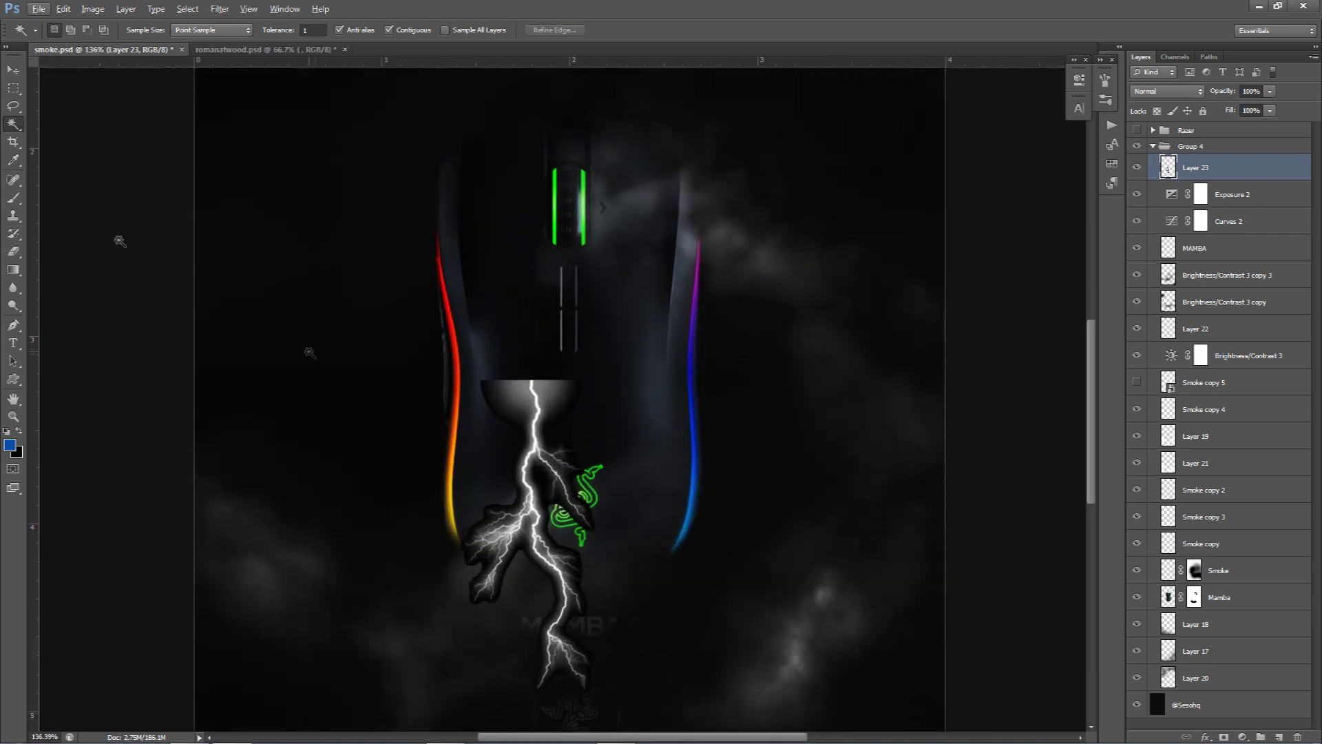
scroll(540, 453, down, 5)
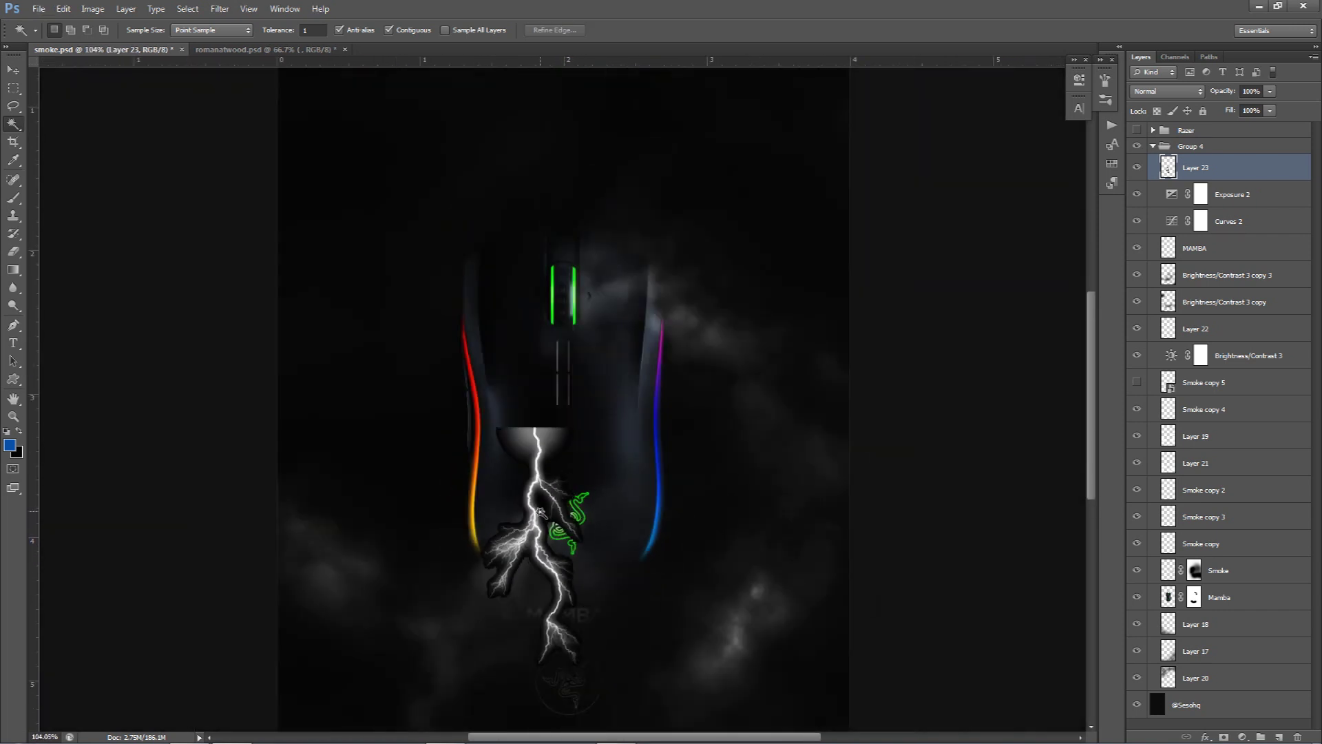
Step: Move the lightning to the smoke on the mouse's lower right and set its blend mode to Color Dodge
key(v)
drag(612, 462, 782, 495)
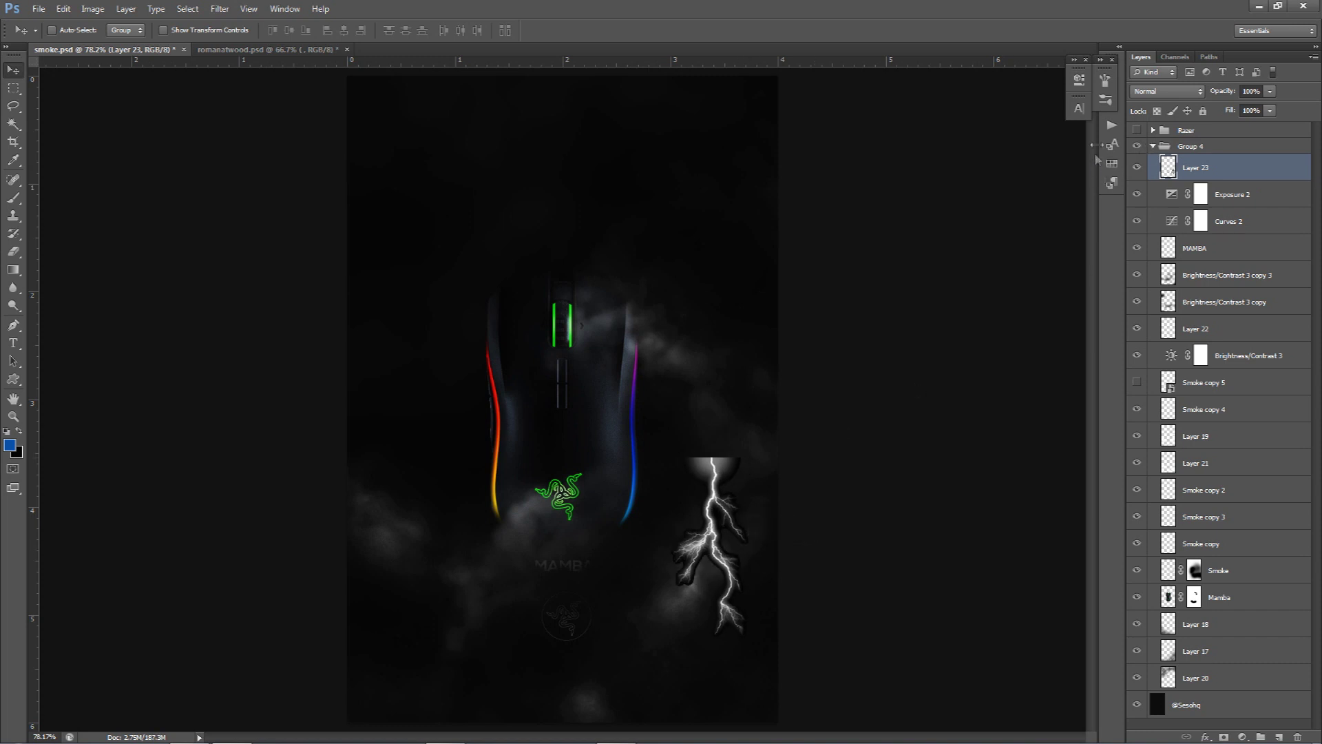
click(1162, 91)
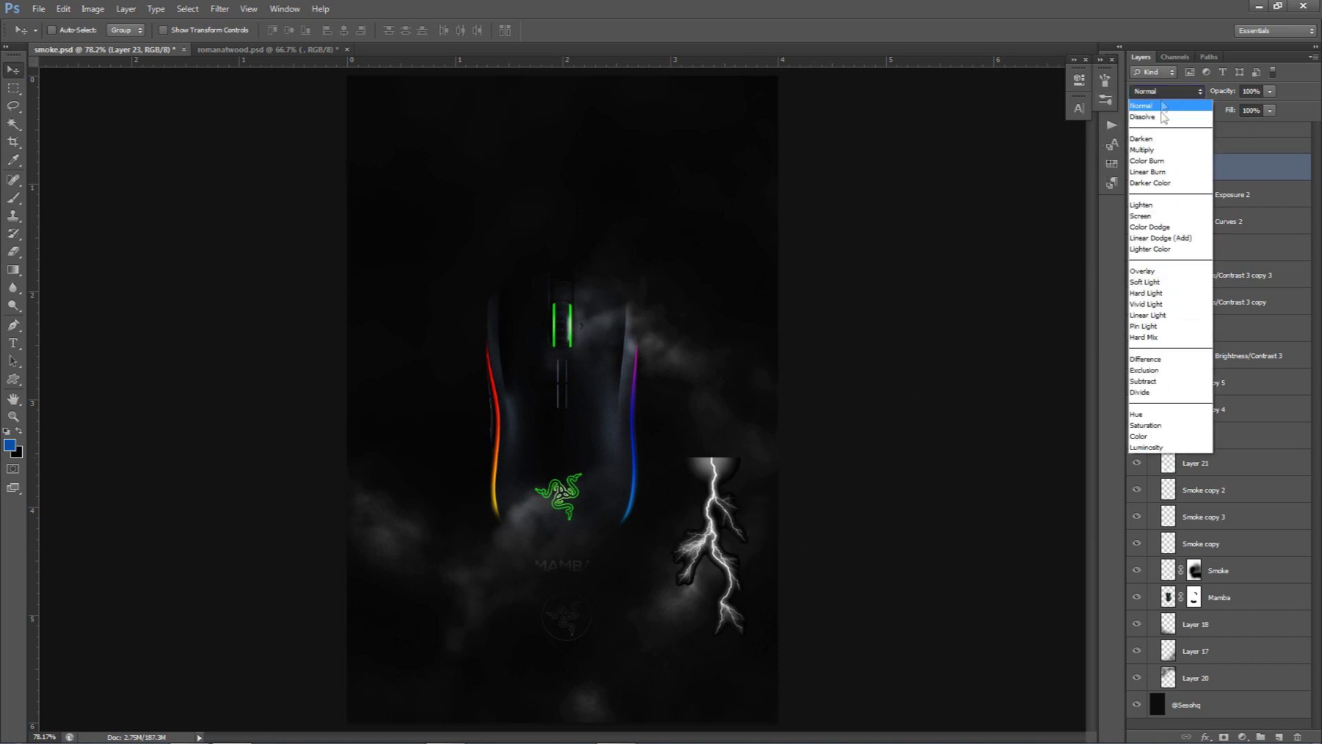
click(1139, 387)
click(1171, 92)
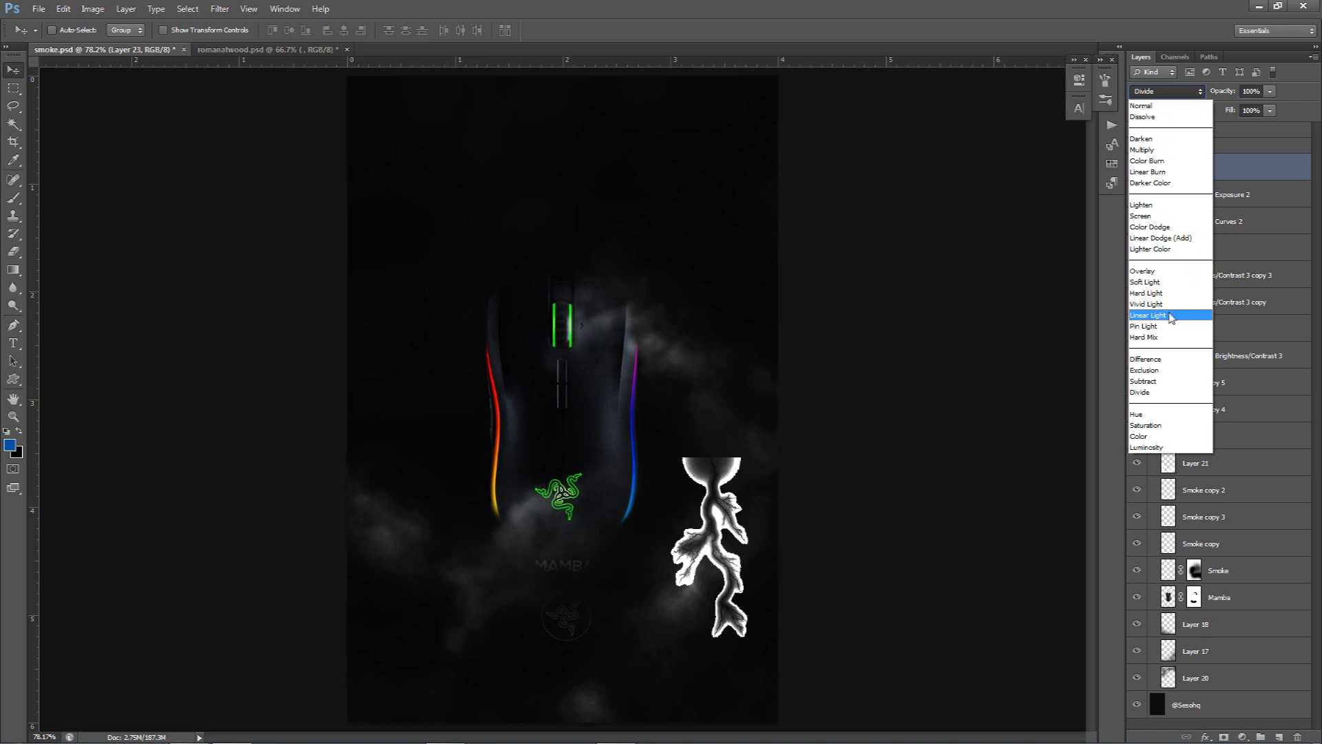
click(1150, 227)
Step: Scale the lightning bolt down to about 71% and place it beside the lower-right smoke cloud
drag(746, 488, 741, 493)
key(ctrl+t)
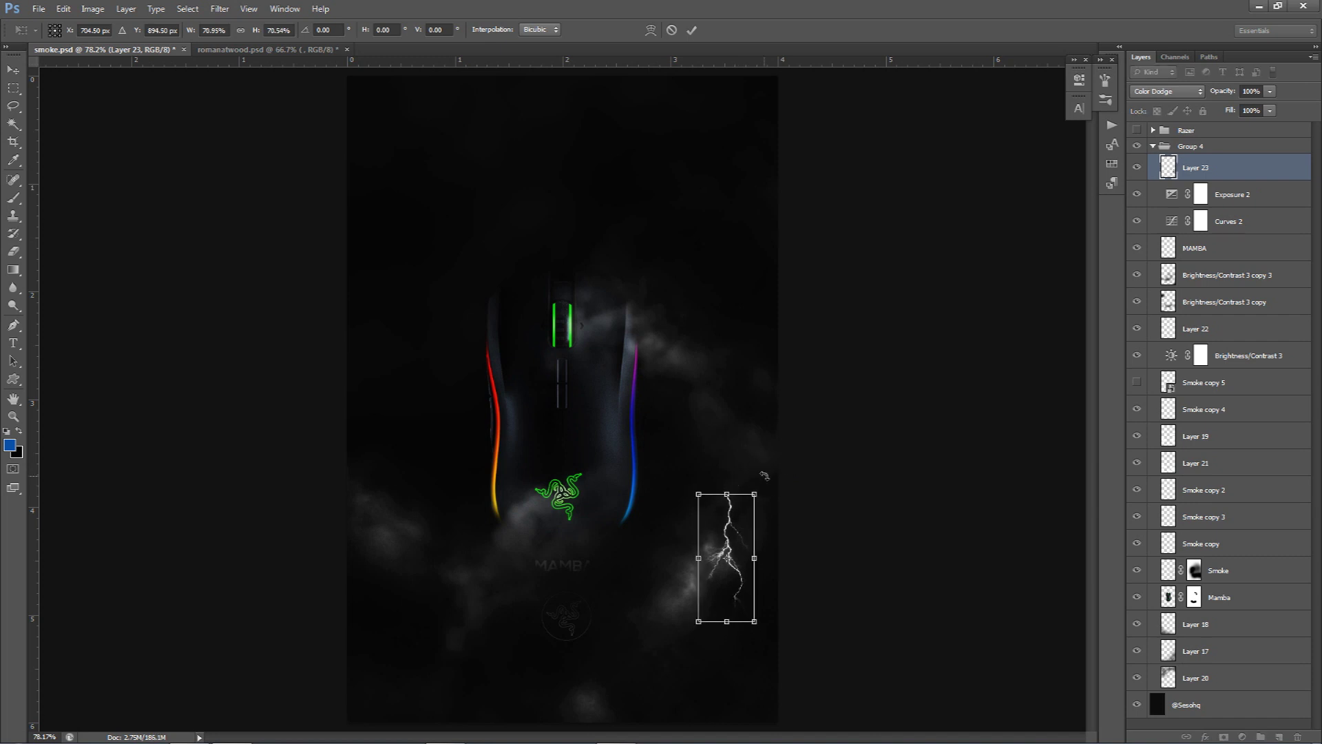
key(Return)
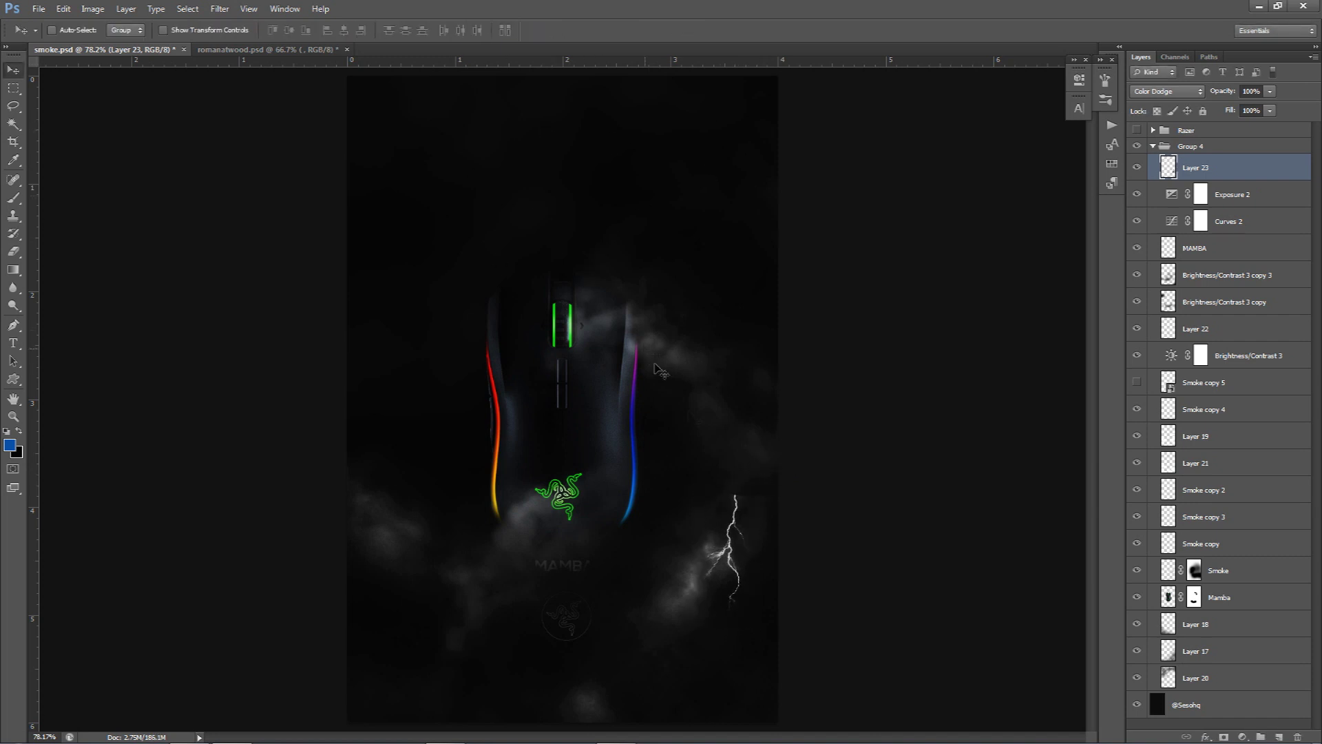
Step: Erase the upper end of the lightning bolt with a soft stroke so it fades into the smoke
key(r)
key(e)
mouse_move(751, 480)
mouse_down()
mouse_move(698, 478)
mouse_move(713, 486)
mouse_up()
mouse_move(715, 490)
mouse_down()
mouse_move(749, 489)
mouse_move(720, 493)
mouse_up()
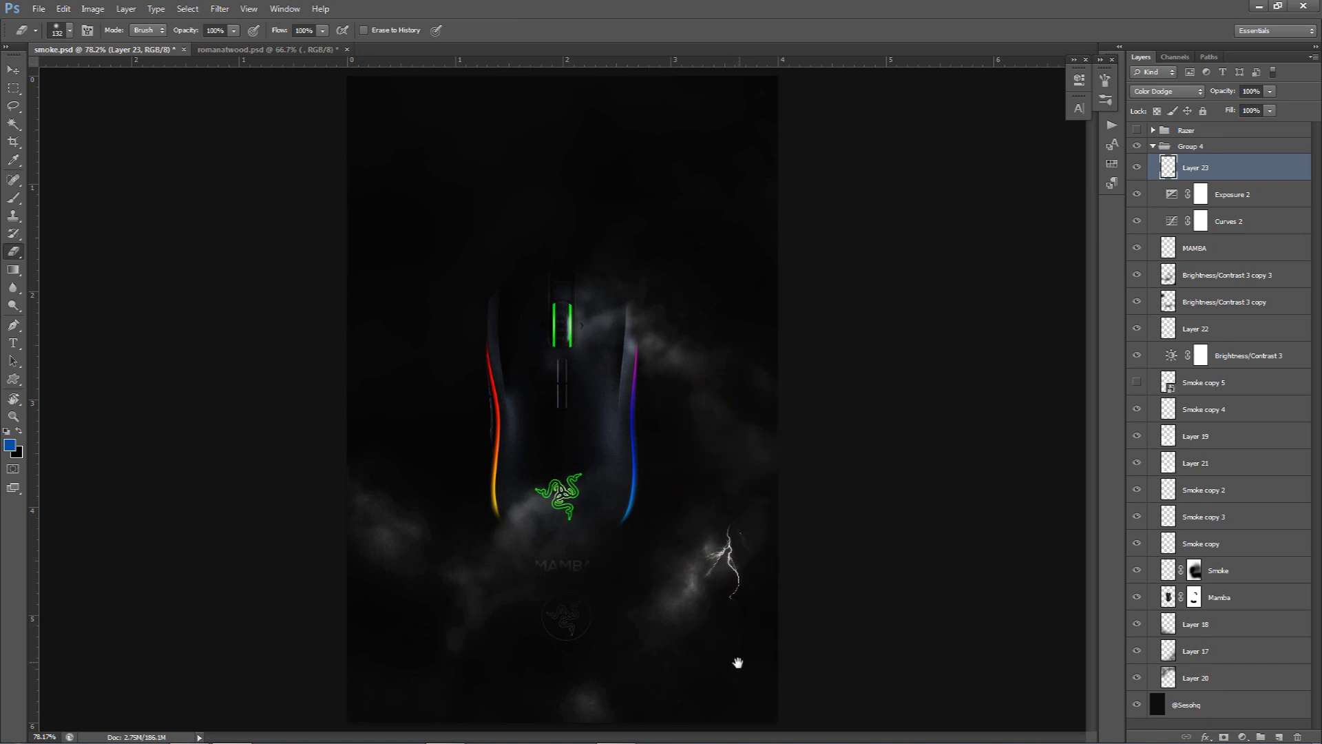
Step: Duplicate the lightning bolt into the poster's lower-left smoke and warp the copy into a different shape
key(v)
drag(757, 578, 451, 613)
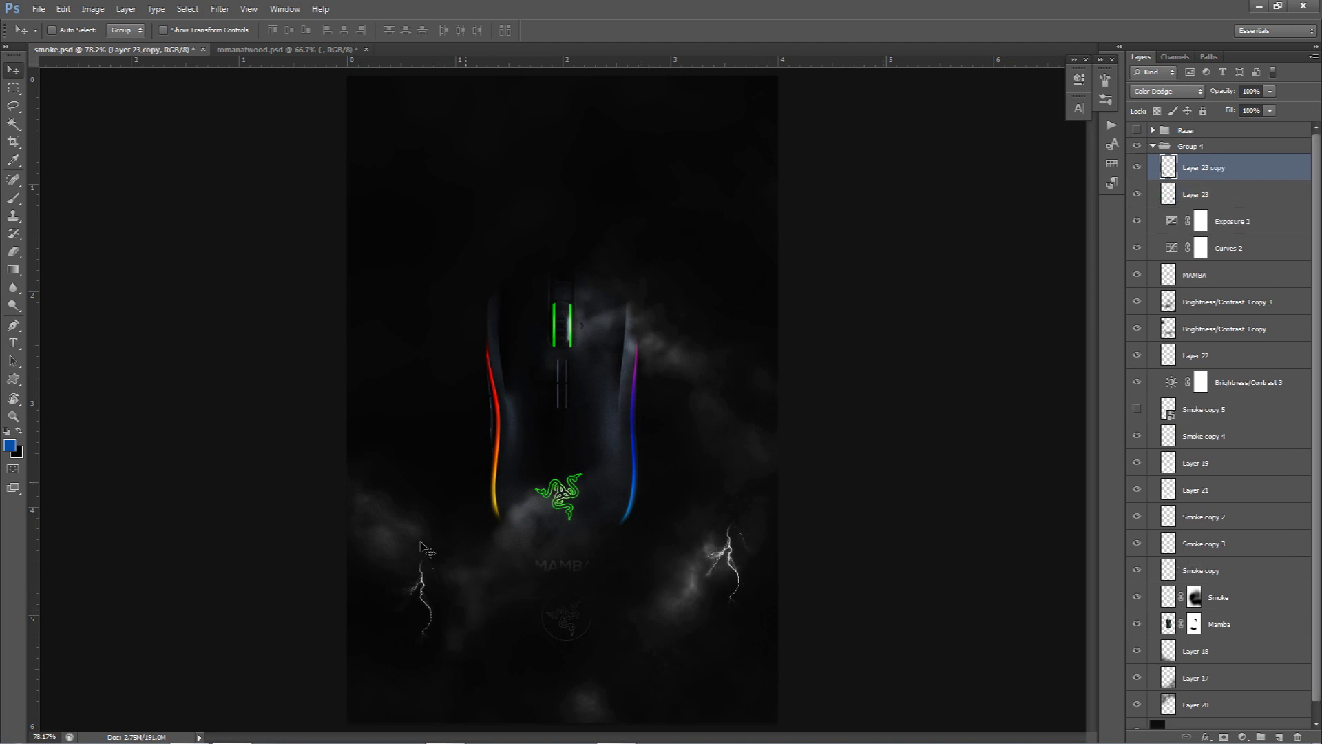
key(ctrl+t)
right_click(463, 646)
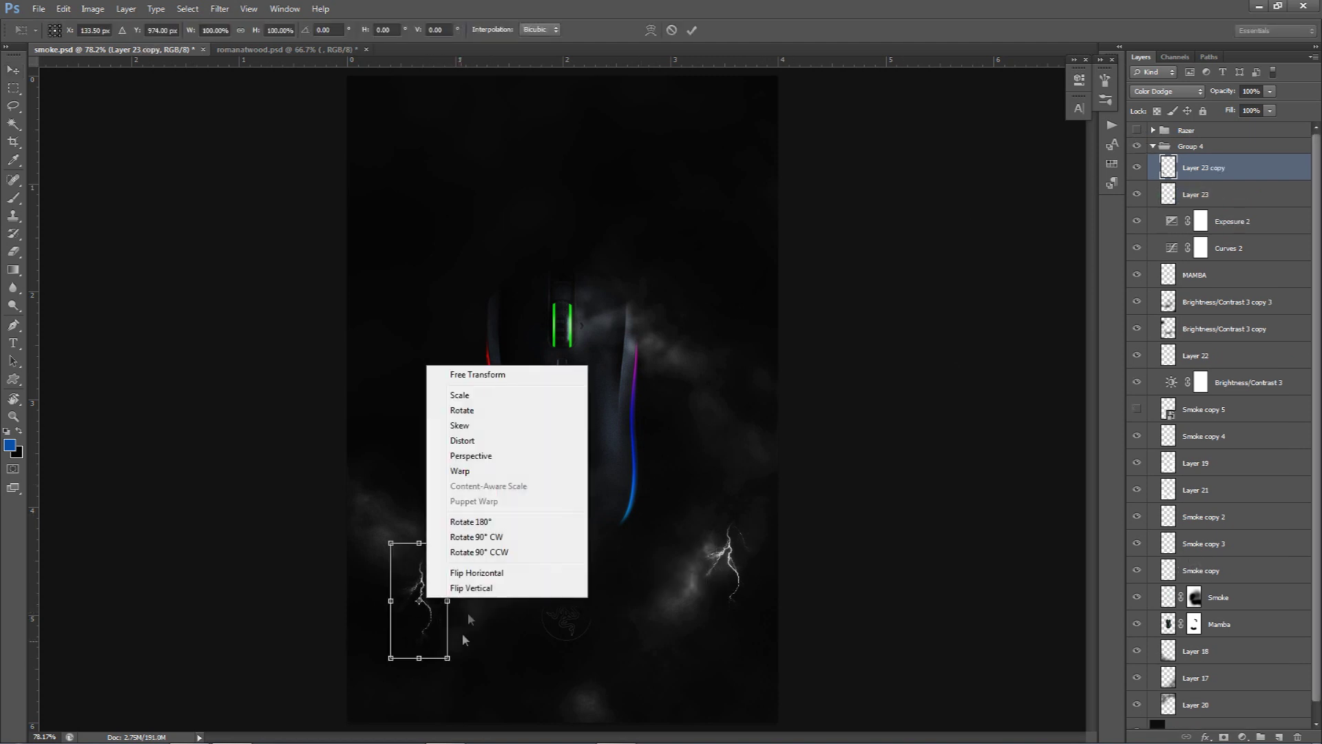
click(460, 471)
drag(446, 639, 521, 643)
key(Return)
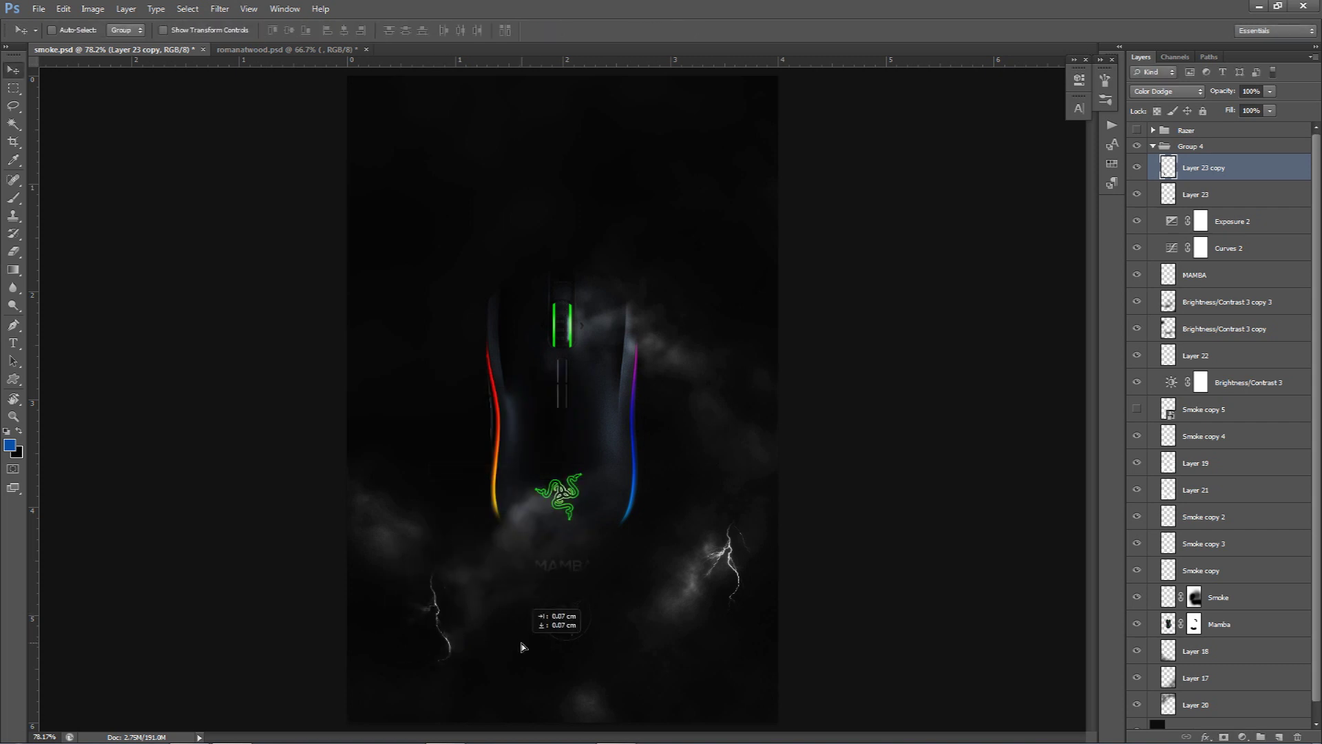
Step: Collapse Group 4 and hide it
scroll(544, 639, down, 1)
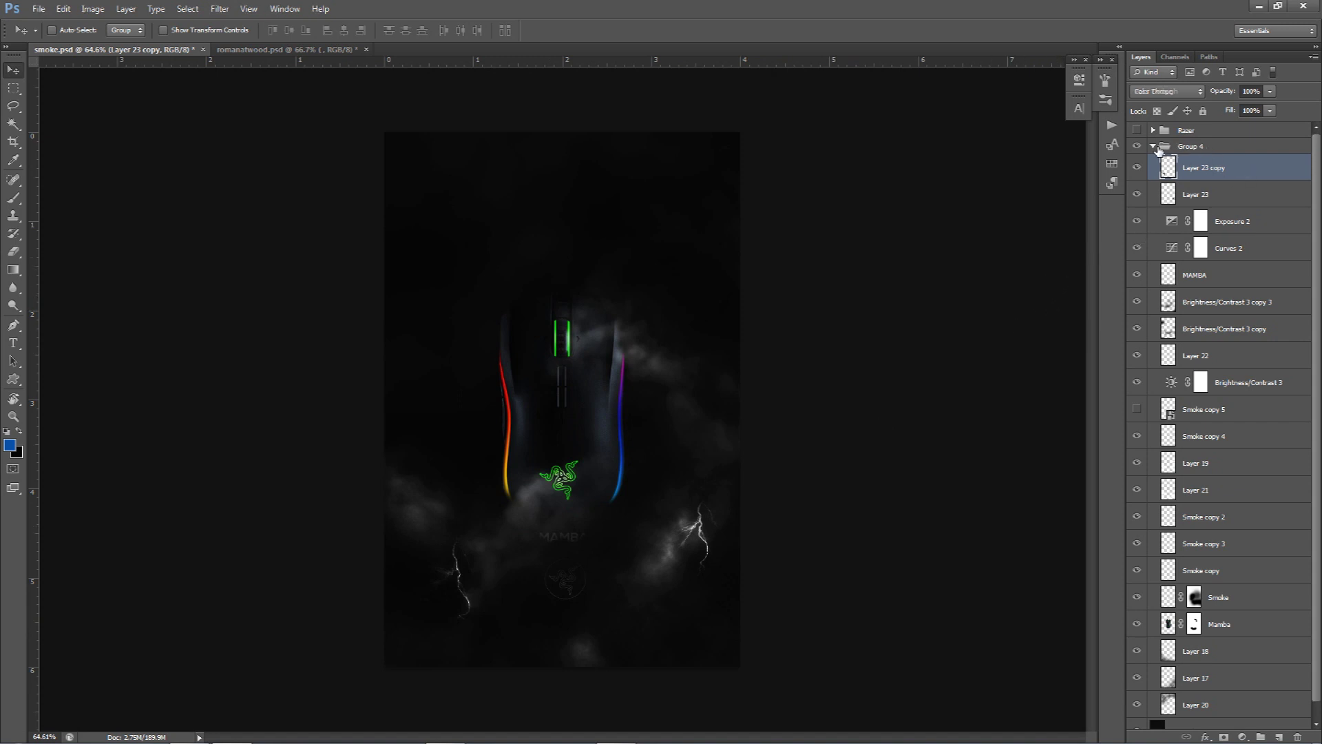
click(1160, 149)
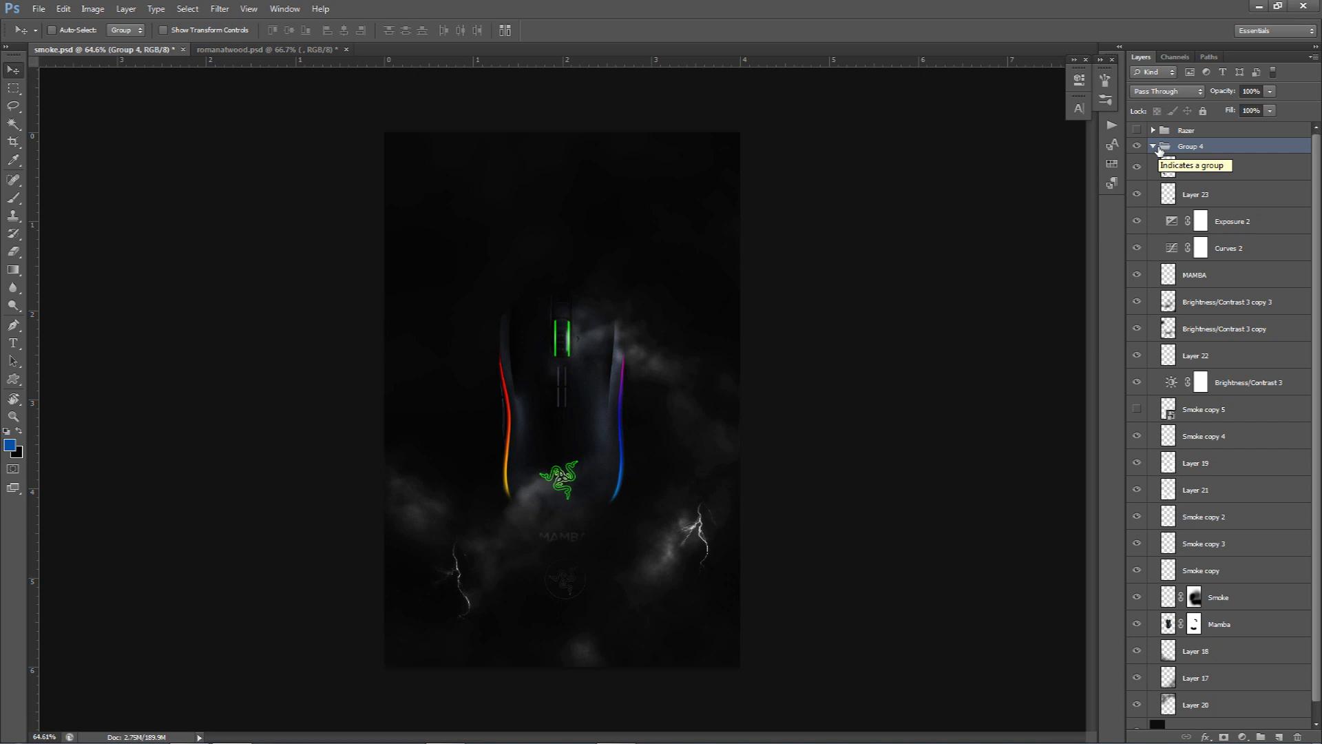
click(1152, 147)
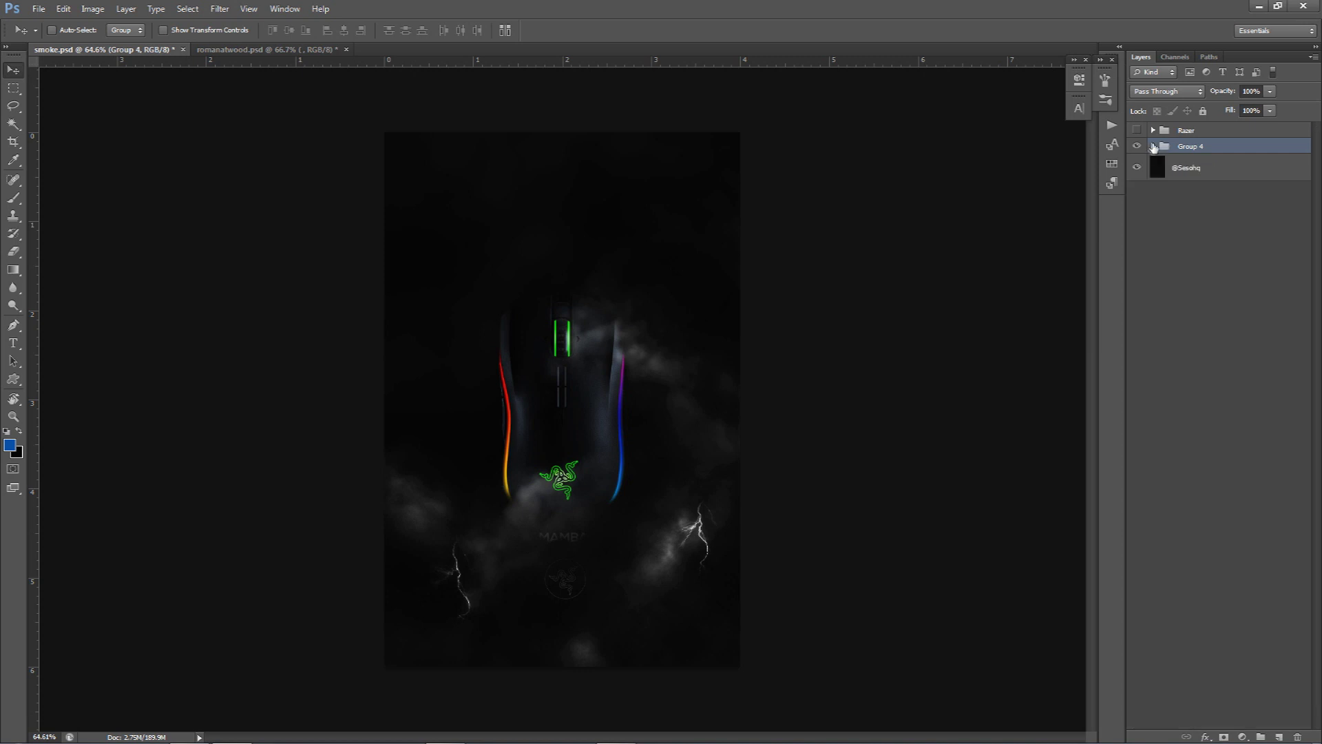
click(1137, 148)
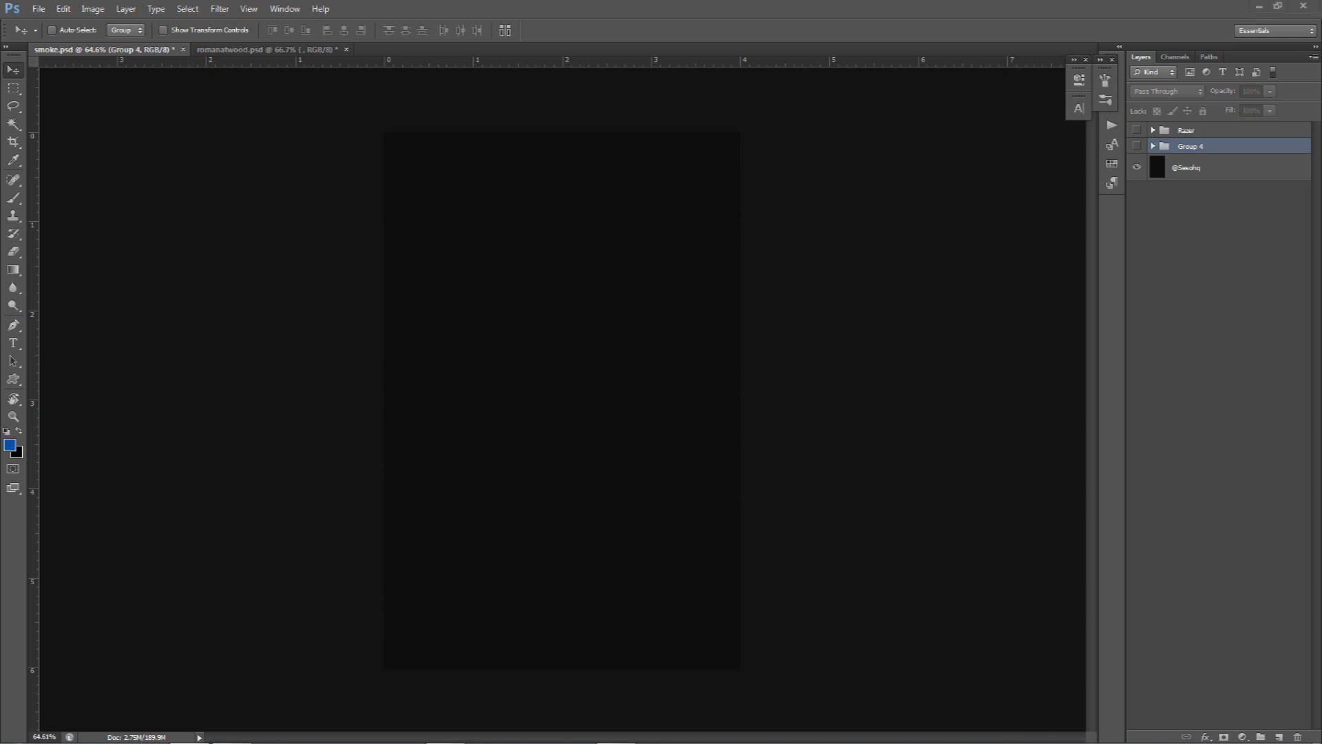